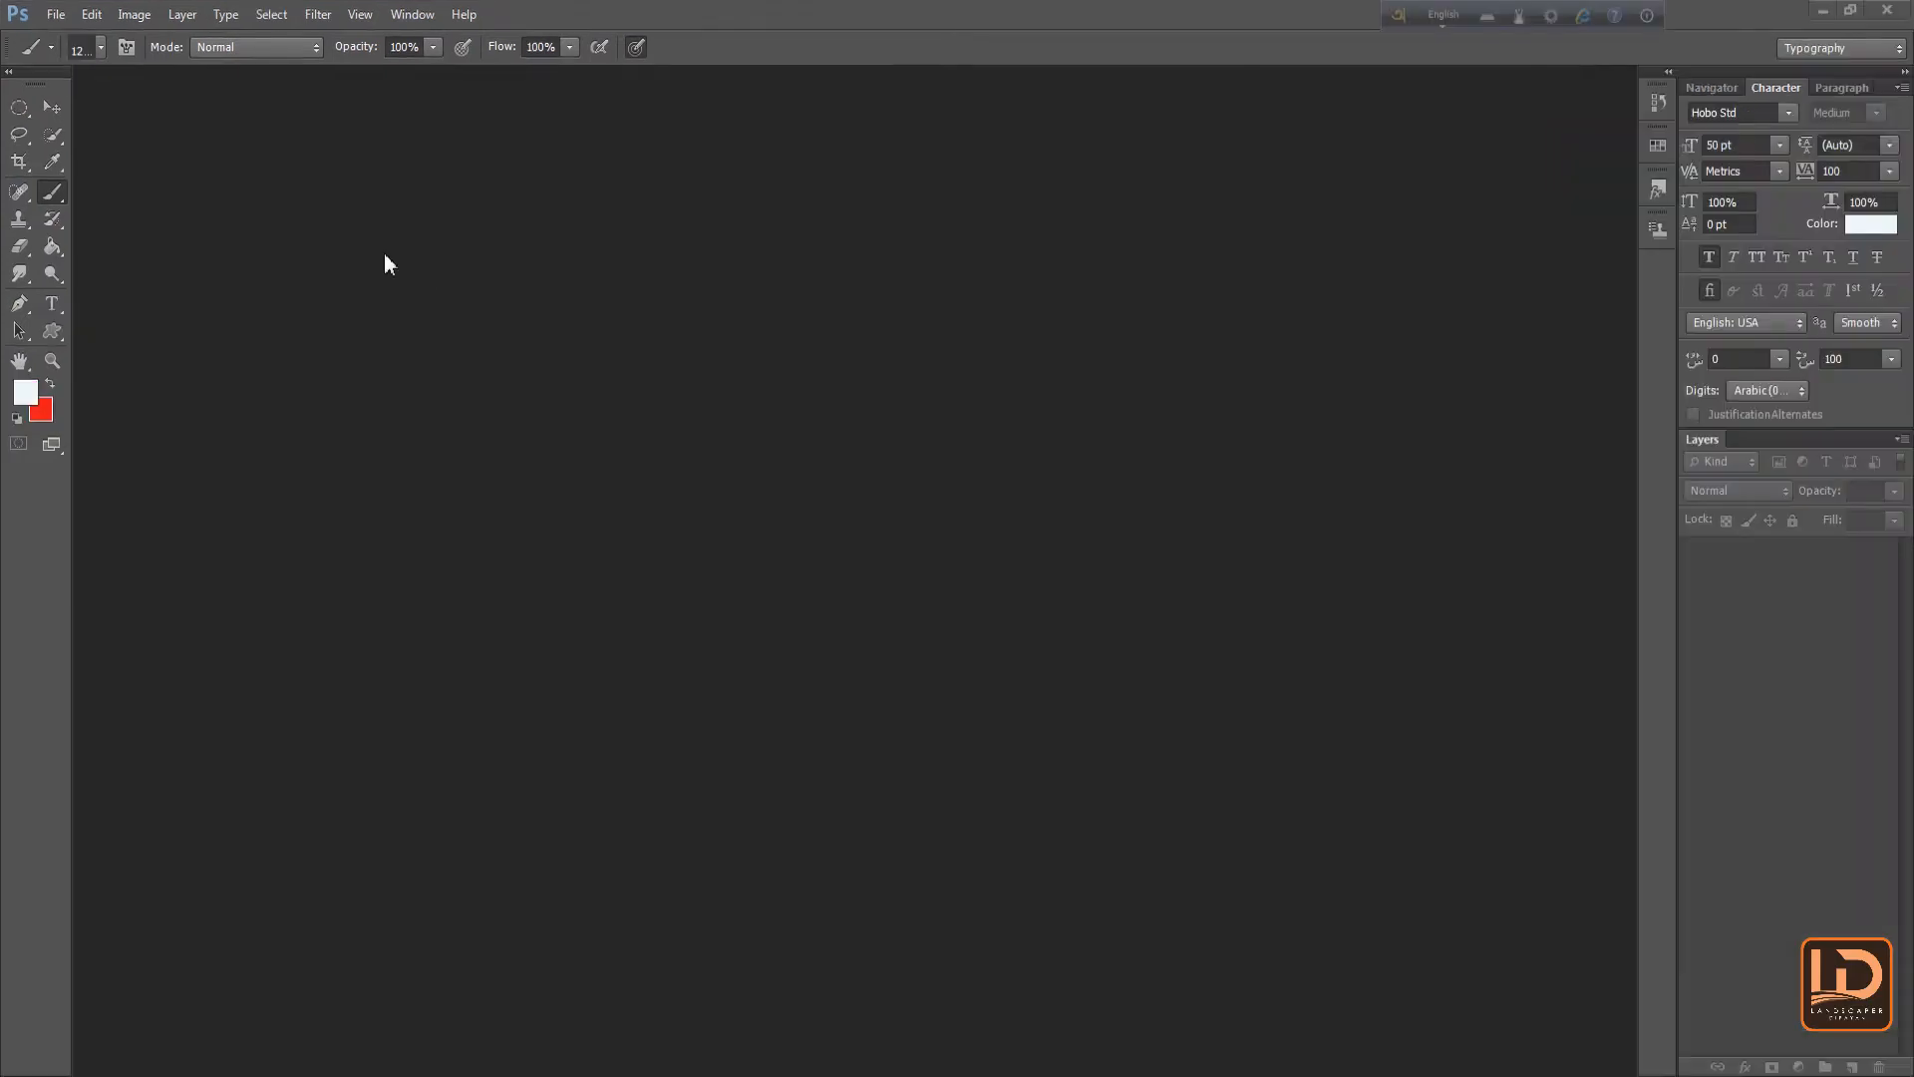
Create a new blank document 11 inches wide and 7 inches high at 300 pixels/inch
{"action": "left_click", "coordinate": [56, 14]}
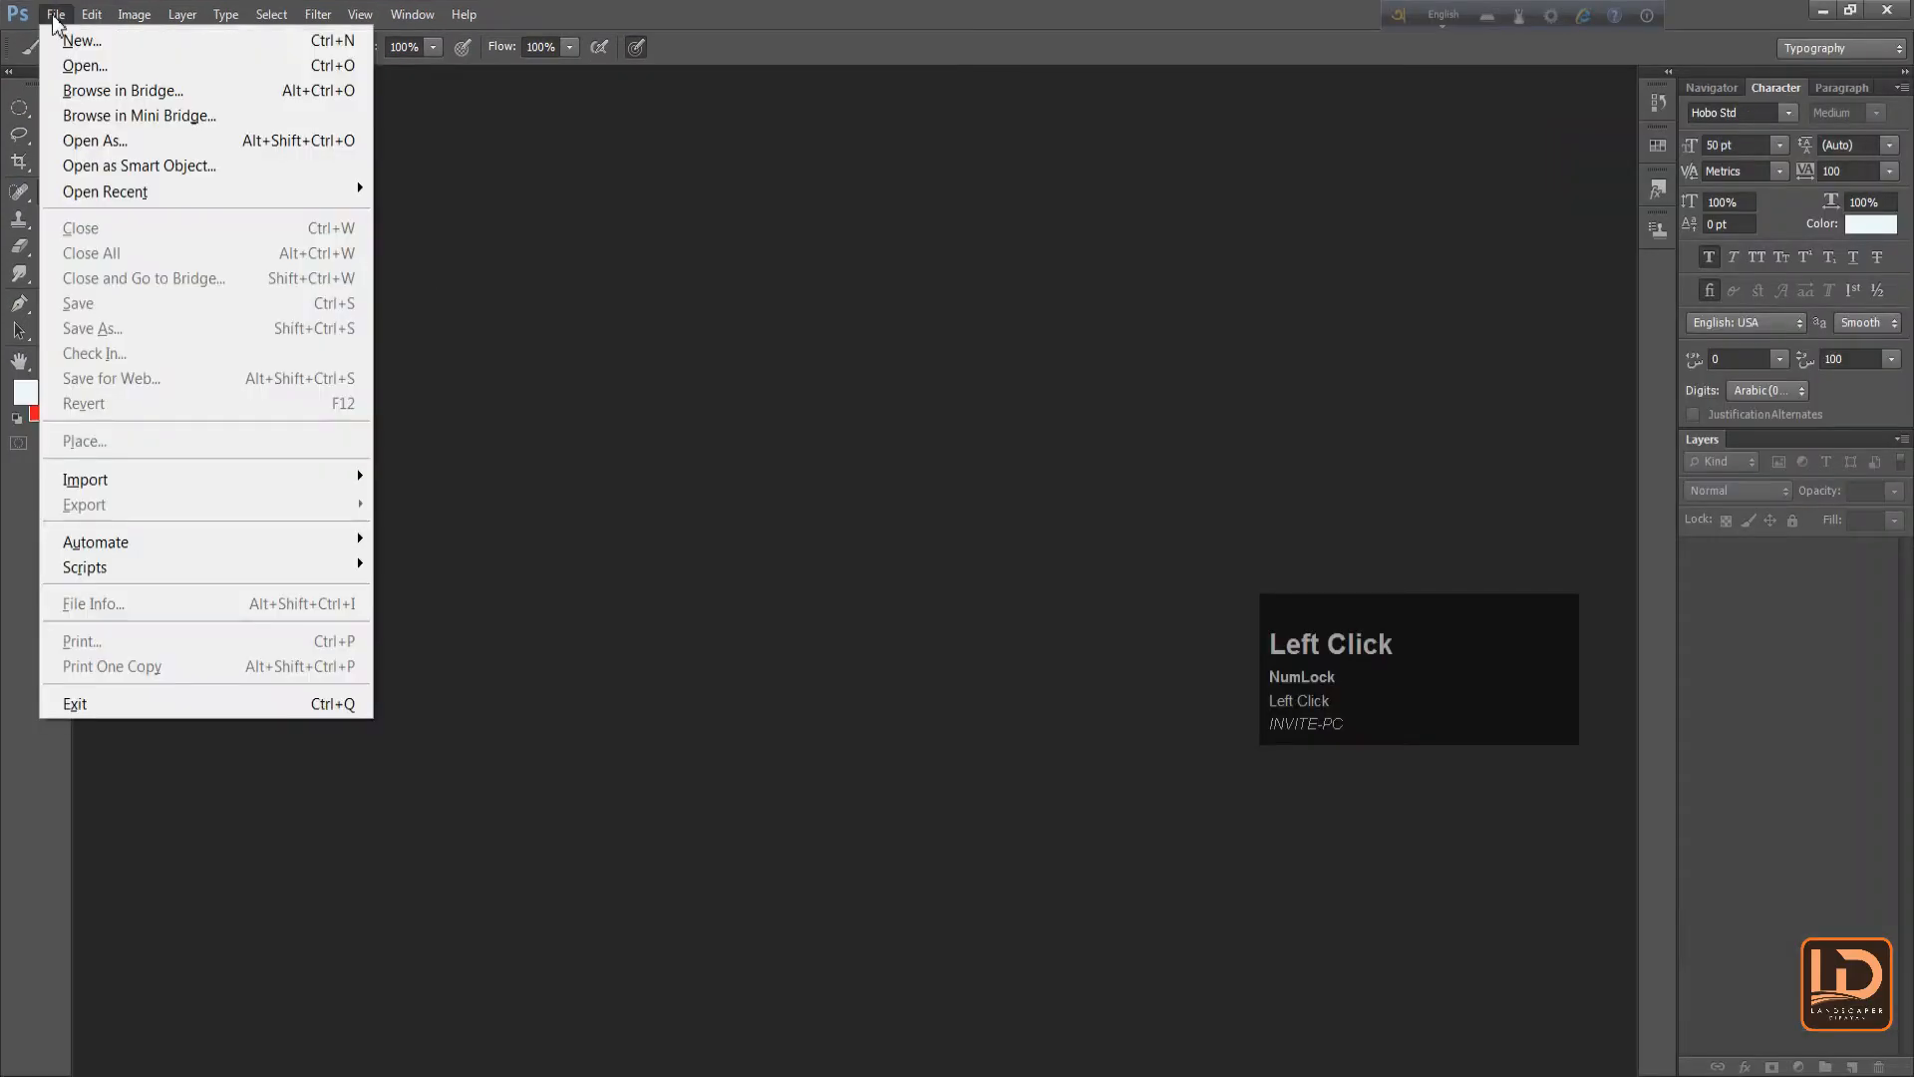
{"action": "left_click", "coordinate": [88, 46]}
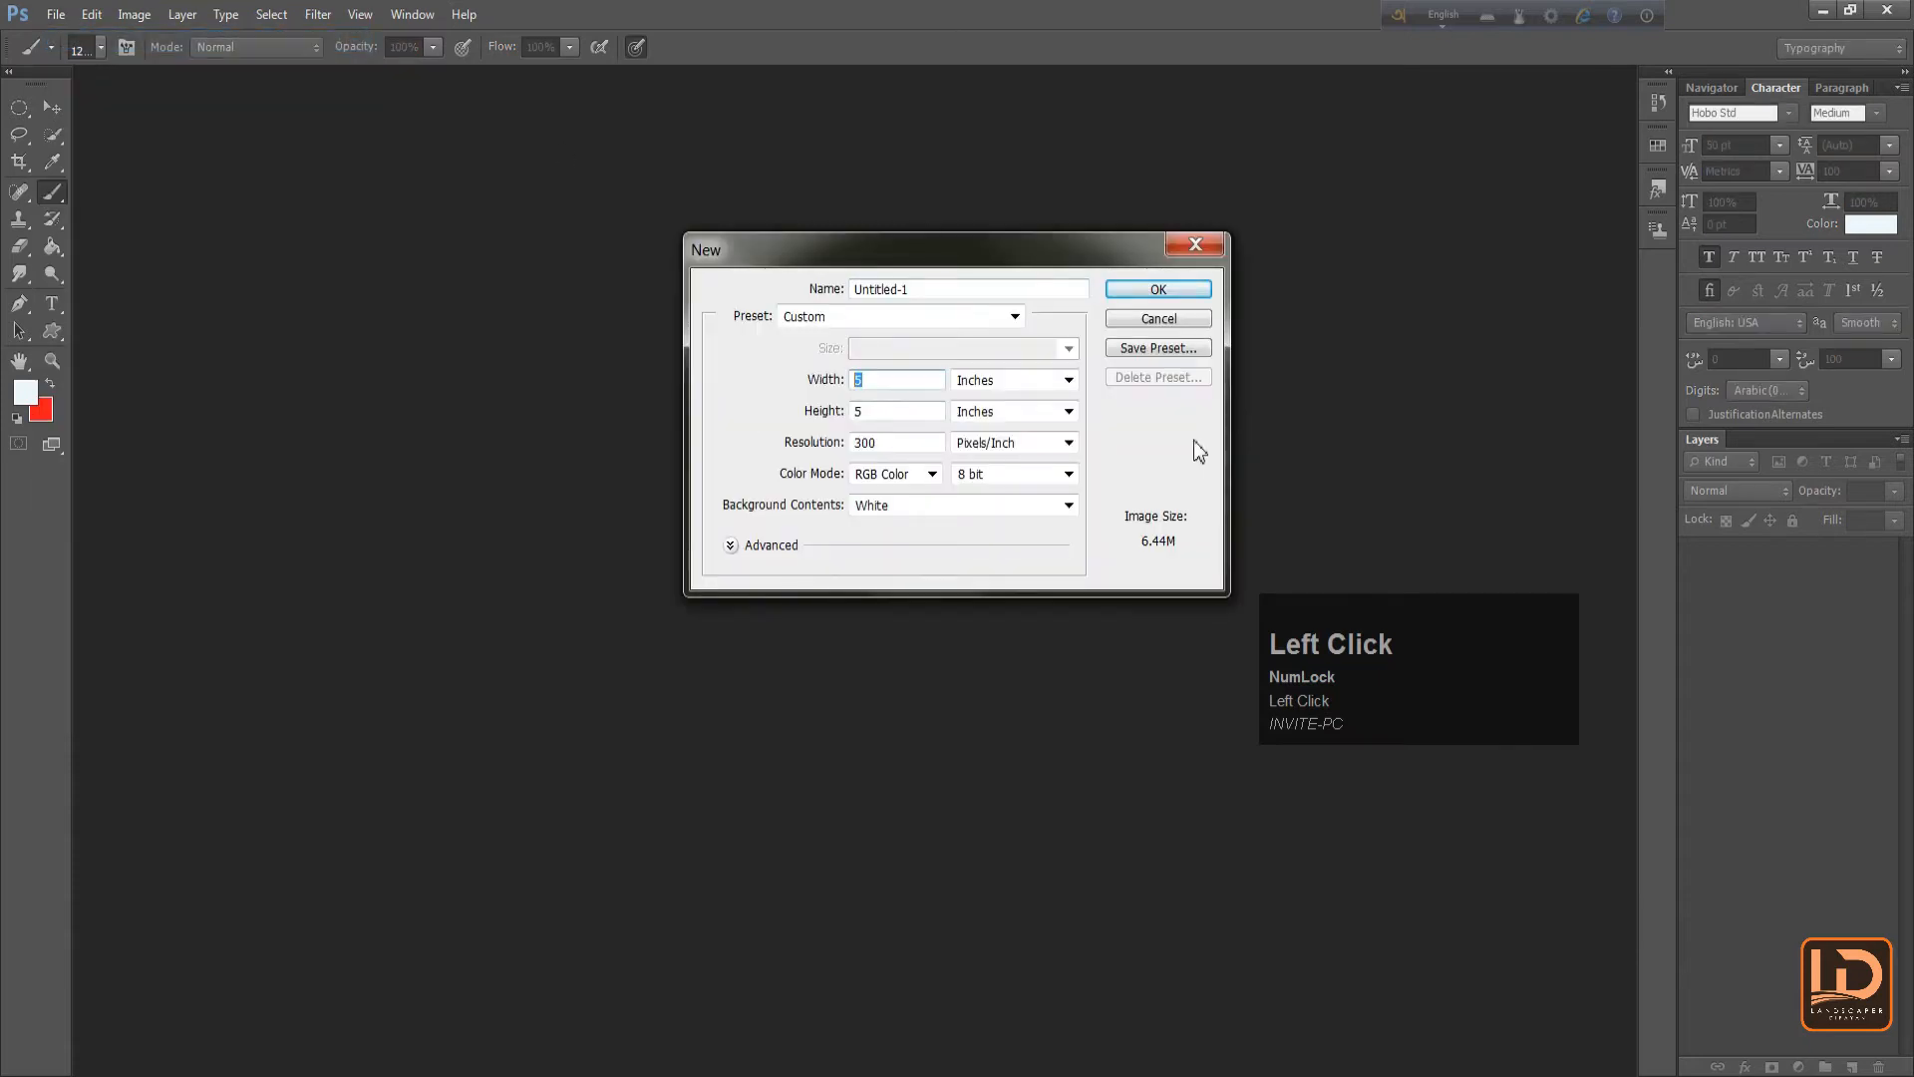
{"action": "type", "text": "11"}
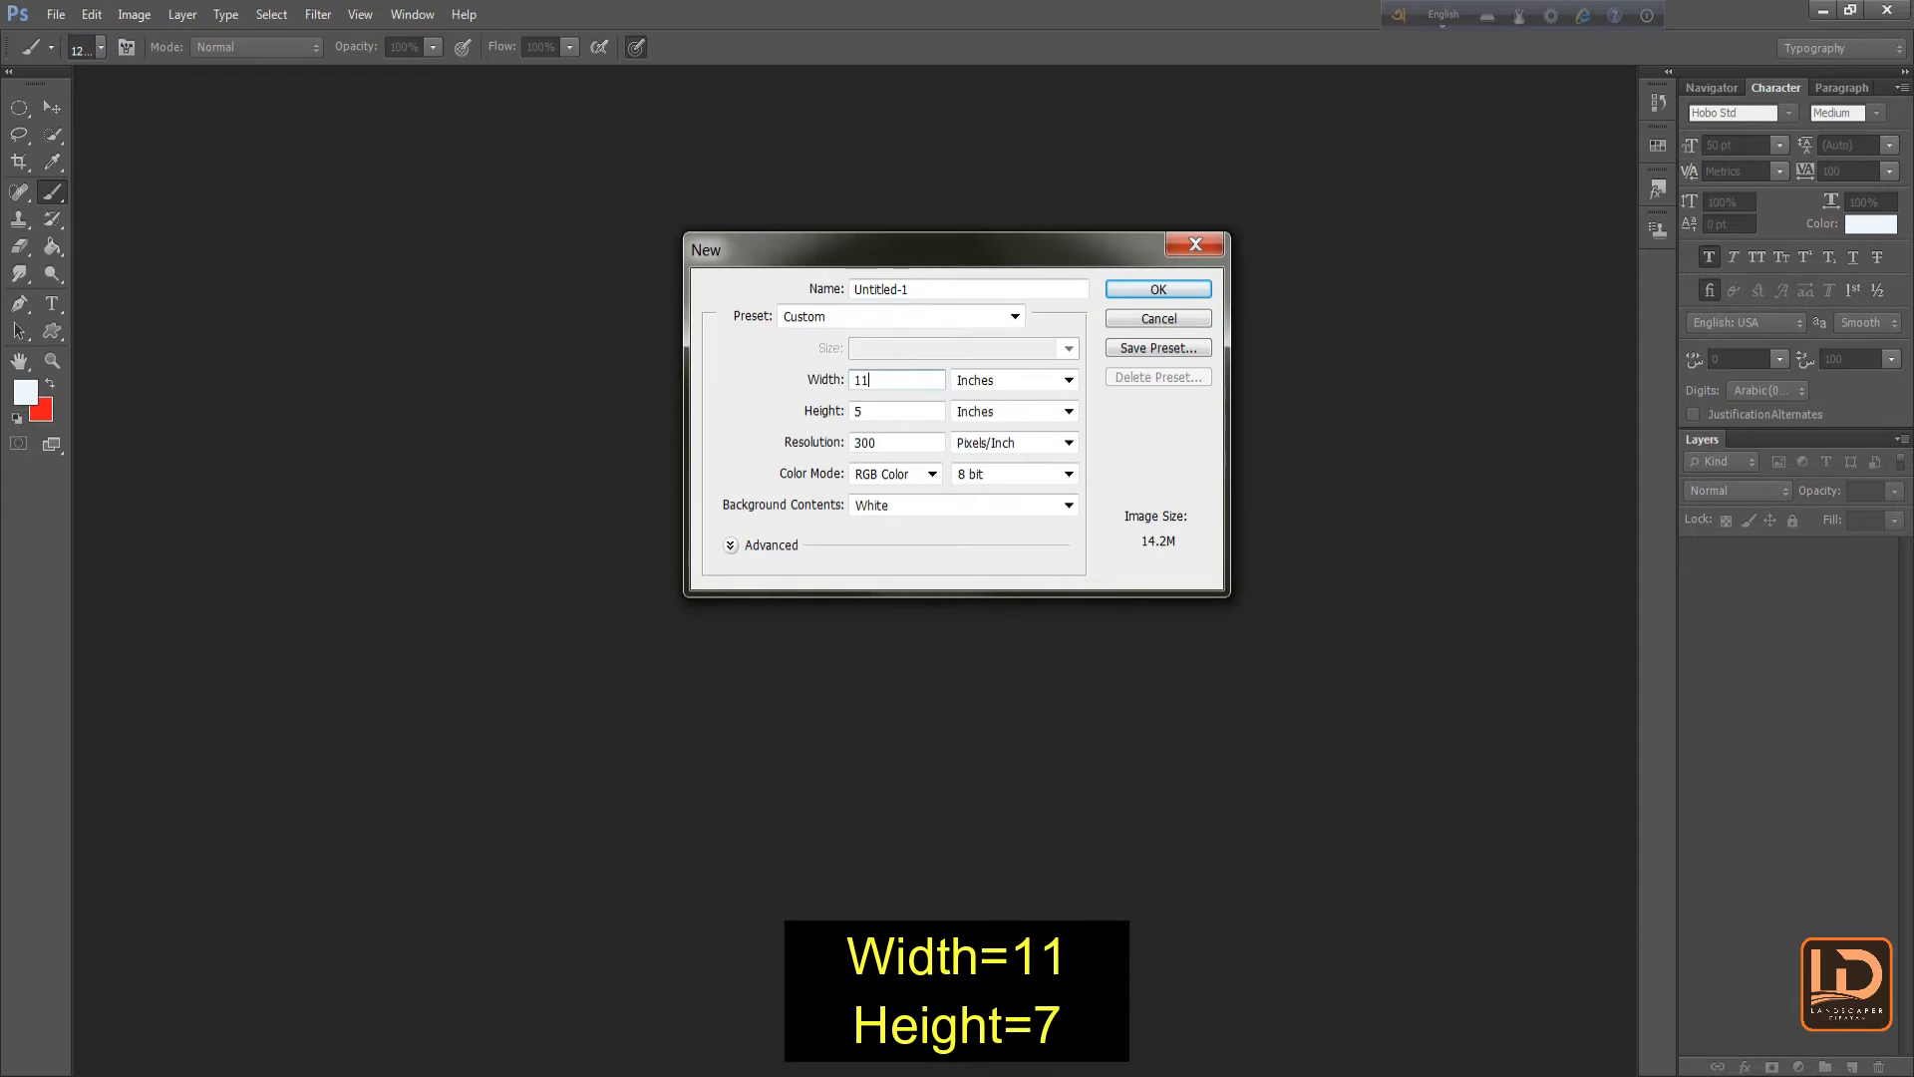
{"action": "left_click", "coordinate": [883, 411]}
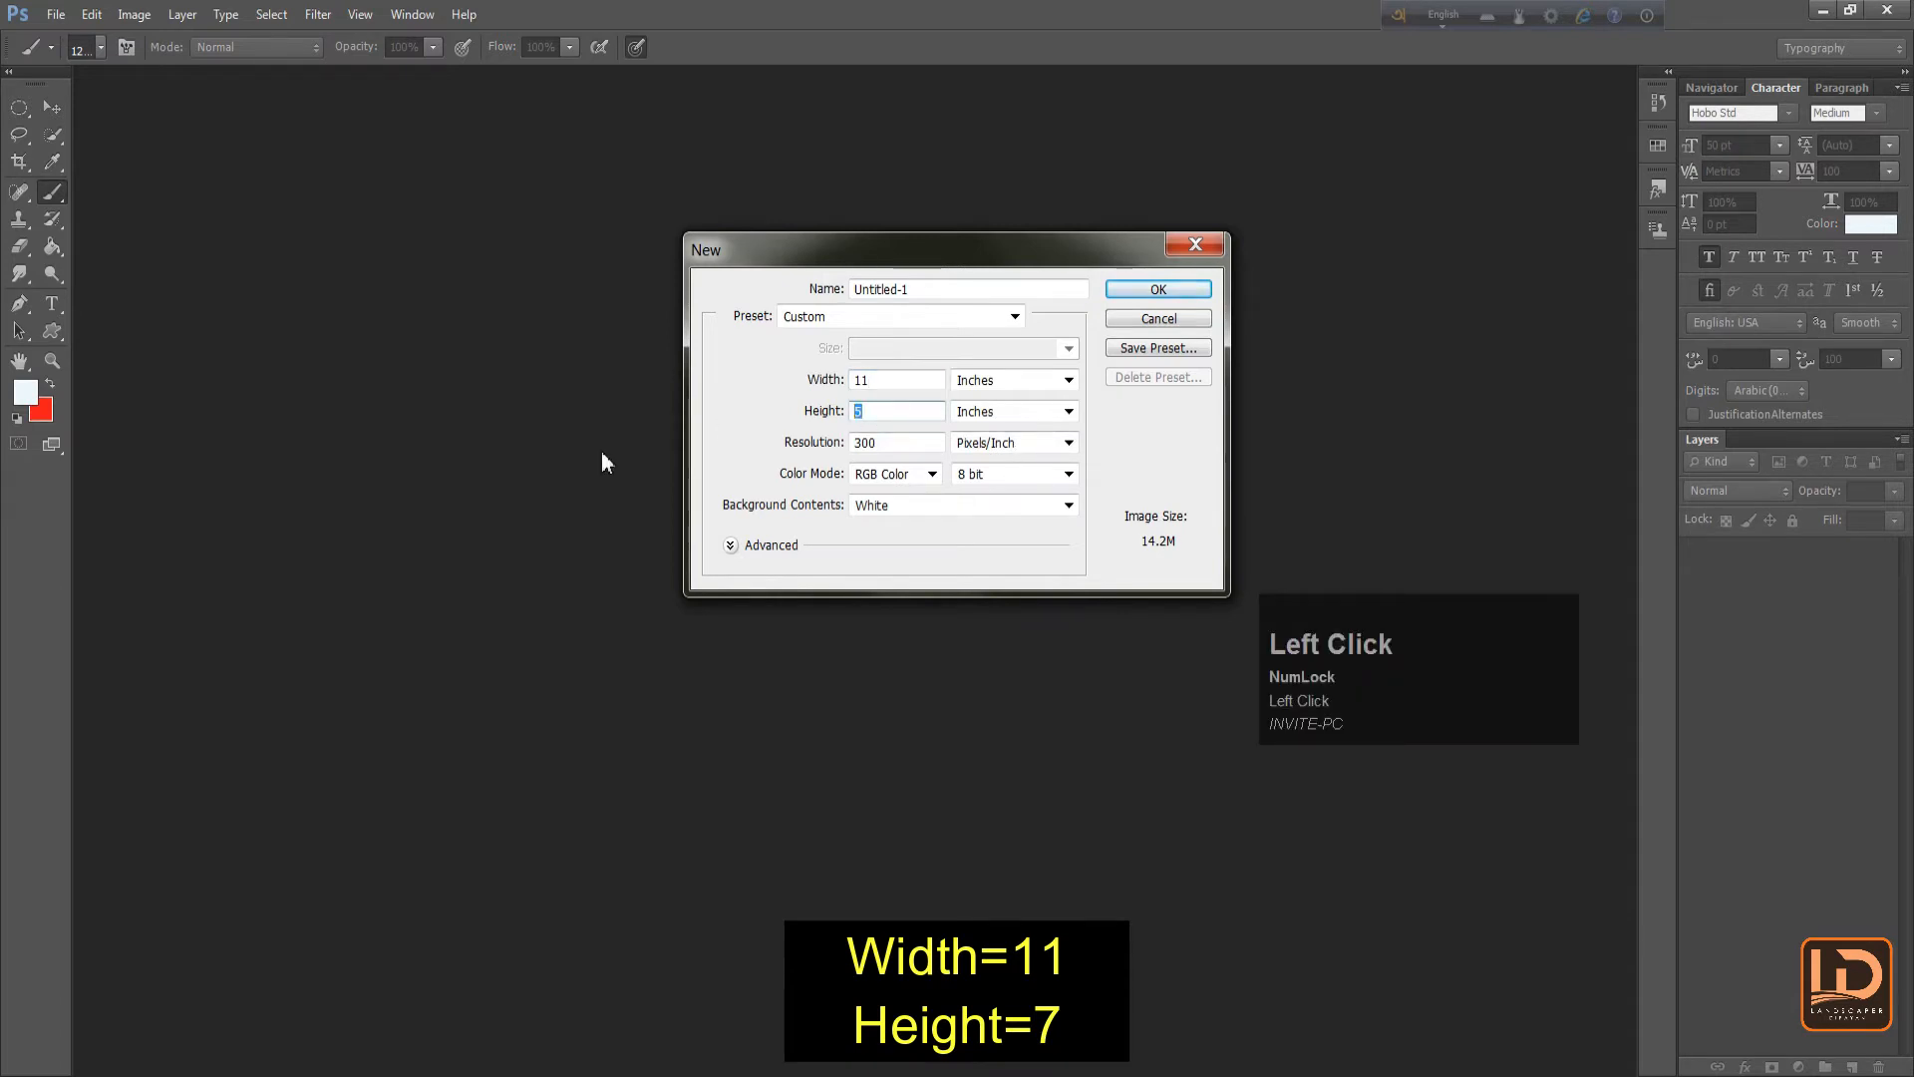
{"action": "type", "text": "7"}
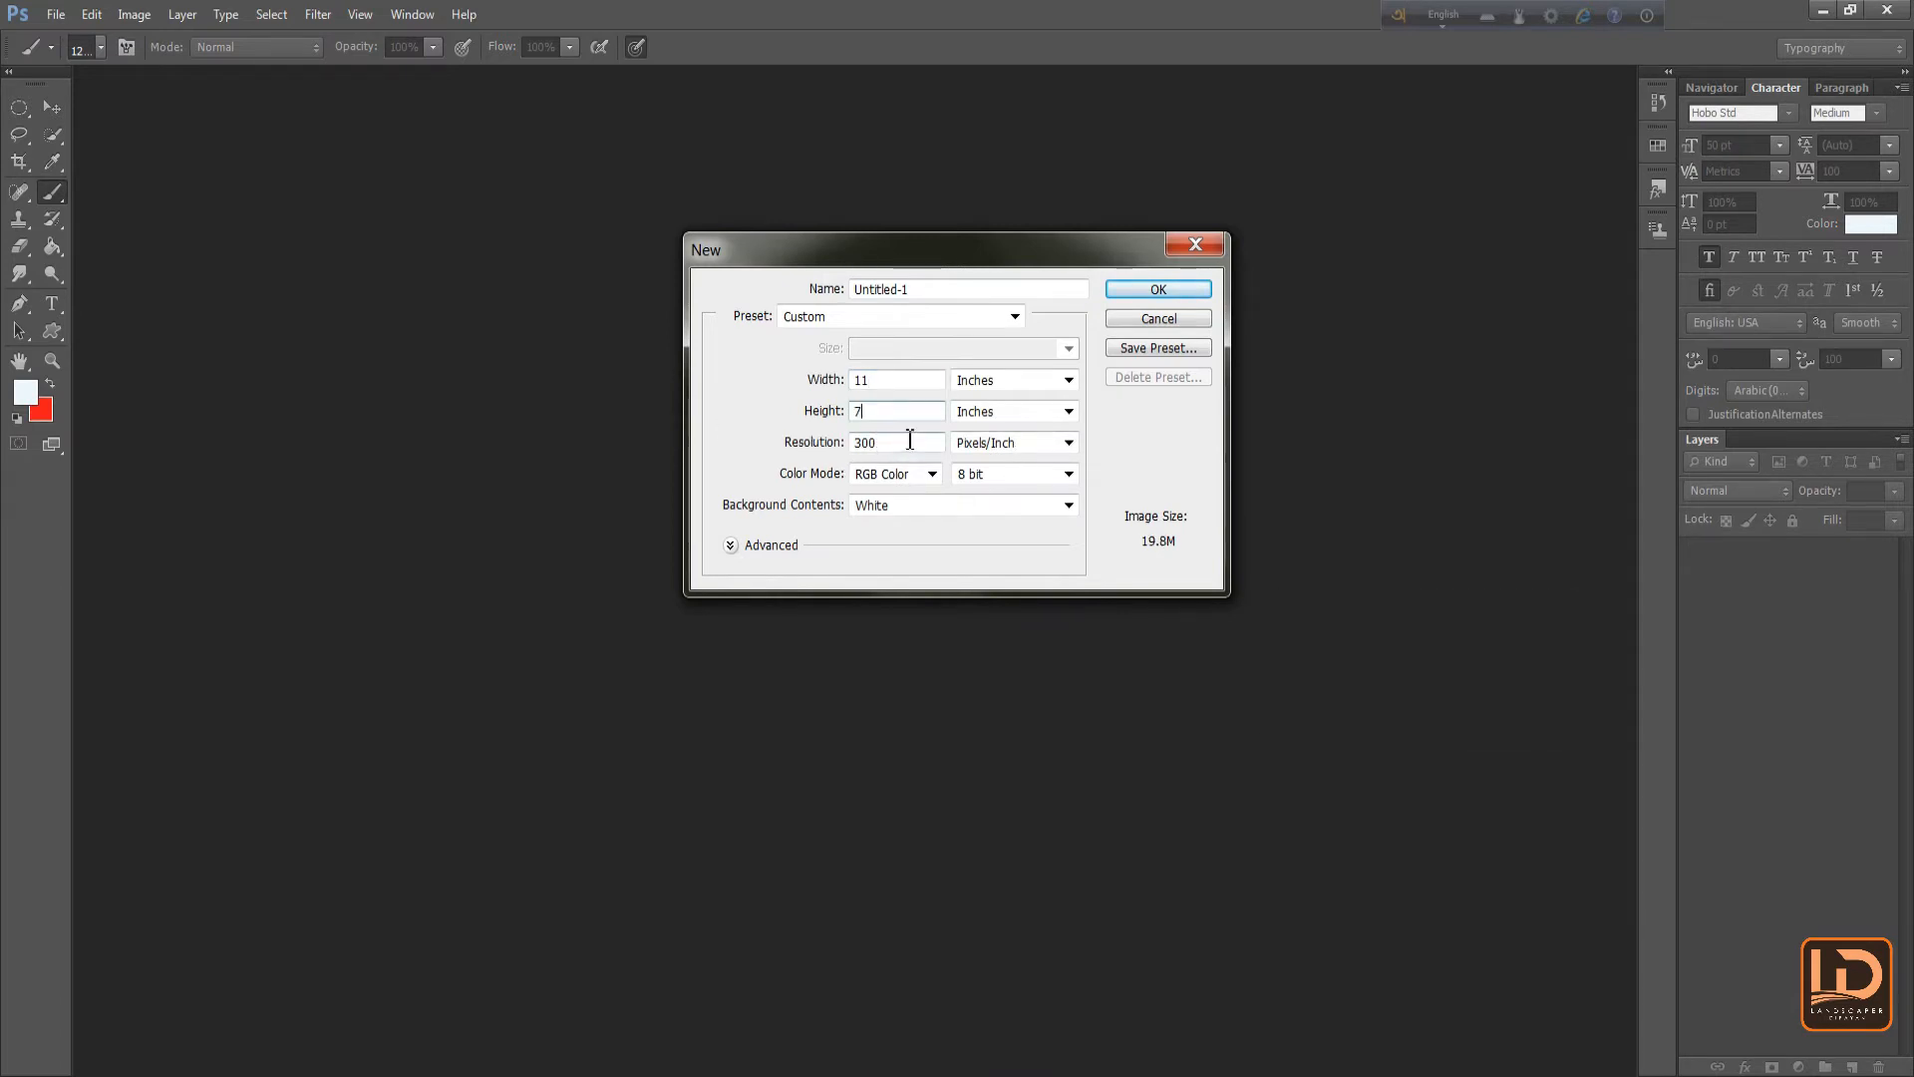
{"action": "left_click", "coordinate": [893, 442]}
{"action": "left_click", "coordinate": [1157, 290]}
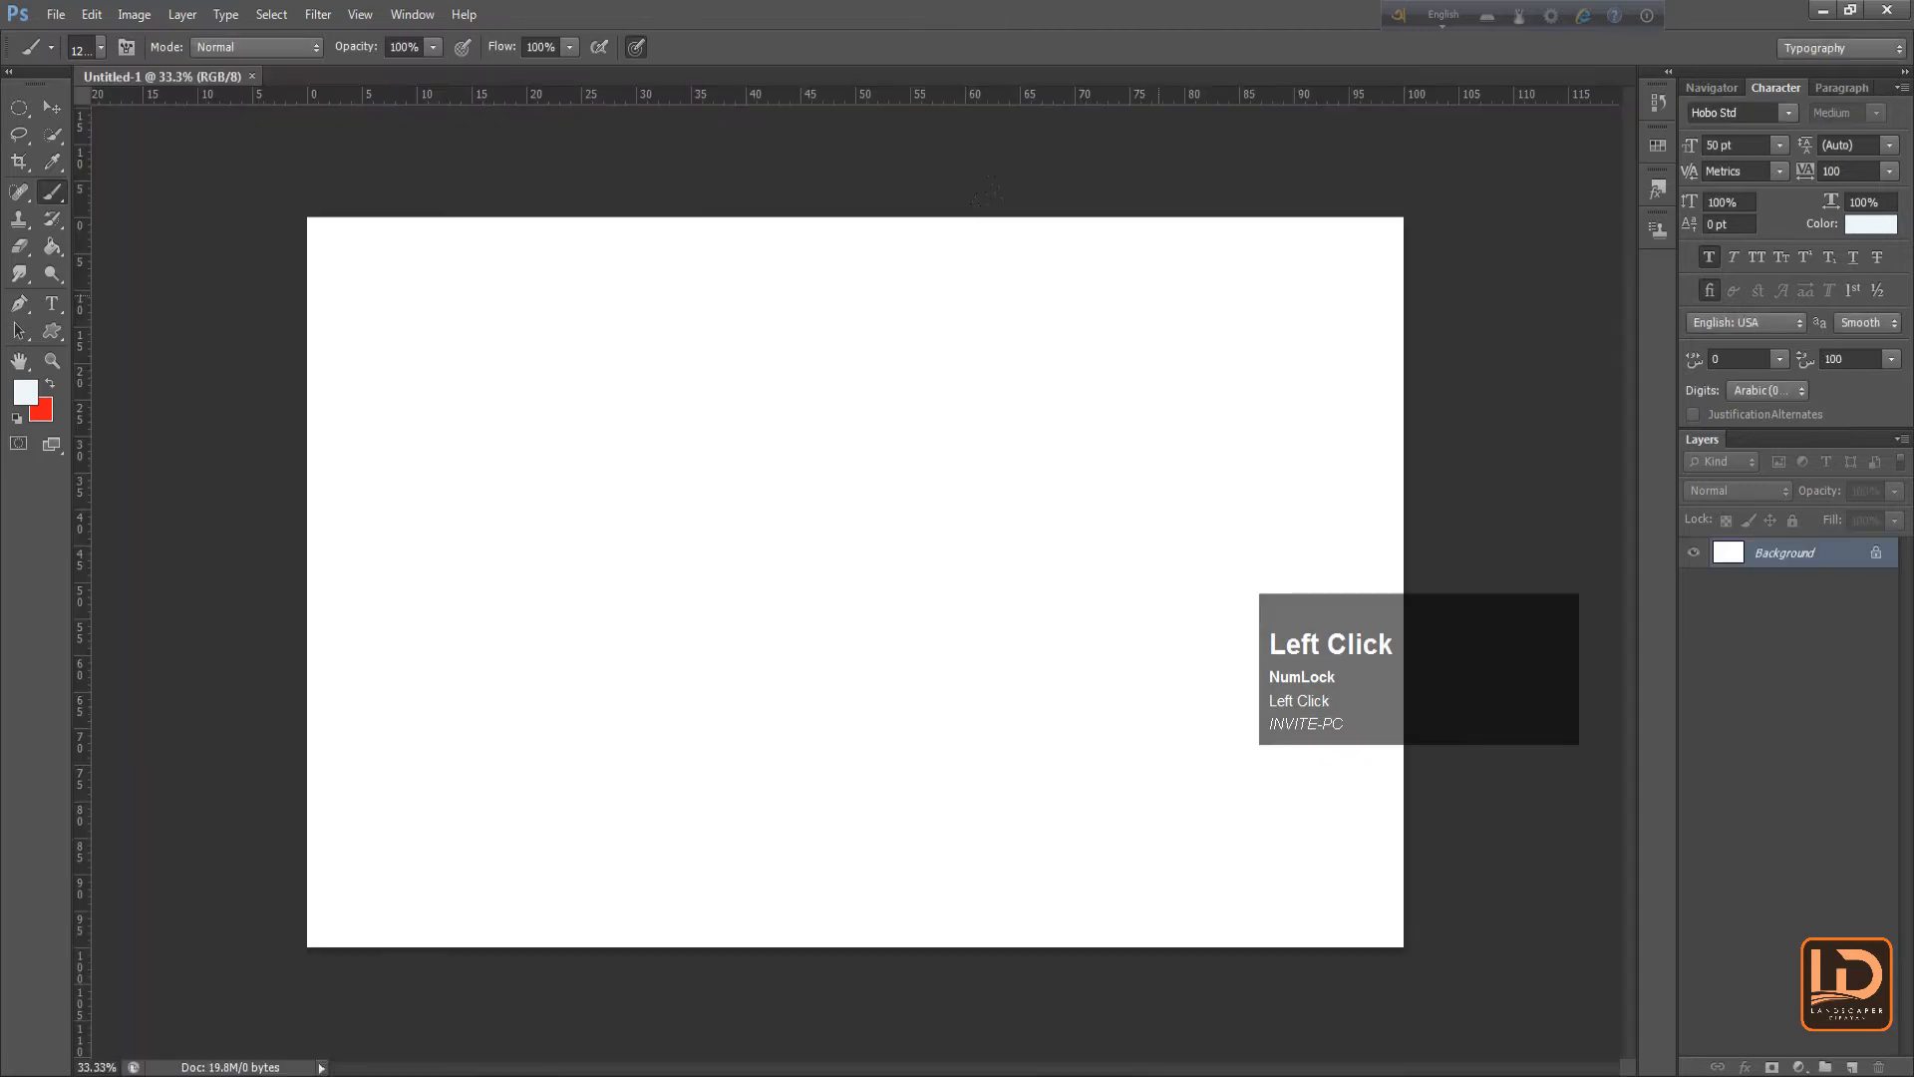
Add a new layer and lasso a ground area with a gently wavy upper edge across the bottom quarter of the canvas
{"action": "left_click", "coordinate": [44, 112]}
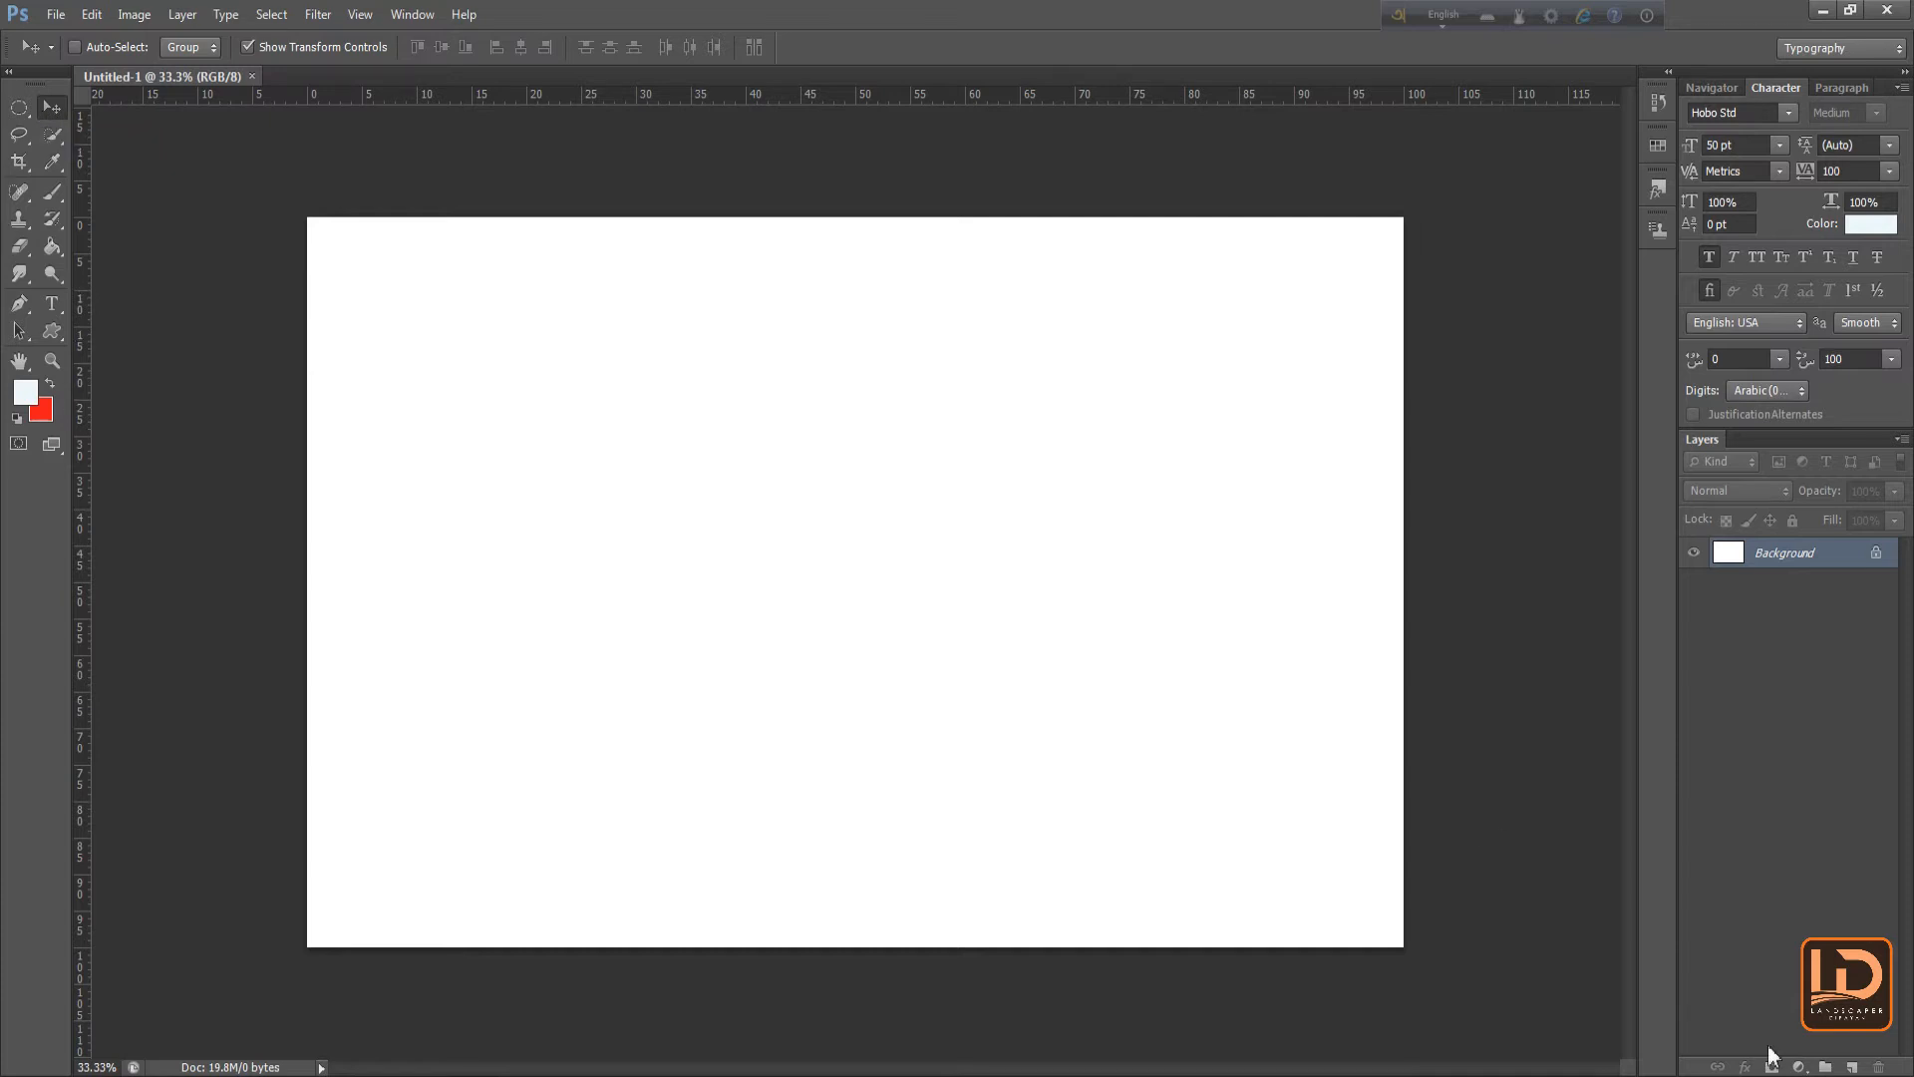
{"action": "left_click", "coordinate": [1852, 1068]}
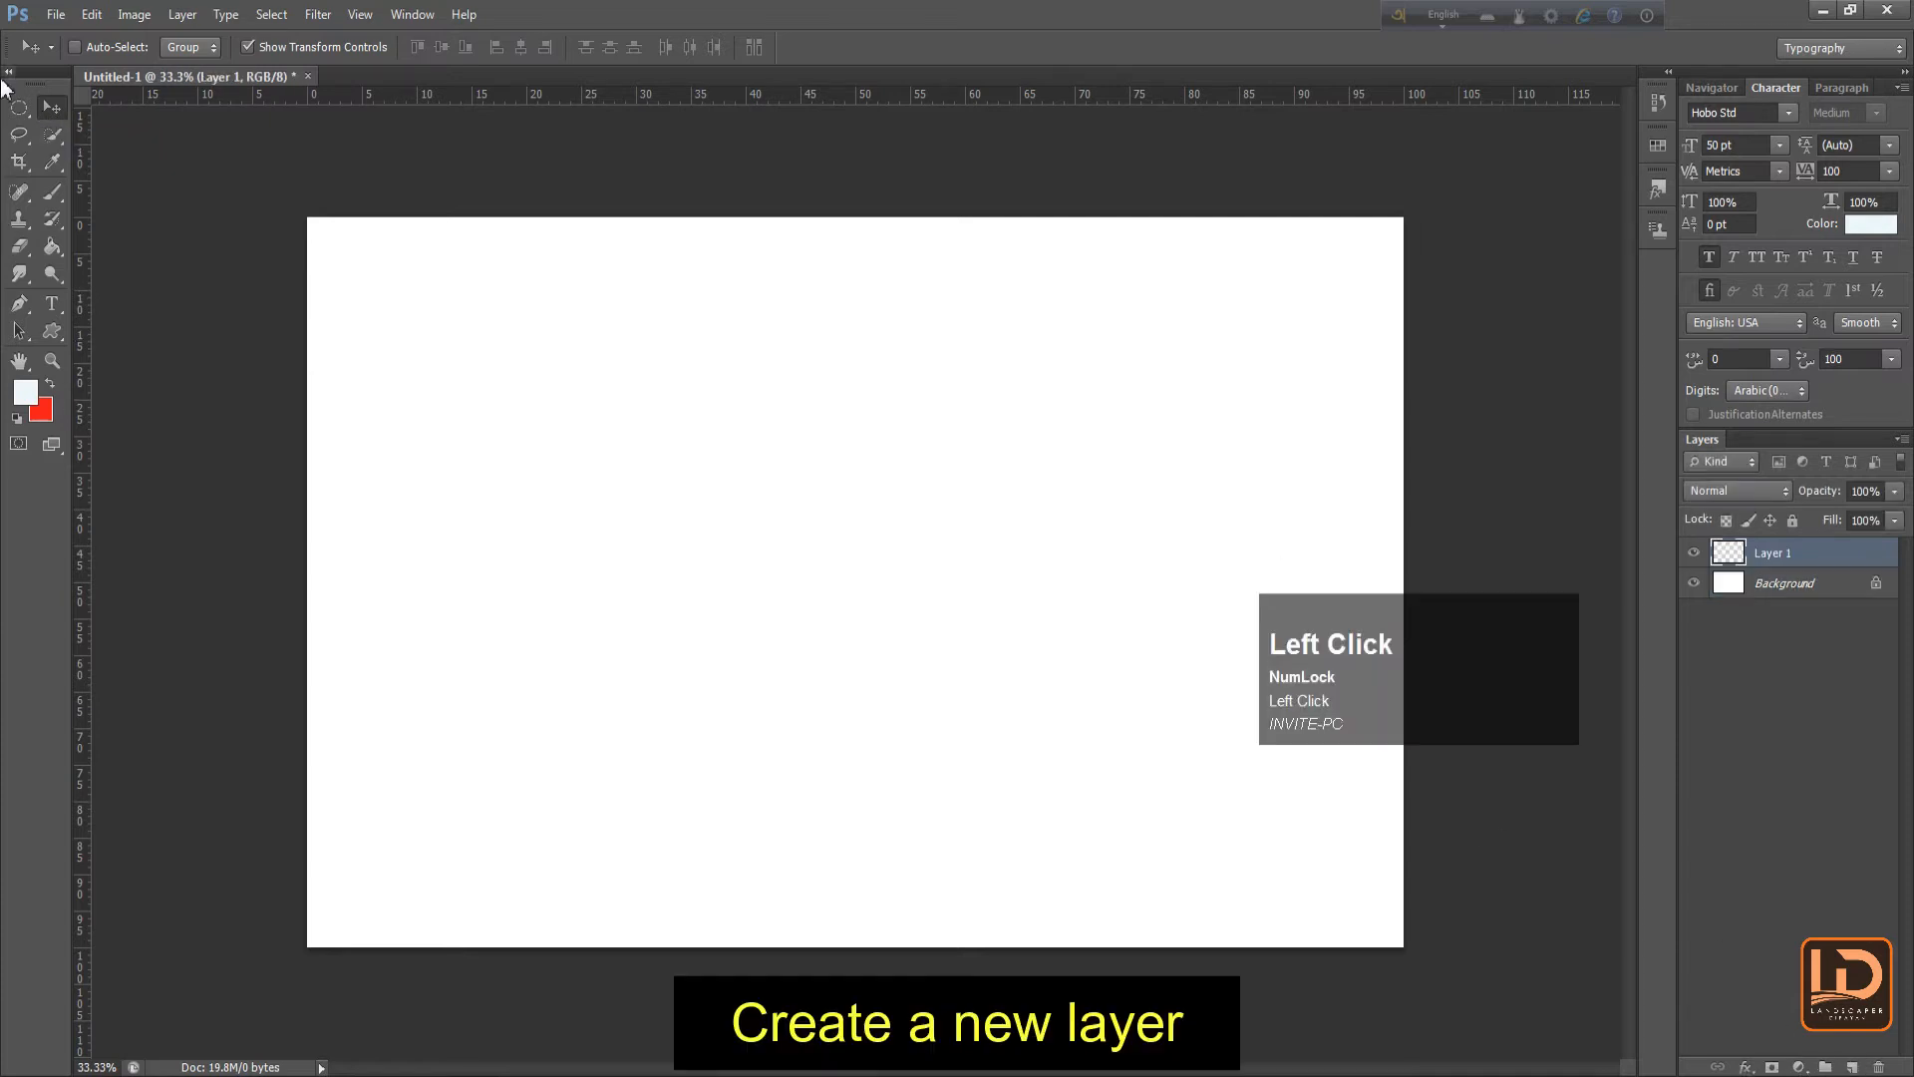
{"action": "right_click", "coordinate": [20, 135]}
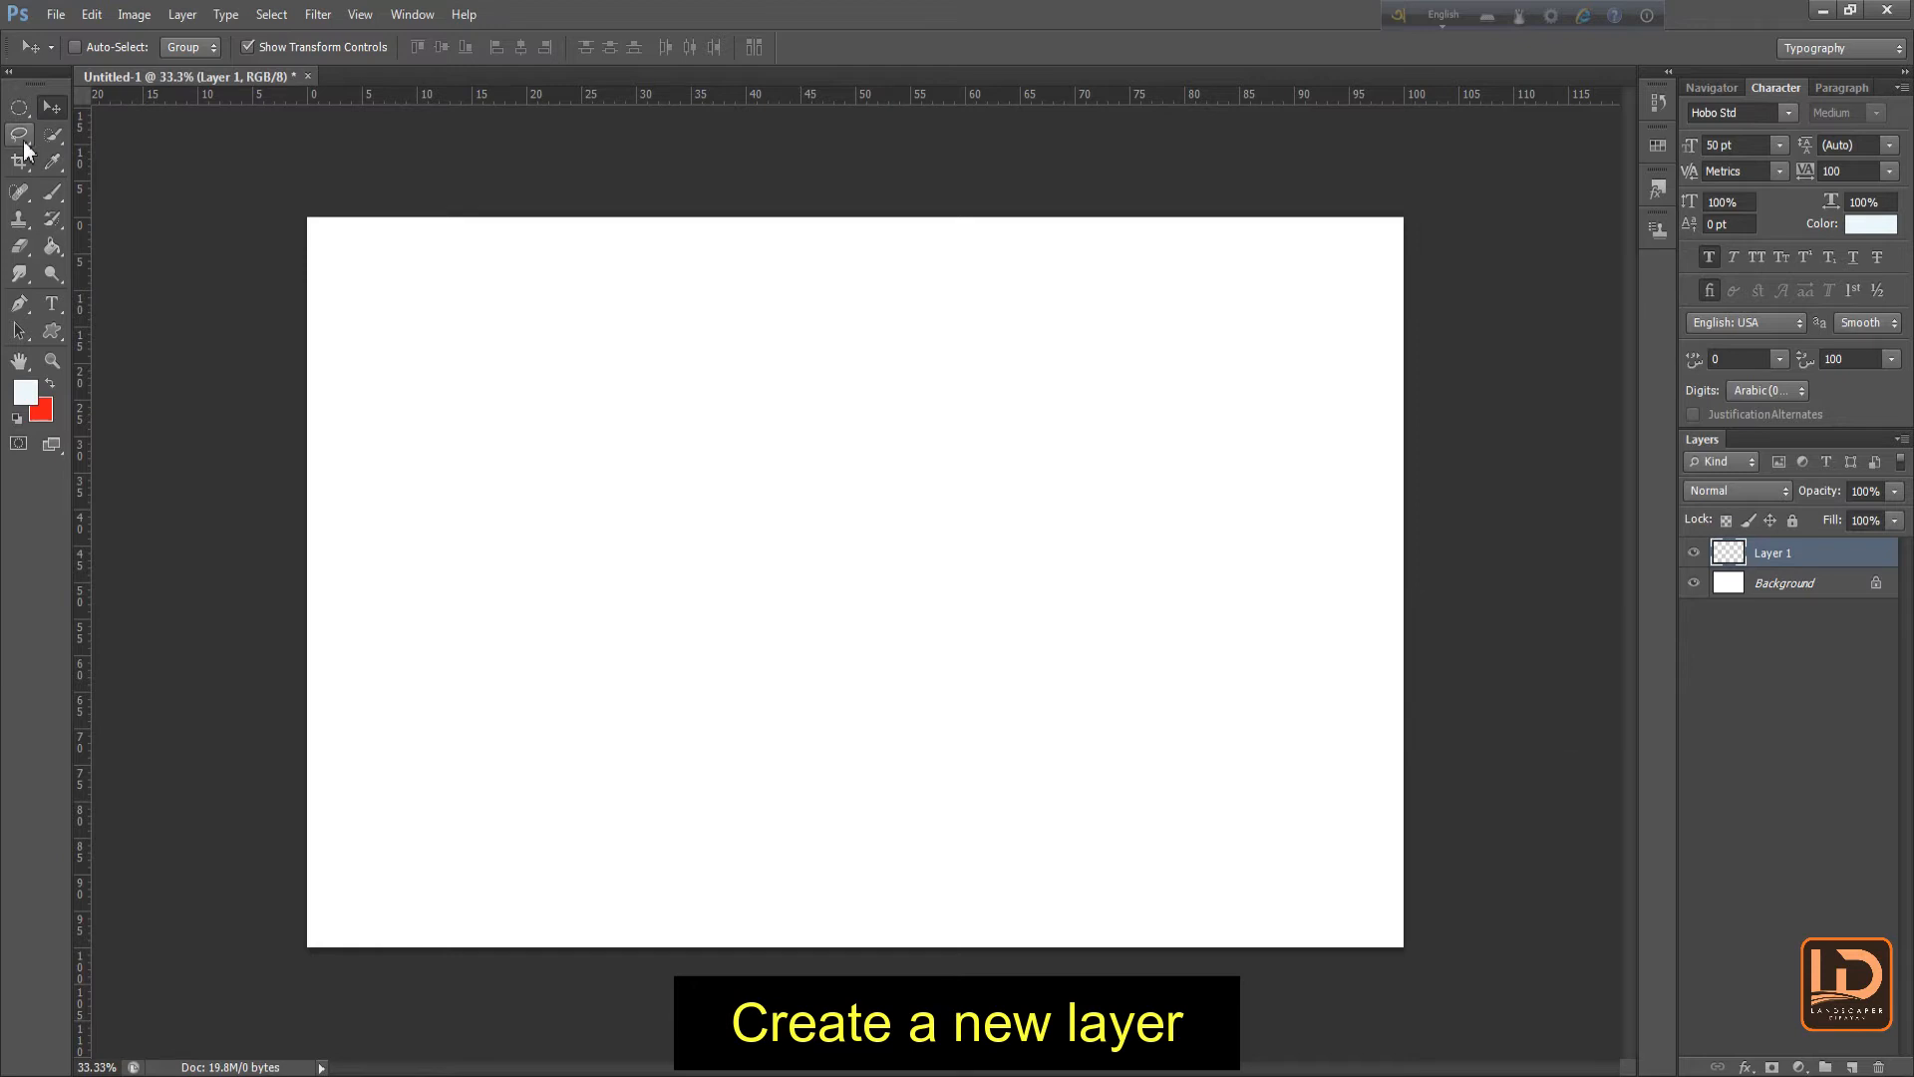
{"action": "left_click", "coordinate": [59, 138]}
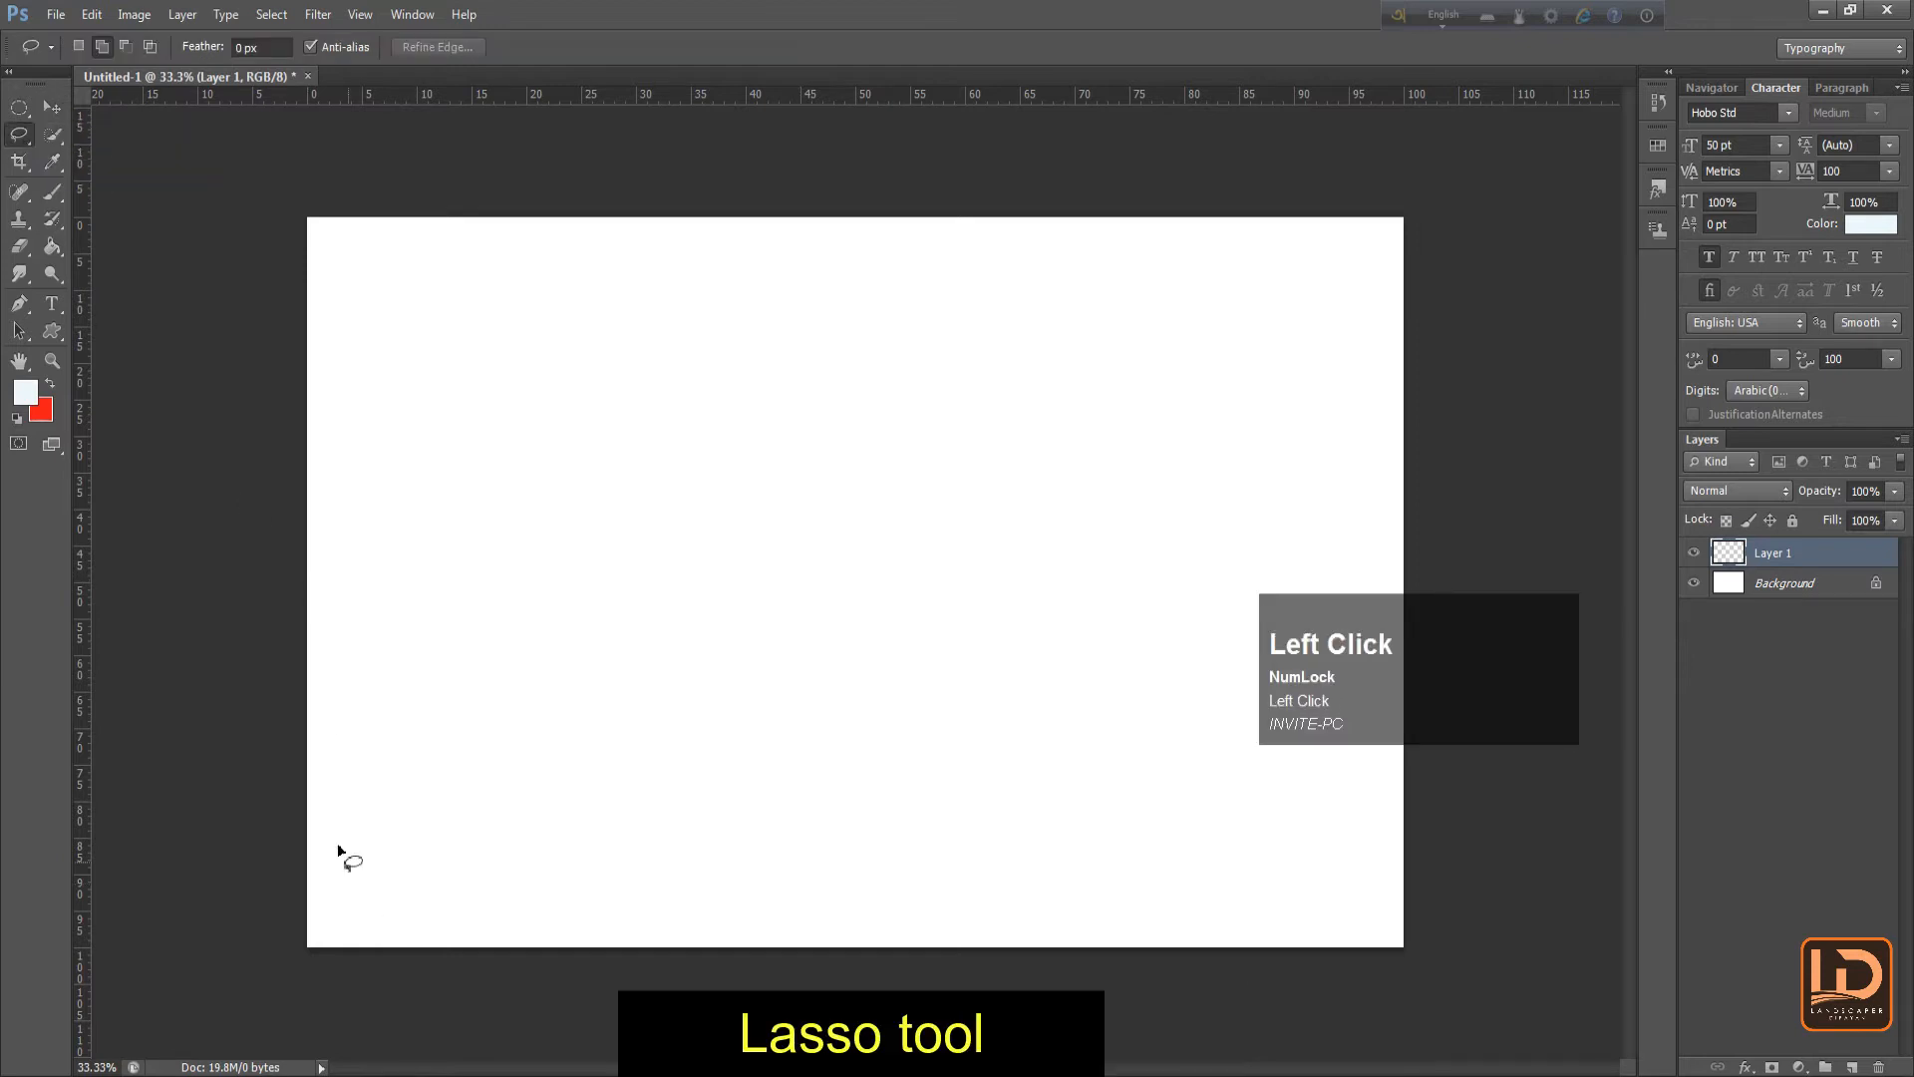
{"action": "left_click_drag", "start_coordinate": [316, 770], "coordinate": [371, 767]}
{"action": "left_click_drag", "start_coordinate": [523, 767], "coordinate": [652, 767]}
{"action": "left_click_drag", "start_coordinate": [836, 777], "coordinate": [1001, 766]}
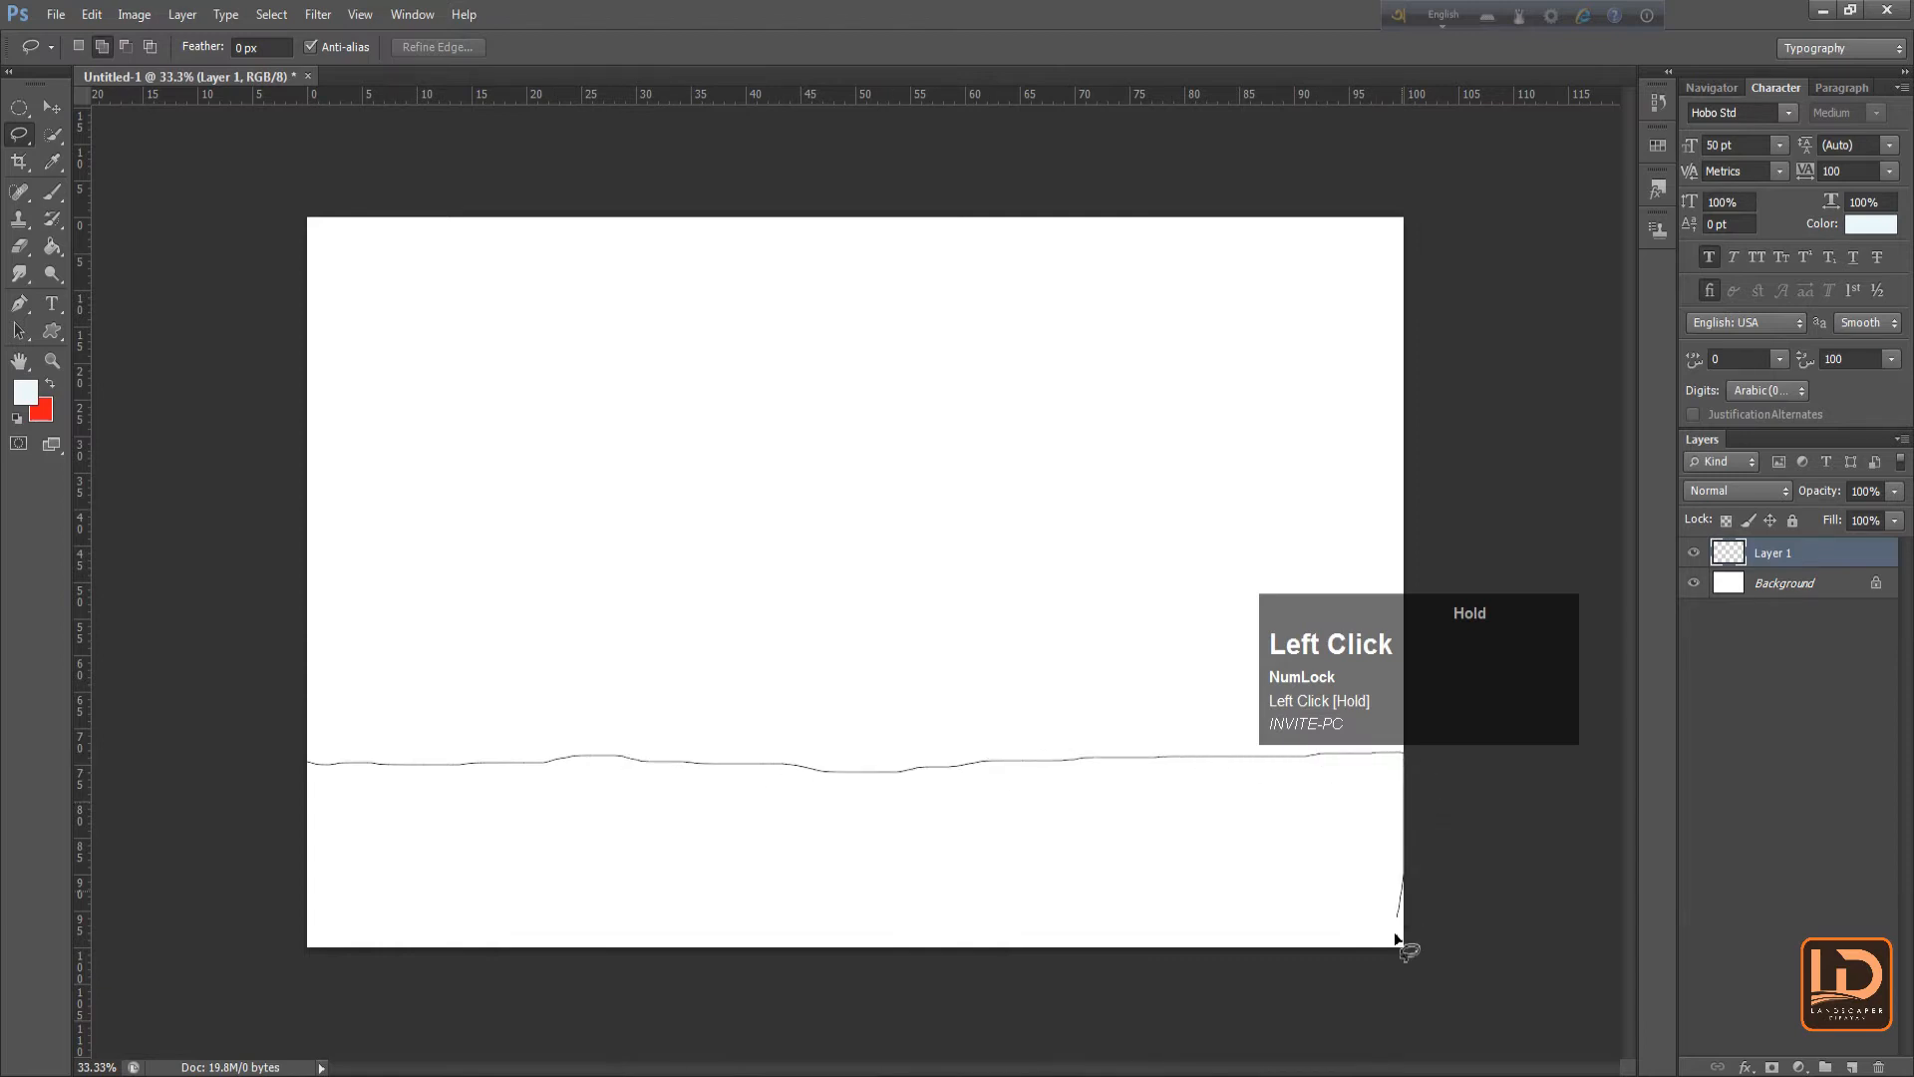
{"action": "left_click_drag", "start_coordinate": [1345, 975], "coordinate": [257, 975]}
{"action": "left_click_drag", "start_coordinate": [226, 773], "coordinate": [237, 777]}
{"action": "mouse_move", "coordinate": [1356, 850]}
{"action": "left_mouse_down"}
{"action": "mouse_move", "coordinate": [1461, 835]}
{"action": "mouse_move", "coordinate": [1489, 905]}
{"action": "mouse_move", "coordinate": [1453, 969]}
{"action": "mouse_move", "coordinate": [1382, 994]}
{"action": "mouse_move", "coordinate": [1326, 973]}
{"action": "mouse_move", "coordinate": [1307, 900]}
{"action": "mouse_move", "coordinate": [1386, 854]}
{"action": "left_mouse_up"}
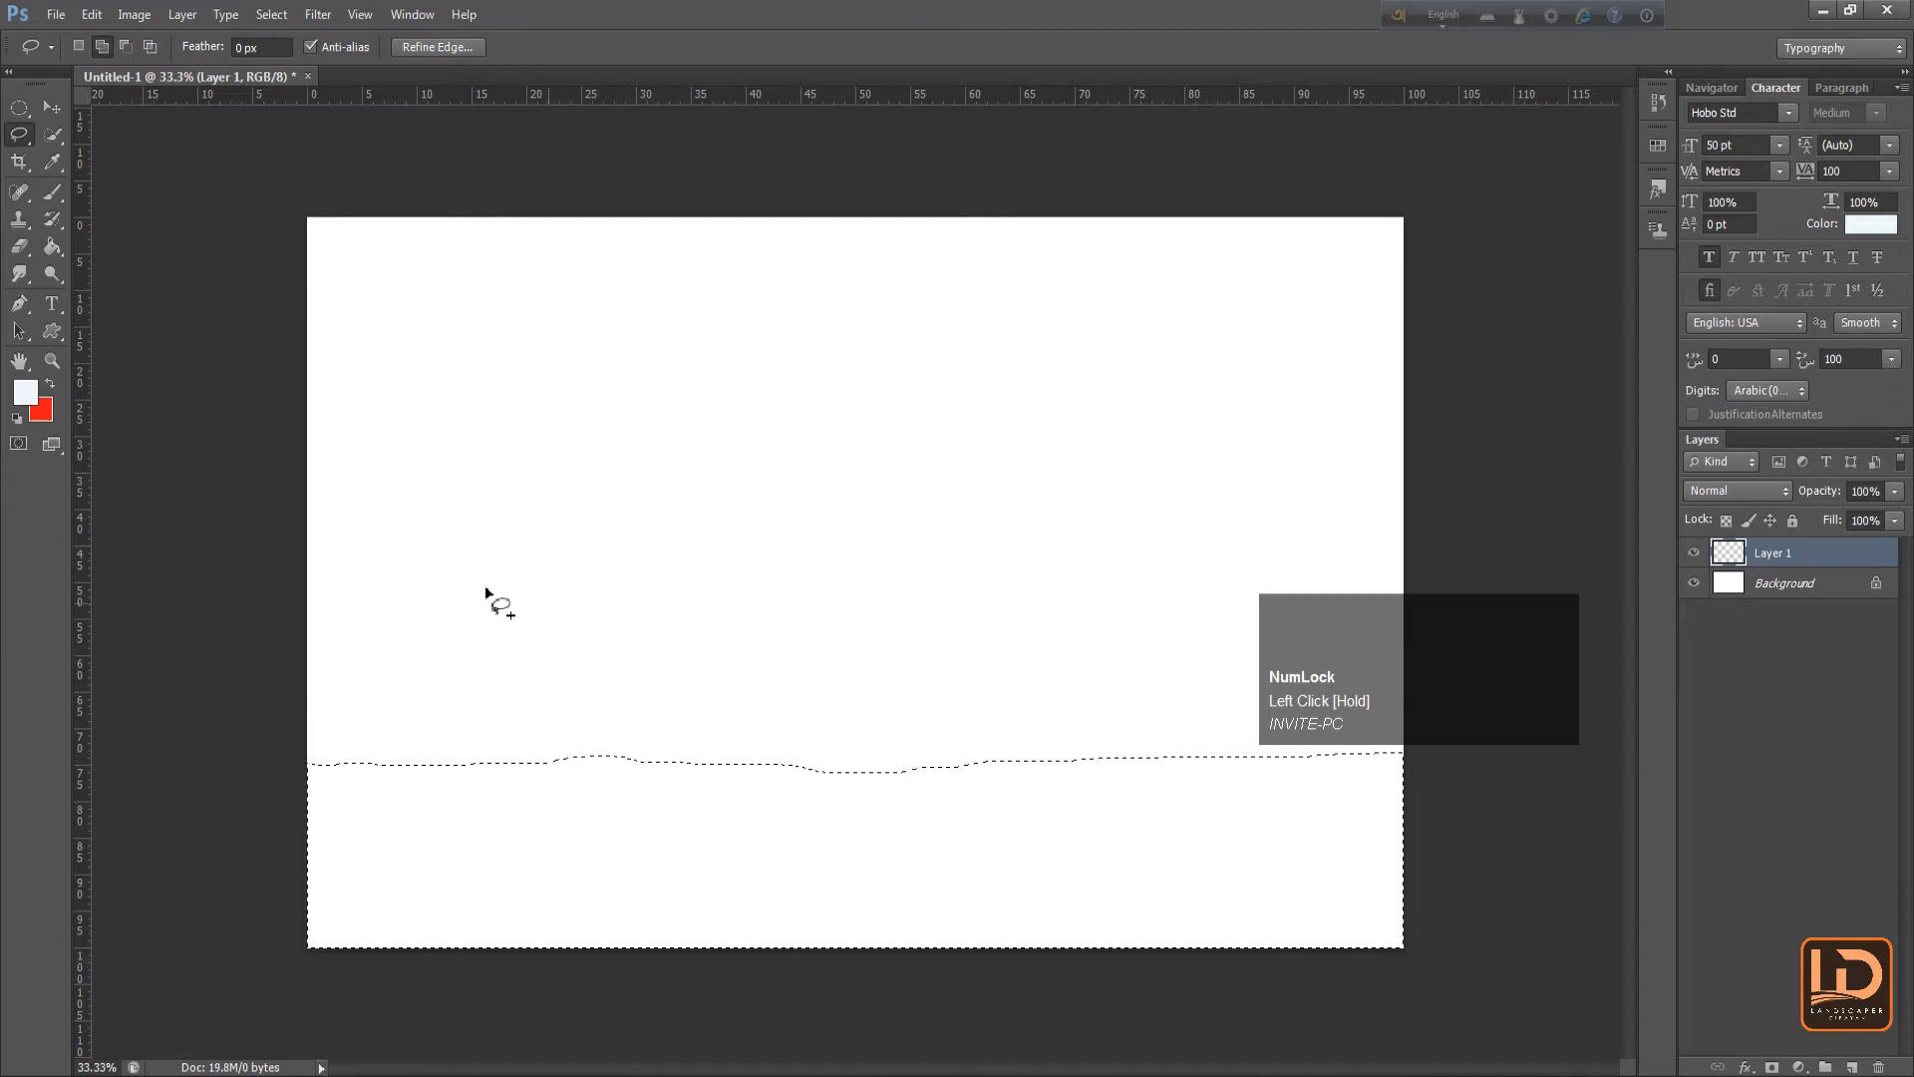
Bring up the foreground color picker and copy the land color code 4c0166 from photoshop.txt in Notepad
{"action": "left_click", "coordinate": [36, 397]}
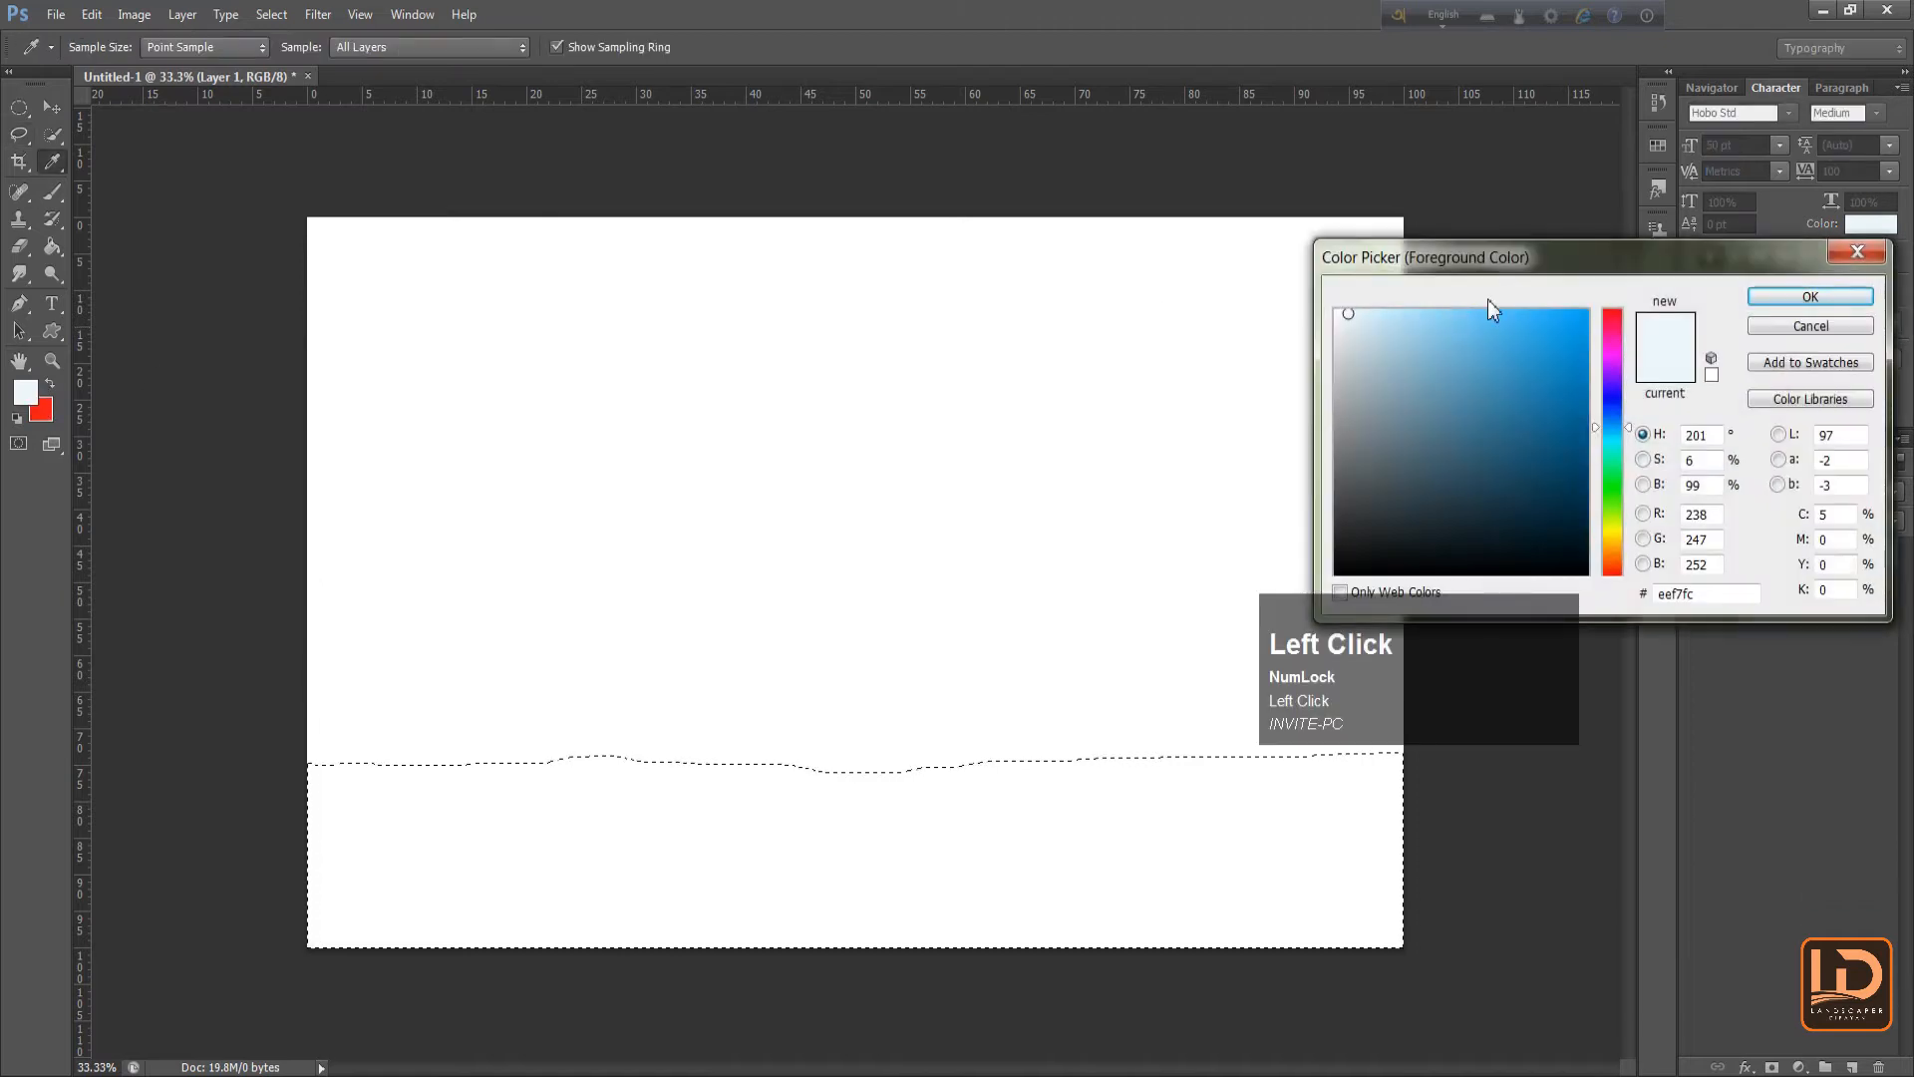
{"action": "left_click_drag", "start_coordinate": [1542, 254], "coordinate": [1118, 222]}
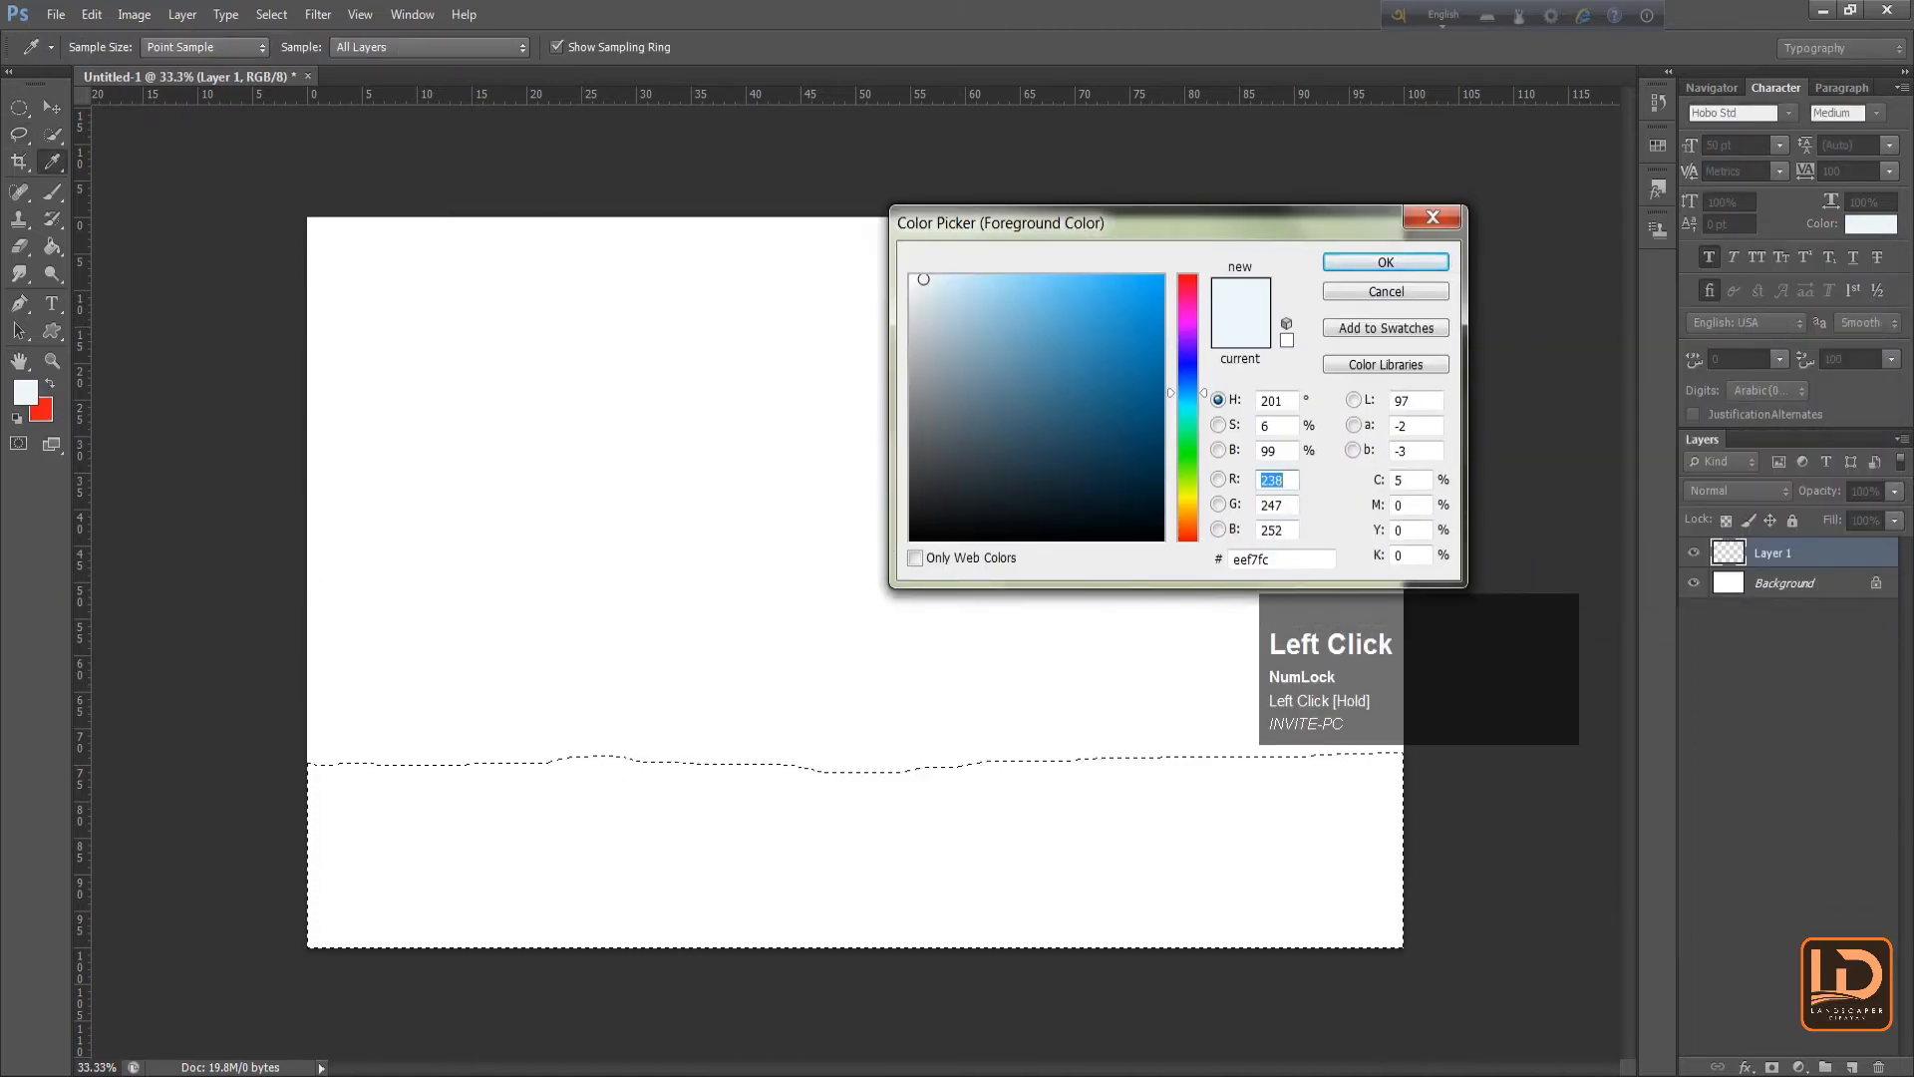
{"action": "left_click", "coordinate": [629, 1073]}
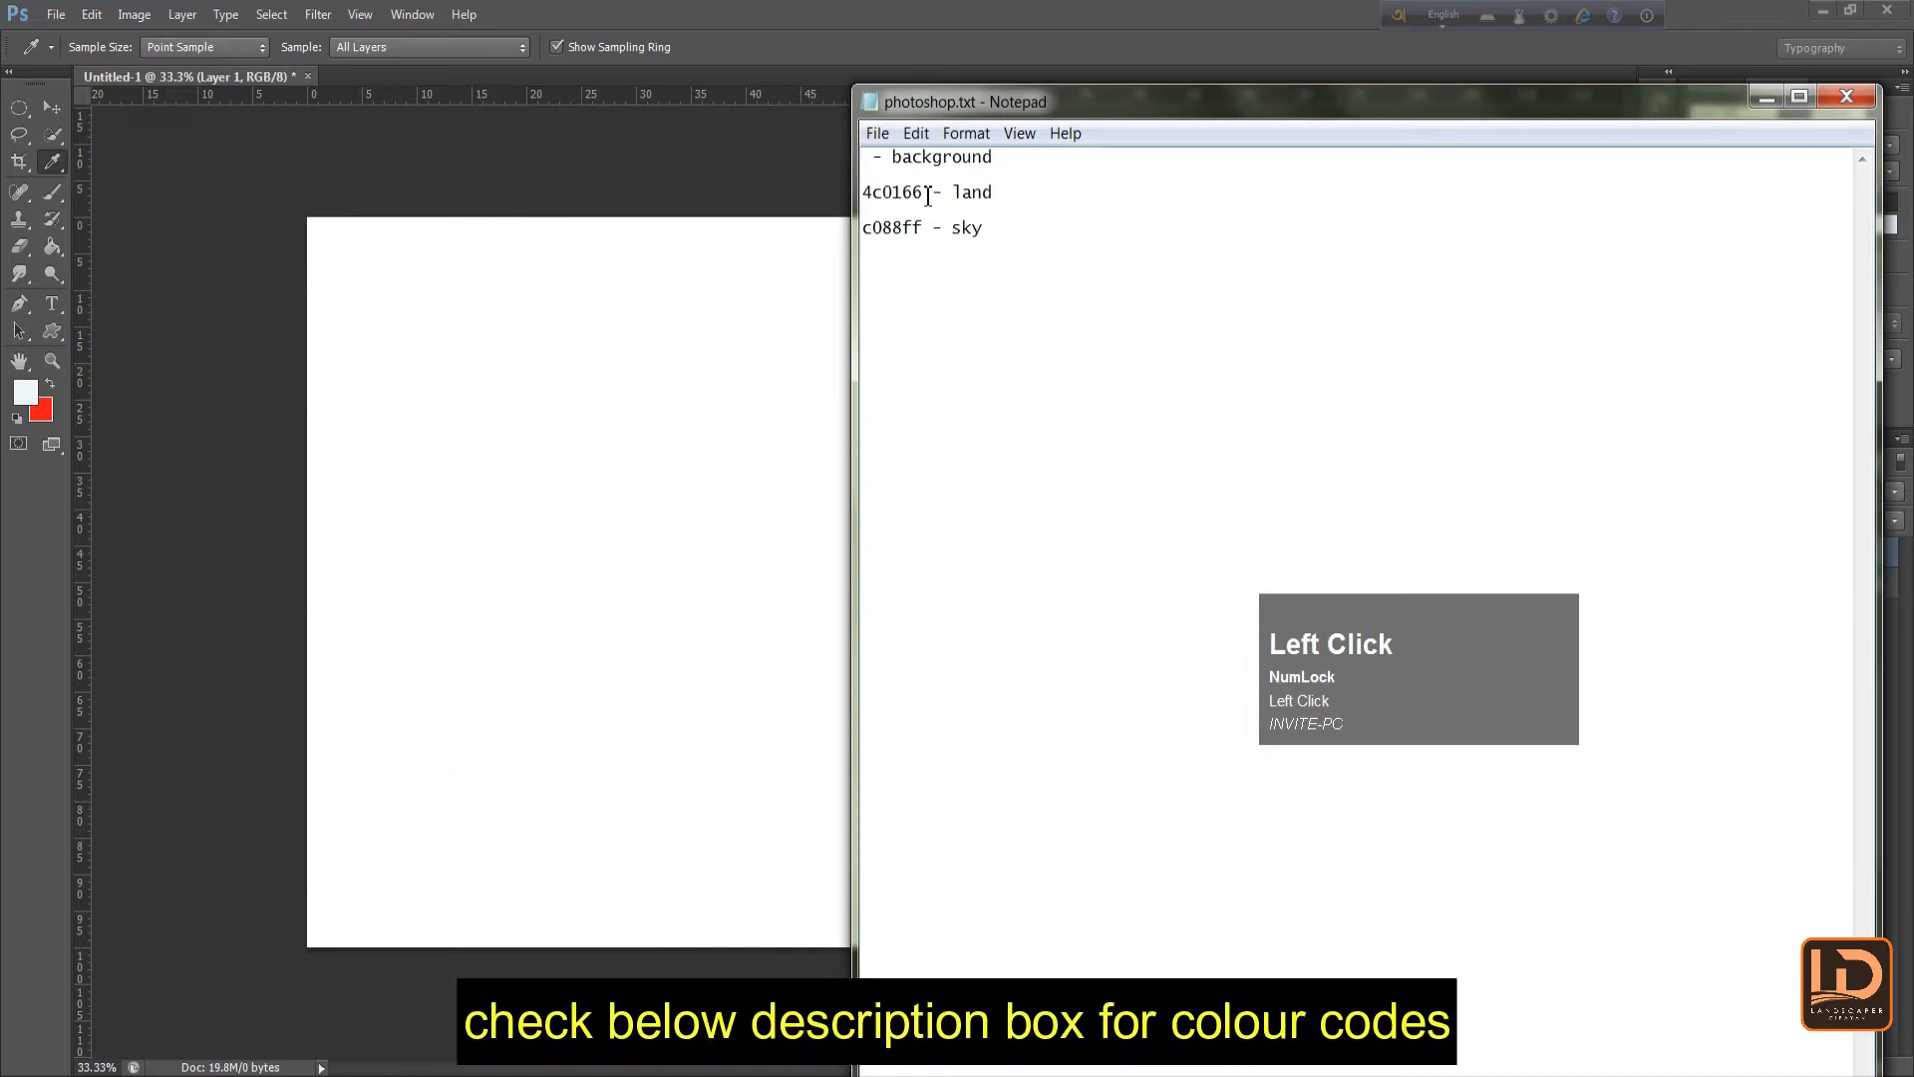
{"action": "left_click_drag", "start_coordinate": [929, 196], "coordinate": [855, 193]}
{"action": "key", "text": "ctrl+c"}
{"action": "left_click", "coordinate": [1767, 94]}
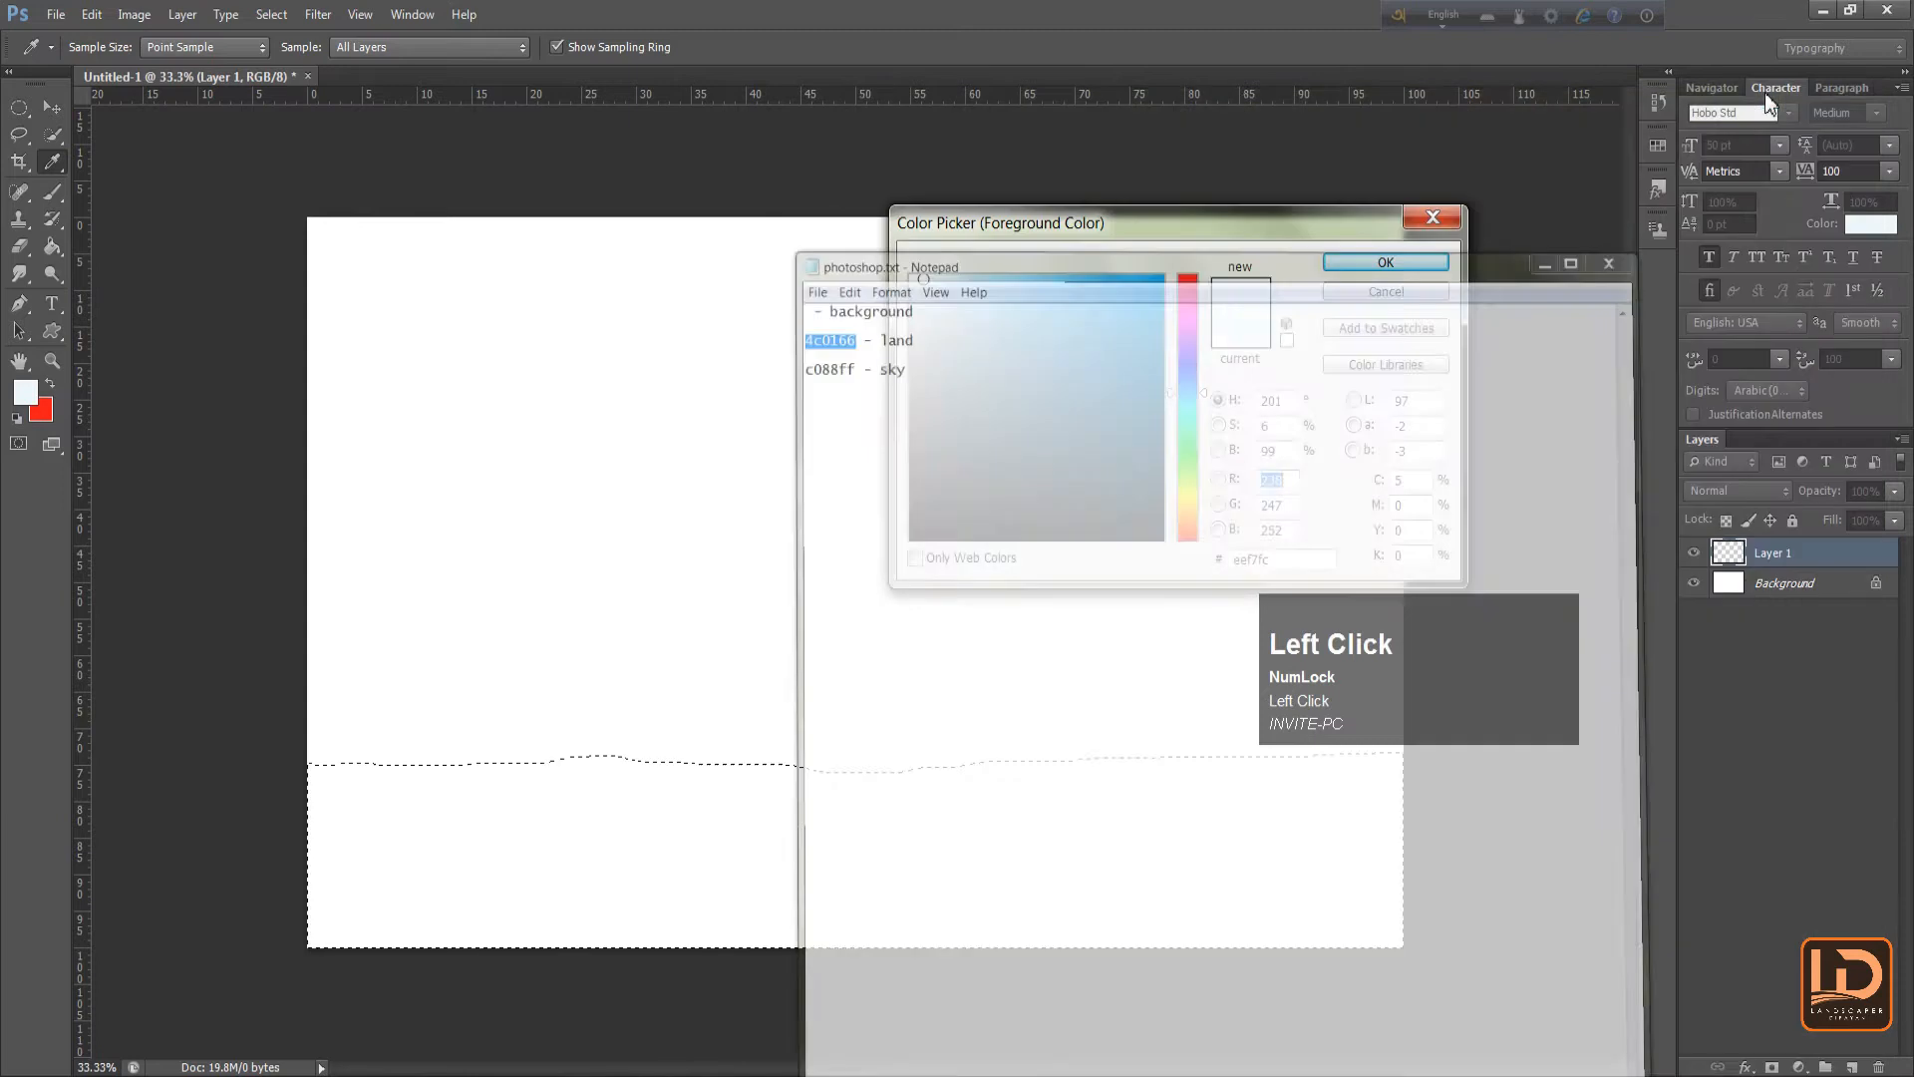
Set the foreground color to 4c0166, fill the ground selection with it and deselect
{"action": "left_click_drag", "start_coordinate": [1267, 565], "coordinate": [1233, 572]}
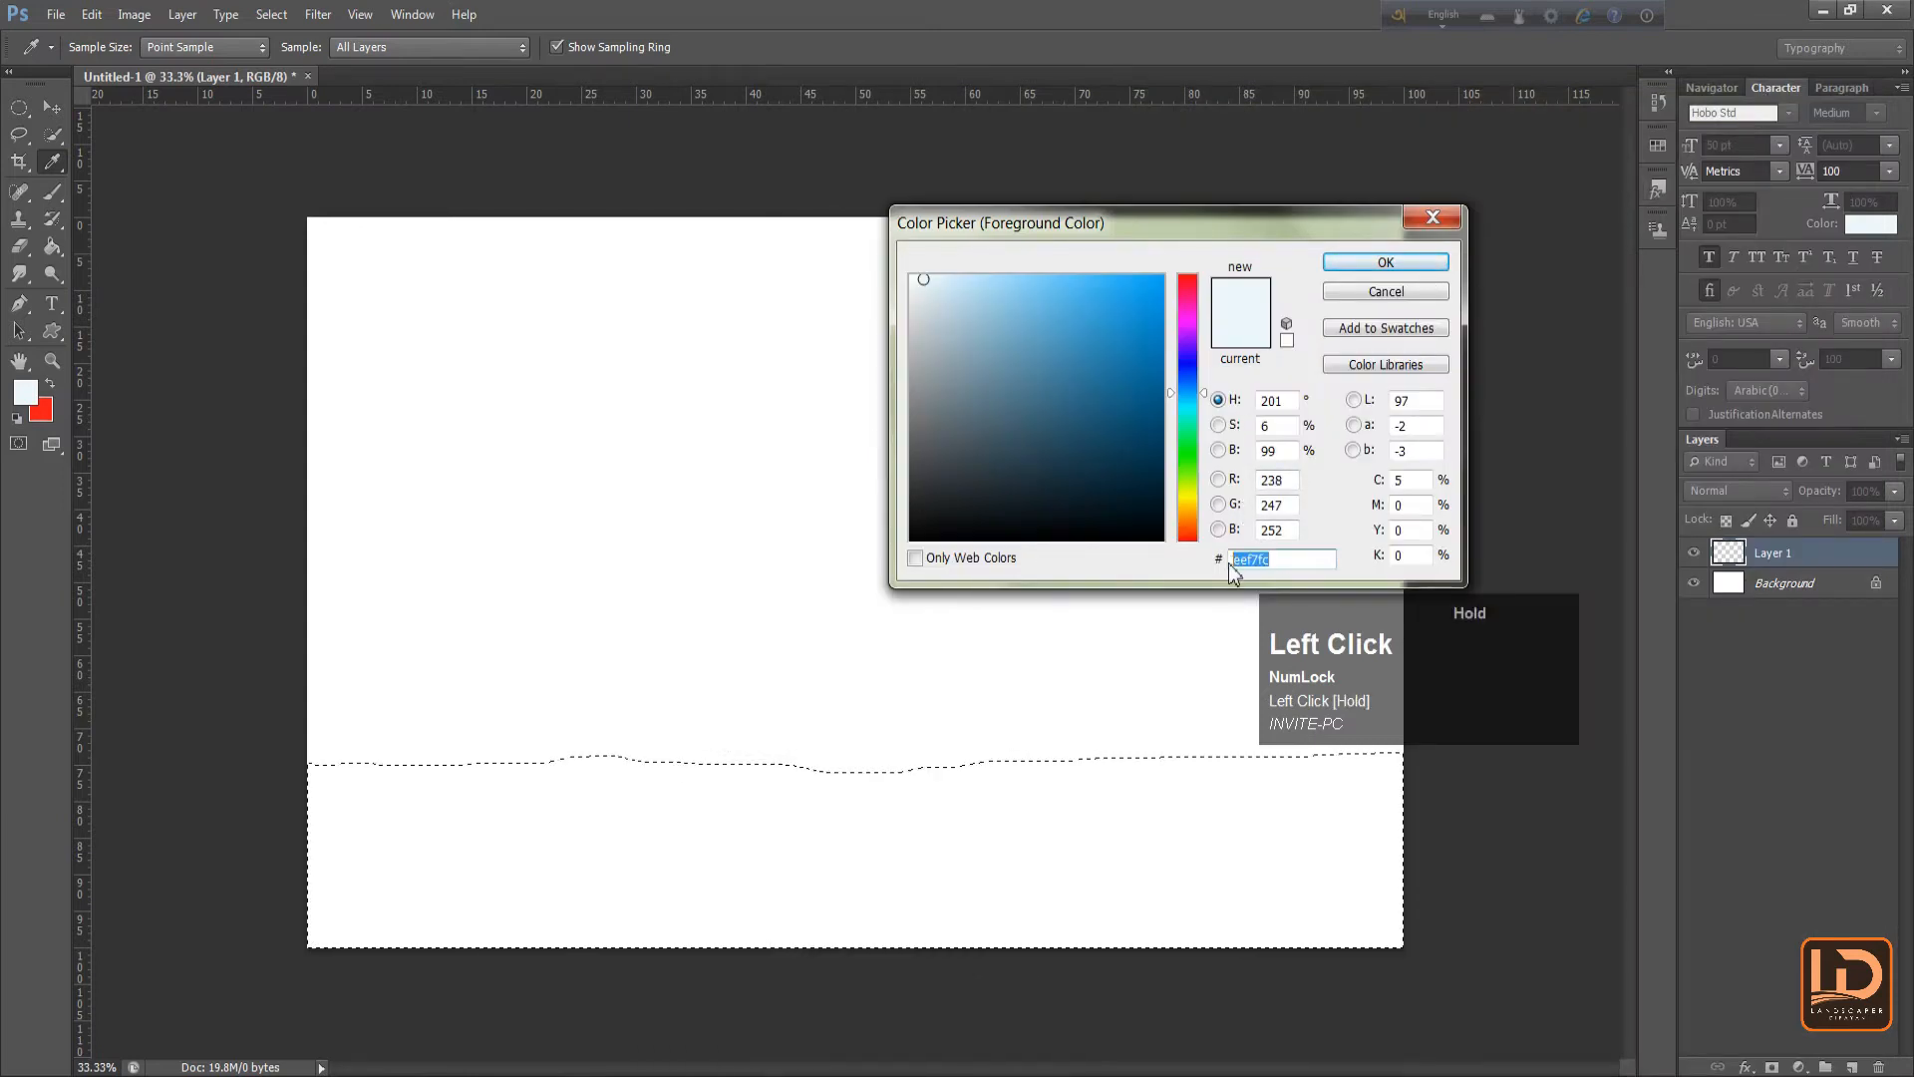
{"action": "key", "text": "BackSpace"}
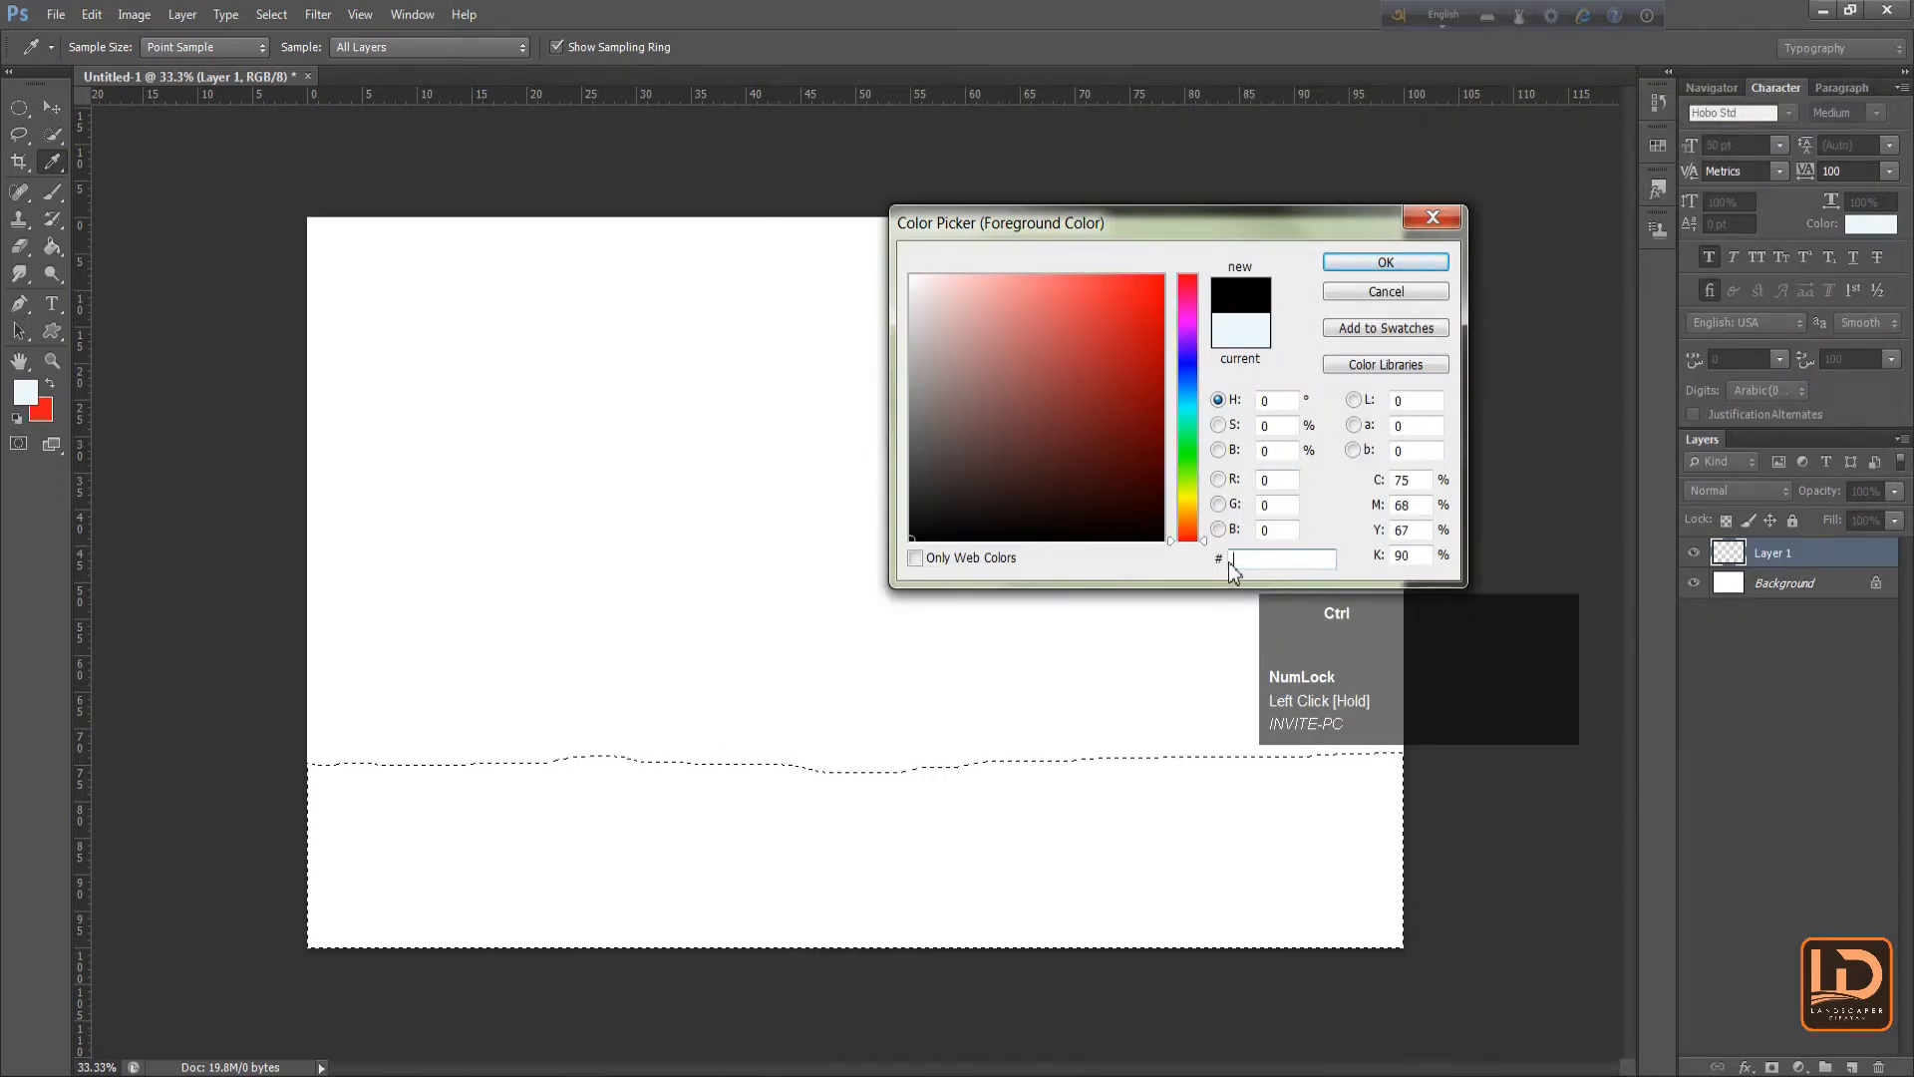
{"action": "key", "text": "ctrl+v"}
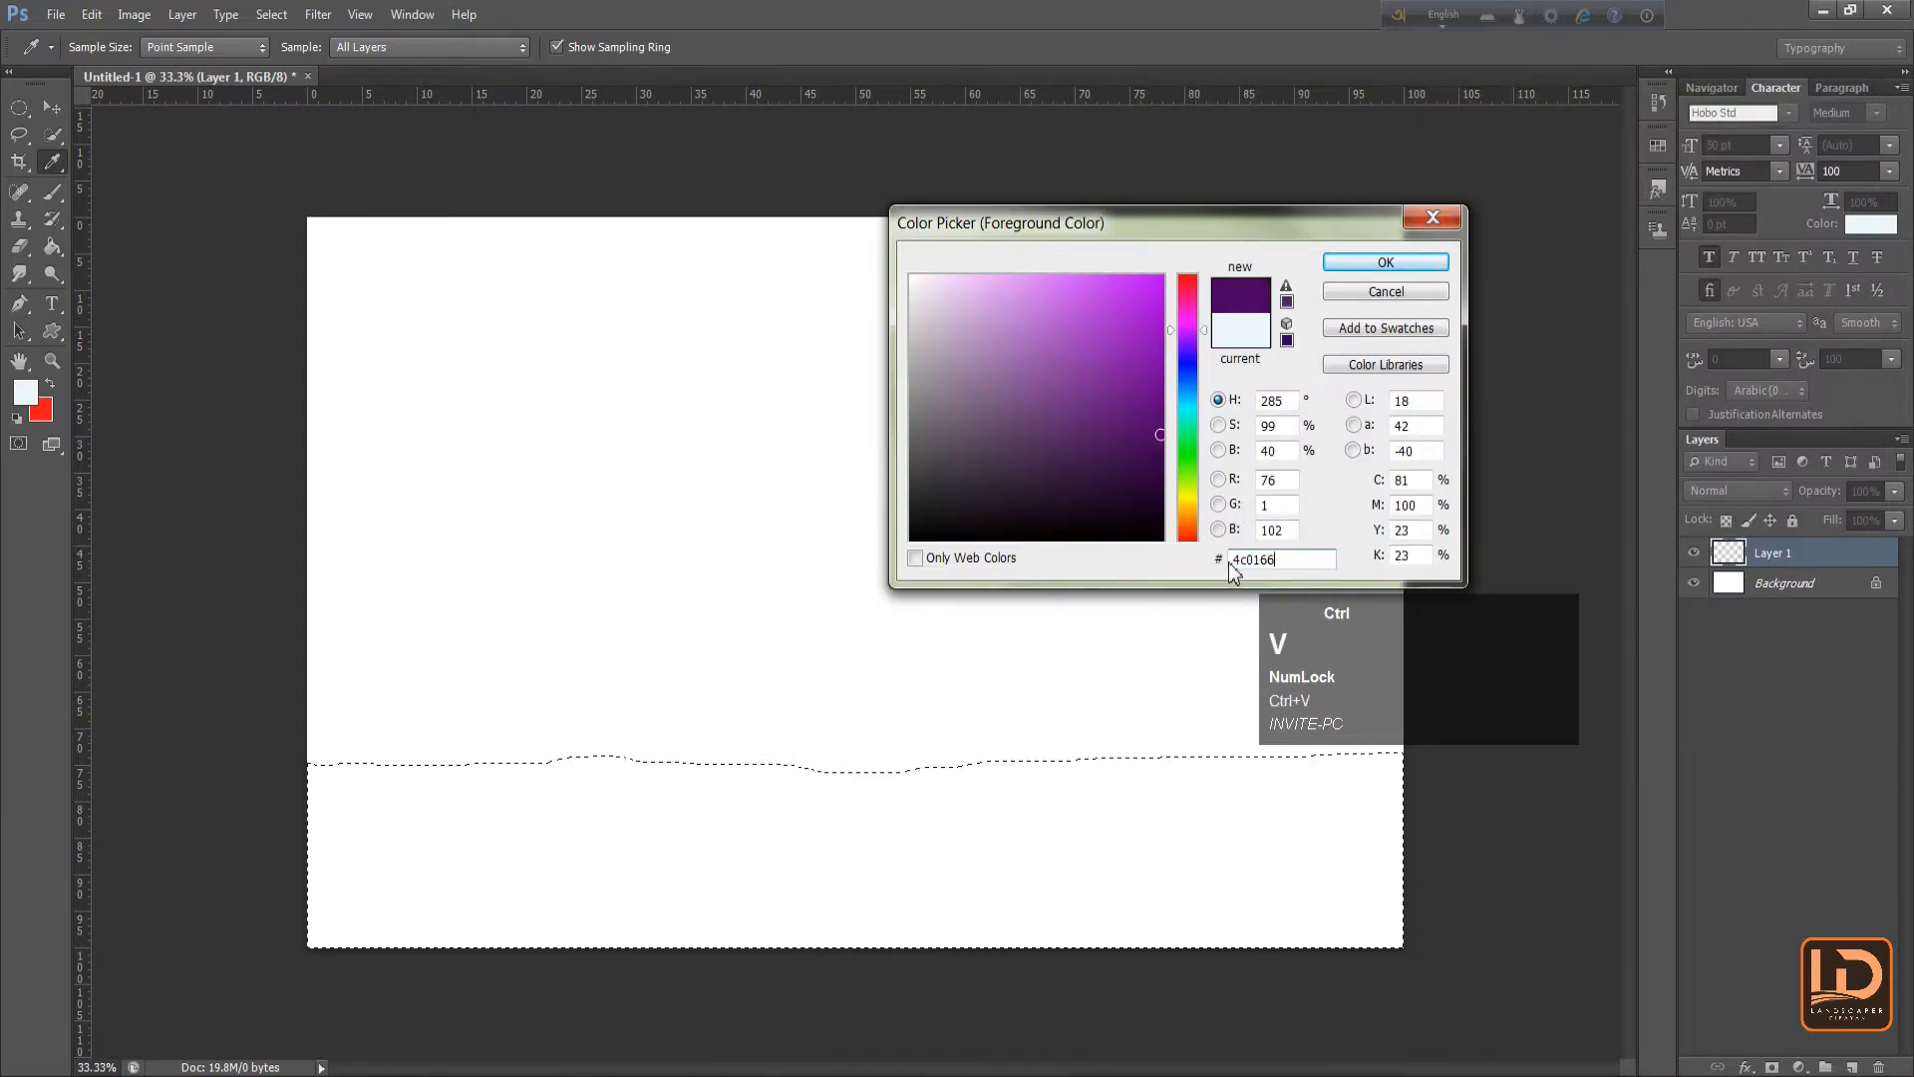
{"action": "left_click", "coordinate": [1398, 266]}
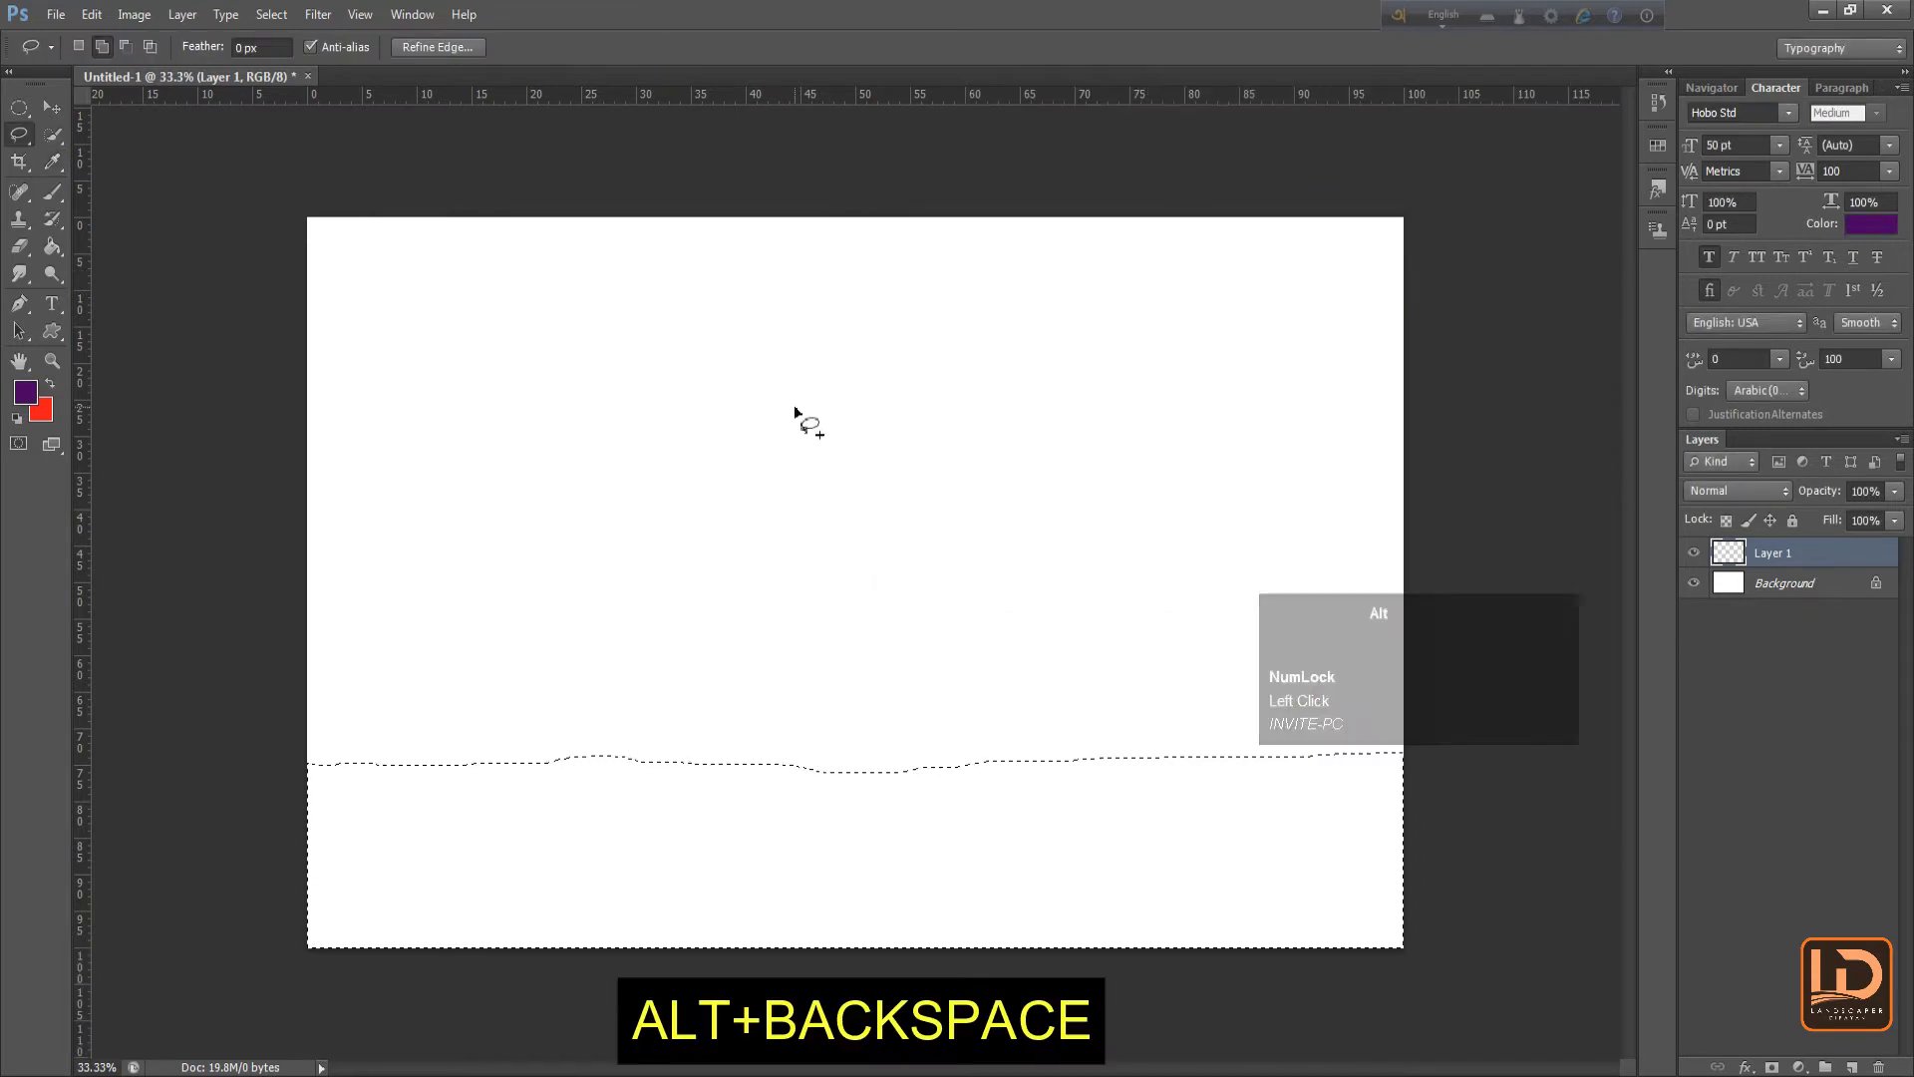
{"action": "key", "text": "alt+BackSpace"}
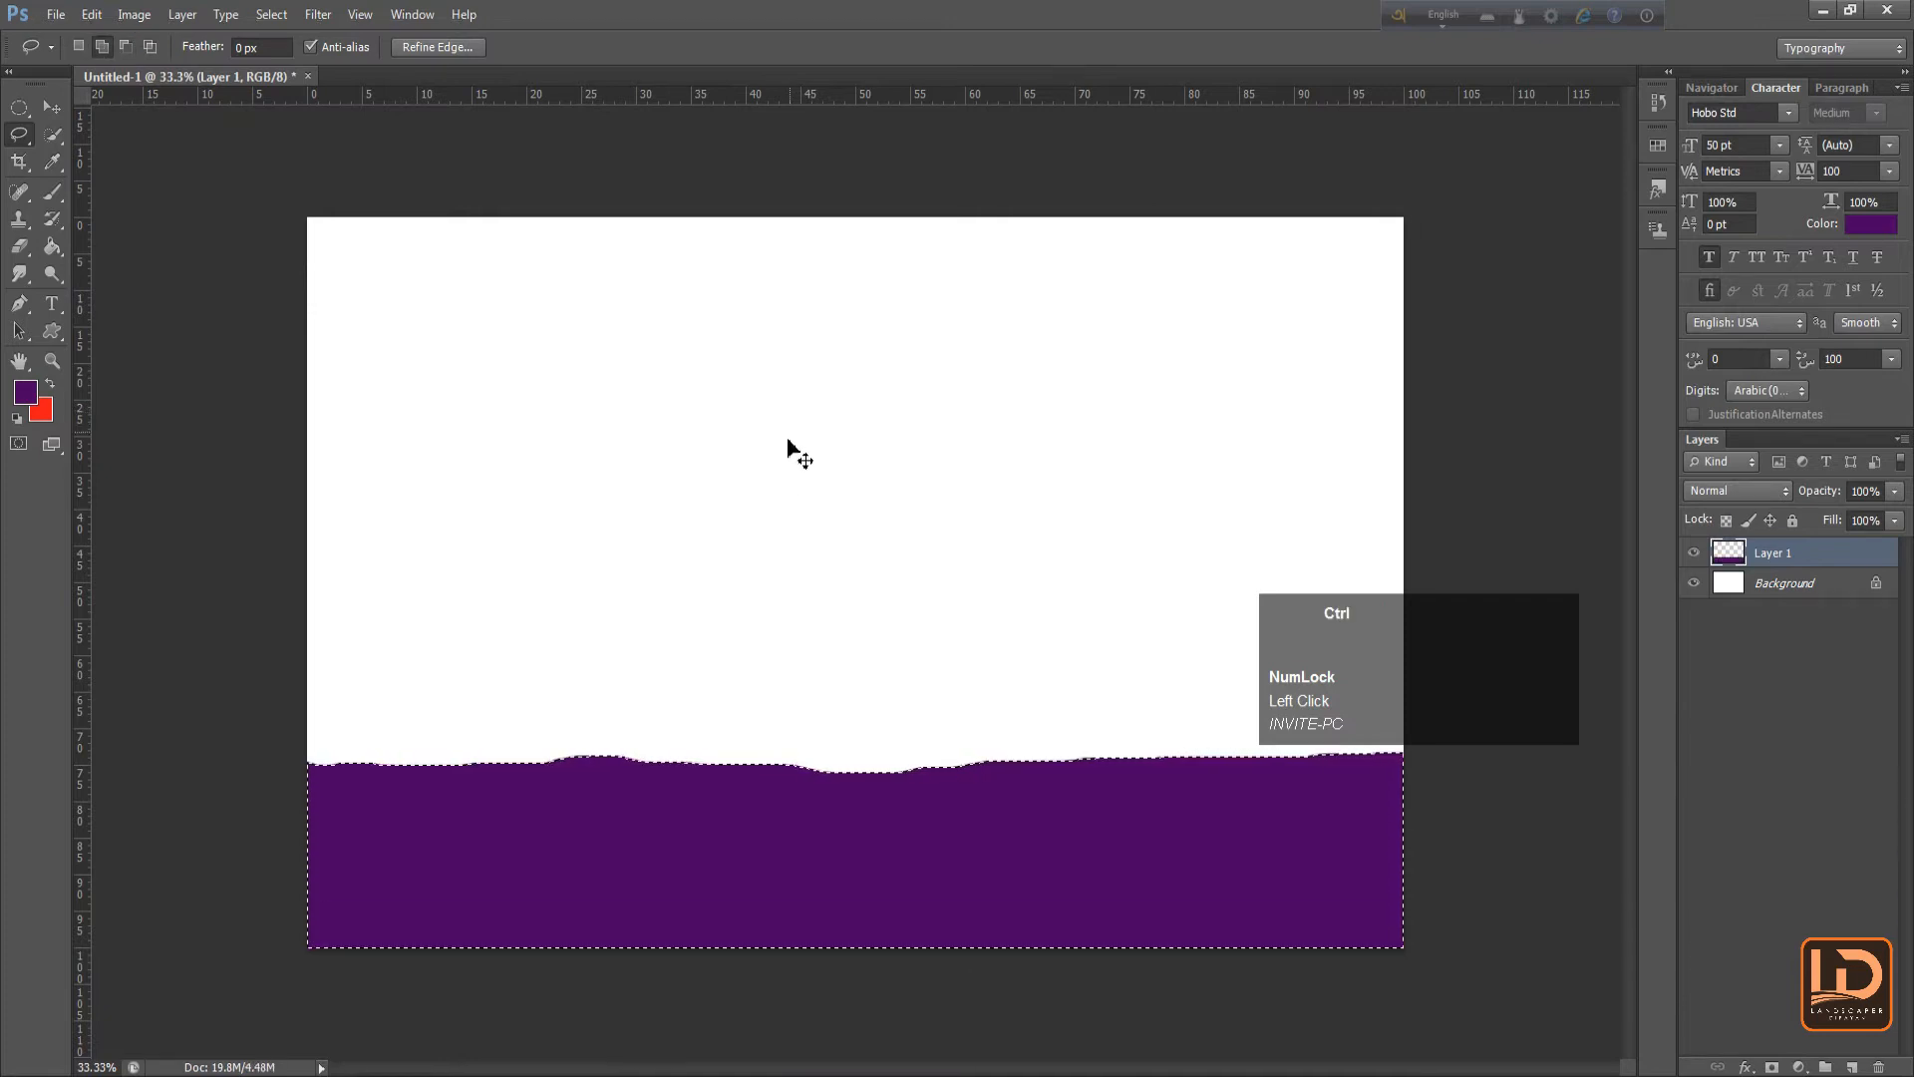
{"action": "key", "text": "ctrl+d"}
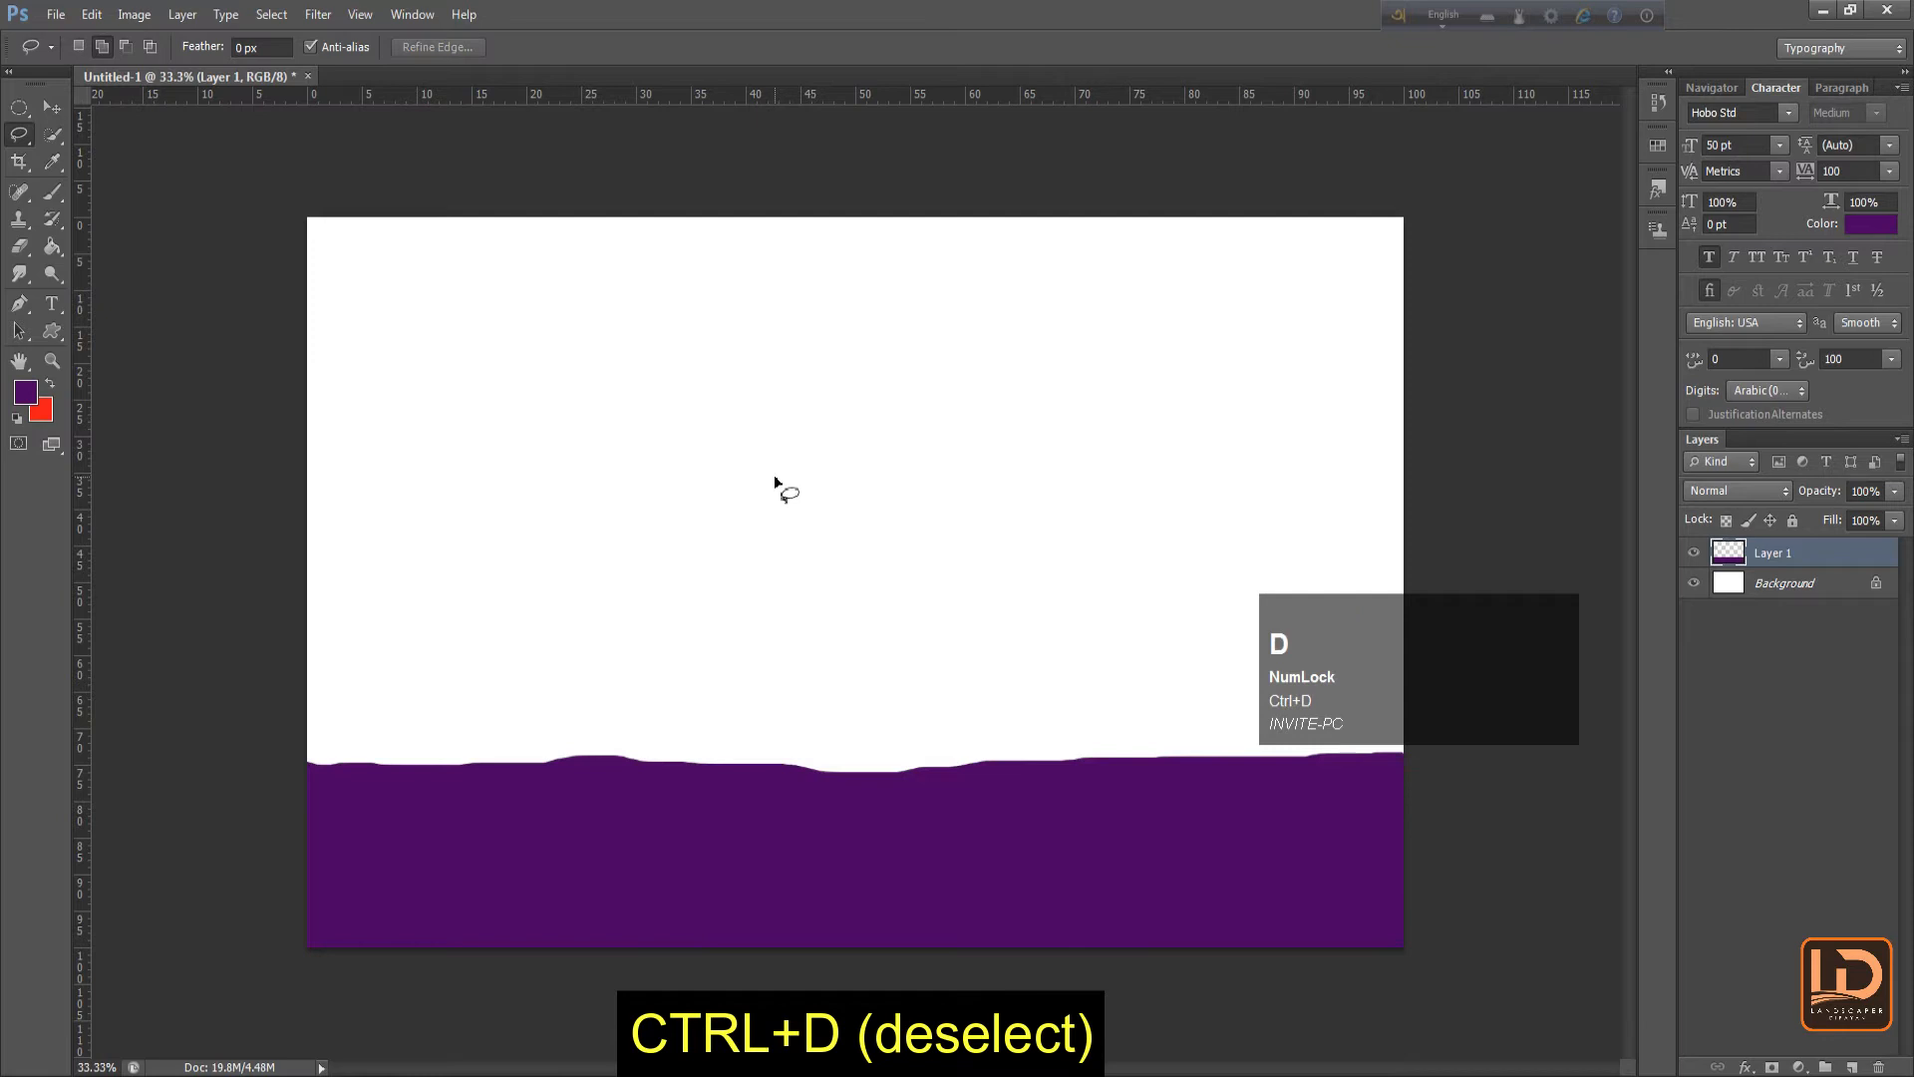
Paint flowering grass along both outer parts of the ground's upper edge with a flowering-grass brush at 400 px
{"action": "left_click", "coordinate": [57, 191]}
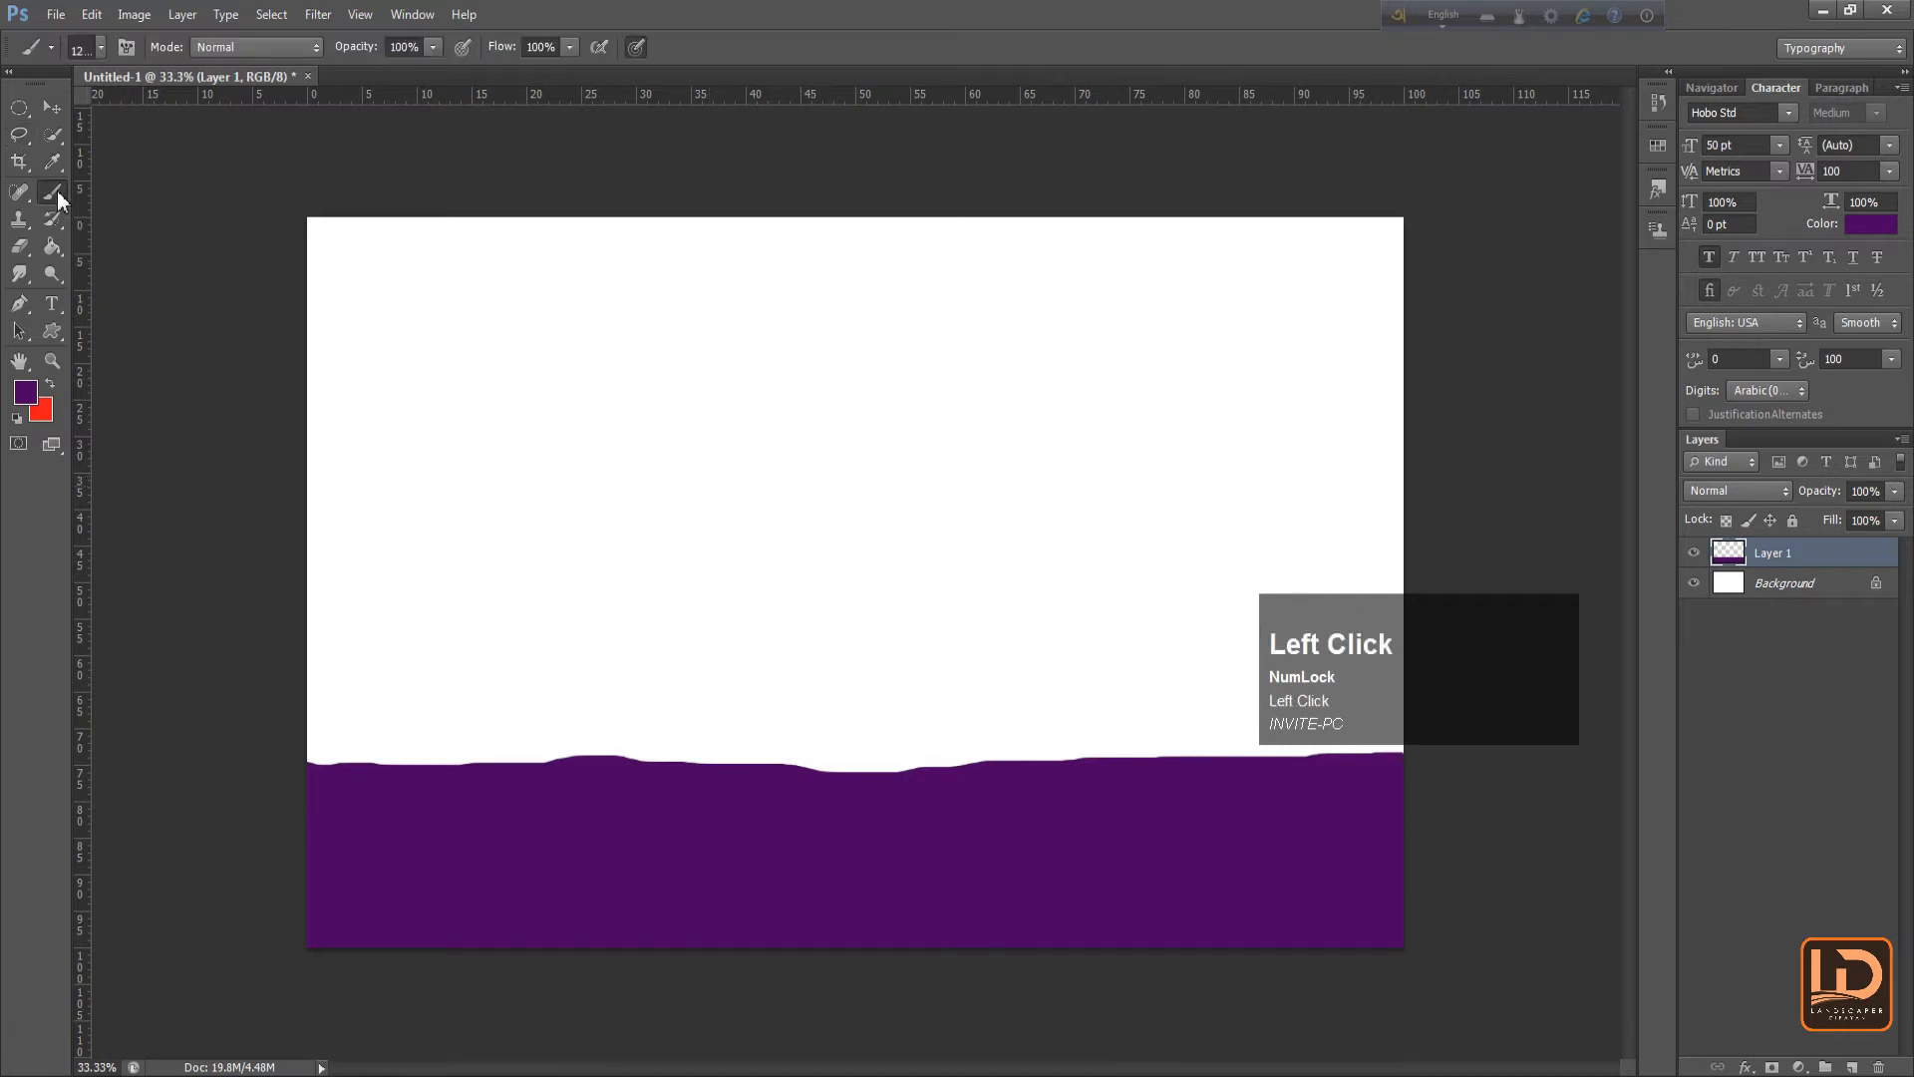
{"action": "right_click", "coordinate": [653, 465]}
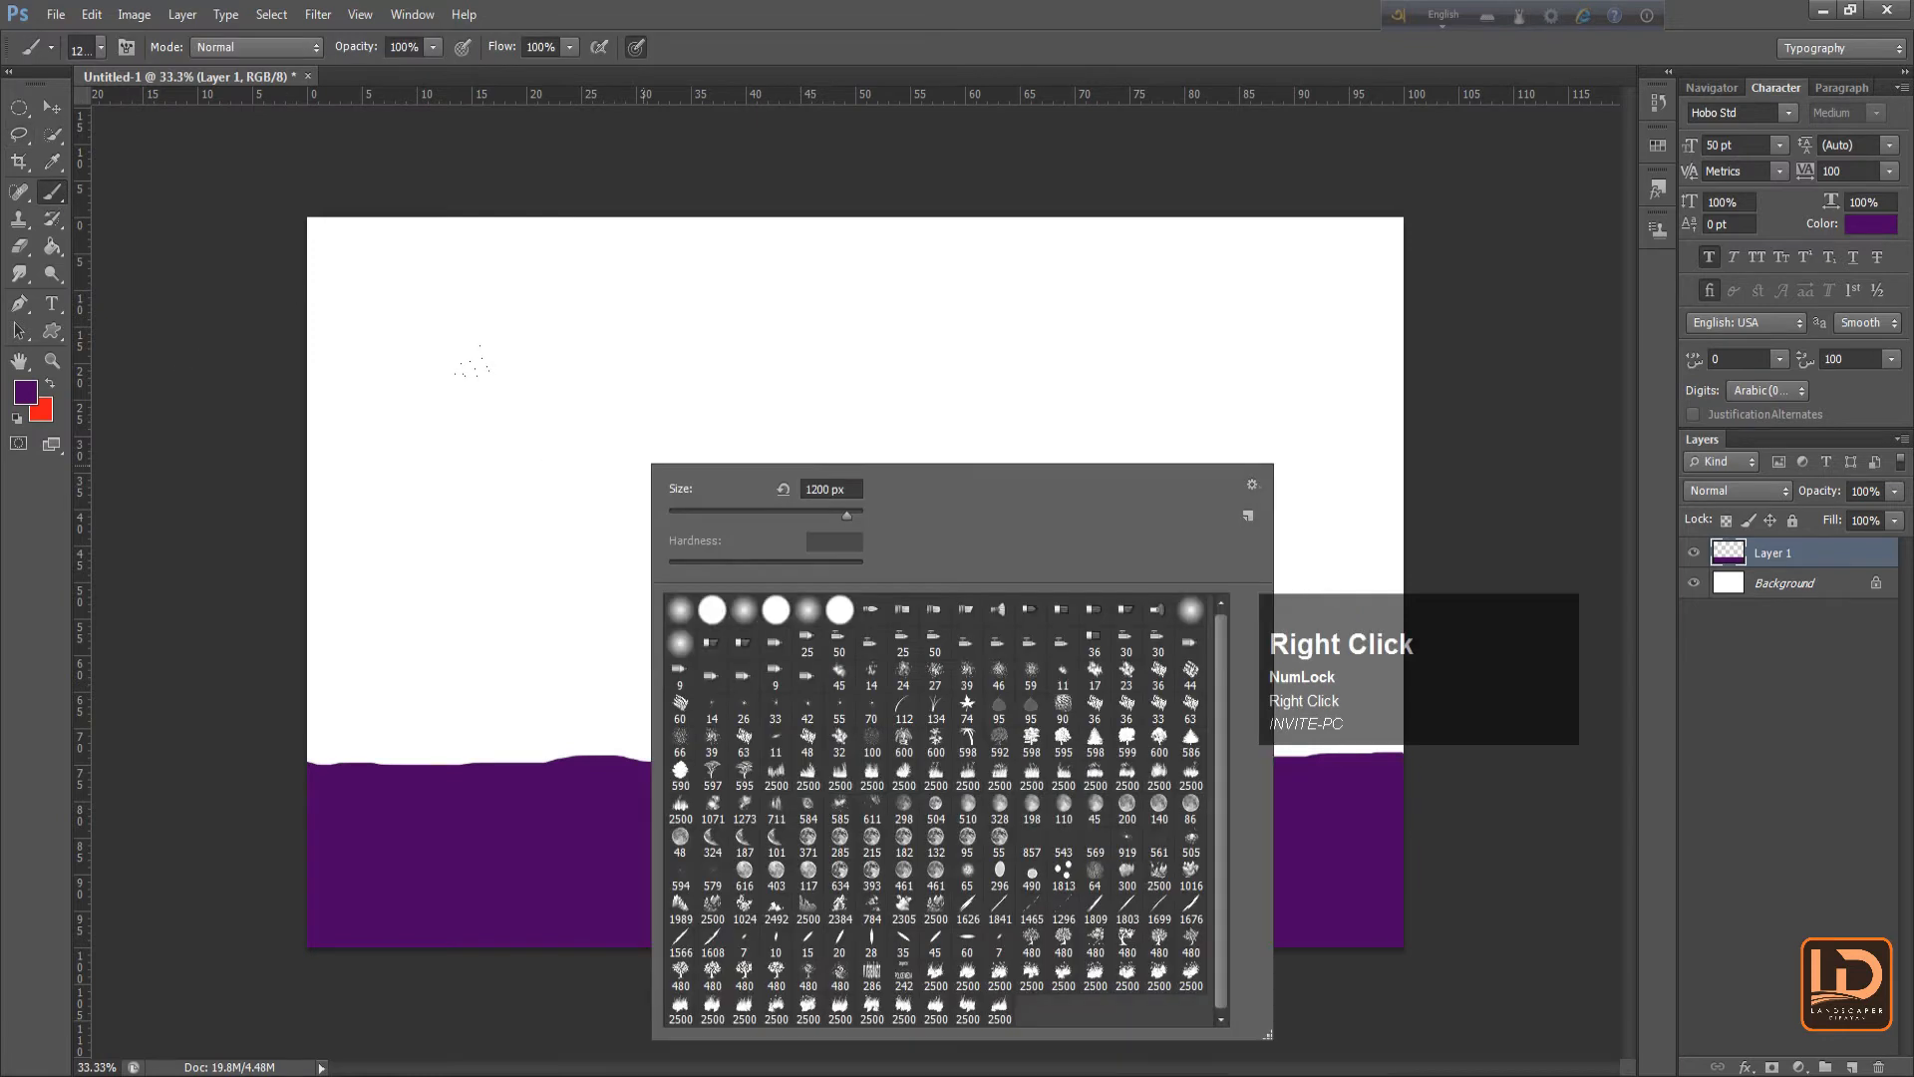
{"action": "left_click", "coordinate": [1130, 975]}
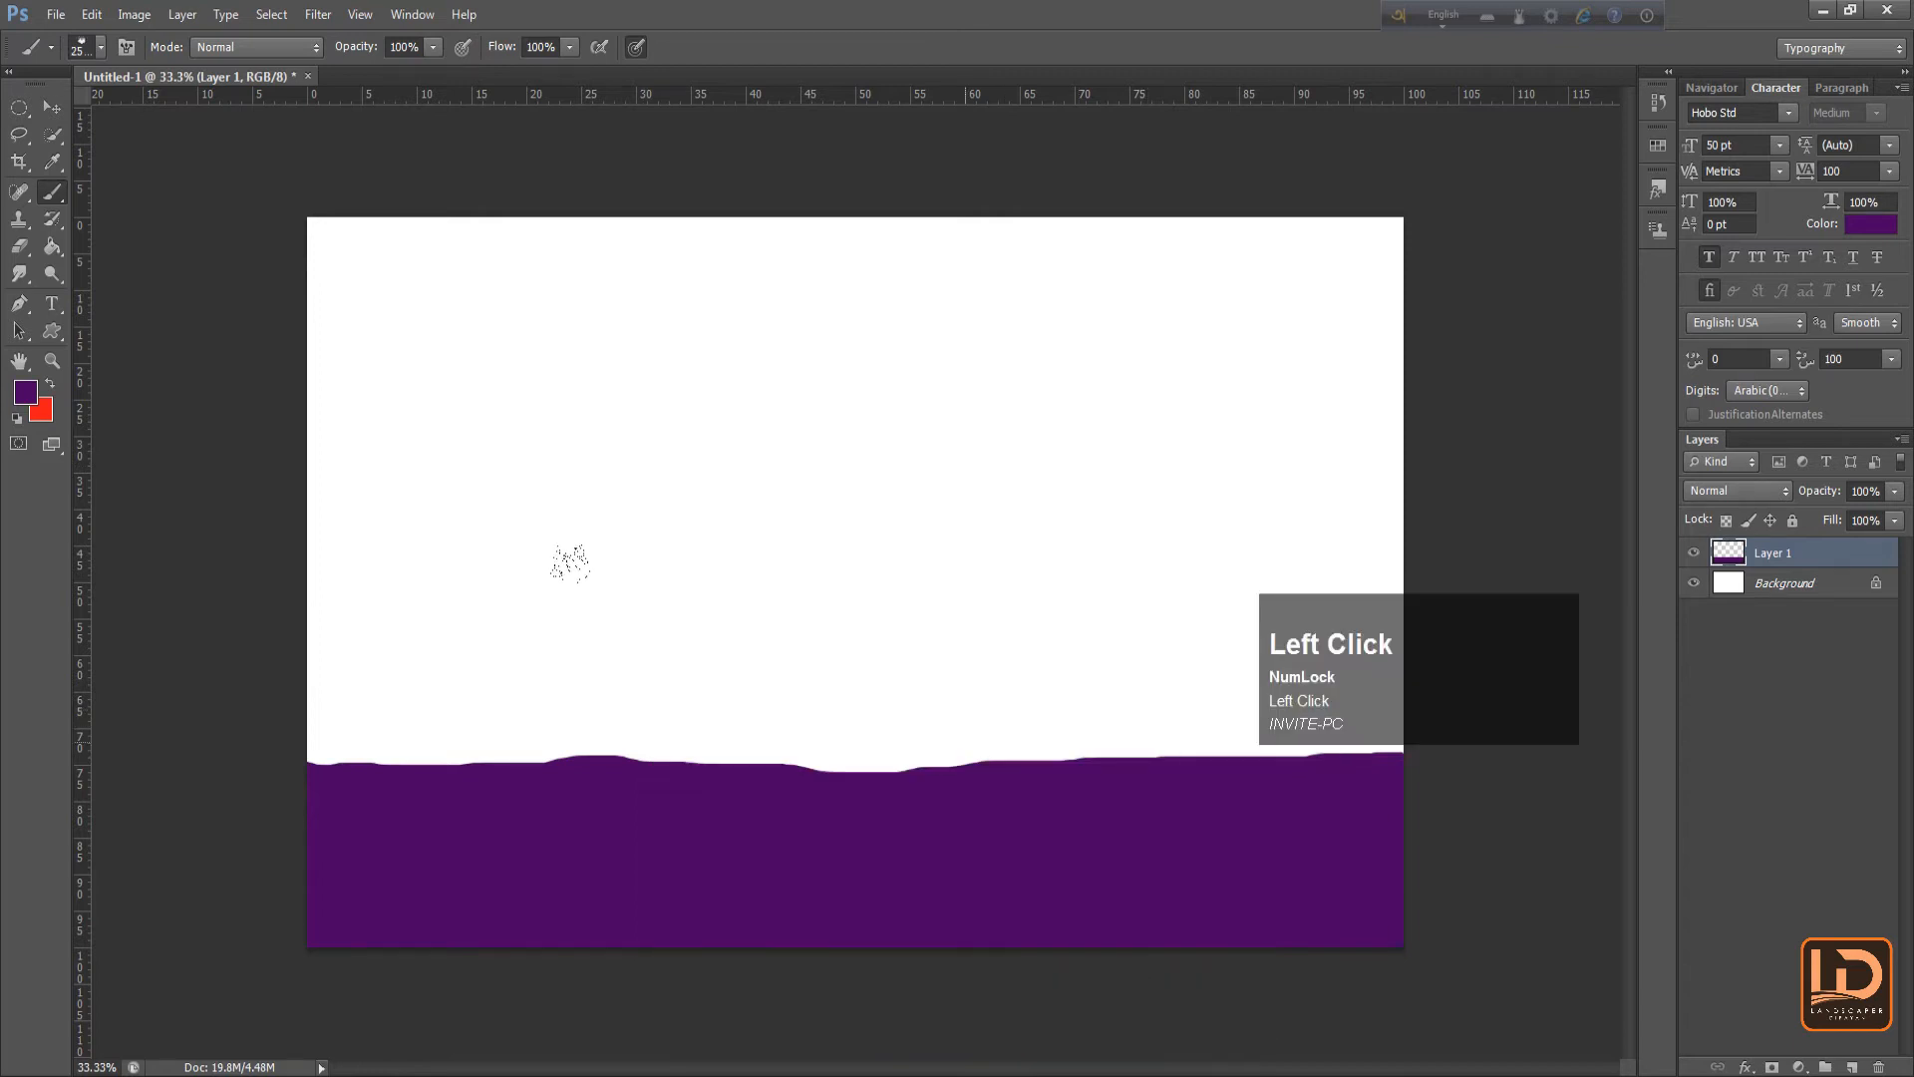
{"action": "key", "text": "bracketleft"}
{"action": "key", "text": "bracketleft"}
{"action": "key", "text": "bracketleft"}
{"action": "key", "text": "bracketleft"}
{"action": "key", "text": "bracketleft"}
{"action": "key", "text": "bracketleft"}
{"action": "key", "text": "bracketleft"}
{"action": "key", "text": "bracketleft"}
{"action": "key", "text": "bracketleft"}
{"action": "key", "text": "bracketleft"}
{"action": "key", "text": "bracketleft"}
{"action": "key", "text": "bracketright"}
{"action": "key", "text": "bracketright"}
{"action": "key", "text": "bracketright"}
{"action": "key", "text": "bracketright"}
{"action": "key", "text": "bracketright"}
{"action": "key", "text": "bracketright"}
{"action": "key", "text": "bracketright"}
{"action": "key", "text": "bracketright"}
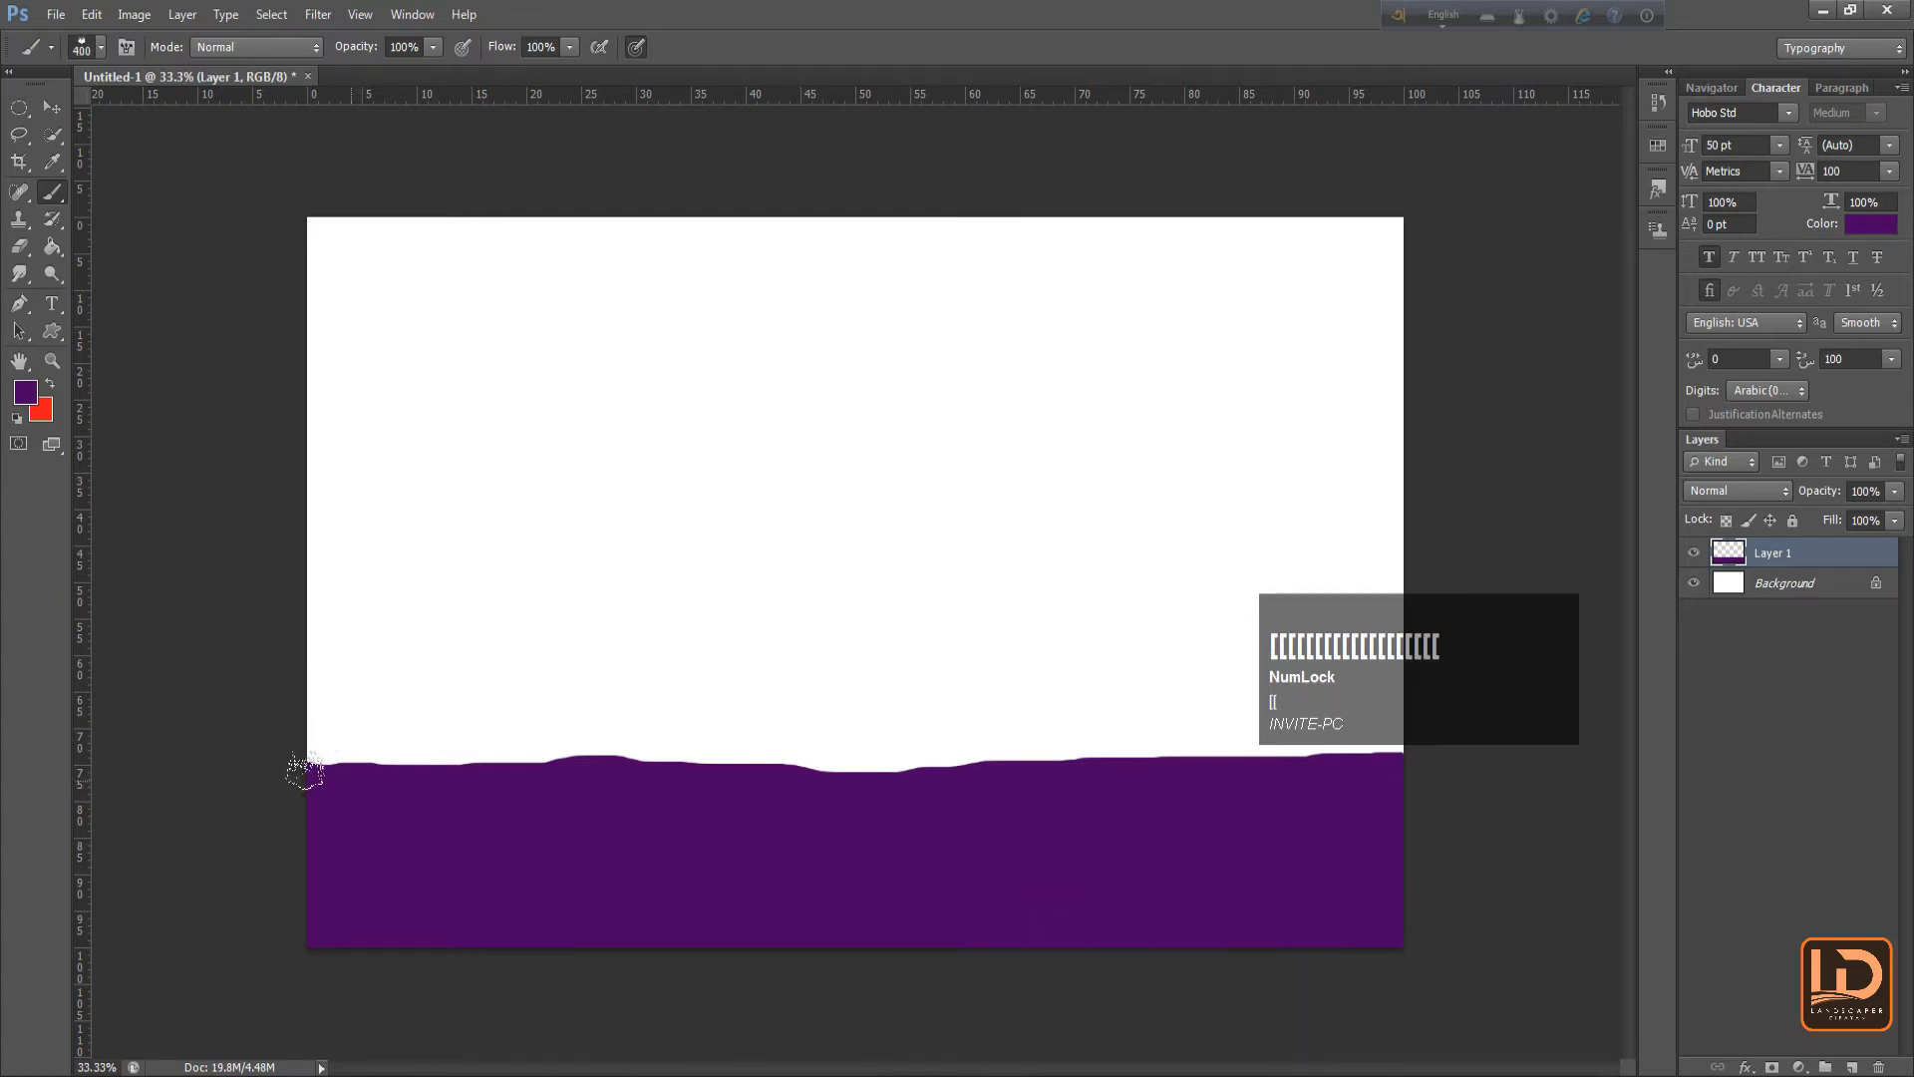
{"action": "left_click_drag", "start_coordinate": [296, 748], "coordinate": [598, 756]}
{"action": "left_click", "coordinate": [1391, 749]}
{"action": "mouse_move", "coordinate": [1391, 749]}
{"action": "left_mouse_down"}
{"action": "mouse_move", "coordinate": [1134, 734]}
{"action": "mouse_move", "coordinate": [1045, 783]}
{"action": "mouse_move", "coordinate": [826, 775]}
{"action": "left_mouse_up"}
Reduce the grass brush to 250 px and stamp smaller tufts near the middle of the ground's edge
{"action": "key", "text": "bracketleft"}
{"action": "key", "text": "bracketleft"}
{"action": "left_click", "coordinate": [686, 754]}
{"action": "left_click", "coordinate": [819, 759]}
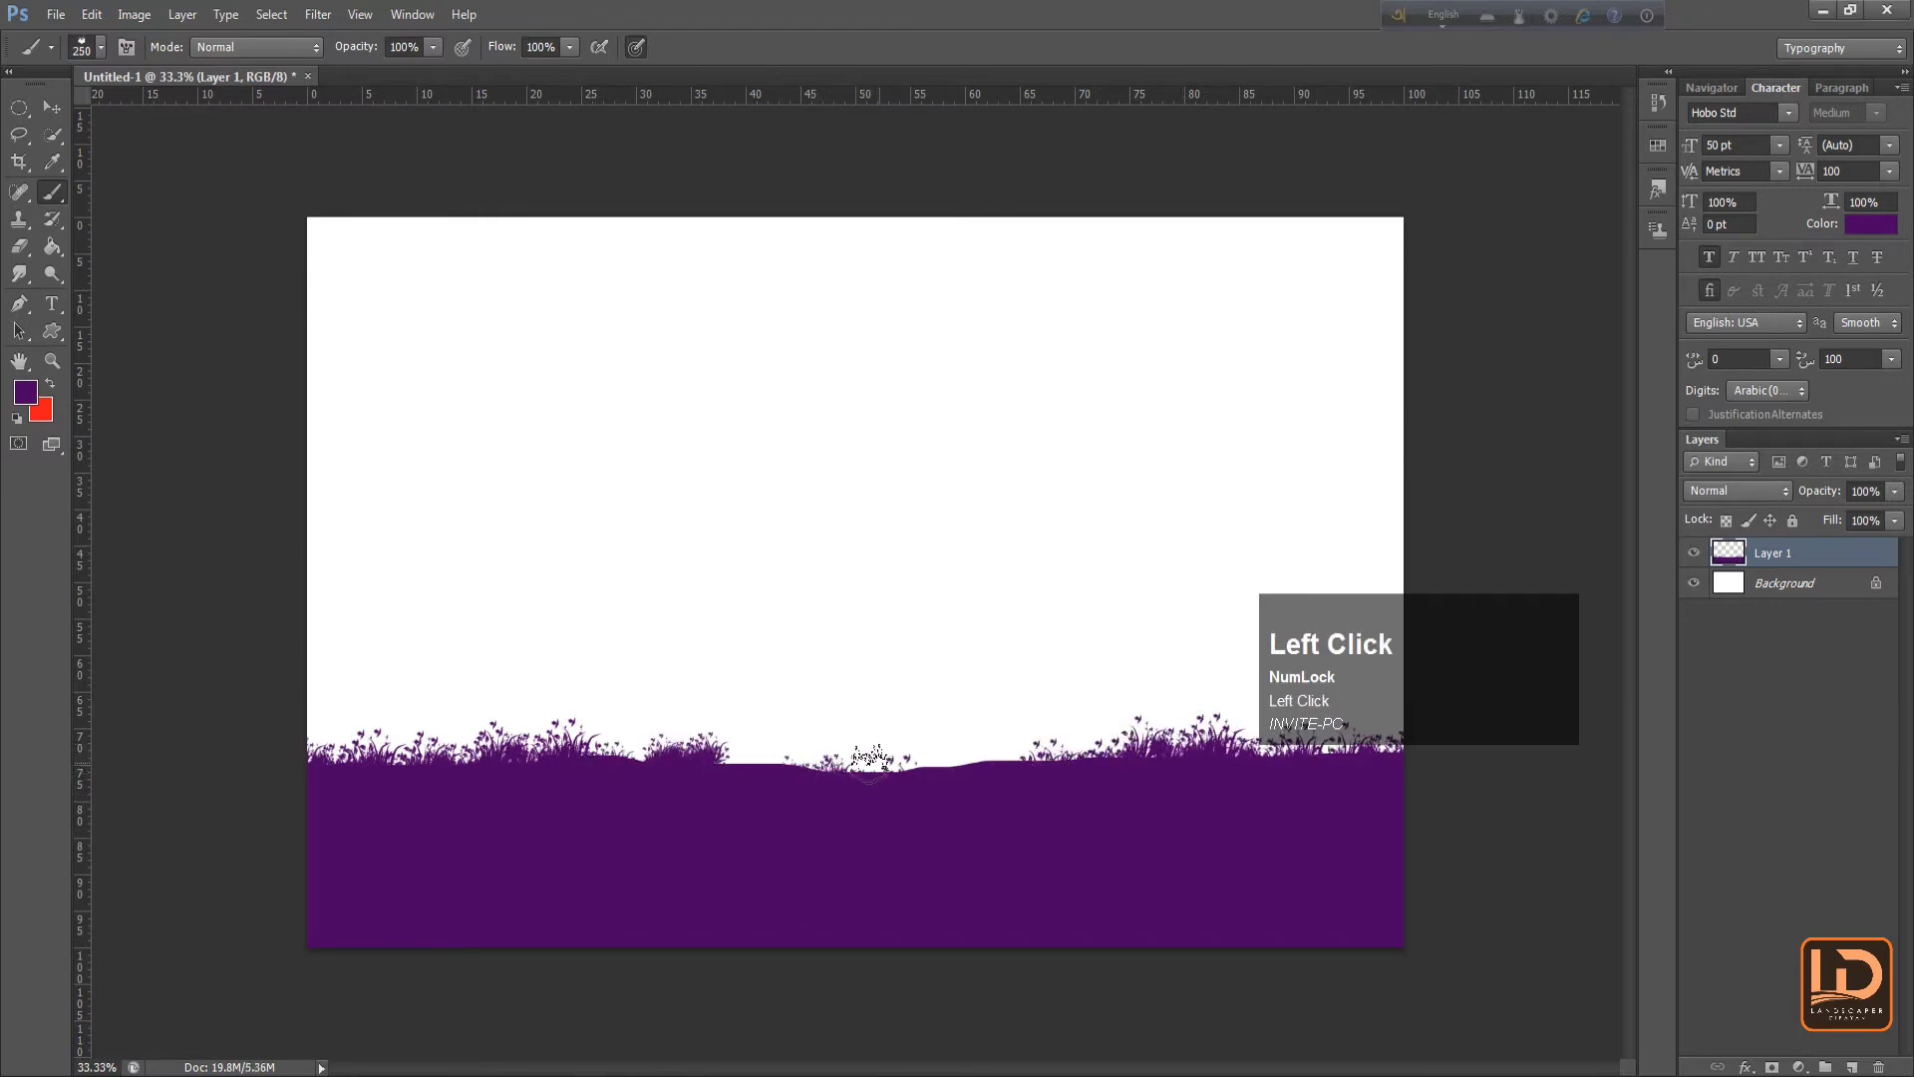
Choose a long-bladed grass brush at 400 px and stamp it along the ground's upper edge to fill the gaps
{"action": "right_click", "coordinate": [949, 636]}
{"action": "left_click", "coordinate": [1289, 1065]}
{"action": "key", "text": "bracketleft"}
{"action": "key", "text": "bracketleft"}
{"action": "key", "text": "bracketleft"}
{"action": "key", "text": "bracketleft"}
{"action": "key", "text": "bracketleft"}
{"action": "key", "text": "bracketleft"}
{"action": "key", "text": "bracketleft"}
{"action": "key", "text": "bracketleft"}
{"action": "key", "text": "bracketleft"}
{"action": "key", "text": "bracketleft"}
{"action": "key", "text": "bracketleft"}
{"action": "key", "text": "bracketleft"}
{"action": "key", "text": "bracketleft"}
{"action": "key", "text": "bracketleft"}
{"action": "key", "text": "bracketleft"}
{"action": "key", "text": "bracketleft"}
{"action": "key", "text": "bracketleft"}
{"action": "key", "text": "bracketleft"}
{"action": "key", "text": "bracketleft"}
{"action": "key", "text": "bracketleft"}
{"action": "key", "text": "bracketright"}
{"action": "left_click", "coordinate": [990, 748]}
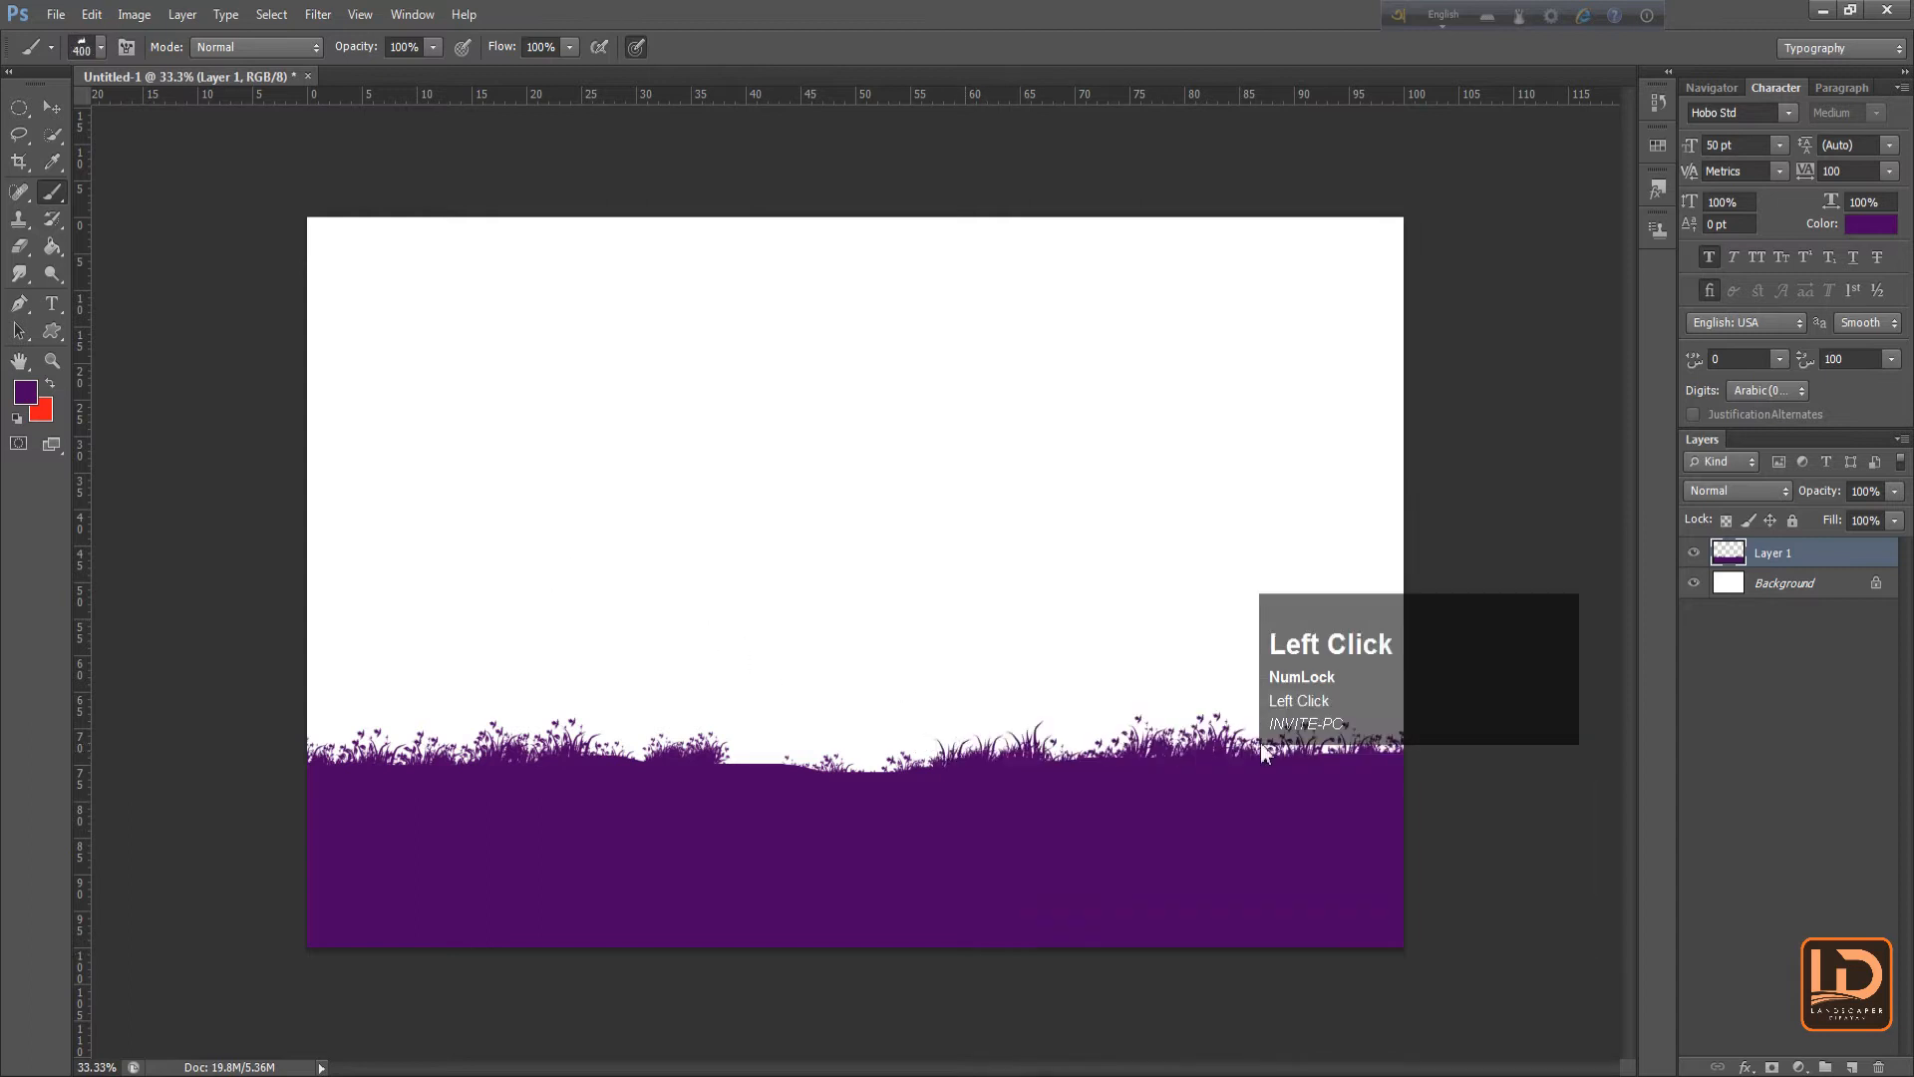
{"action": "left_click", "coordinate": [1066, 741]}
{"action": "left_click", "coordinate": [862, 770]}
{"action": "left_click", "coordinate": [902, 760]}
{"action": "left_click", "coordinate": [617, 746]}
{"action": "left_click", "coordinate": [554, 741]}
{"action": "left_click", "coordinate": [406, 747]}
{"action": "left_click", "coordinate": [322, 752]}
{"action": "left_click", "coordinate": [718, 748]}
{"action": "left_click", "coordinate": [765, 767]}
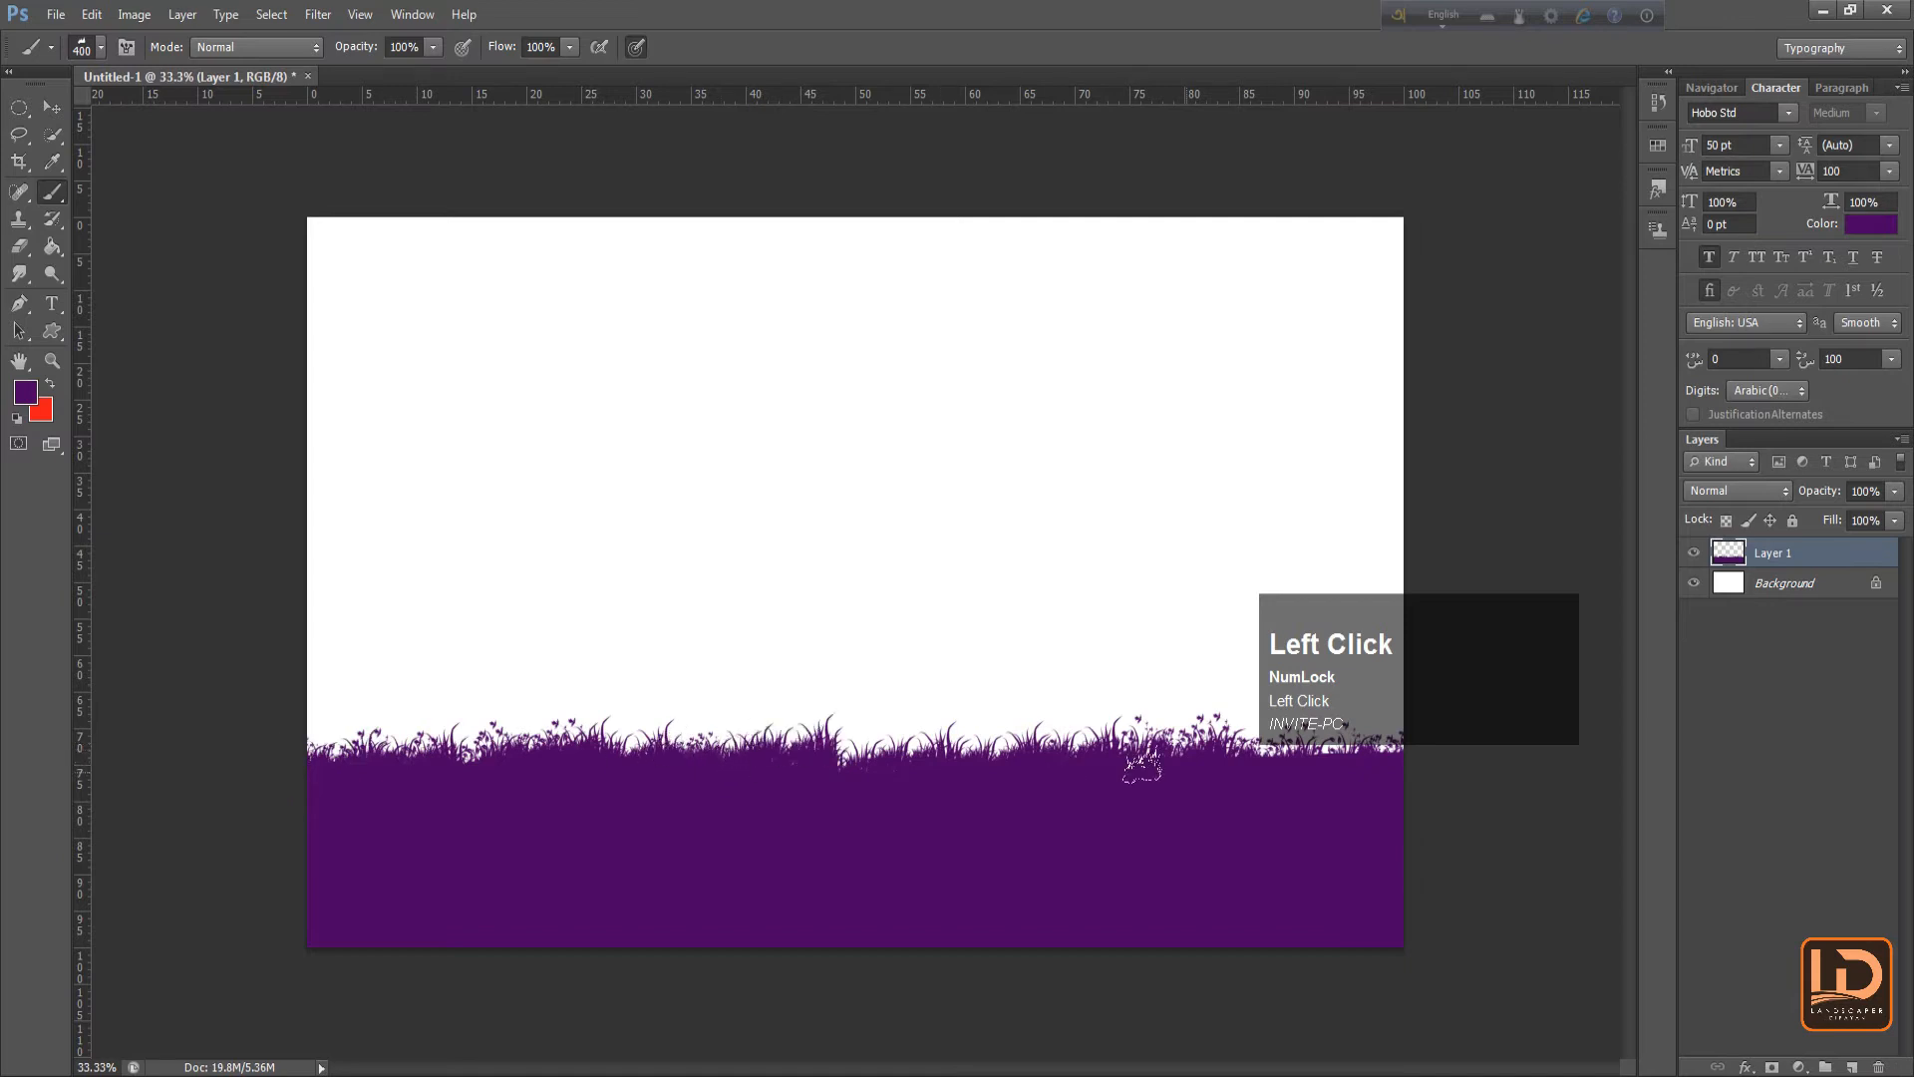
Switch to another grass brush at 500 px and stamp it on the right part of the ground's edge
{"action": "right_click", "coordinate": [676, 634]}
{"action": "left_click", "coordinate": [795, 1047]}
{"action": "key", "text": "bracketleft"}
{"action": "key", "text": "bracketleft"}
{"action": "key", "text": "bracketleft"}
{"action": "key", "text": "bracketleft"}
{"action": "key", "text": "bracketleft"}
{"action": "key", "text": "bracketleft"}
{"action": "key", "text": "bracketleft"}
{"action": "key", "text": "bracketleft"}
{"action": "key", "text": "bracketleft"}
{"action": "key", "text": "bracketleft"}
{"action": "key", "text": "bracketleft"}
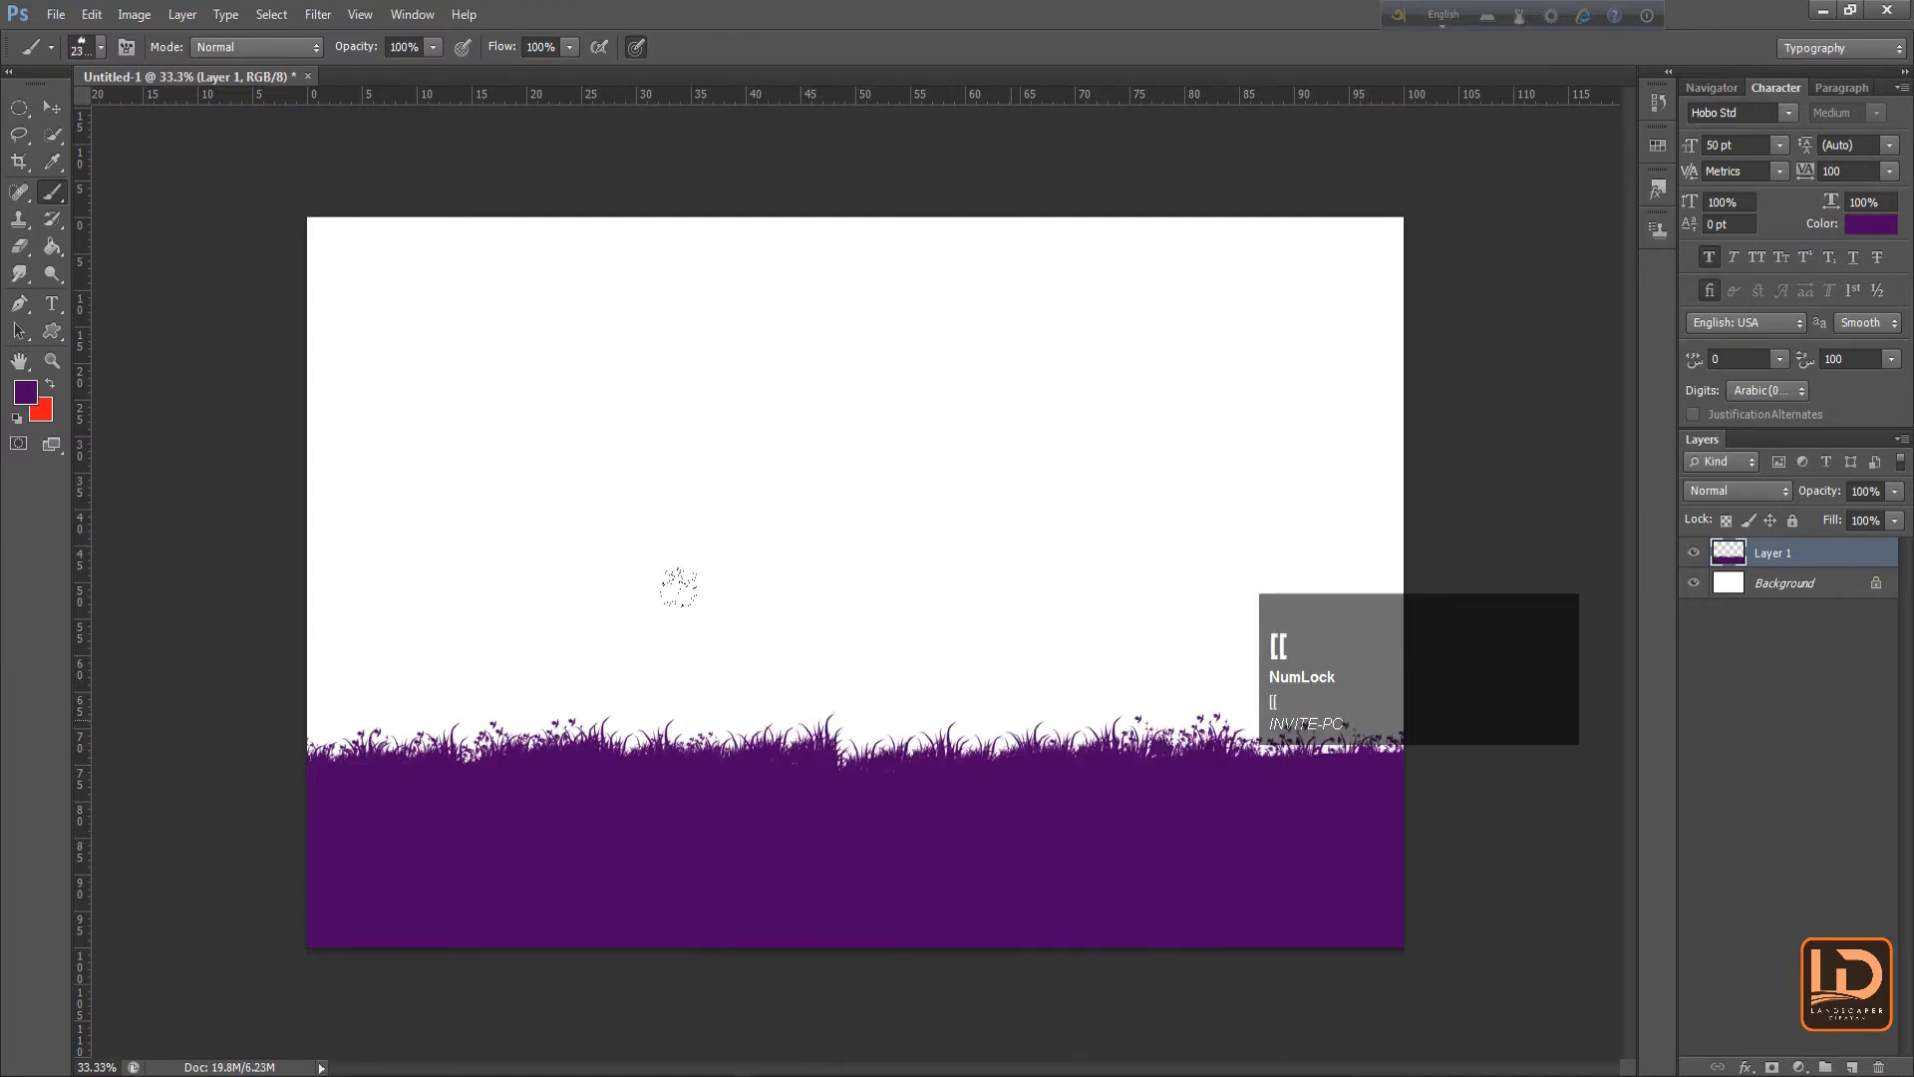
{"action": "left_click", "coordinate": [1183, 747]}
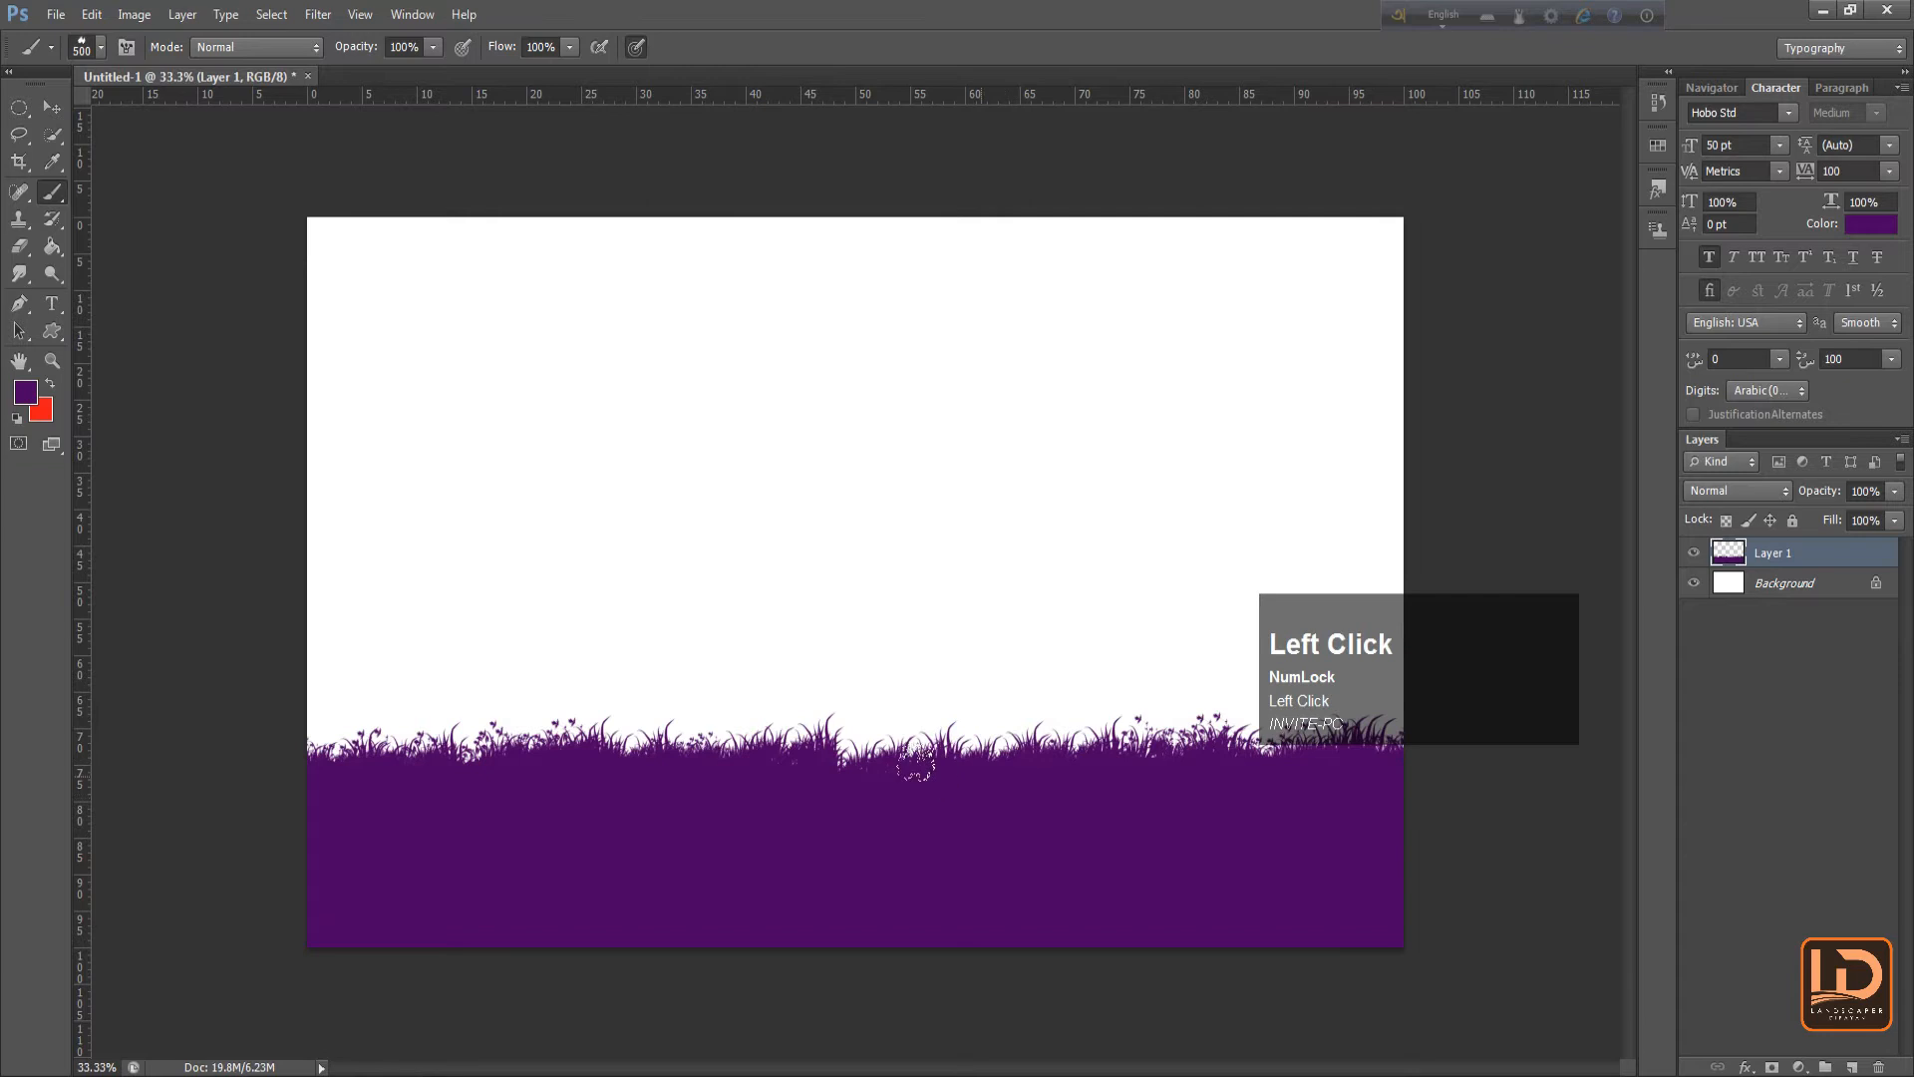
Choose a flowering-grass brush at 300 px and stamp small flowers over the grass right of the middle
{"action": "right_click", "coordinate": [698, 643]}
{"action": "double_click", "coordinate": [892, 1045]}
{"action": "key", "text": "bracketleft"}
{"action": "key", "text": "bracketleft"}
{"action": "key", "text": "bracketleft"}
{"action": "key", "text": "bracketleft"}
{"action": "key", "text": "bracketleft"}
{"action": "key", "text": "bracketleft"}
{"action": "key", "text": "bracketleft"}
{"action": "key", "text": "bracketleft"}
{"action": "key", "text": "bracketleft"}
{"action": "key", "text": "bracketleft"}
{"action": "key", "text": "bracketleft"}
{"action": "key", "text": "bracketleft"}
{"action": "key", "text": "bracketleft"}
{"action": "left_click", "coordinate": [926, 743]}
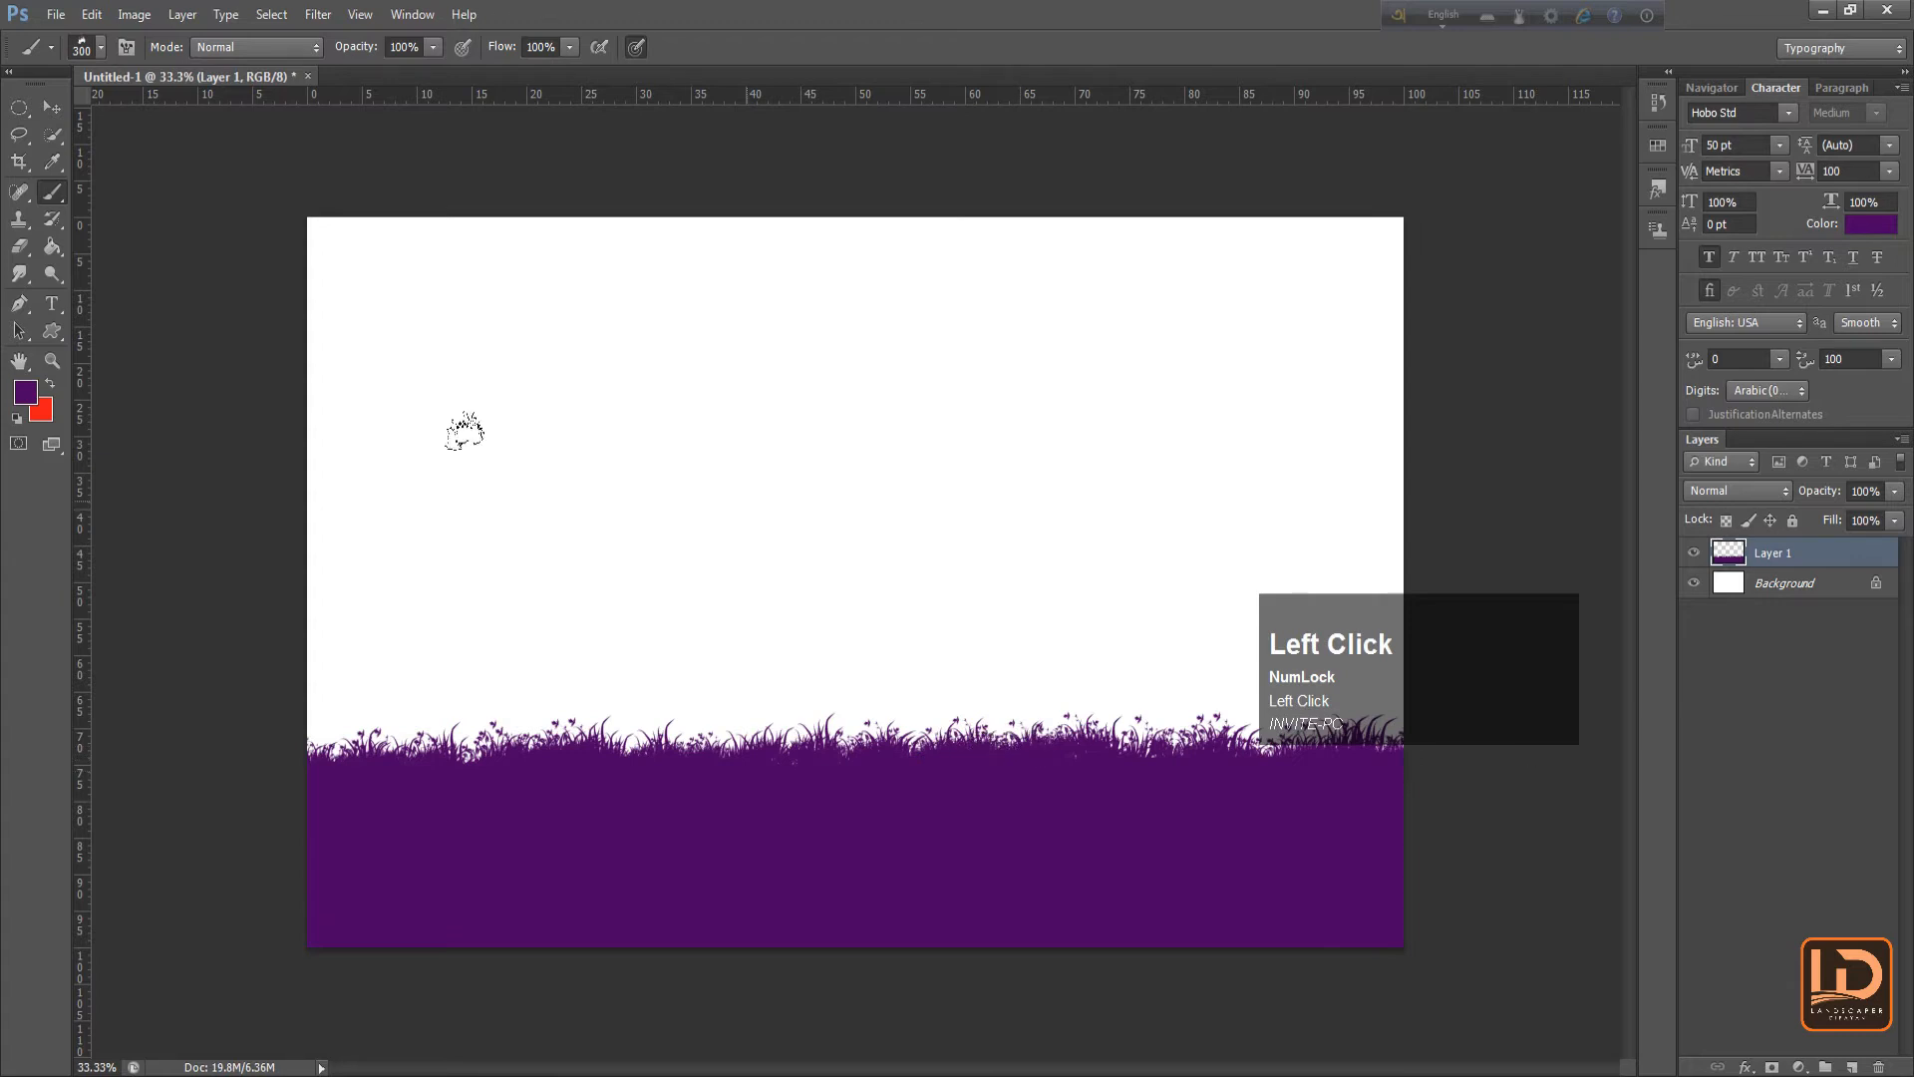
Open the tree silhouette image 111.png from the youtube folder
{"action": "left_click", "coordinate": [56, 14]}
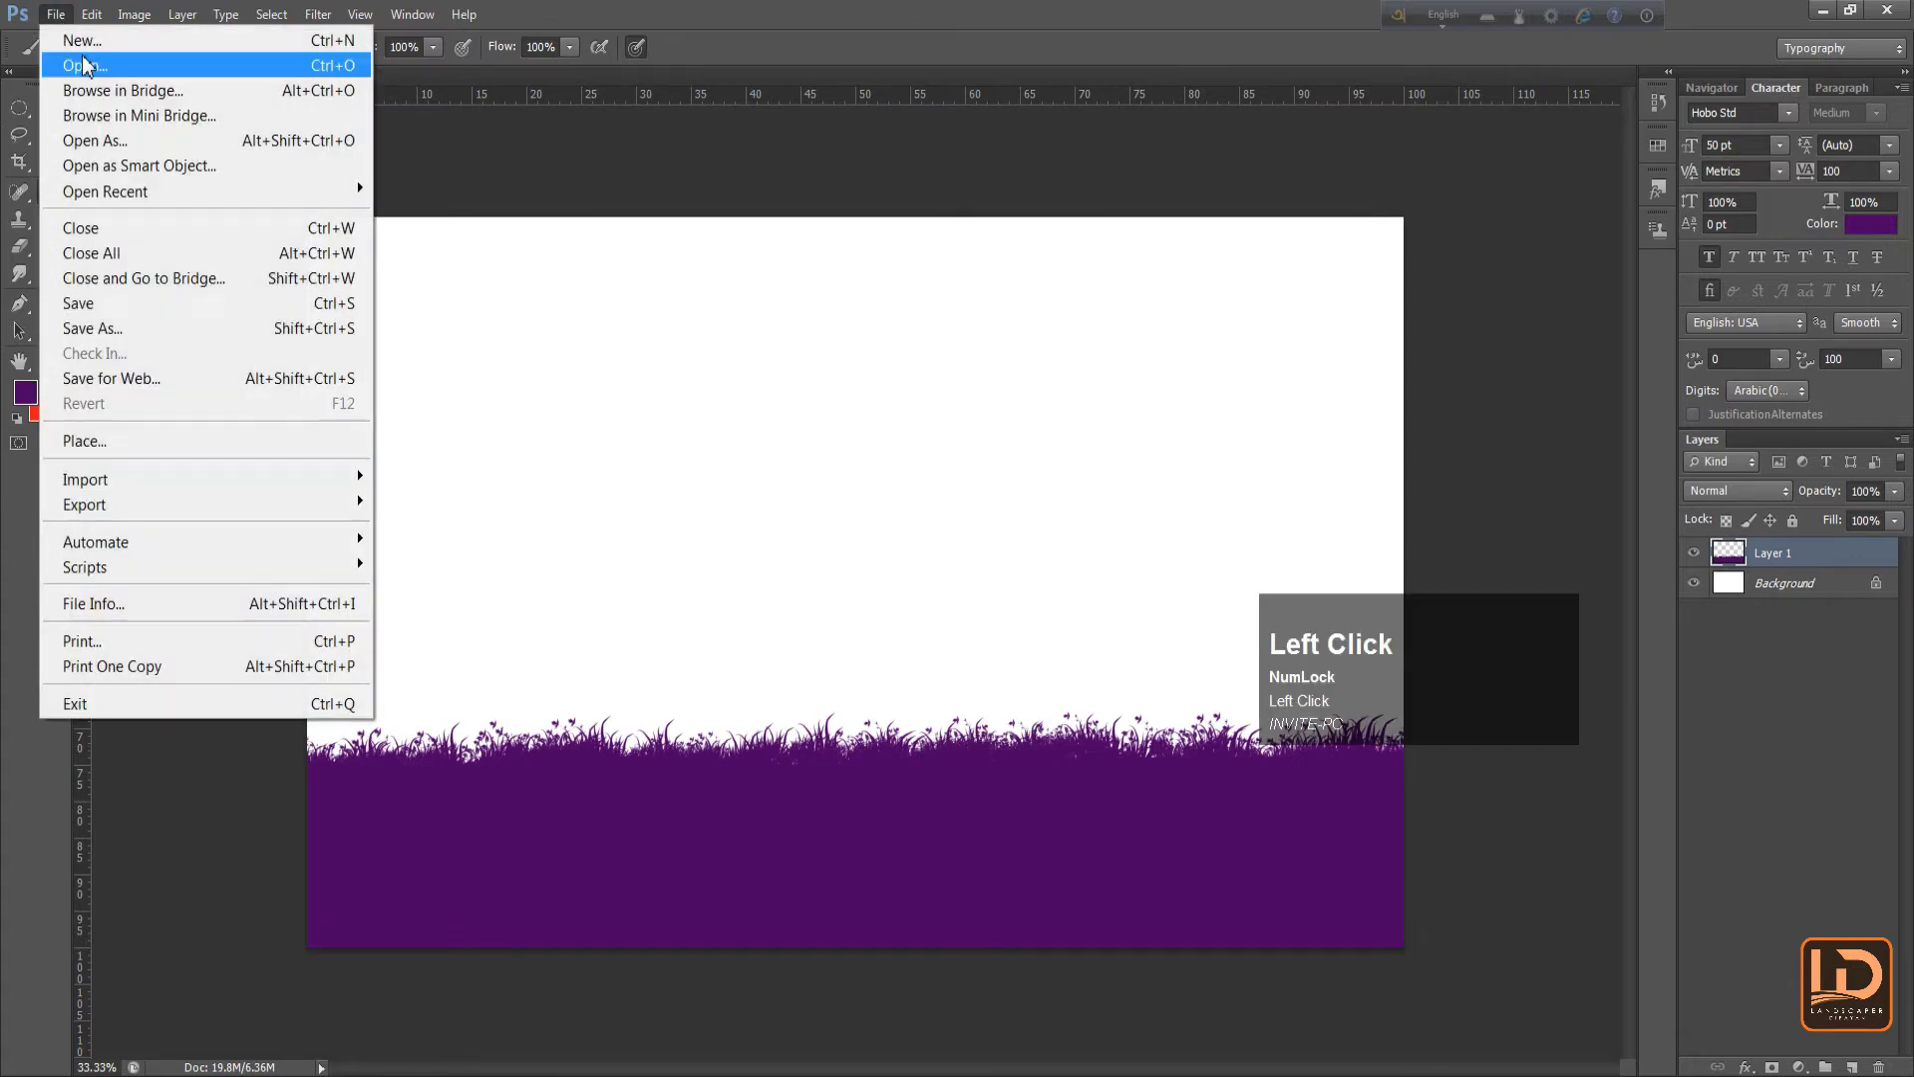
{"action": "left_click", "coordinate": [88, 65]}
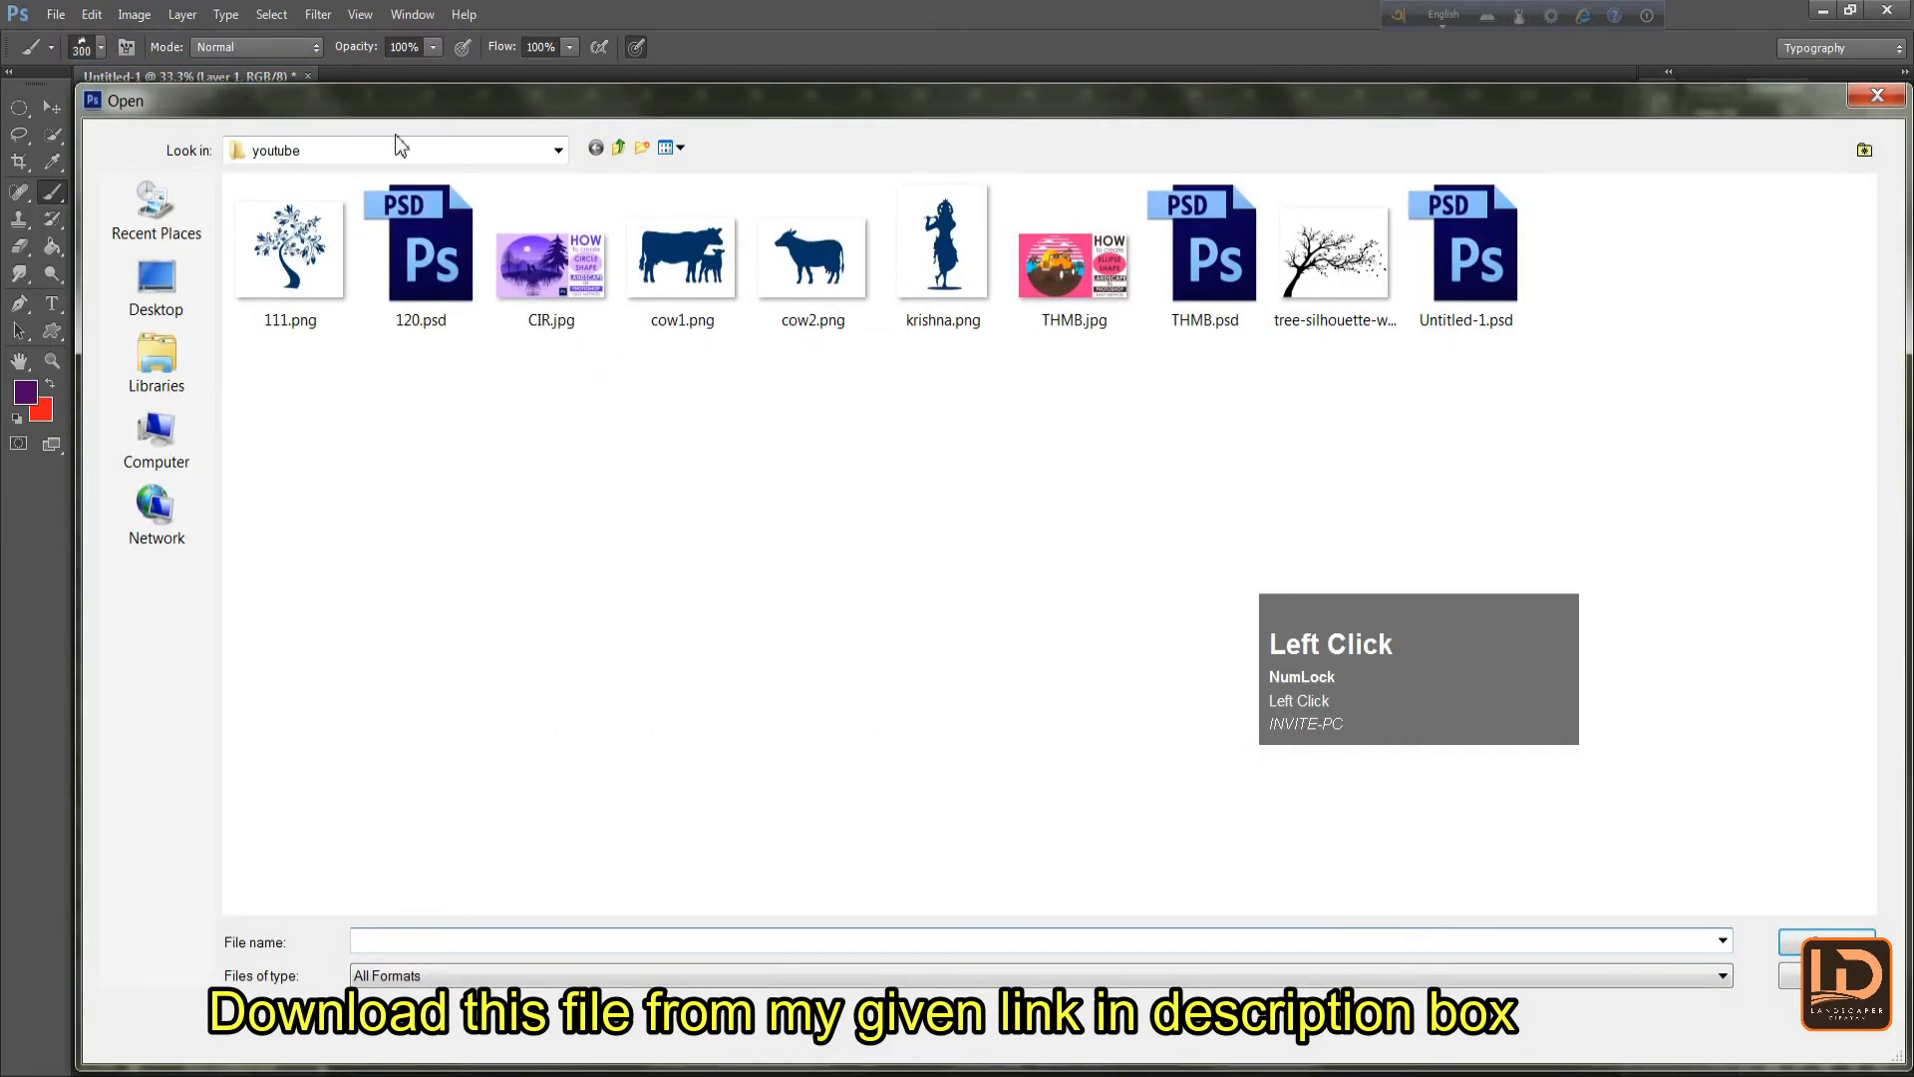
{"action": "left_click", "coordinate": [287, 289]}
{"action": "key", "text": "Return"}
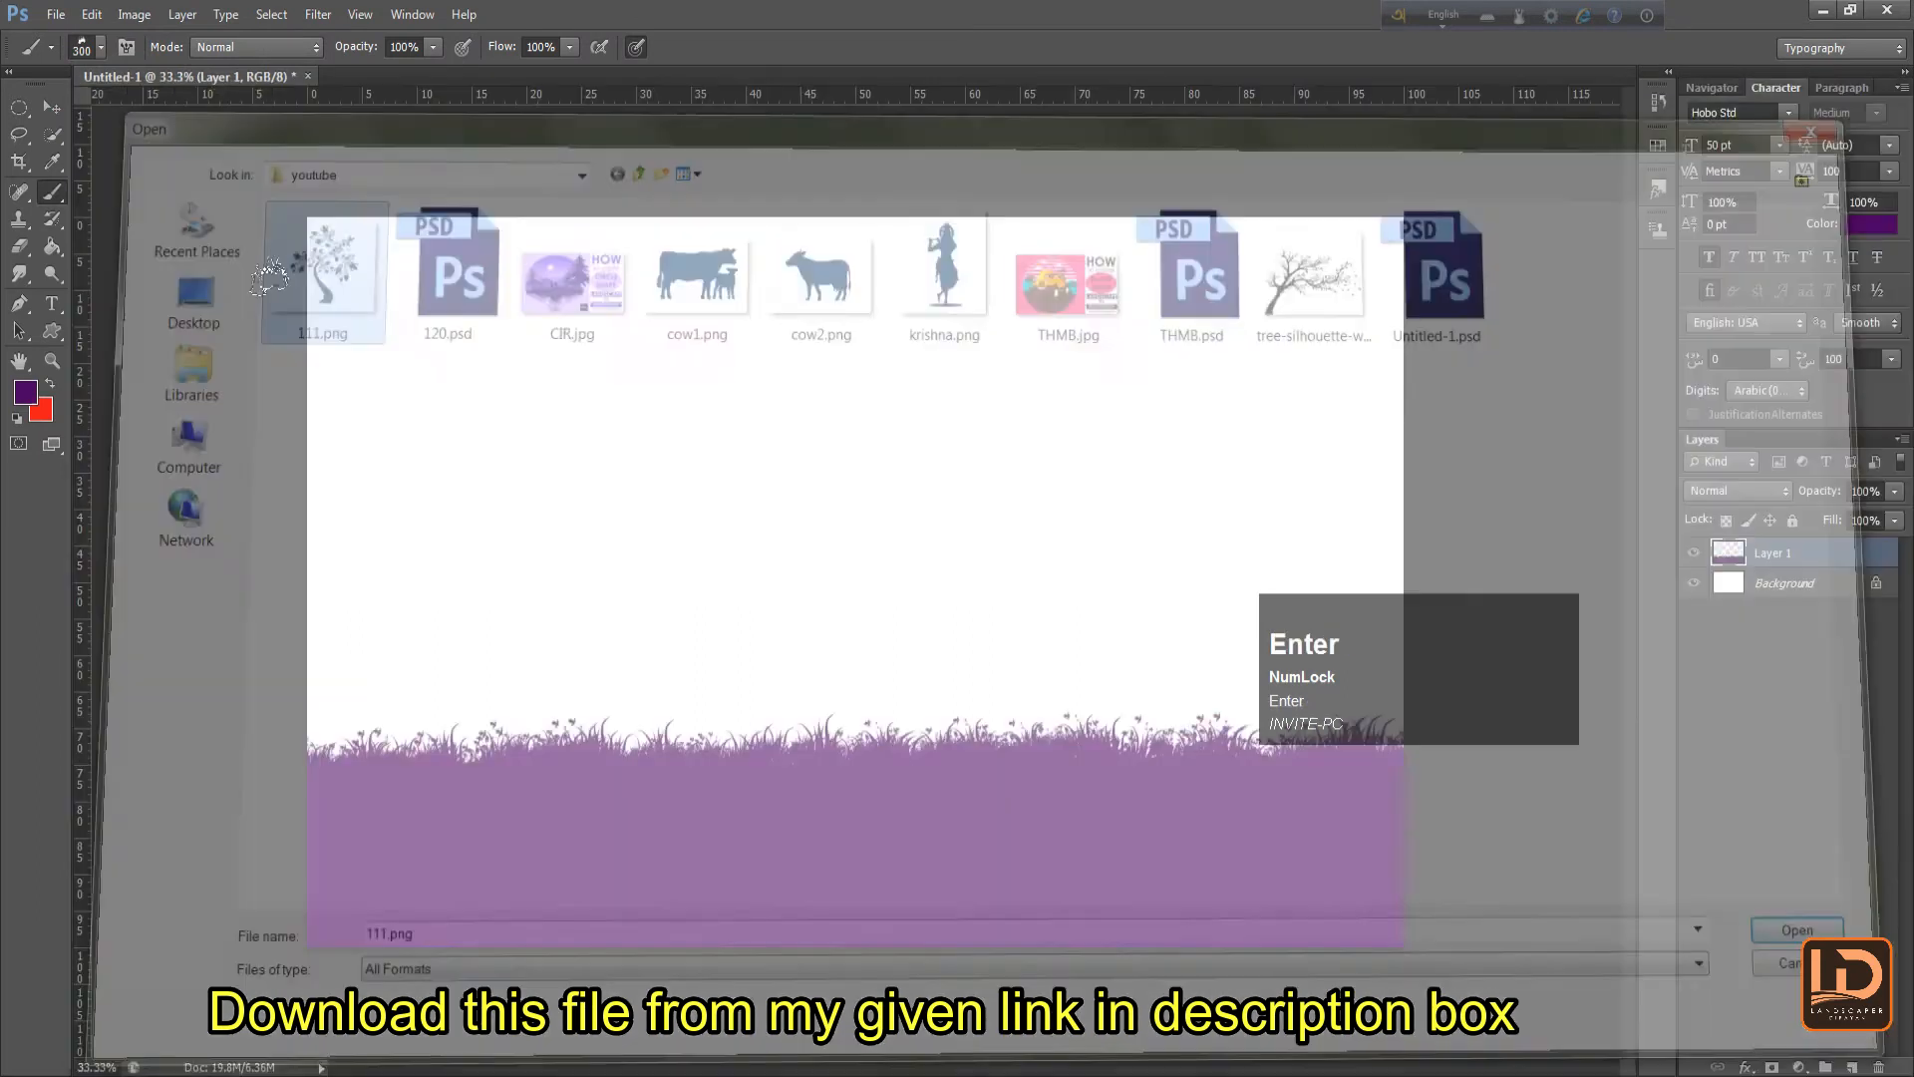
Copy the tree silhouette from 111.png into the illustration and scale it small at the canvas's left edge, with its trunk in the grass
{"action": "left_click", "coordinate": [52, 108]}
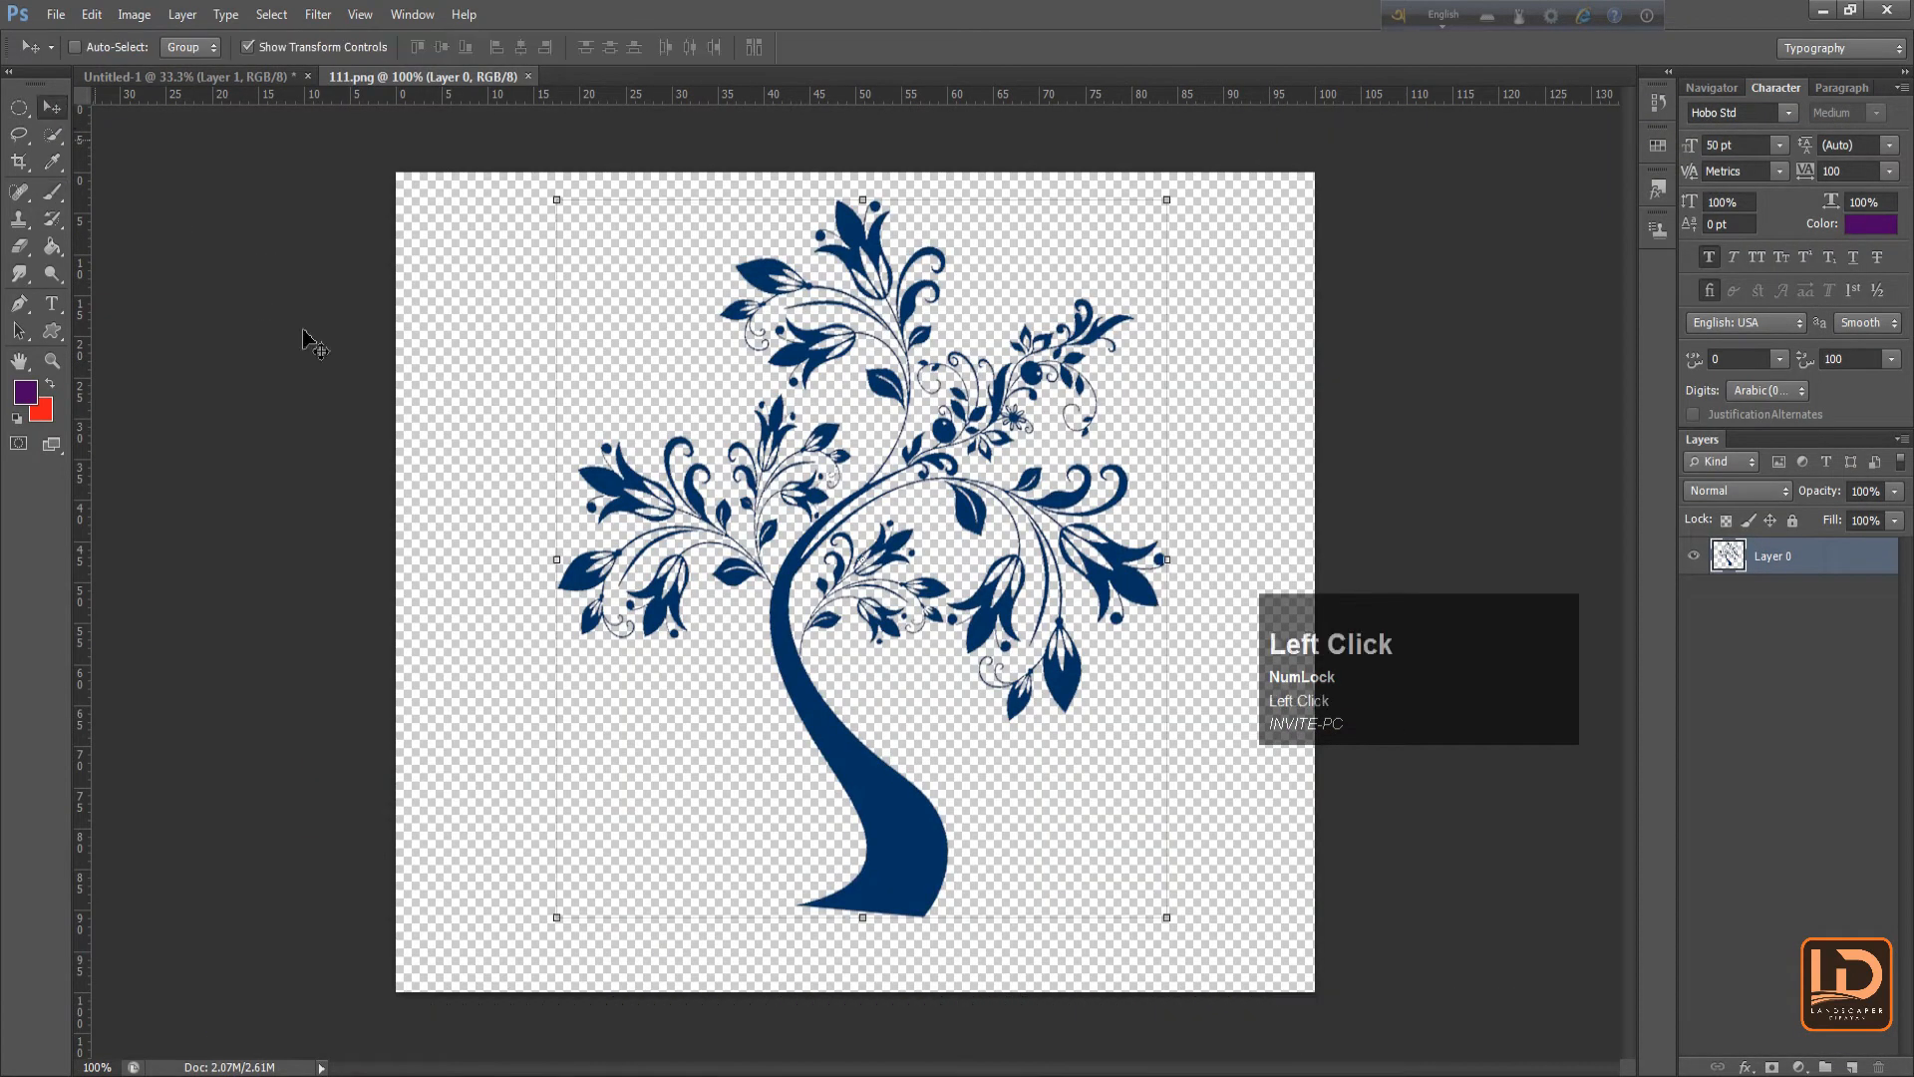
{"action": "left_click_drag", "start_coordinate": [838, 748], "coordinate": [569, 778]}
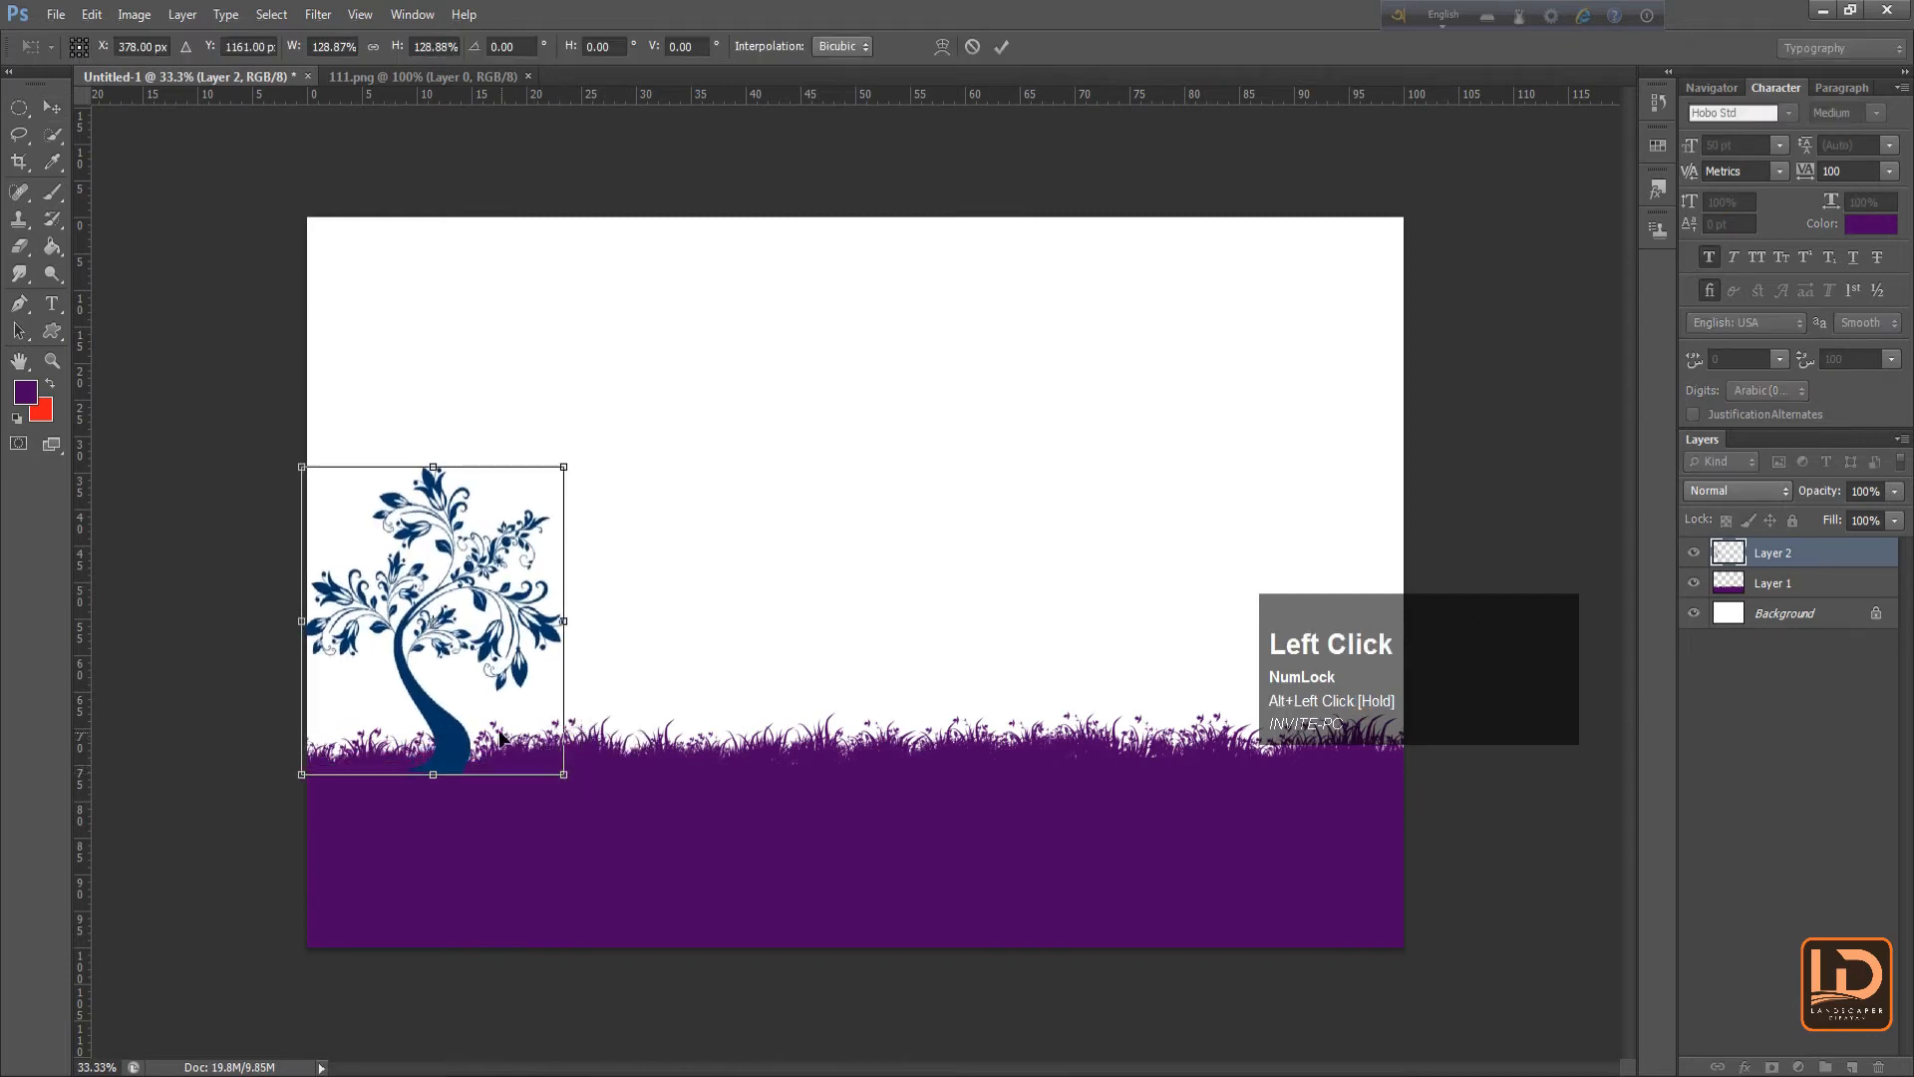
{"action": "key", "text": "Return"}
{"action": "left_click_drag", "start_coordinate": [433, 746], "coordinate": [312, 753]}
{"action": "left_click_drag", "start_coordinate": [439, 800], "coordinate": [347, 757]}
{"action": "key", "text": "Return"}
Lock the small tree layer's transparent pixels and fill it with the purple foreground colour
{"action": "left_click", "coordinate": [347, 757]}
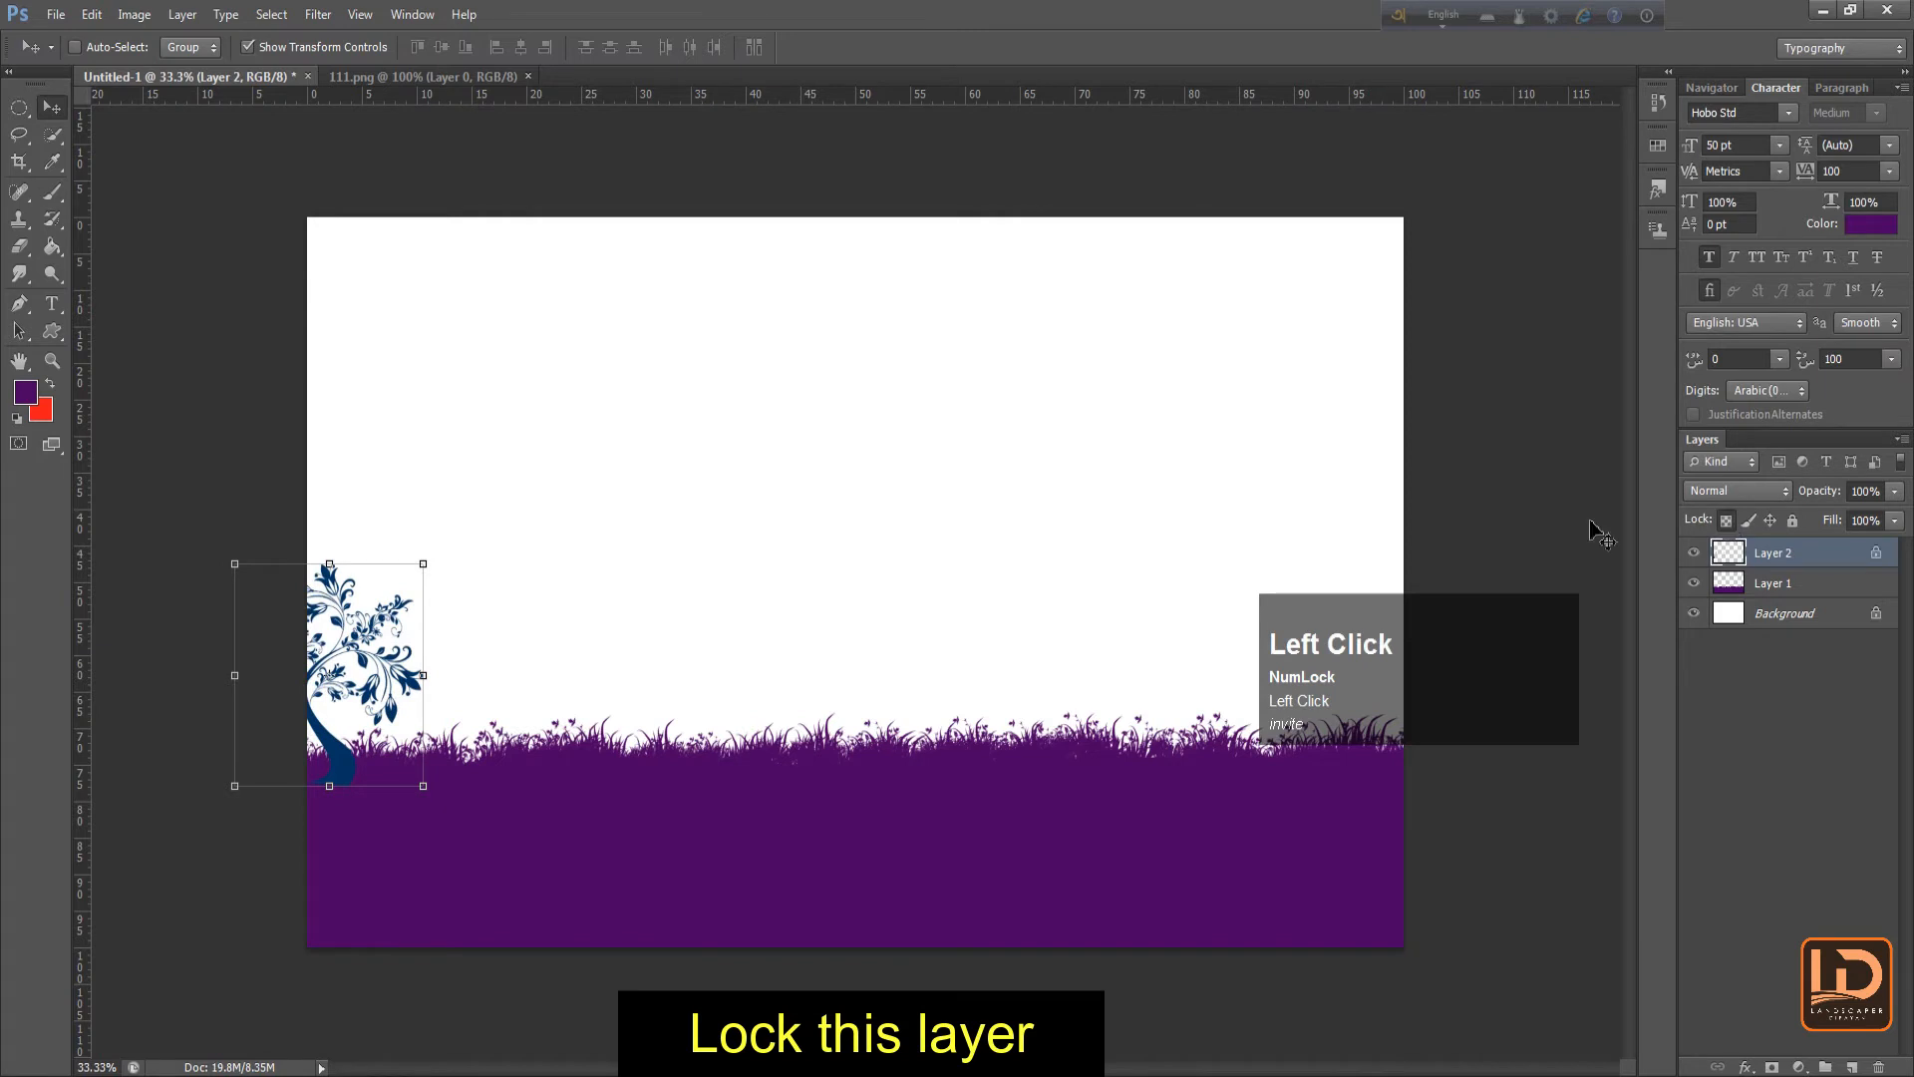
{"action": "key", "text": "alt+BackSpace"}
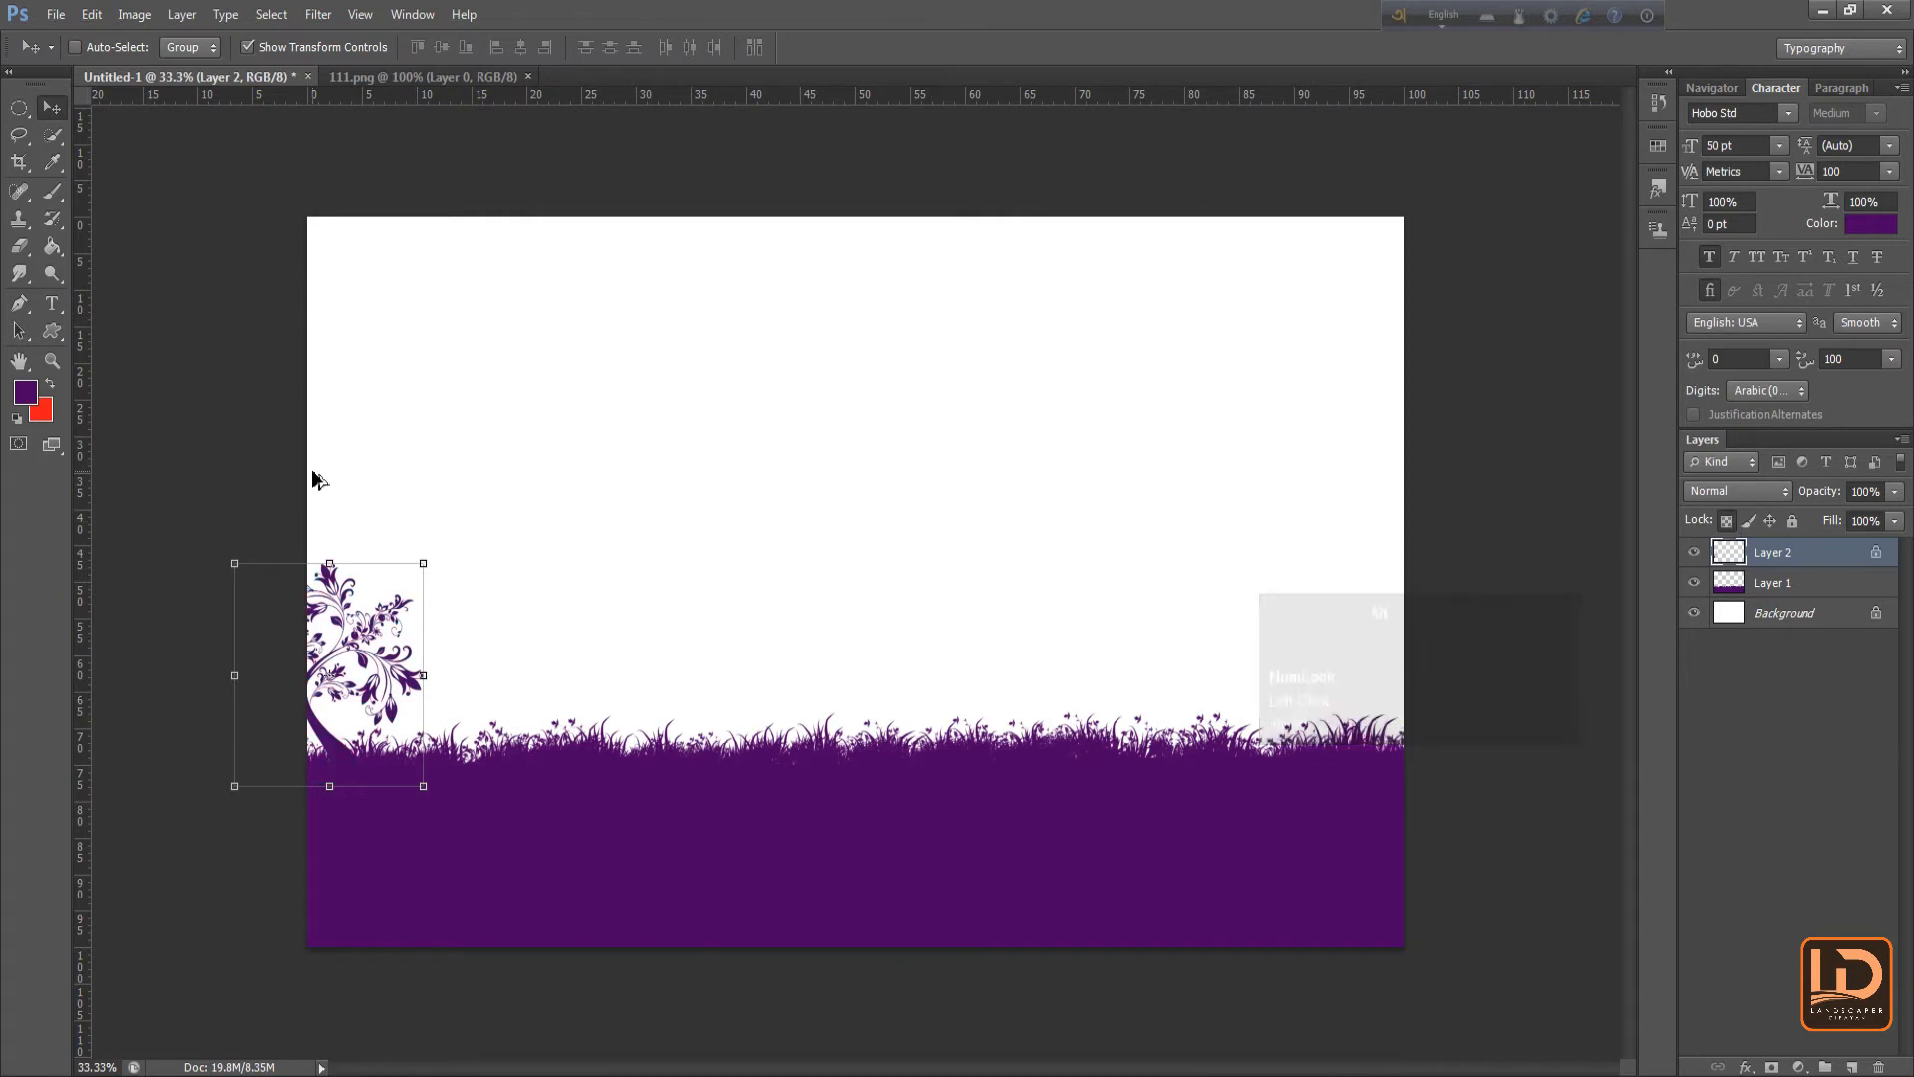
Lower the small tree at the canvas's left edge so its trunk sinks into the purple ground and only the branches rise above the grass
{"action": "left_click_drag", "start_coordinate": [394, 682], "coordinate": [398, 732]}
{"action": "key", "text": "Down"}
{"action": "key", "text": "Down"}
{"action": "key", "text": "Down"}
{"action": "key", "text": "Down"}
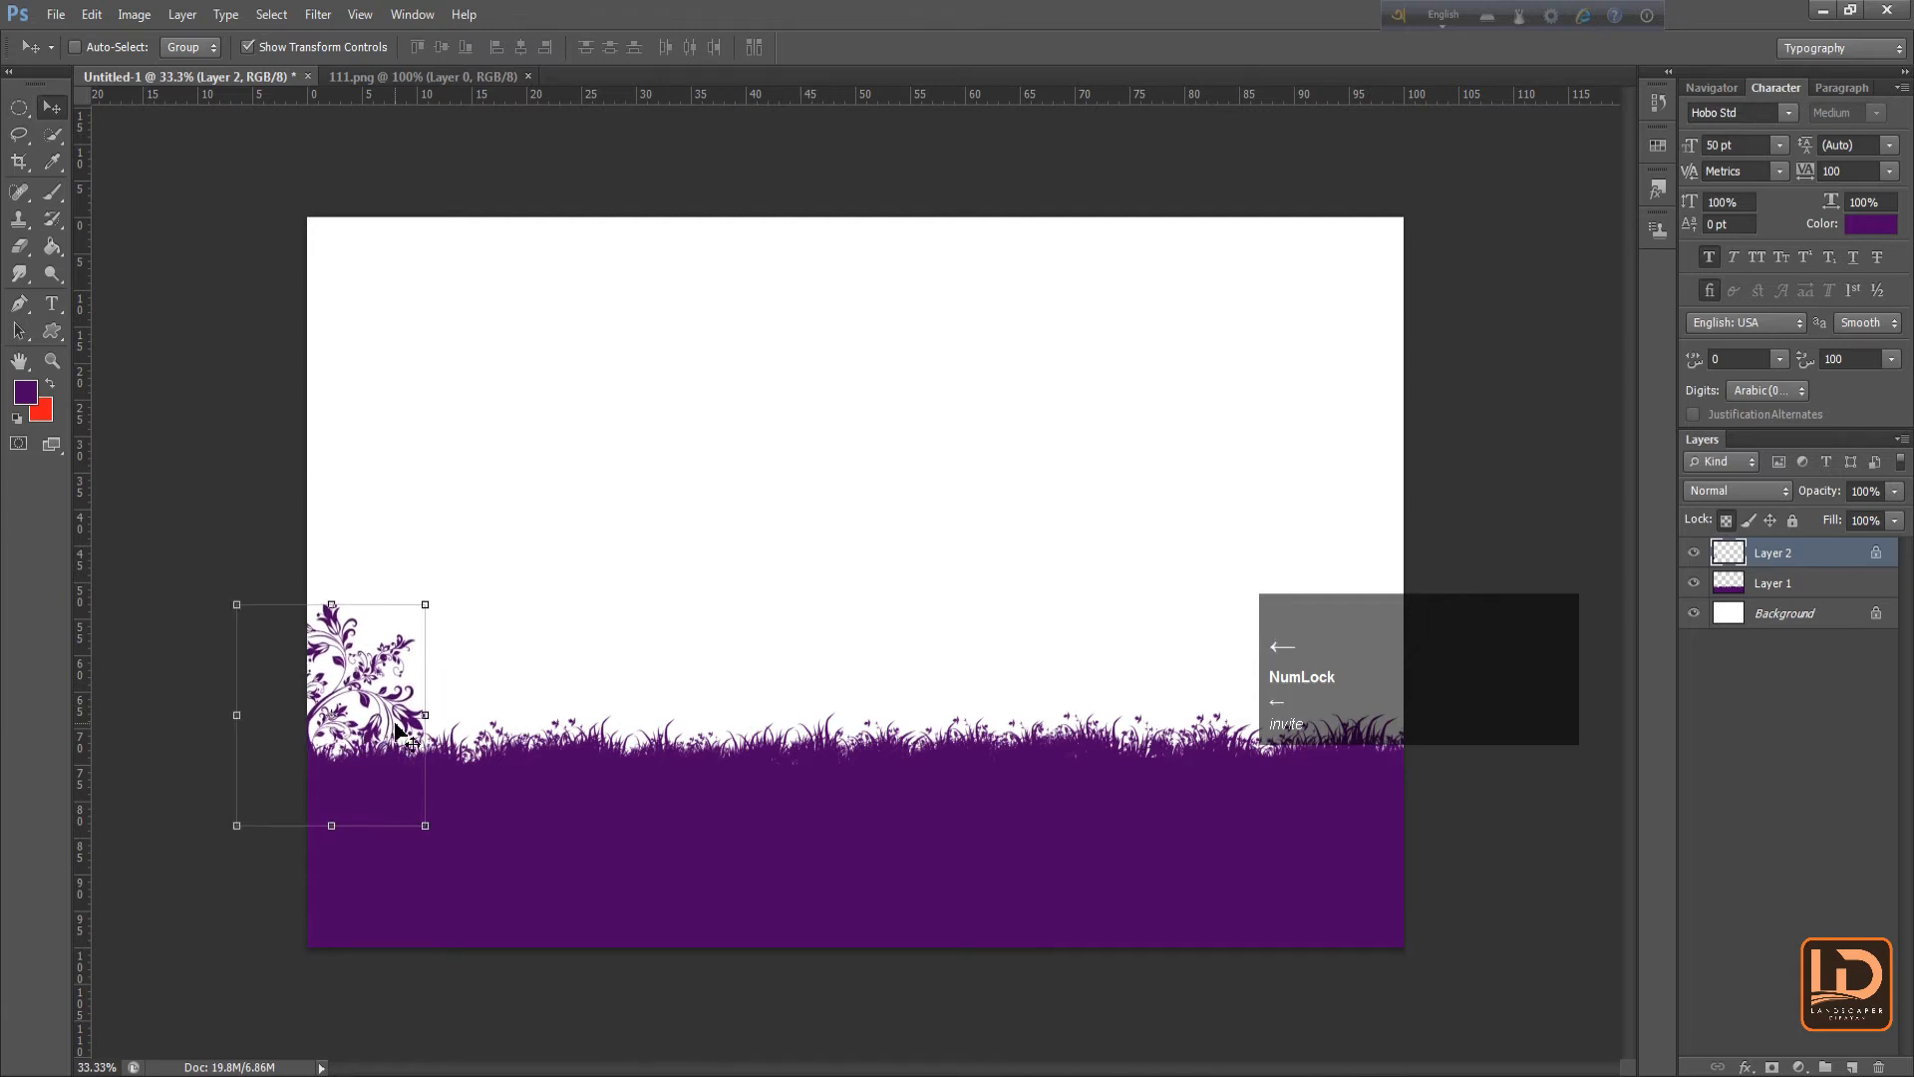
{"action": "key", "text": "Down"}
{"action": "key", "text": "Down"}
{"action": "key", "text": "Right"}
{"action": "key", "text": "Right"}
{"action": "key", "text": "Right"}
{"action": "key", "text": "Right"}
{"action": "key", "text": "Up"}
{"action": "key", "text": "Up"}
{"action": "key", "text": "Up"}
{"action": "key", "text": "Up"}
{"action": "key", "text": "Up"}
{"action": "key", "text": "Up"}
{"action": "key", "text": "Up"}
{"action": "key", "text": "Up"}
{"action": "key", "text": "Right"}
{"action": "key", "text": "Right"}
{"action": "key", "text": "Right"}
{"action": "key", "text": "Right"}
{"action": "key", "text": "Right"}
{"action": "key", "text": "Down"}
{"action": "key", "text": "Down"}
{"action": "key", "text": "Down"}
{"action": "key", "text": "Down"}
{"action": "key", "text": "Down"}
{"action": "key", "text": "Down"}
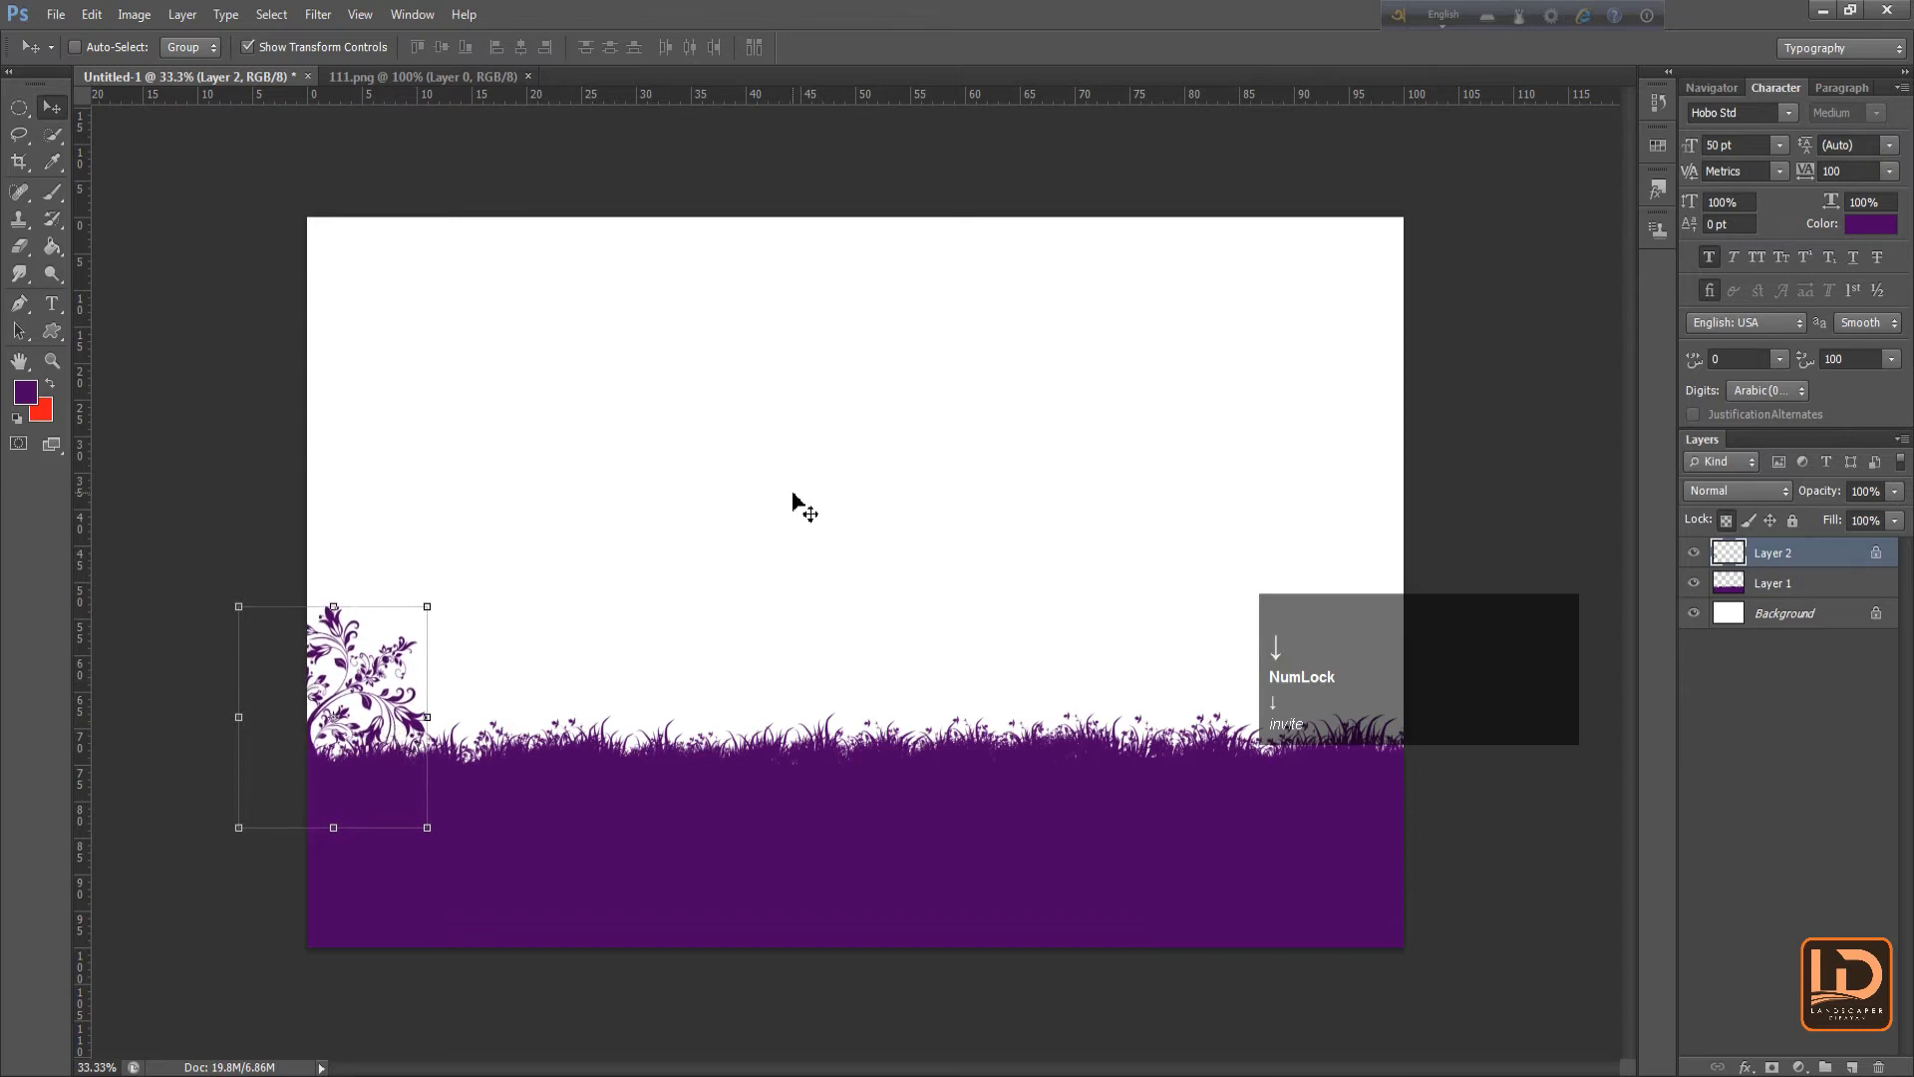
Open krishna.png from the youtube folder and copy the flute player silhouette into the middle of the illustration
{"action": "left_click", "coordinate": [56, 14]}
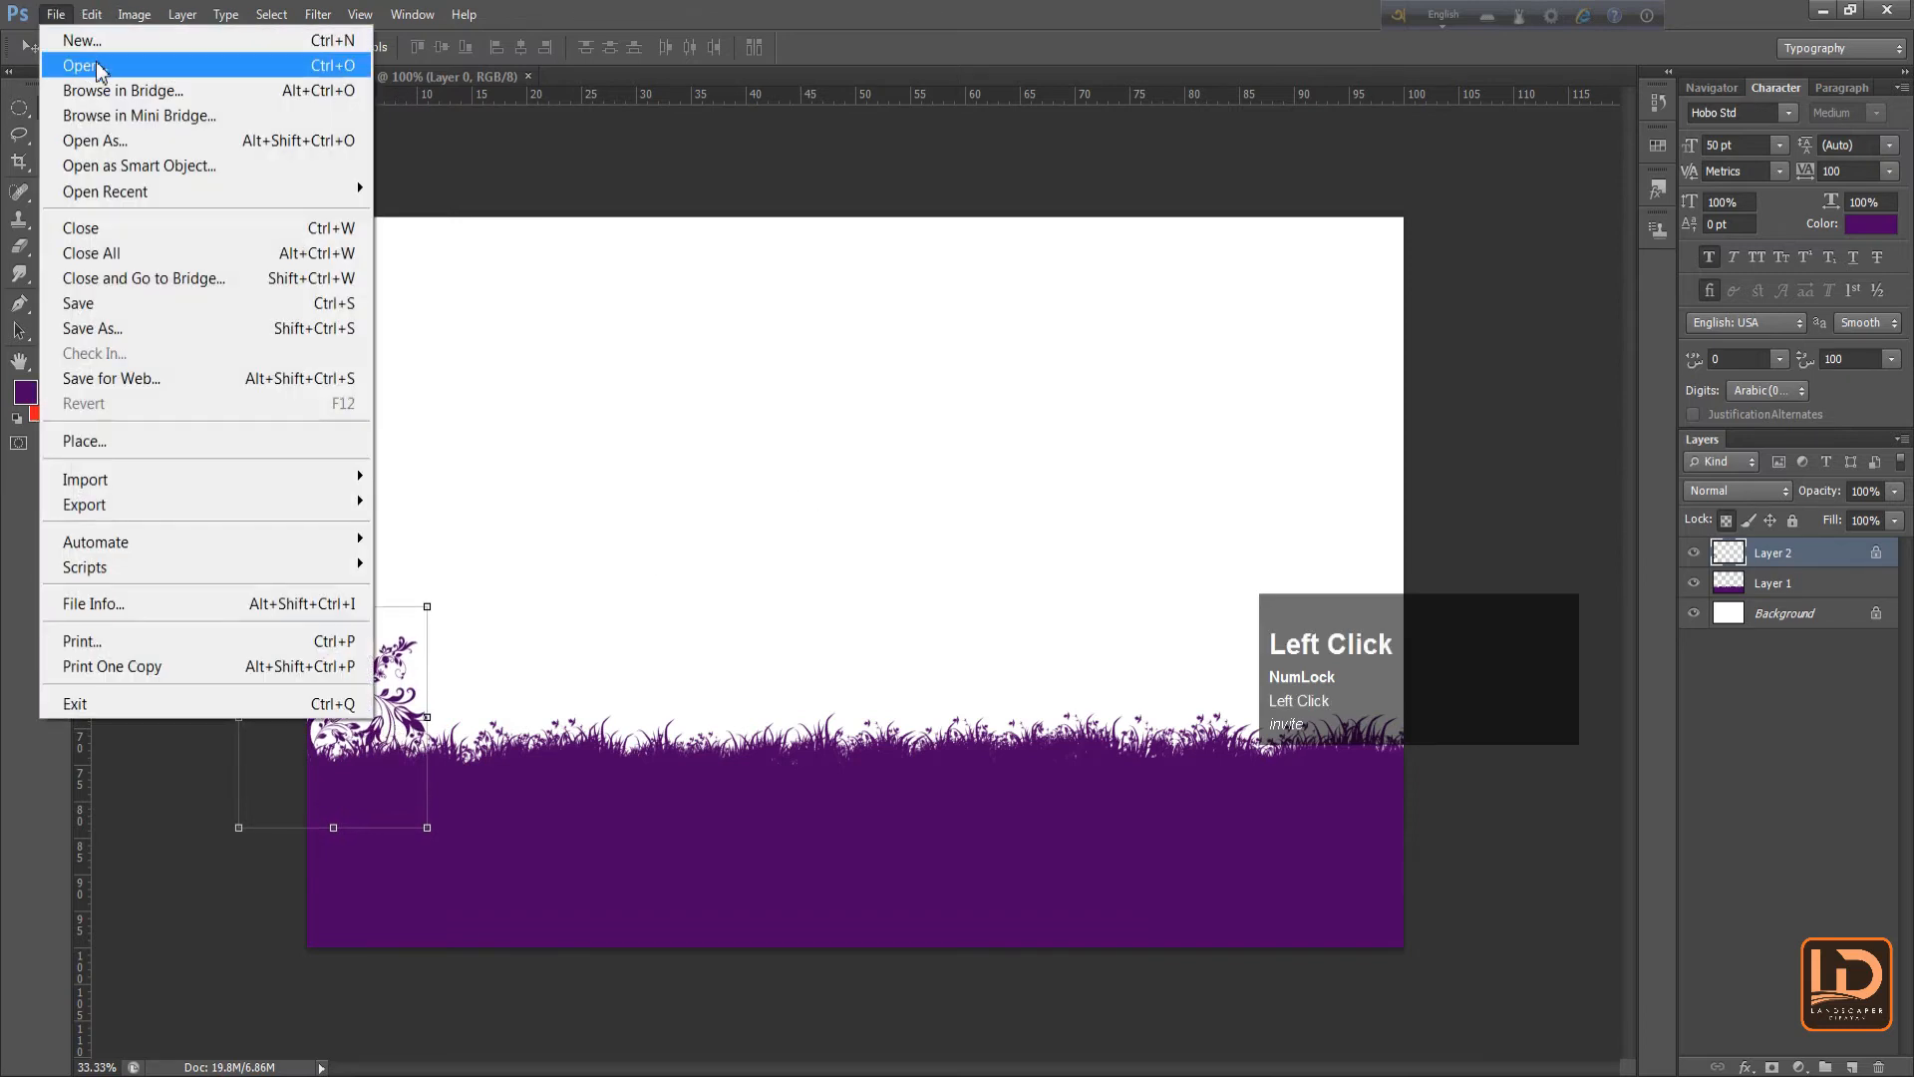
{"action": "left_click", "coordinate": [97, 68]}
{"action": "left_click", "coordinate": [943, 255]}
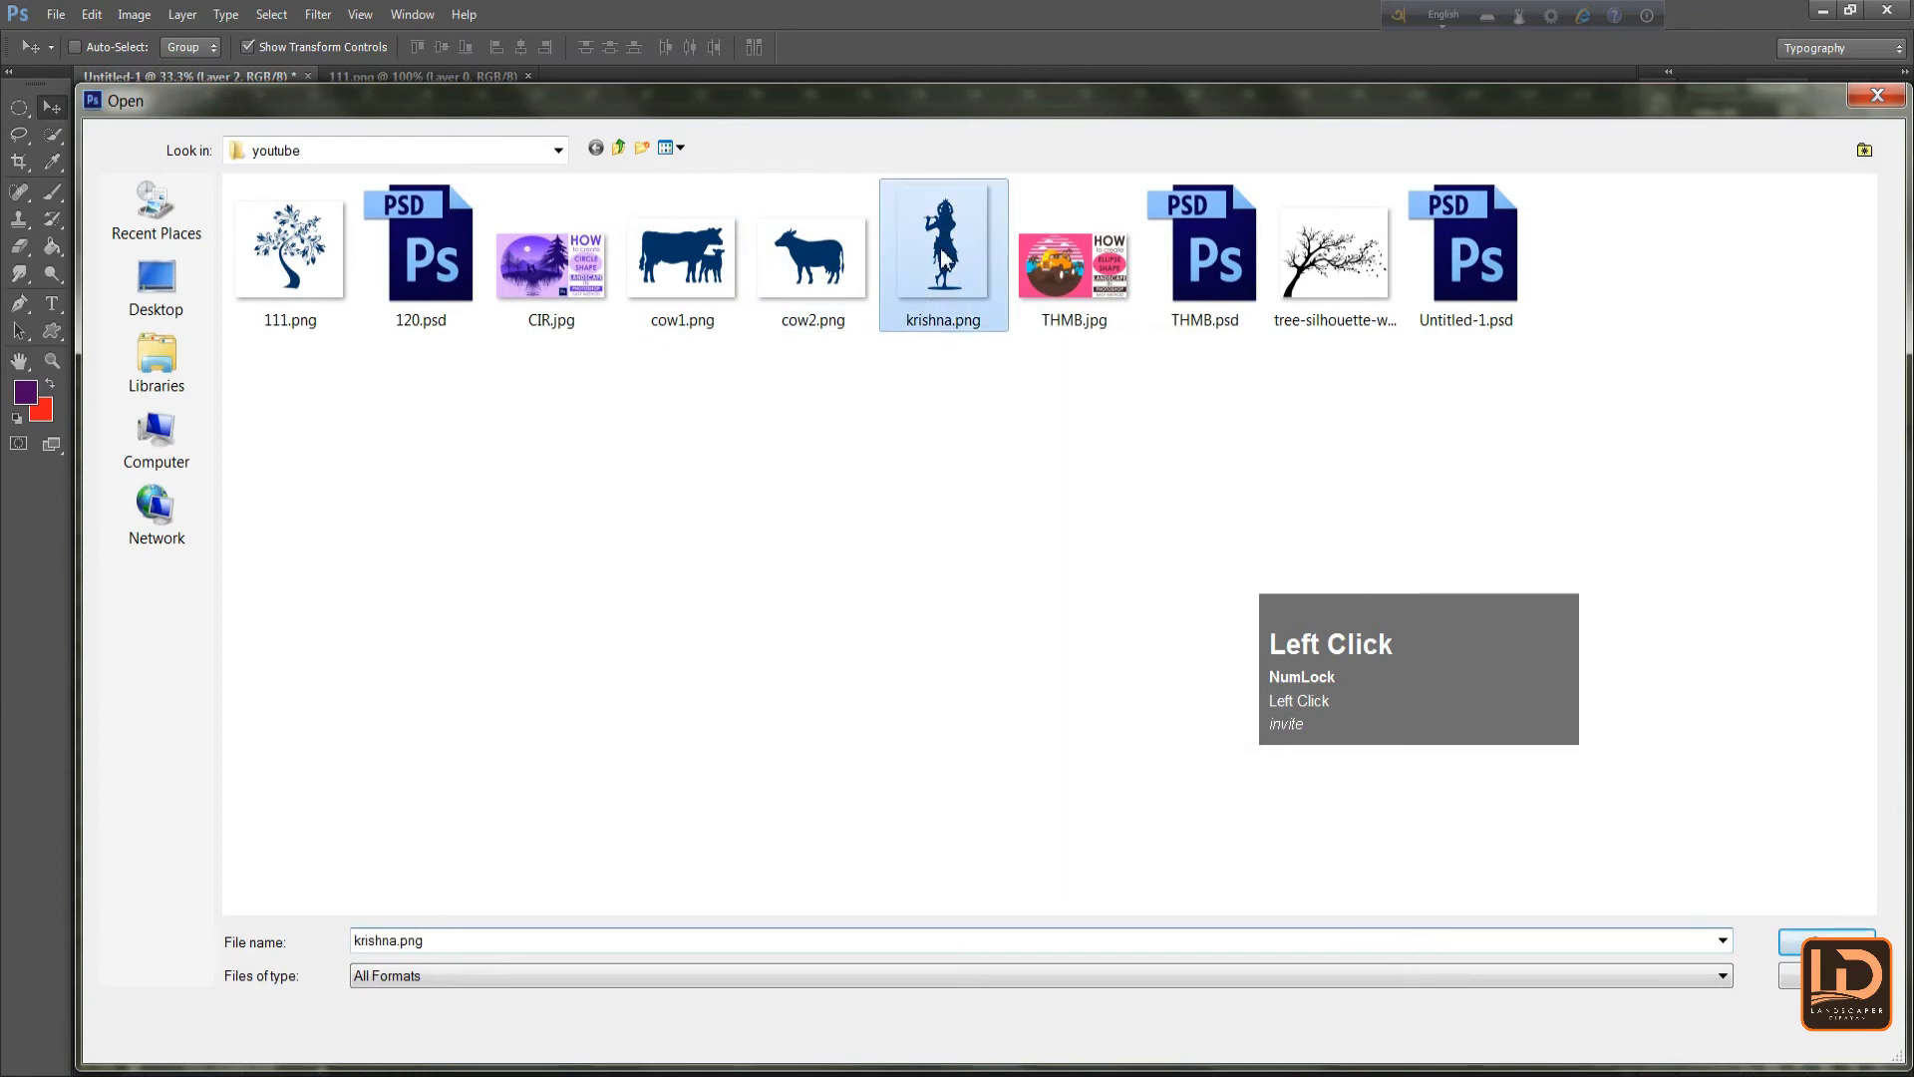
{"action": "key", "text": "Return"}
{"action": "left_click_drag", "start_coordinate": [855, 409], "coordinate": [821, 502]}
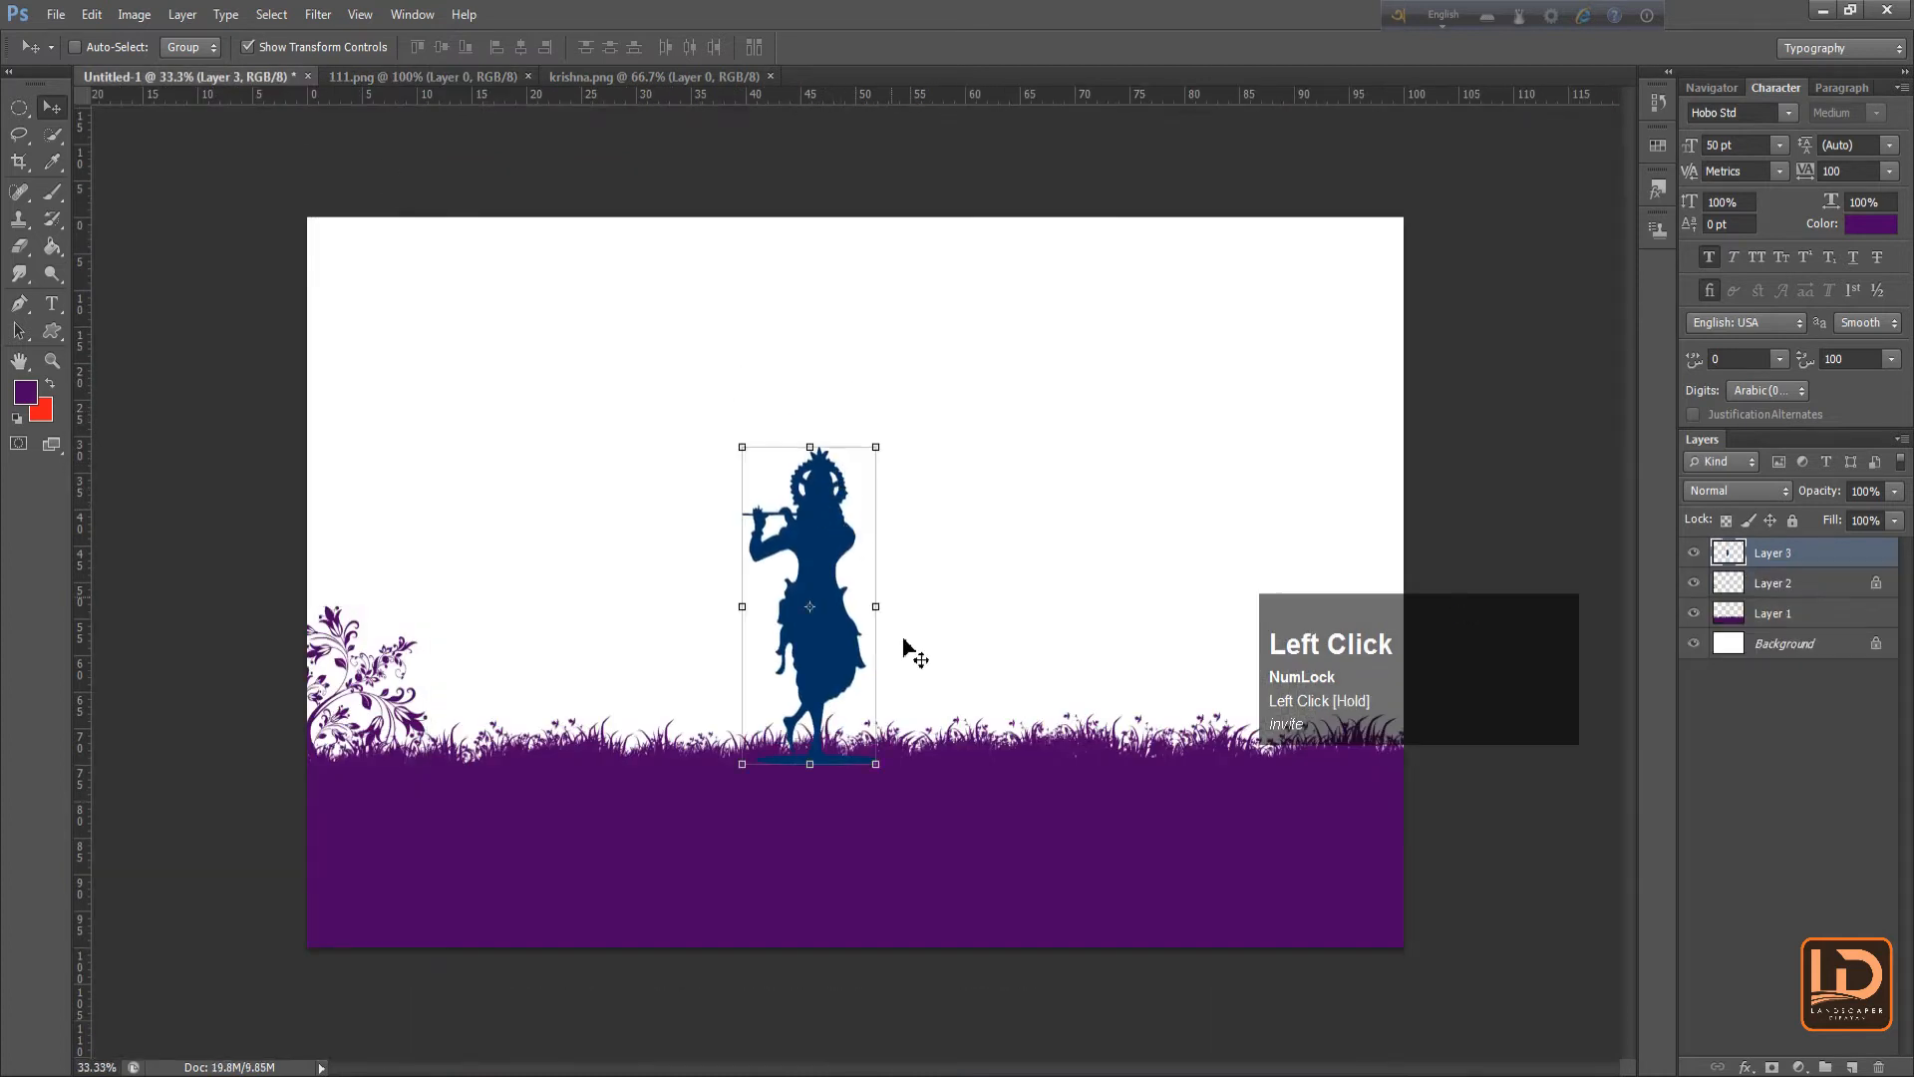
Enlarge the flute player silhouette and stand it in the grass at the middle of the canvas
{"action": "left_click_drag", "start_coordinate": [824, 733], "coordinate": [982, 797]}
{"action": "key", "text": "Return"}
{"action": "mouse_move", "coordinate": [888, 696]}
{"action": "left_mouse_down"}
{"action": "mouse_move", "coordinate": [864, 651]}
{"action": "mouse_move", "coordinate": [873, 674]}
{"action": "left_mouse_up"}
{"action": "key", "text": "Down"}
{"action": "key", "text": "Up"}
{"action": "key", "text": "Up"}
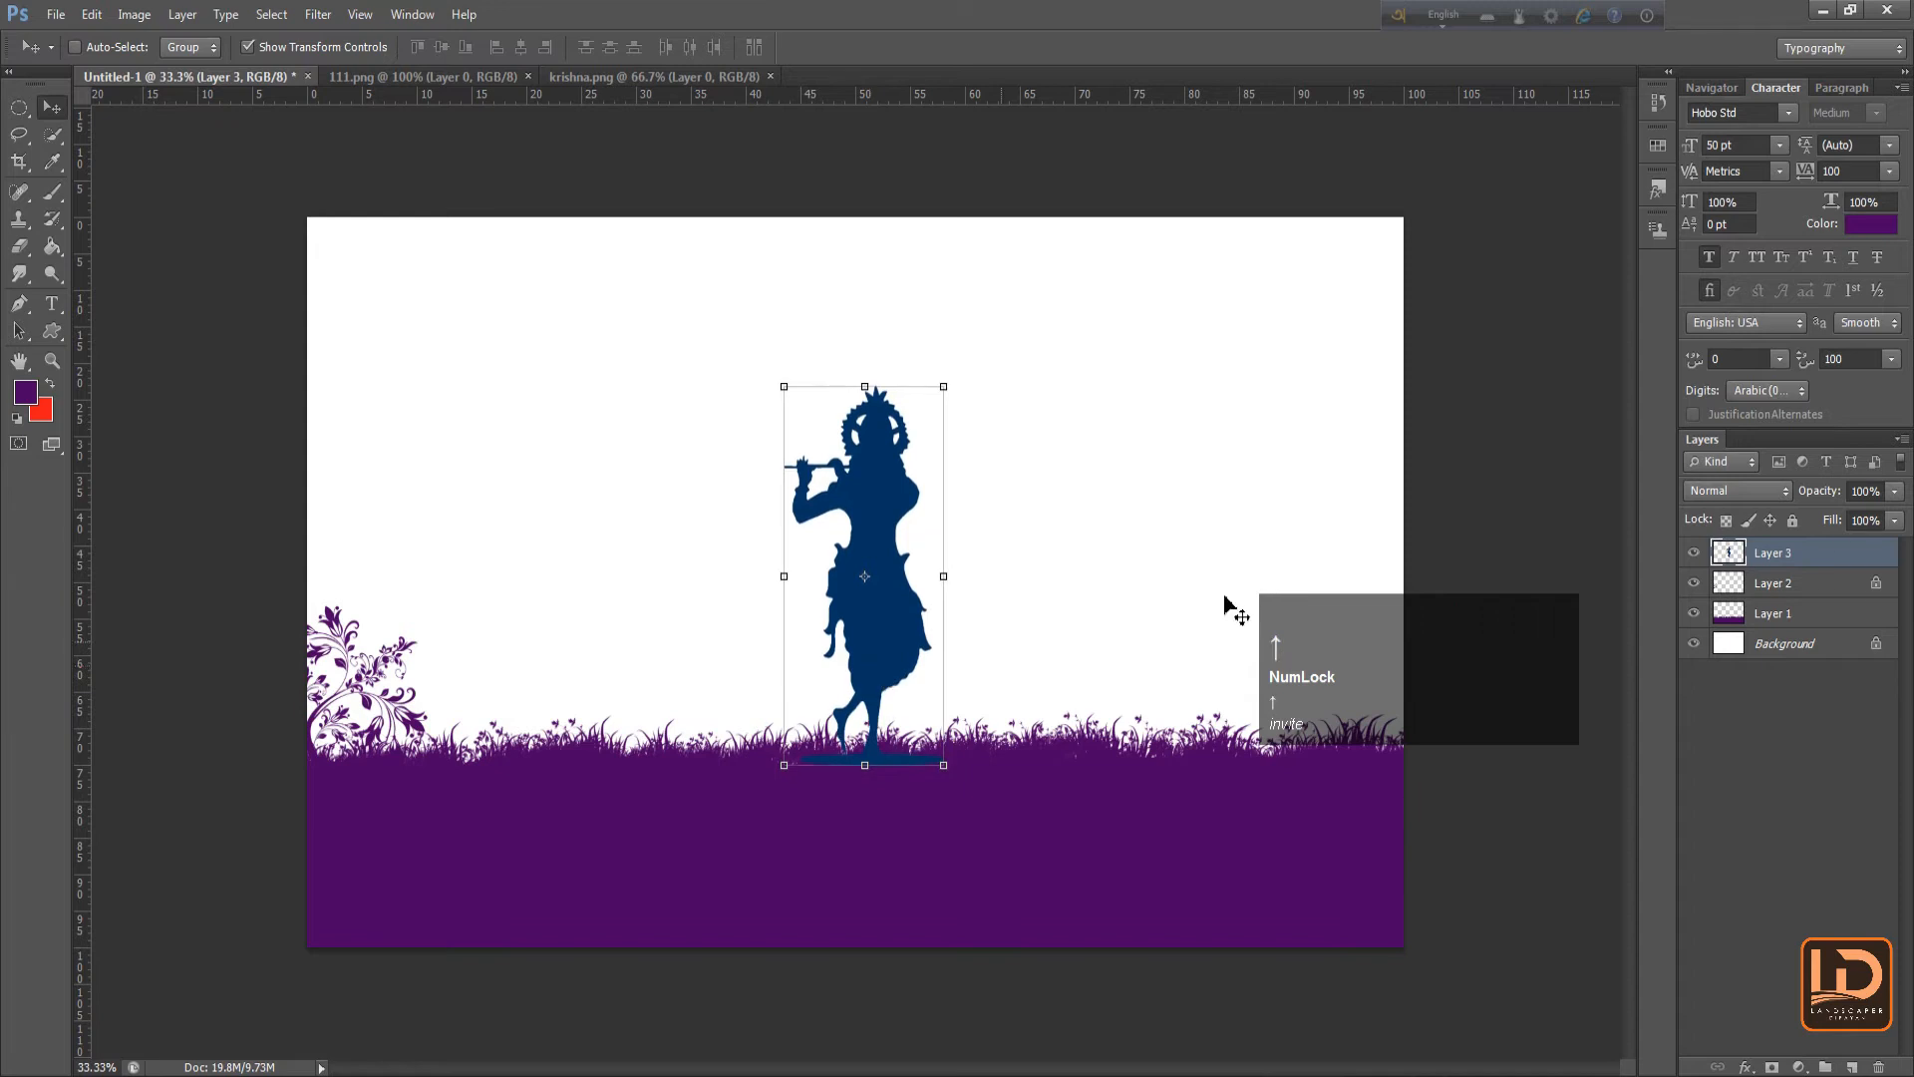
Lock the flute player layer's transparent pixels and fill the figure with the purple foreground colour
{"action": "left_click", "coordinate": [1727, 521]}
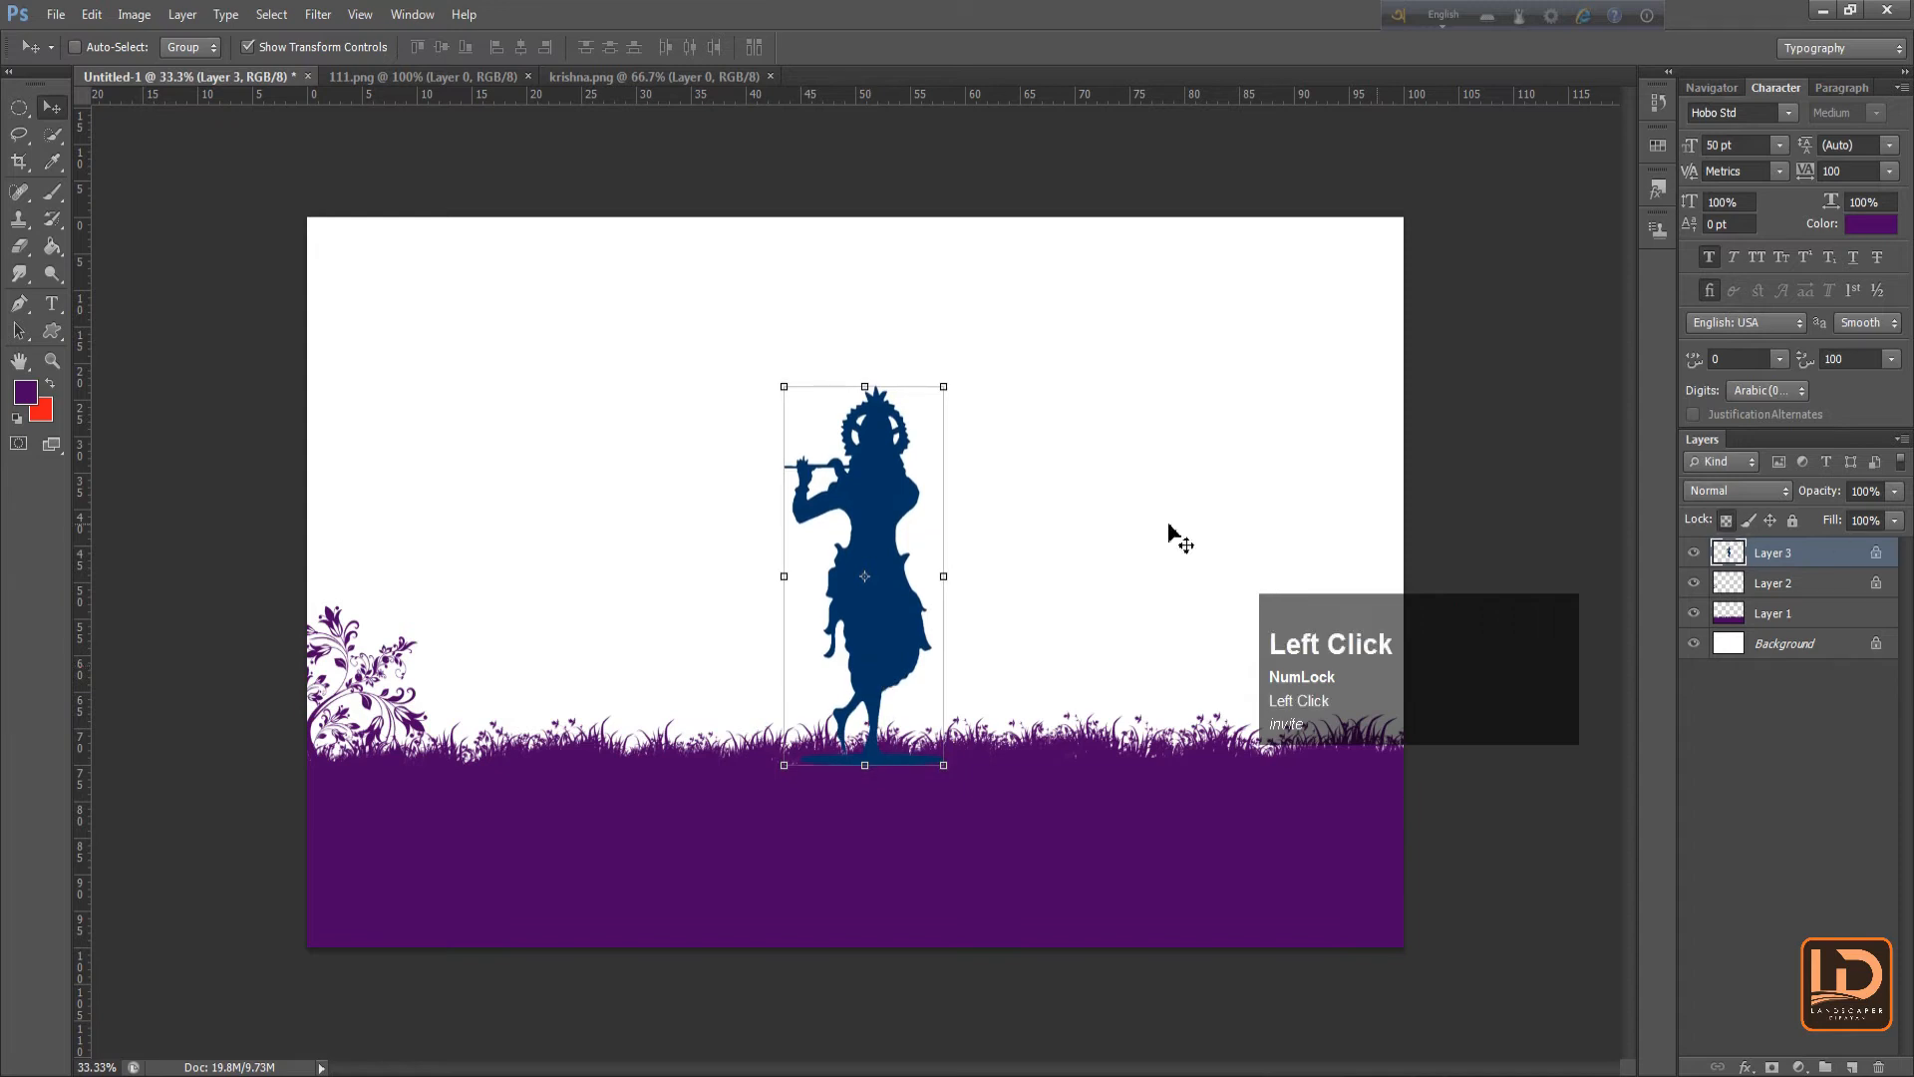
{"action": "key", "text": "alt+BackSpace"}
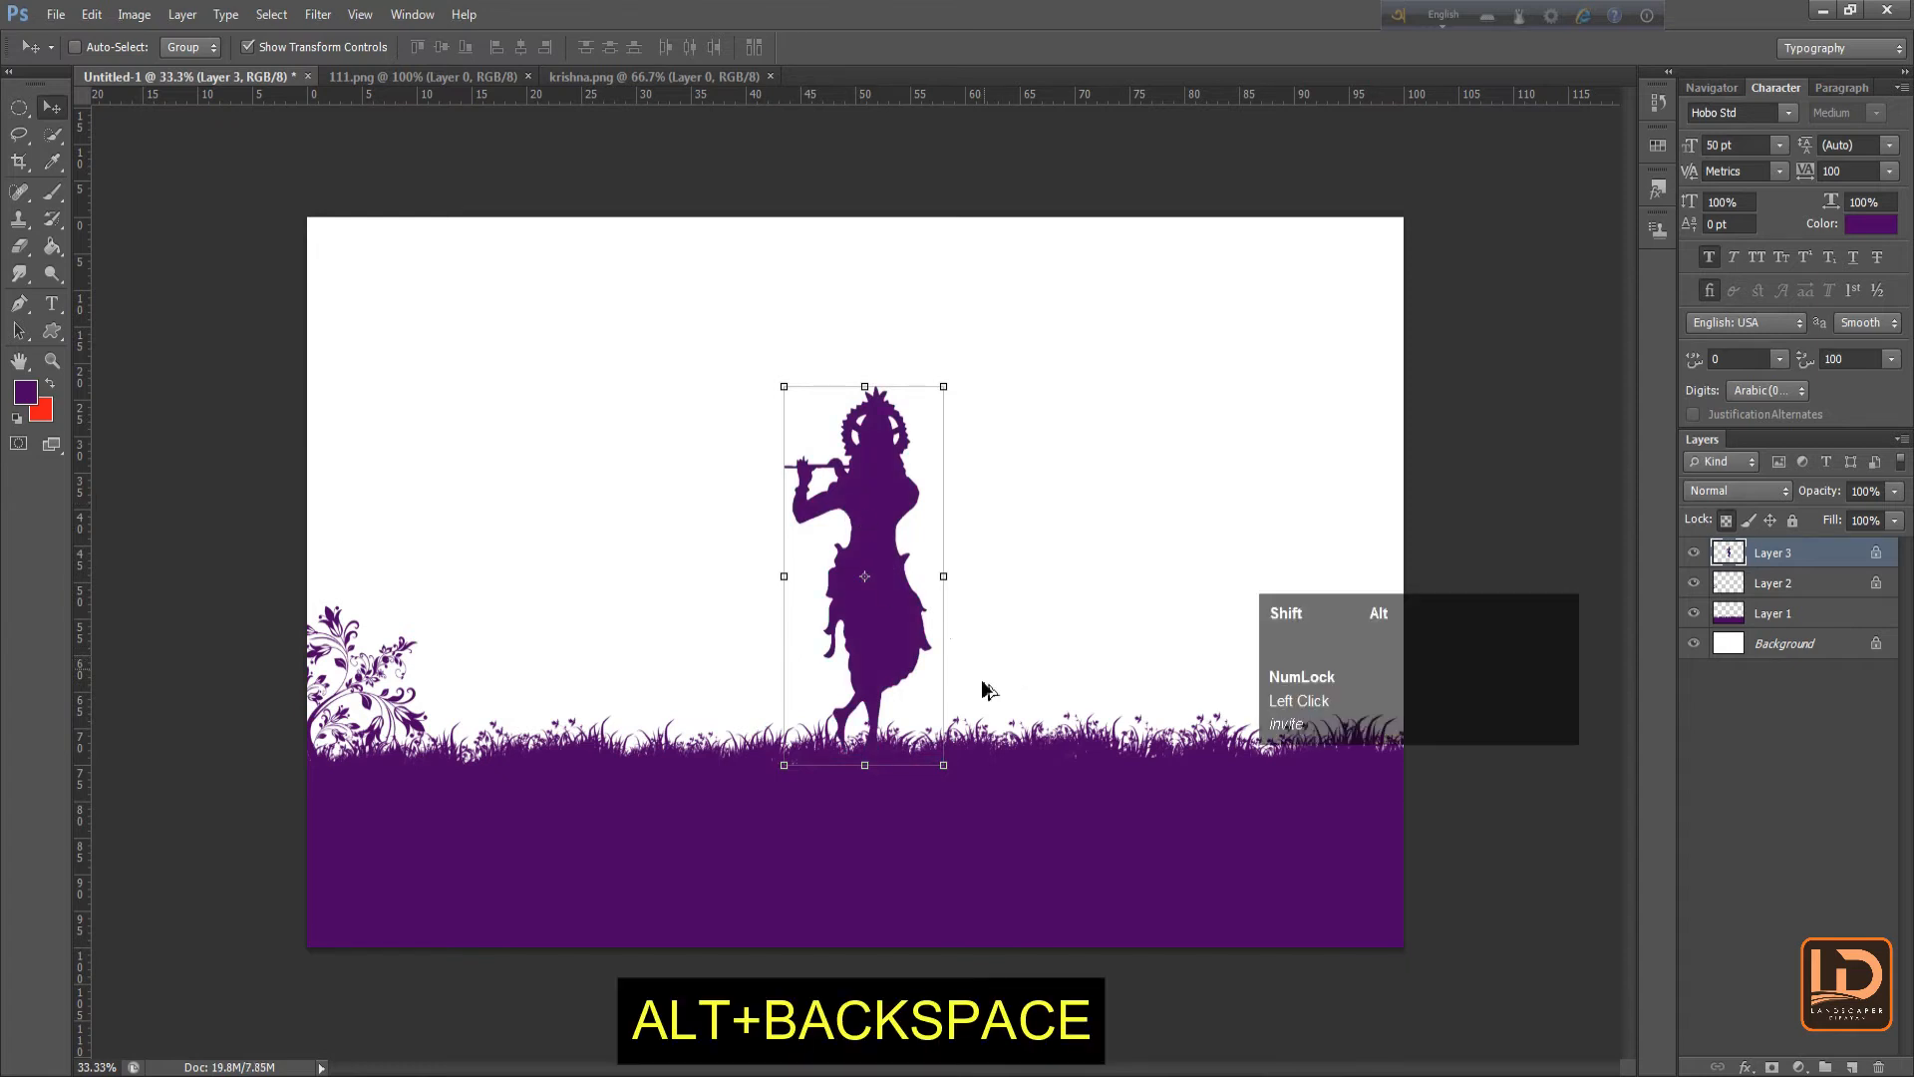
Scale the flute player down slightly and lower it so its base merges with the purple ground
{"action": "left_click_drag", "start_coordinate": [947, 768], "coordinate": [937, 745]}
{"action": "key", "text": "Return"}
{"action": "left_click_drag", "start_coordinate": [894, 625], "coordinate": [892, 655]}
{"action": "key", "text": "Left"}
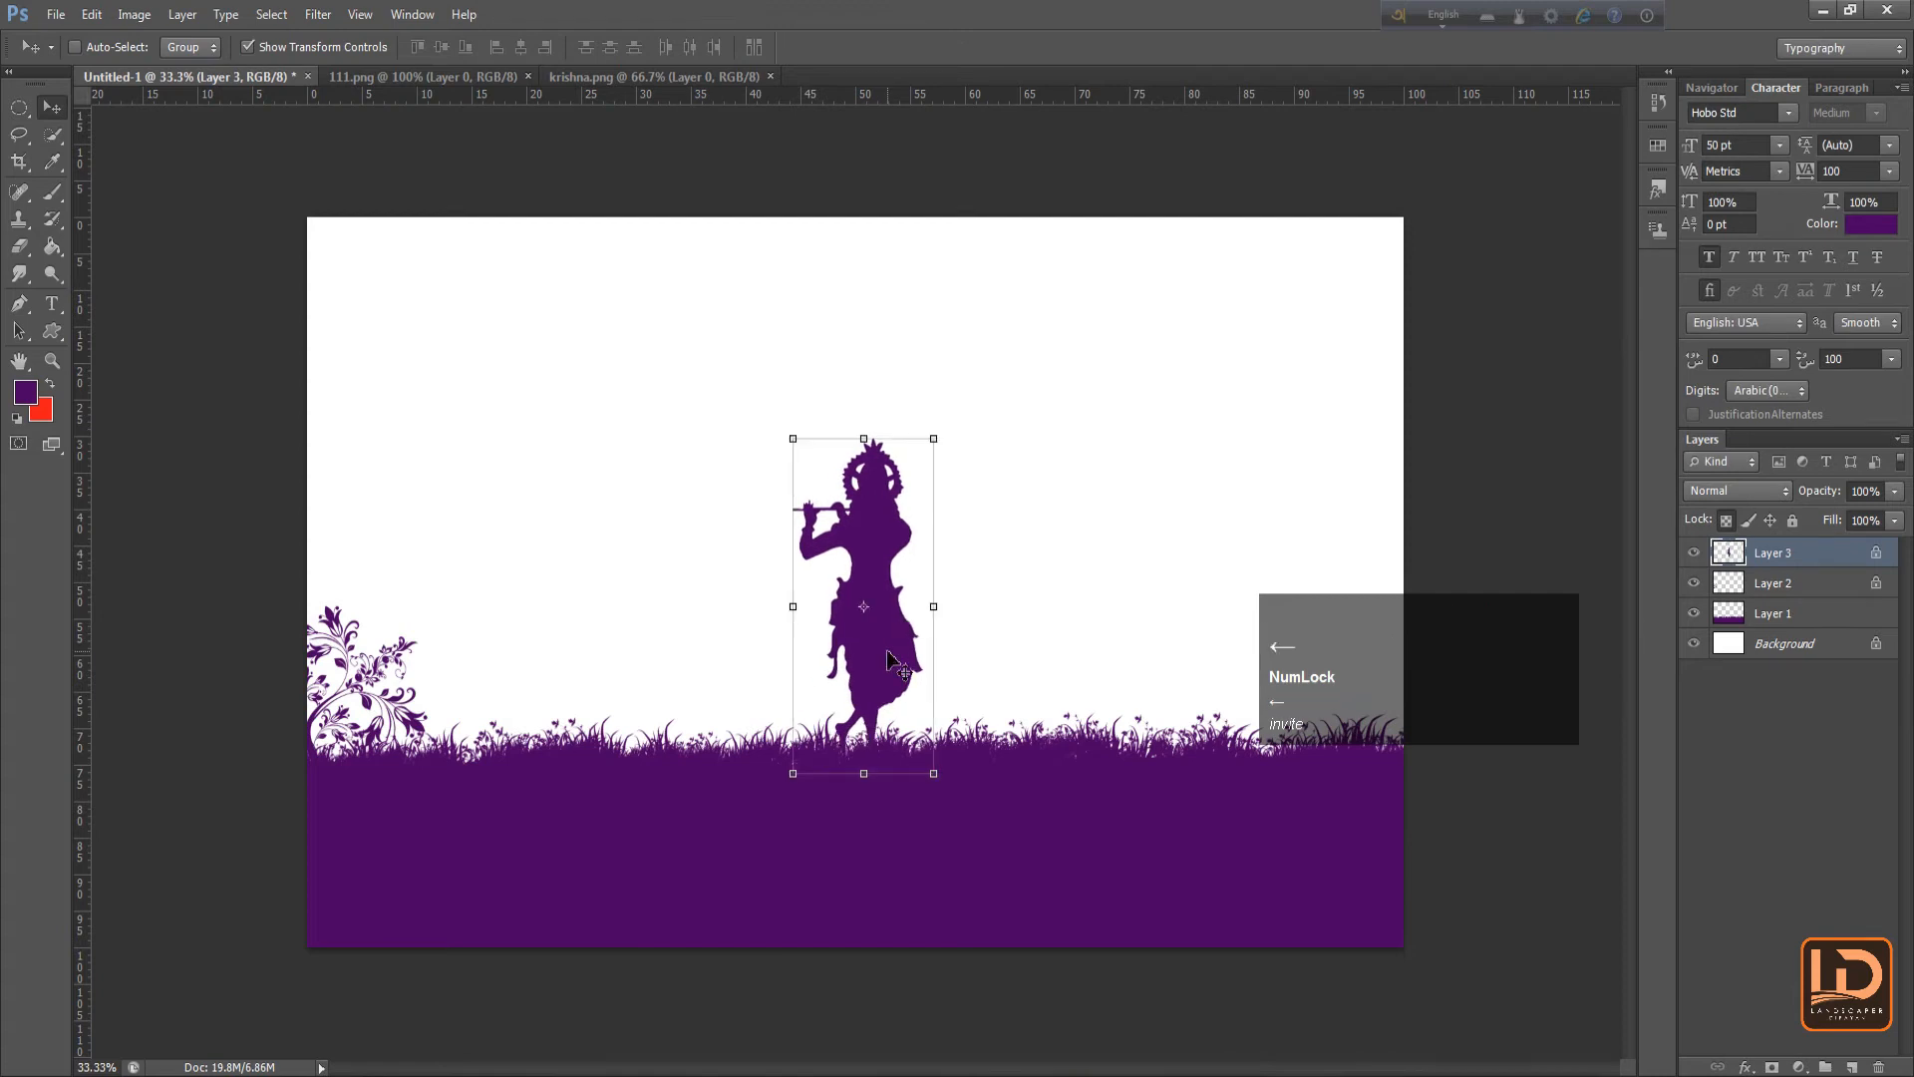
Open cow1.png and copy the cow and calf silhouette into the illustration, left of the flute player
{"action": "left_click", "coordinate": [55, 14]}
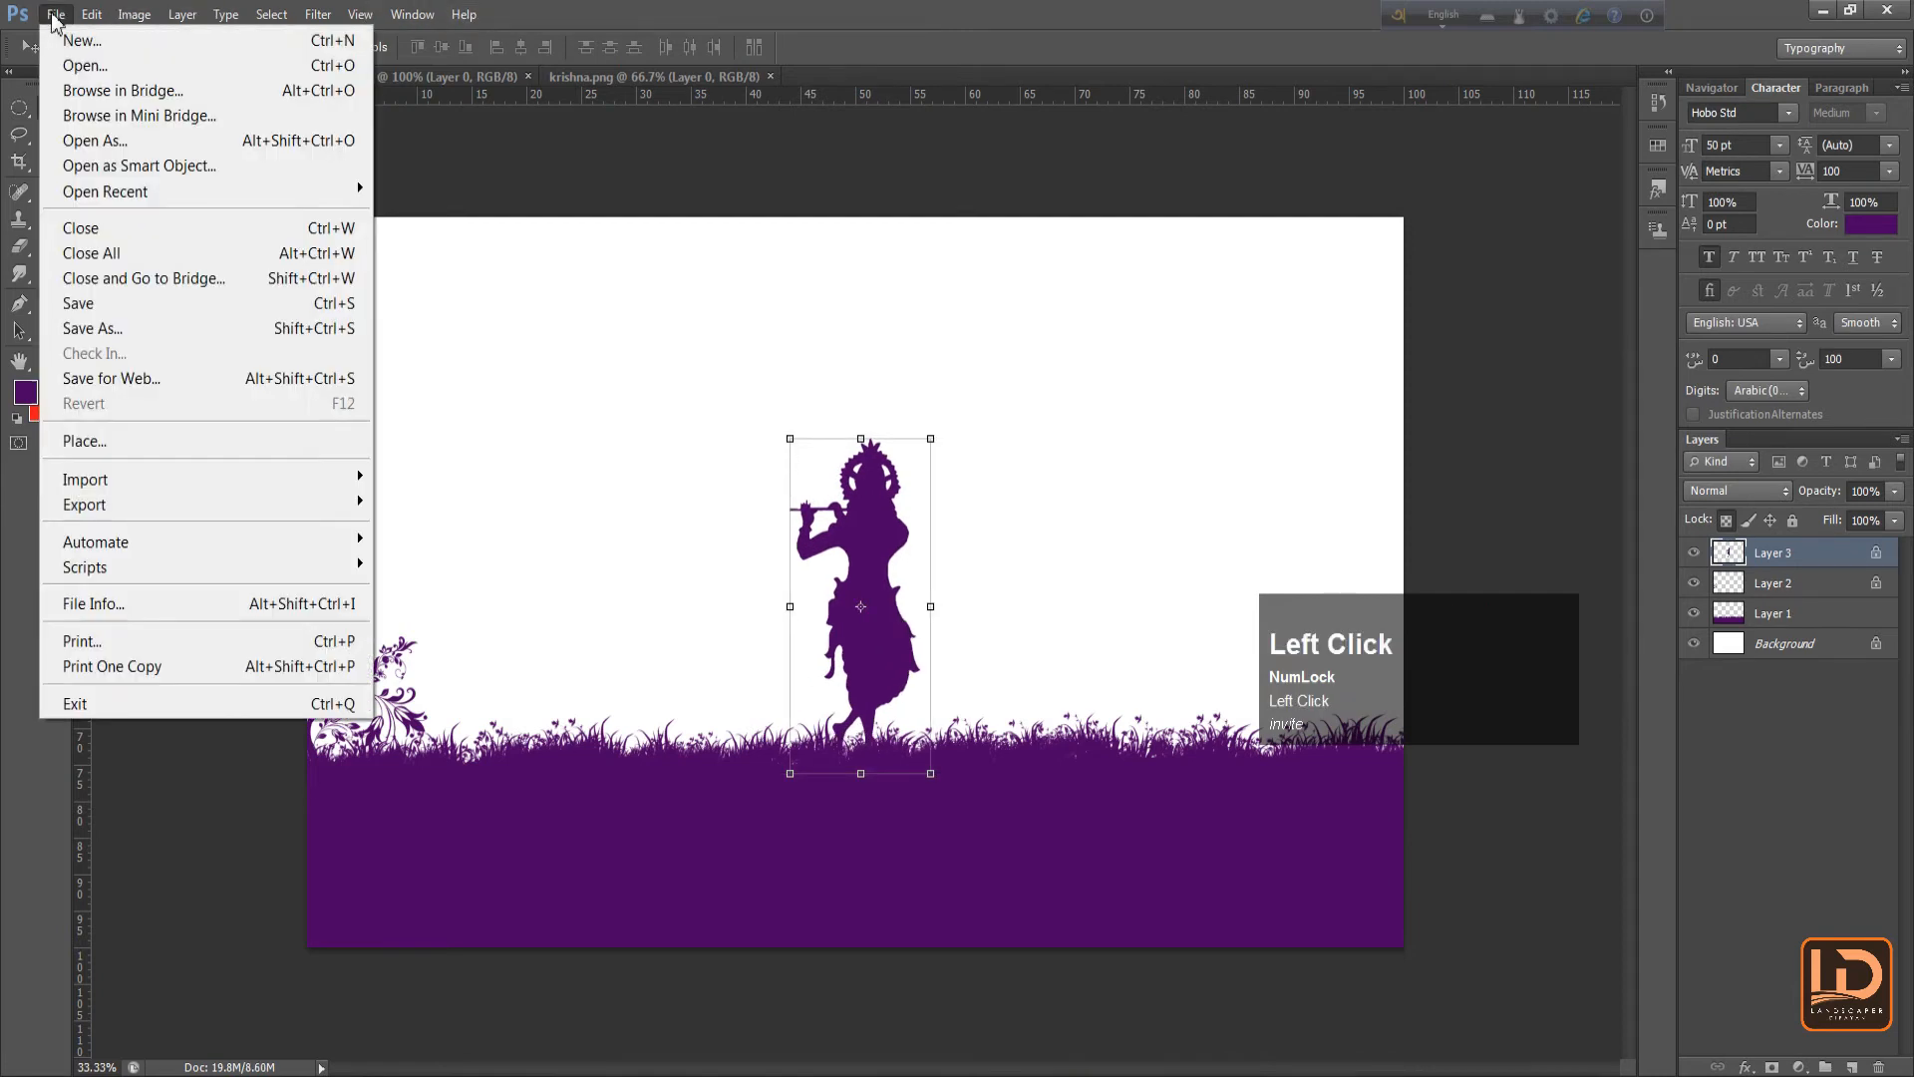
{"action": "left_click", "coordinate": [74, 68]}
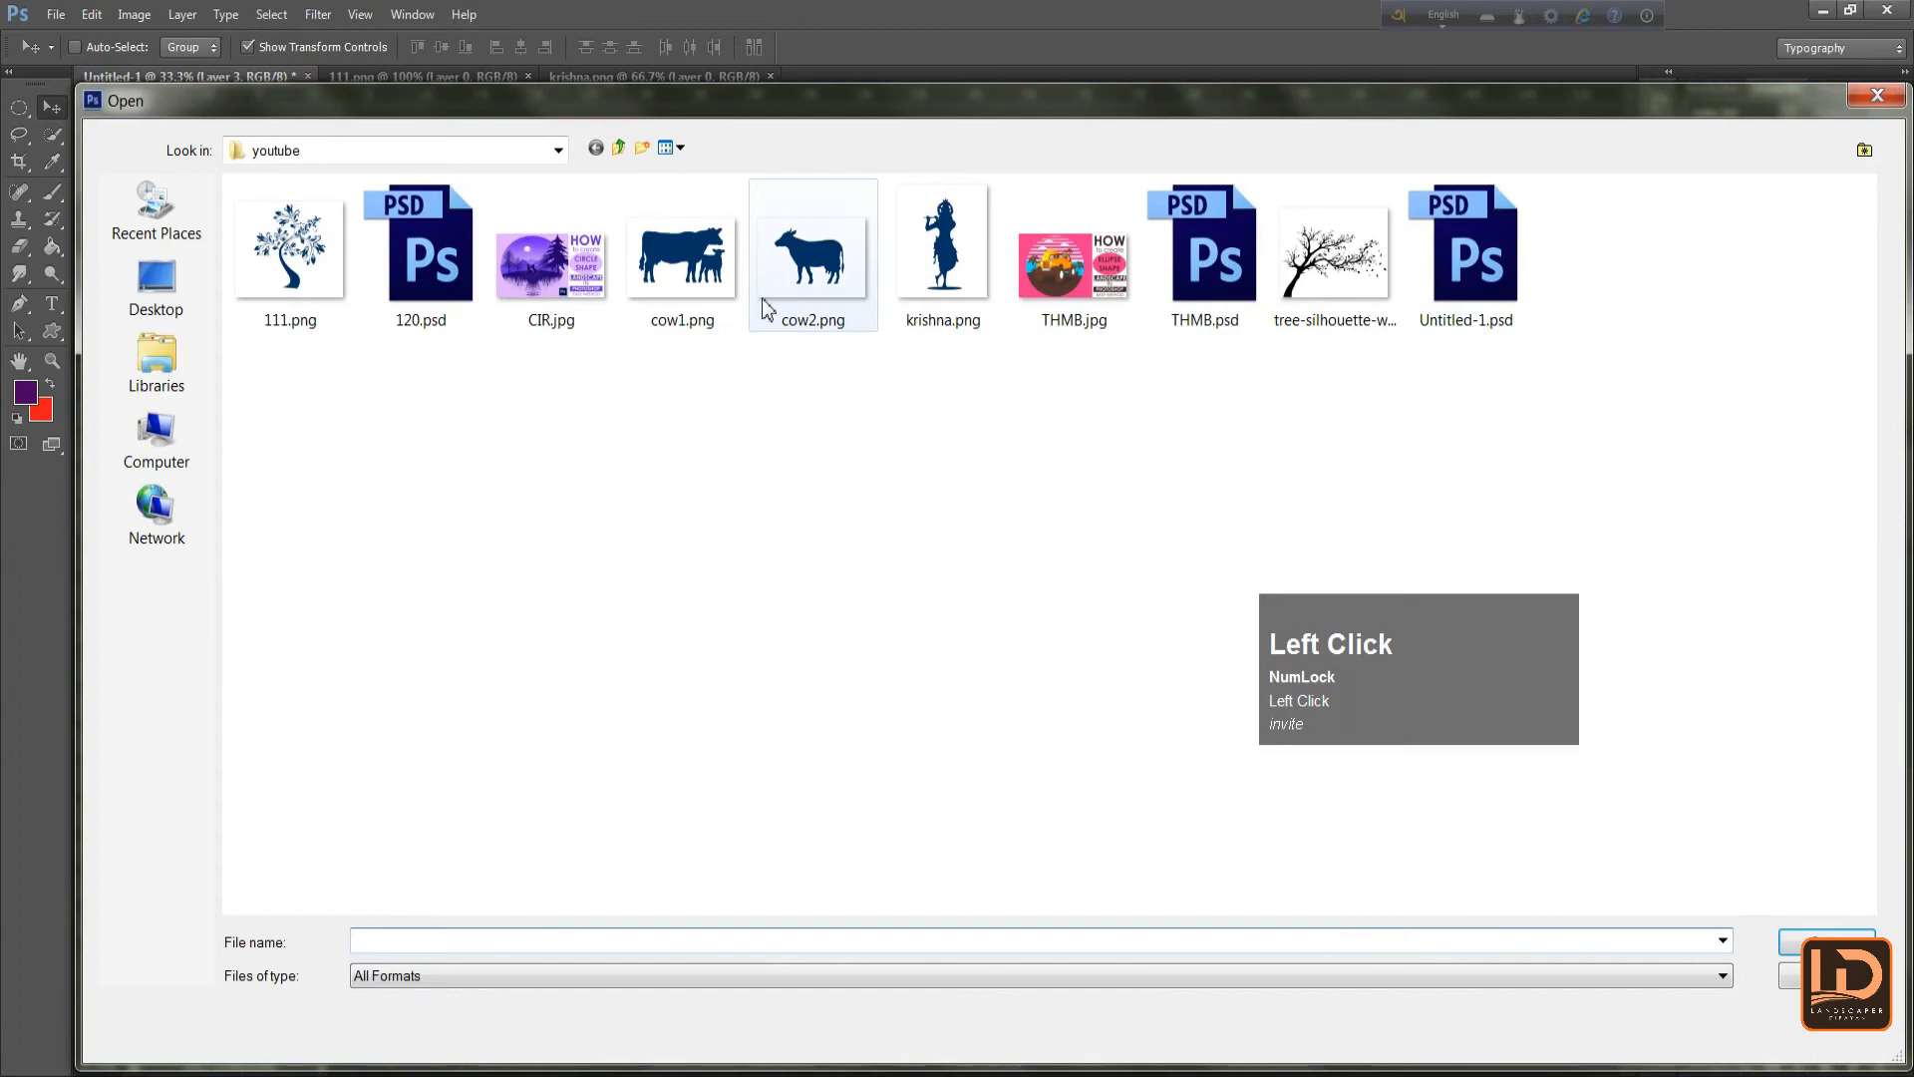
{"action": "left_click", "coordinate": [710, 298]}
{"action": "key", "text": "Return"}
{"action": "left_click_drag", "start_coordinate": [876, 397], "coordinate": [654, 643]}
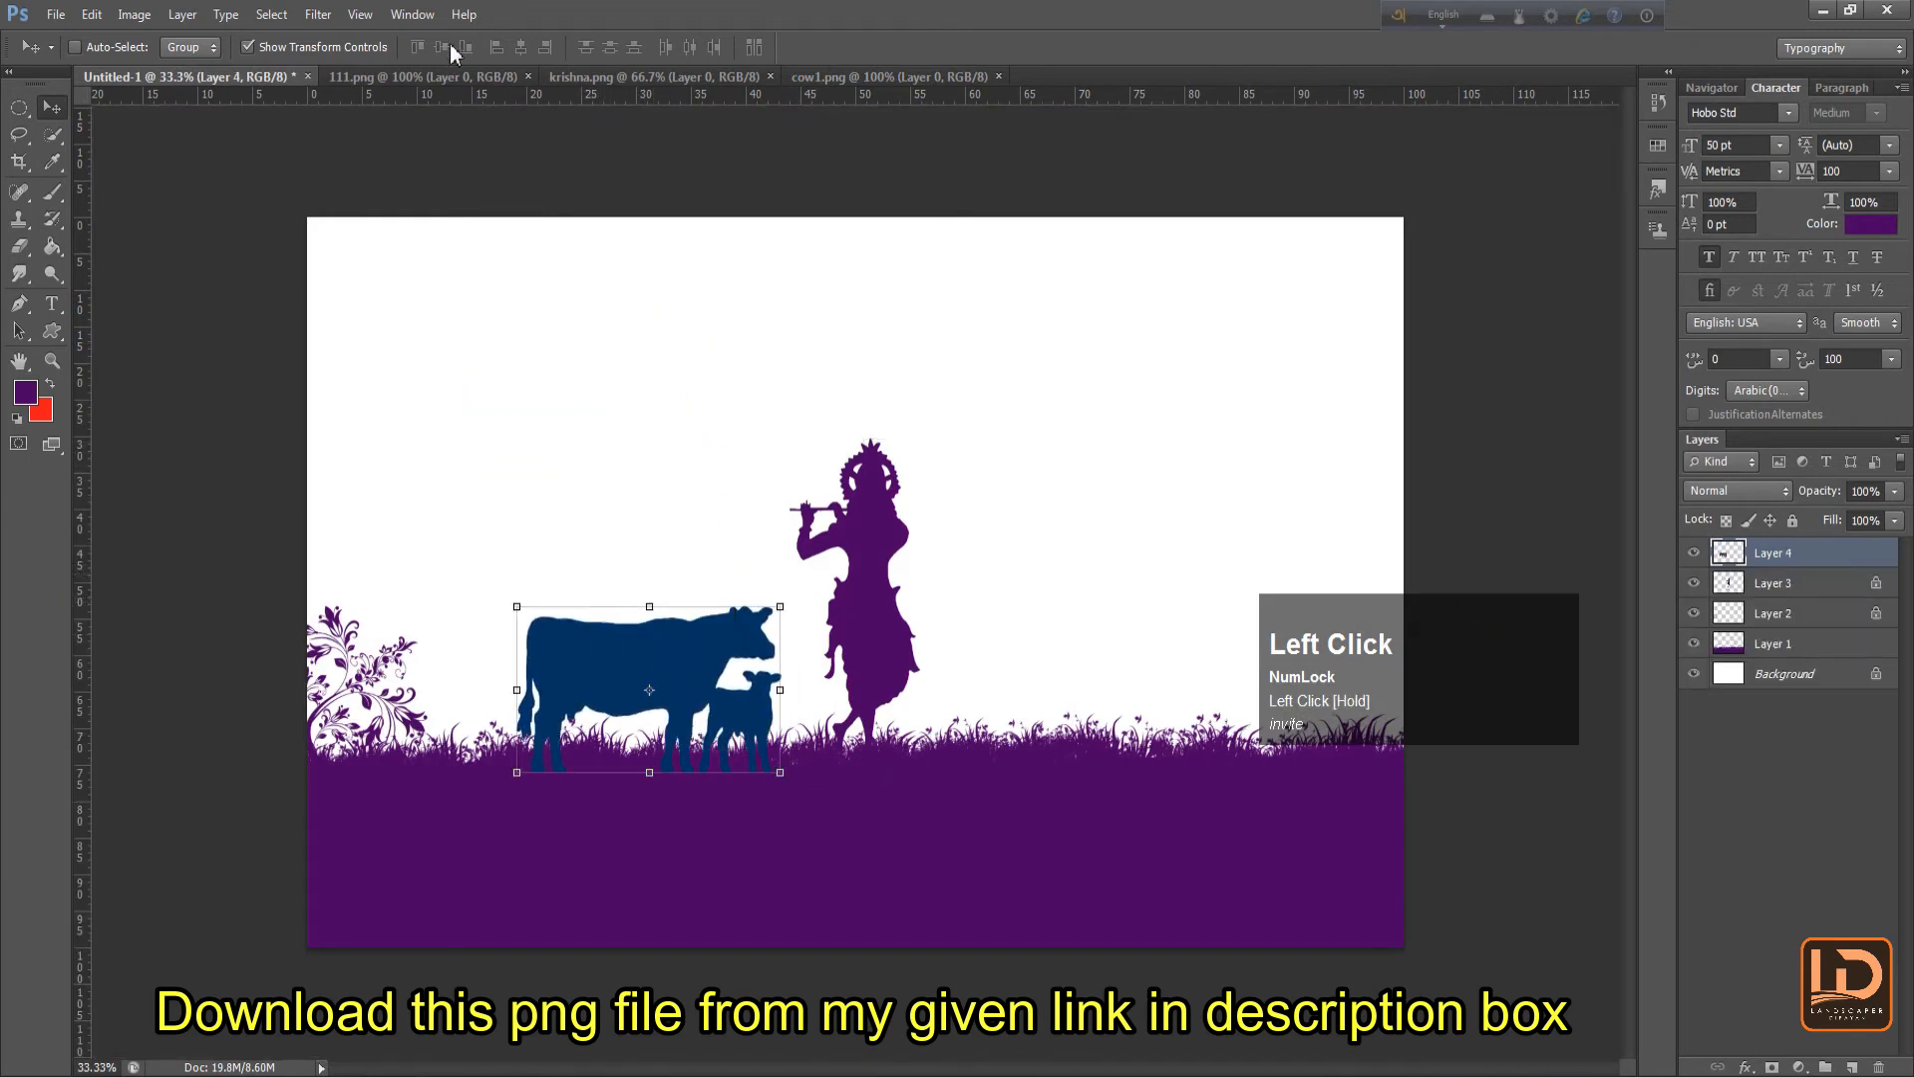
Close the source images 111.png, krishna.png and cow1.png
{"action": "left_click", "coordinate": [528, 77]}
{"action": "left_click", "coordinate": [551, 76]}
{"action": "left_click", "coordinate": [536, 77]}
Move the cow and calf close to the flute player and, with transparency locked, fill them with the purple foreground colour
{"action": "left_click_drag", "start_coordinate": [738, 708], "coordinate": [770, 696]}
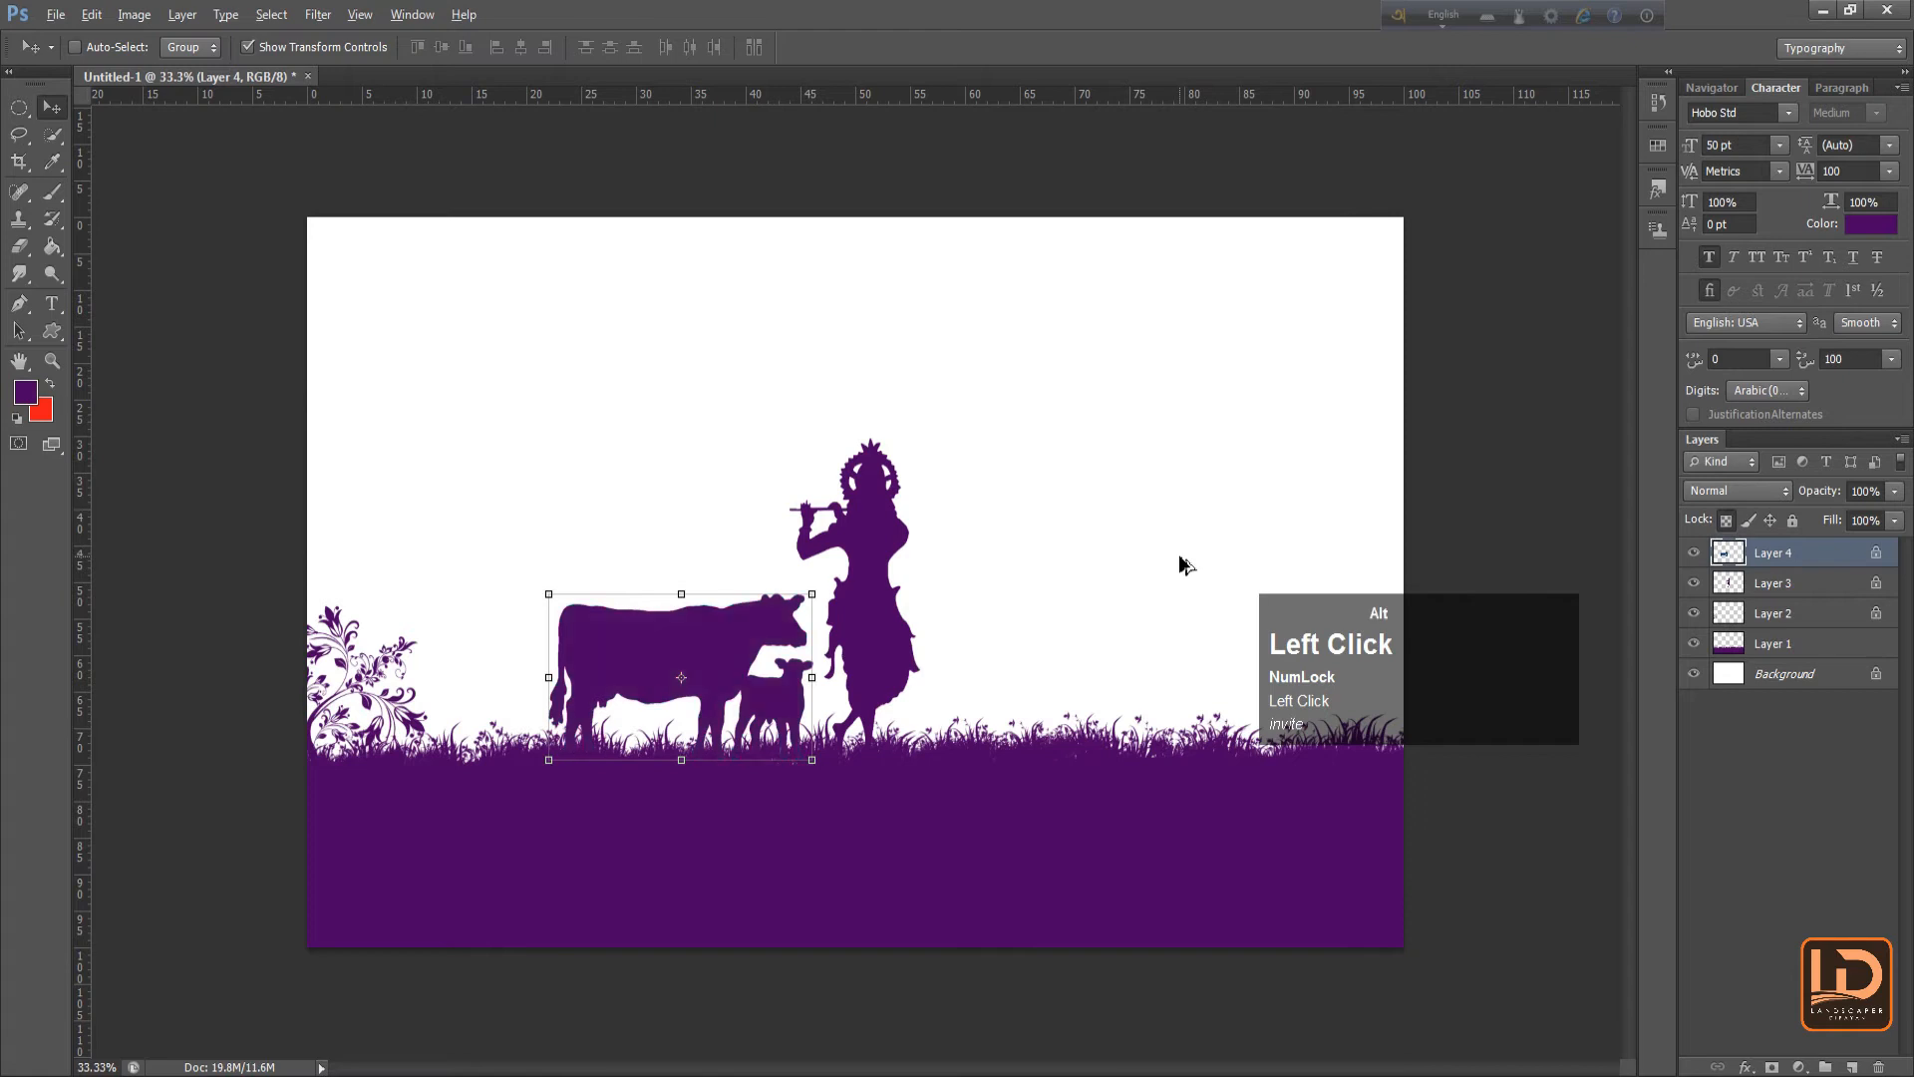
{"action": "key", "text": "alt+BackSpace"}
{"action": "key", "text": "Down"}
{"action": "key", "text": "Down"}
{"action": "key", "text": "Down"}
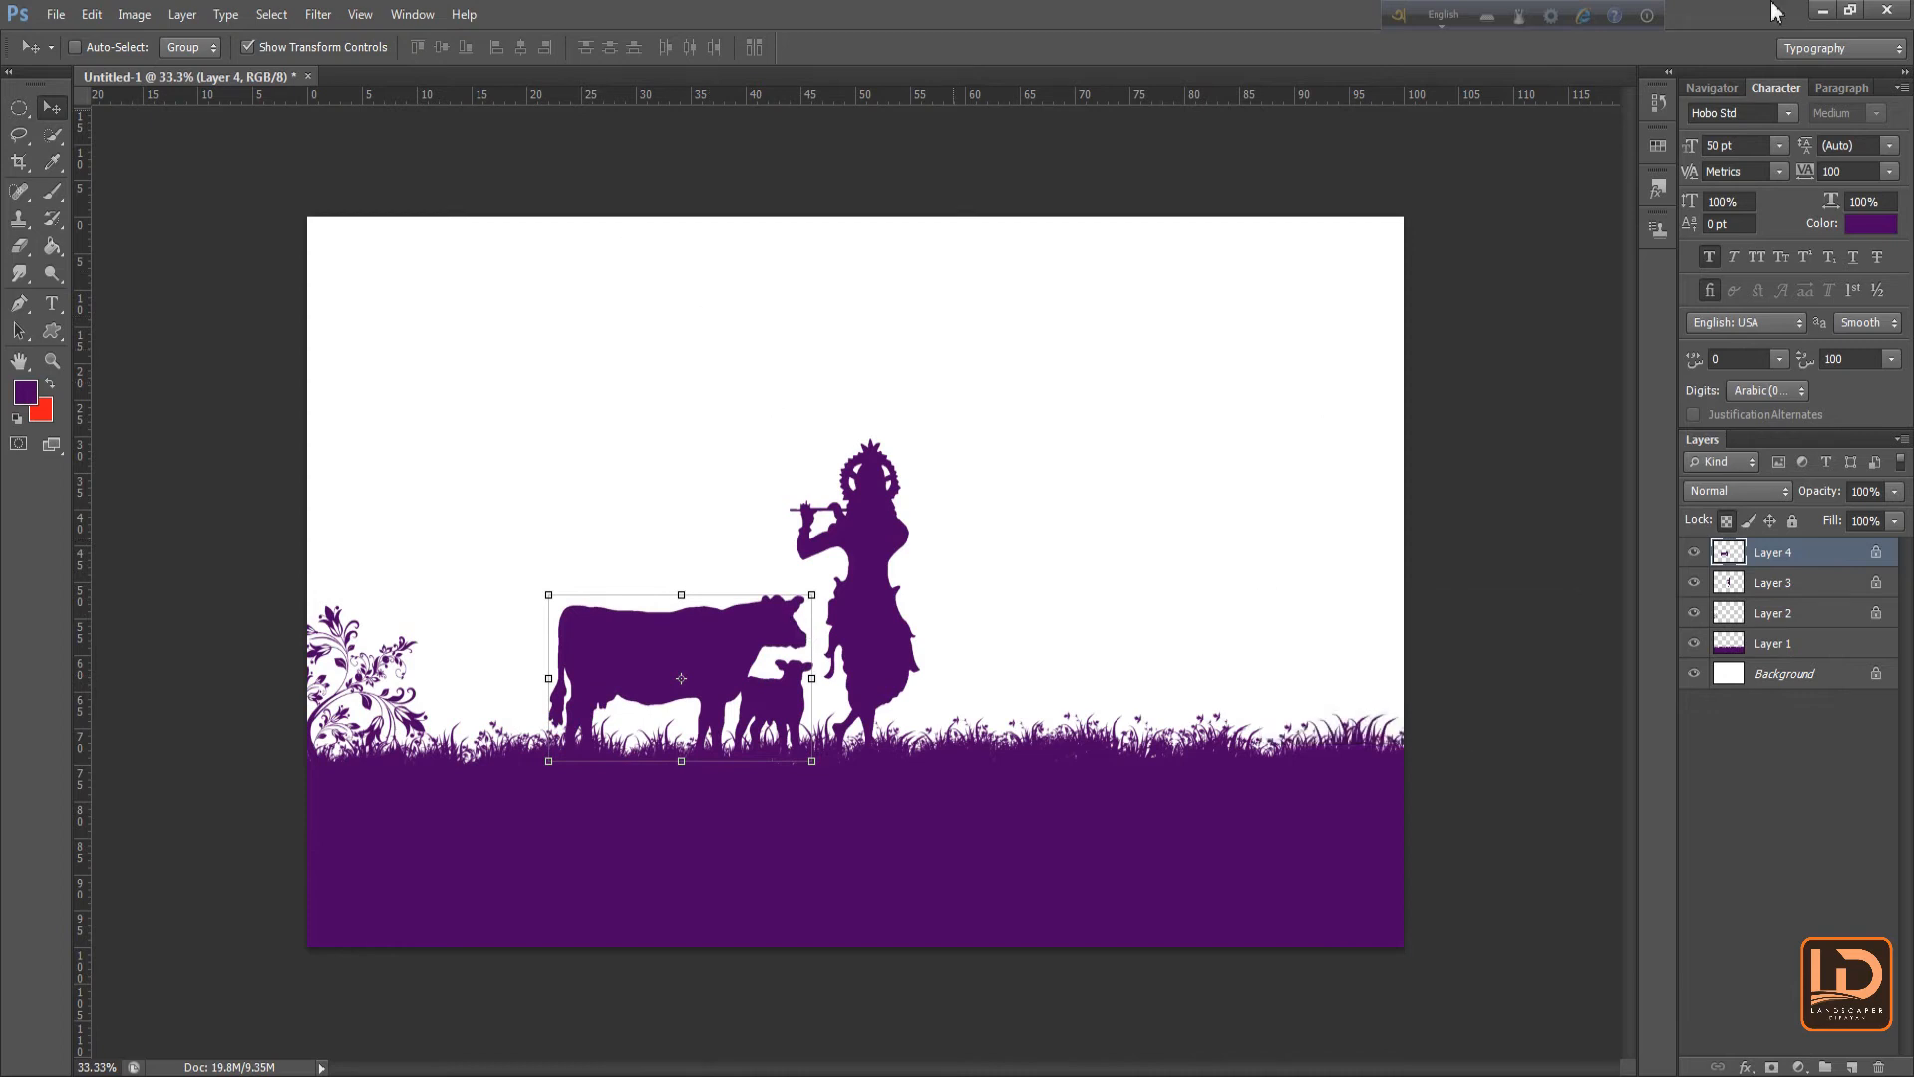
Open cow2.png and copy the single cow silhouette into the illustration, right of the flute player
{"action": "left_click", "coordinate": [54, 20]}
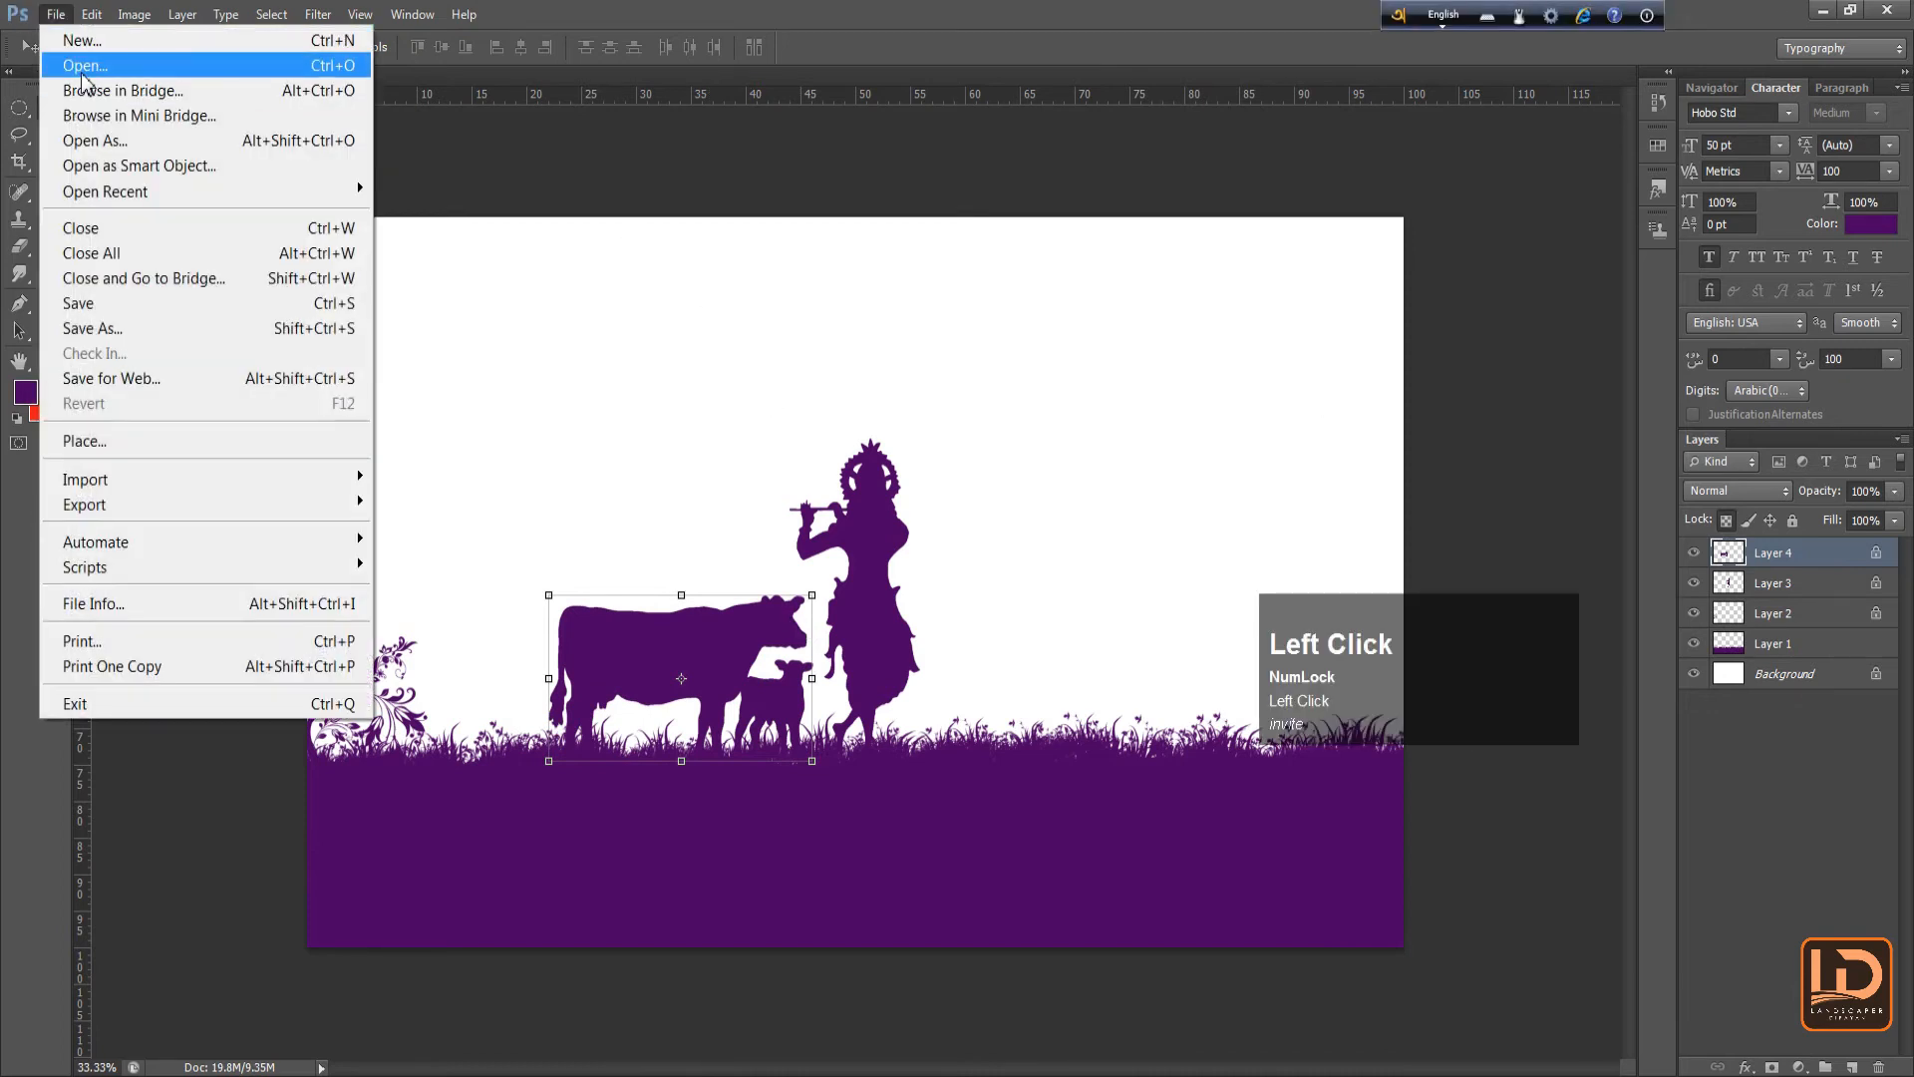
{"action": "left_click", "coordinate": [84, 74]}
{"action": "left_click", "coordinate": [787, 289]}
{"action": "key", "text": "Return"}
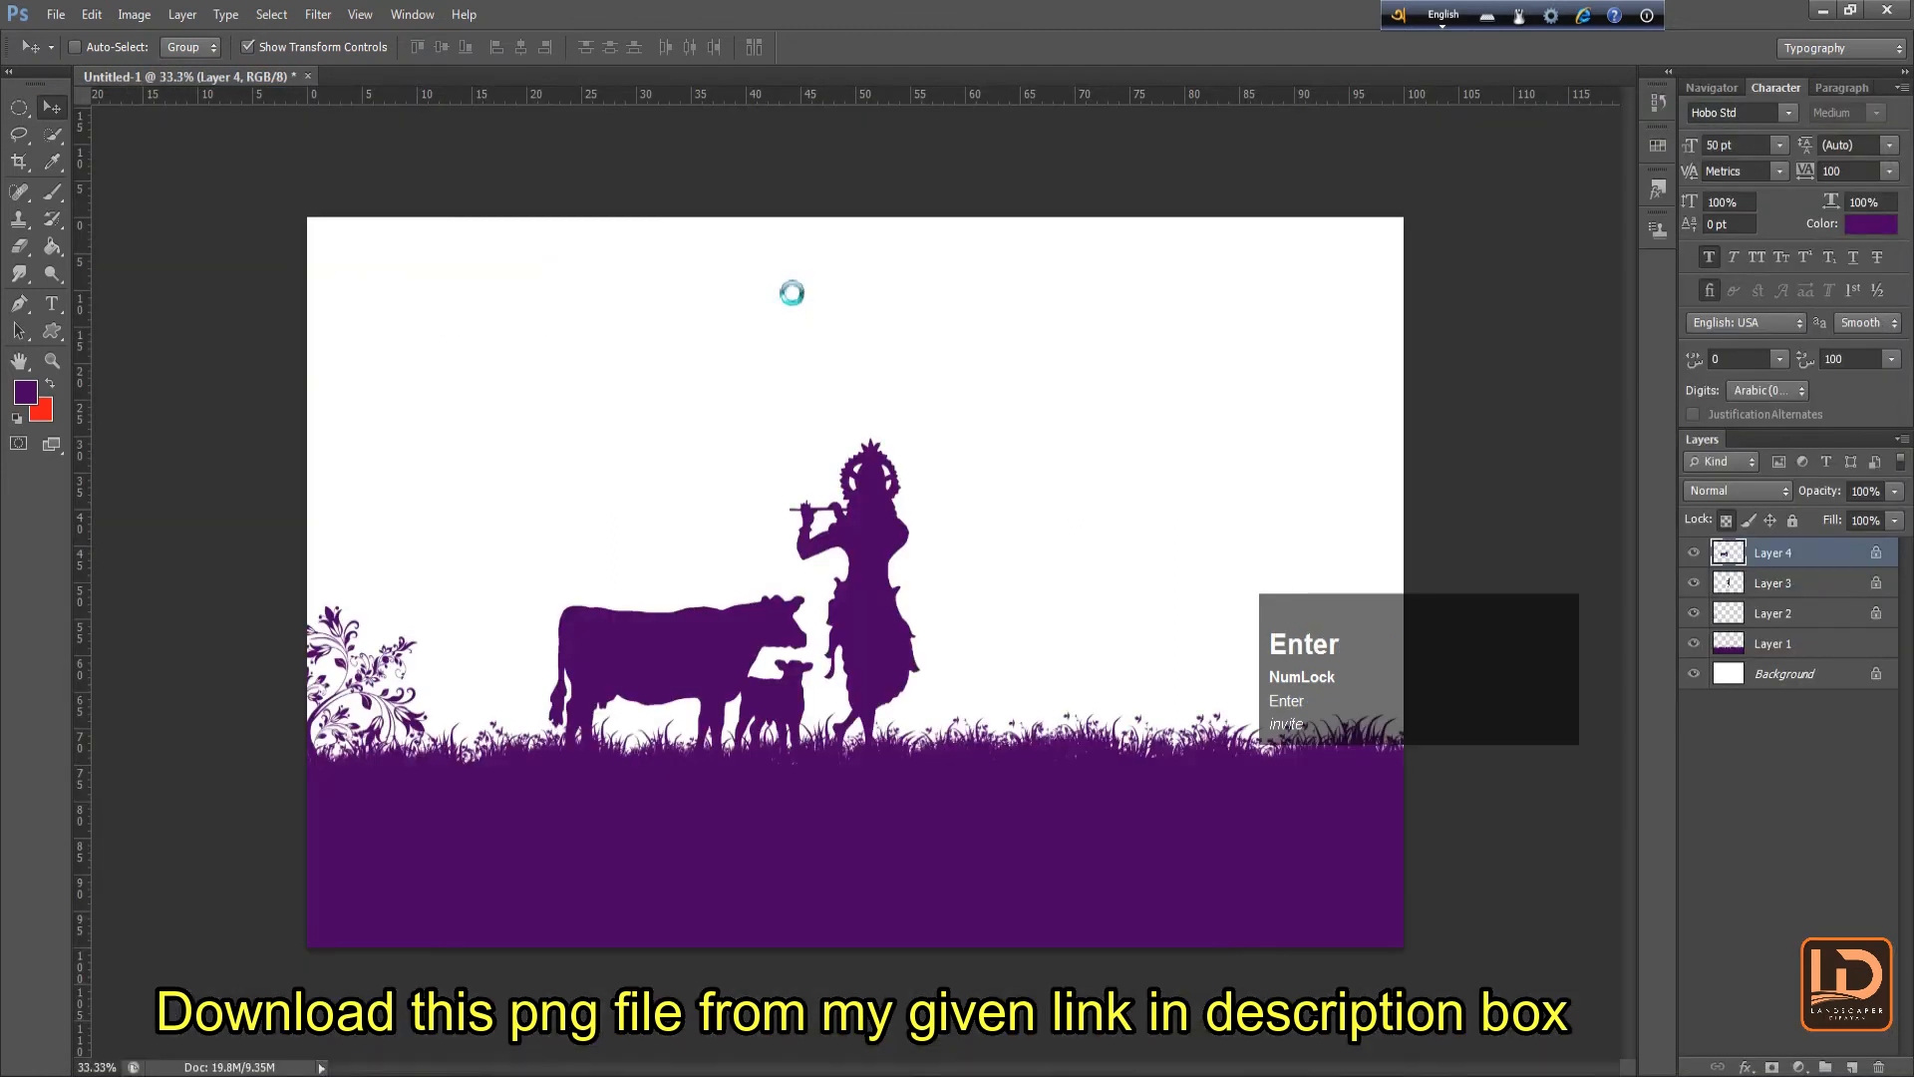
{"action": "left_click_drag", "start_coordinate": [893, 499], "coordinate": [522, 254]}
{"action": "left_click_drag", "start_coordinate": [1031, 433], "coordinate": [1043, 644]}
Lock the single cow layer's transparent pixels and fill the cow with the purple foreground colour
{"action": "left_click", "coordinate": [1726, 521]}
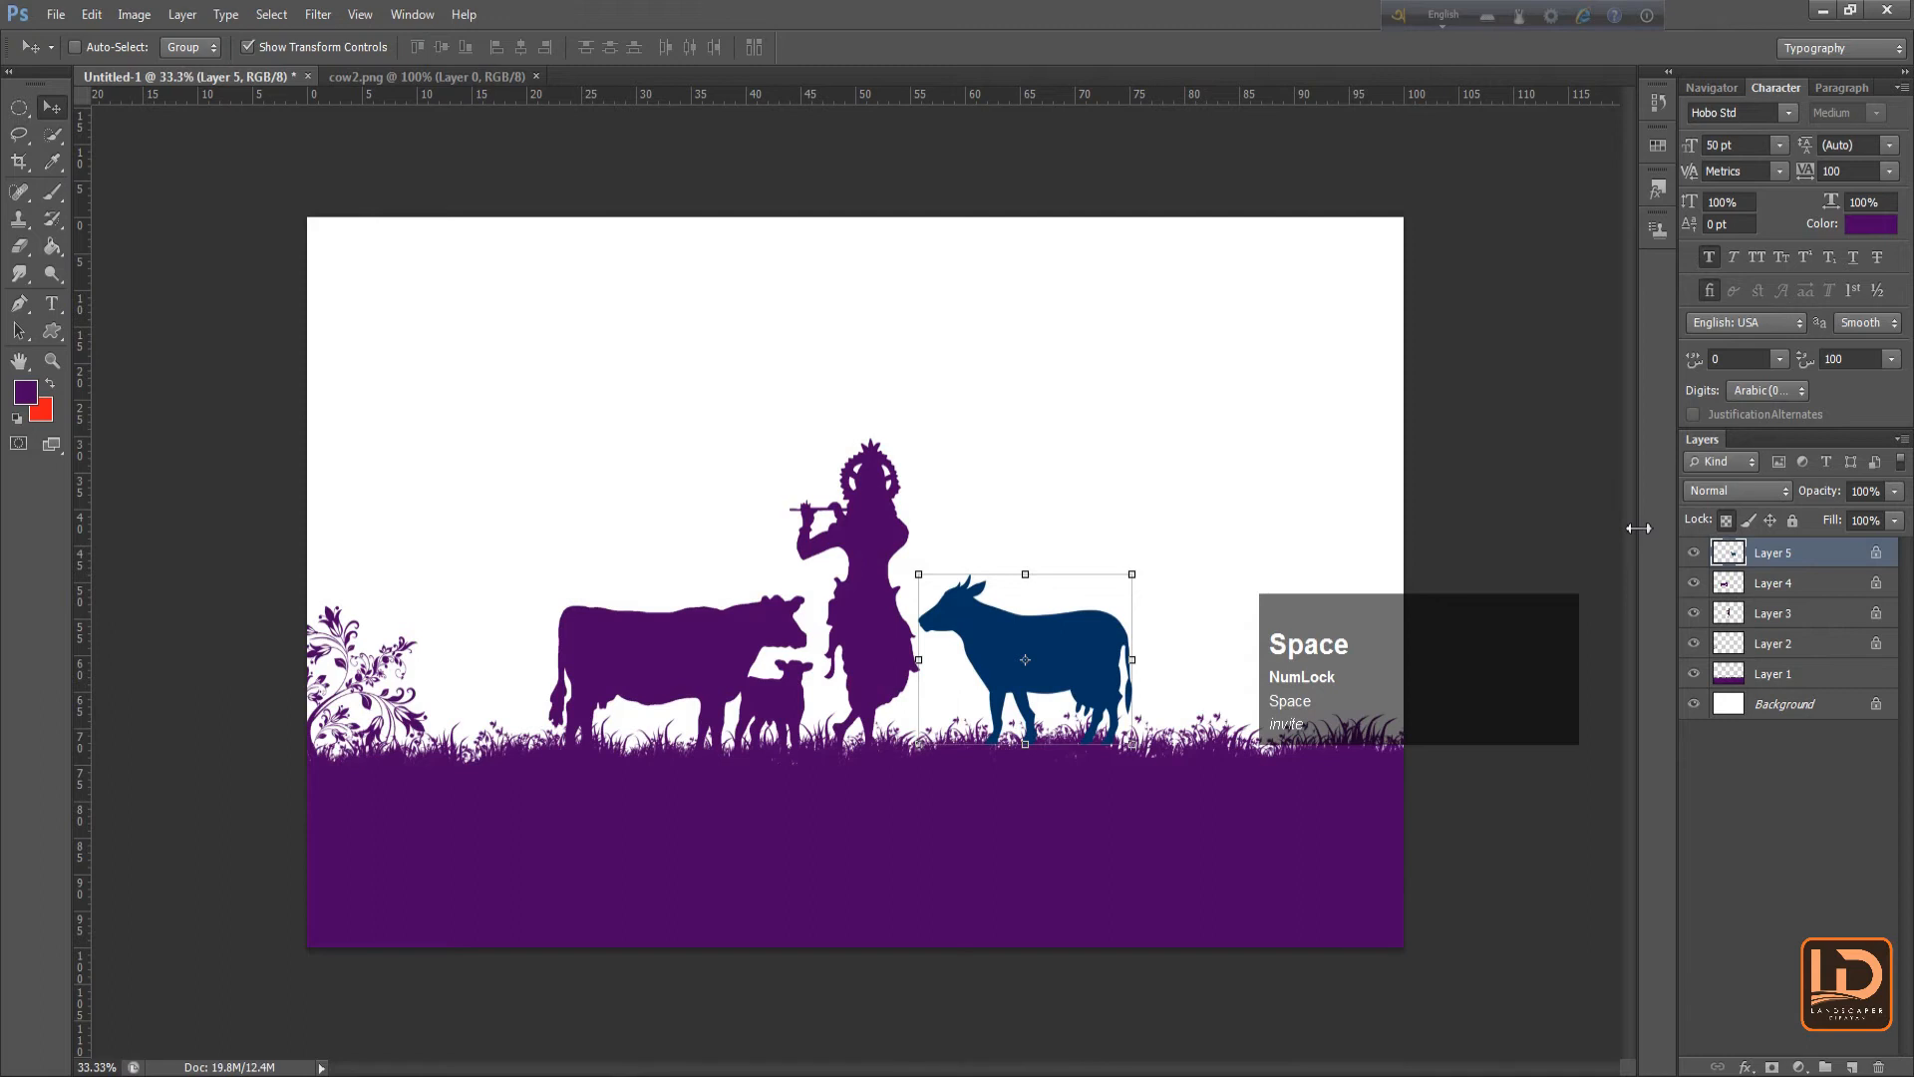
{"action": "key", "text": "alt+BackSpace"}
Settle the single cow's hooves into the grass with its muzzle just right of the flute player, and close cow2.png
{"action": "left_click_drag", "start_coordinate": [1039, 654], "coordinate": [1035, 670]}
{"action": "key", "text": "Up"}
{"action": "key", "text": "Up"}
{"action": "key", "text": "Up"}
{"action": "key", "text": "Right"}
{"action": "key", "text": "Right"}
{"action": "key", "text": "Right"}
{"action": "key", "text": "Right"}
{"action": "key", "text": "Right"}
{"action": "key", "text": "Right"}
{"action": "key", "text": "Right"}
{"action": "key", "text": "Right"}
{"action": "key", "text": "Right"}
{"action": "key", "text": "Right"}
{"action": "key", "text": "Right"}
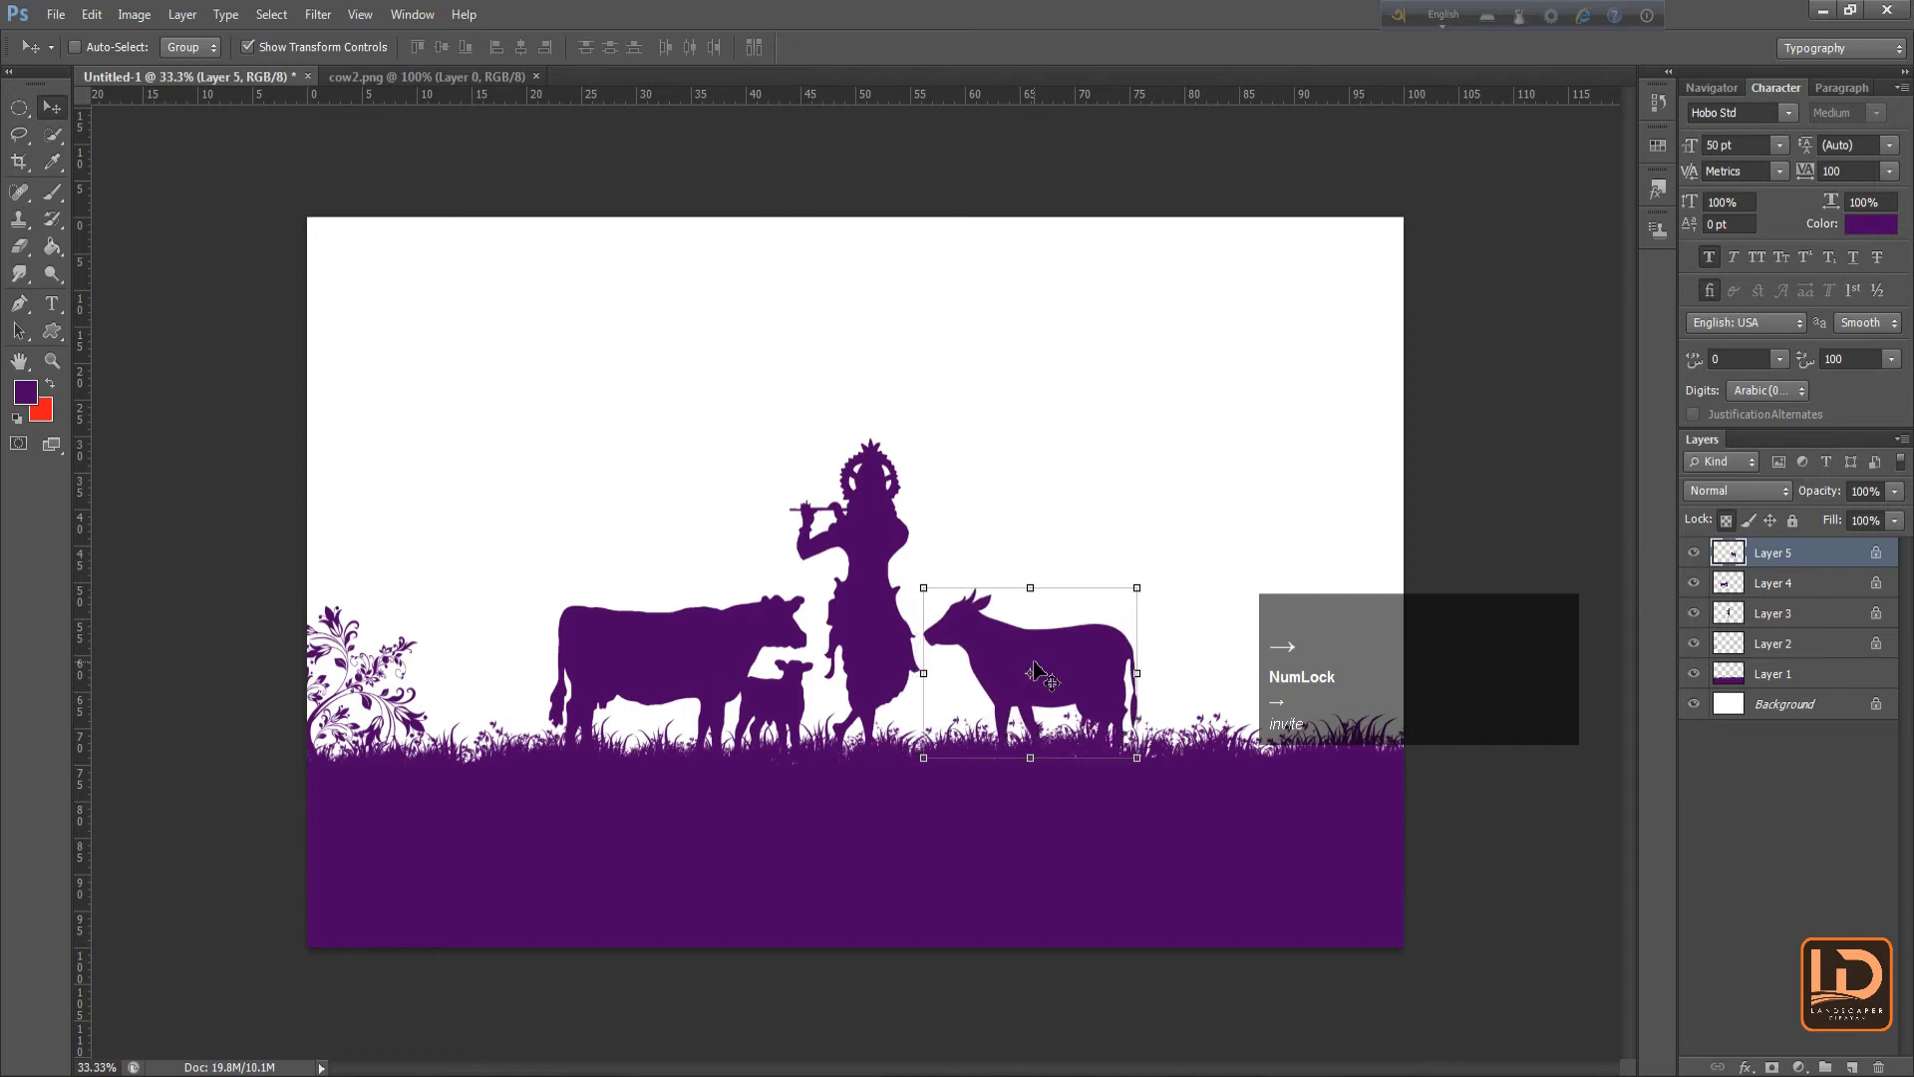
{"action": "key", "text": "Left"}
{"action": "key", "text": "Left"}
{"action": "key", "text": "Left"}
{"action": "key", "text": "Left"}
{"action": "key", "text": "Left"}
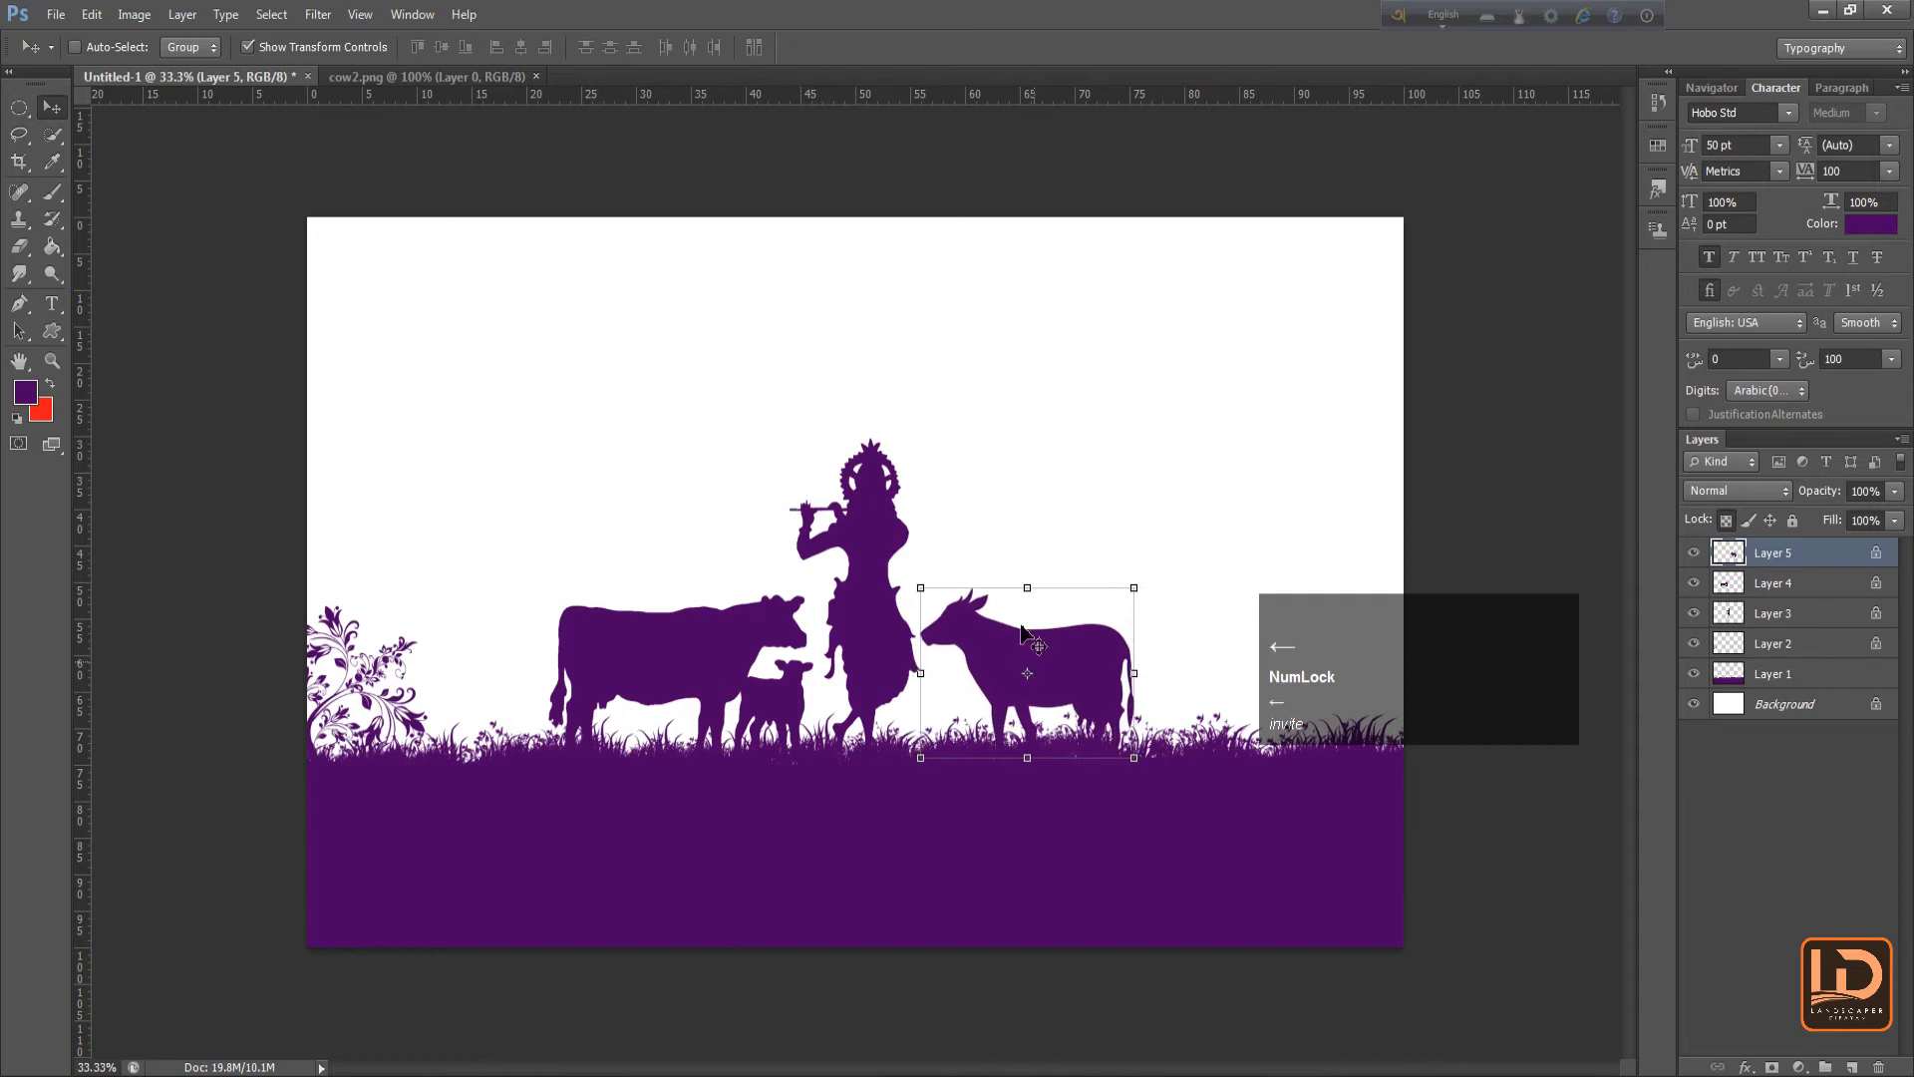
{"action": "left_click", "coordinate": [536, 77]}
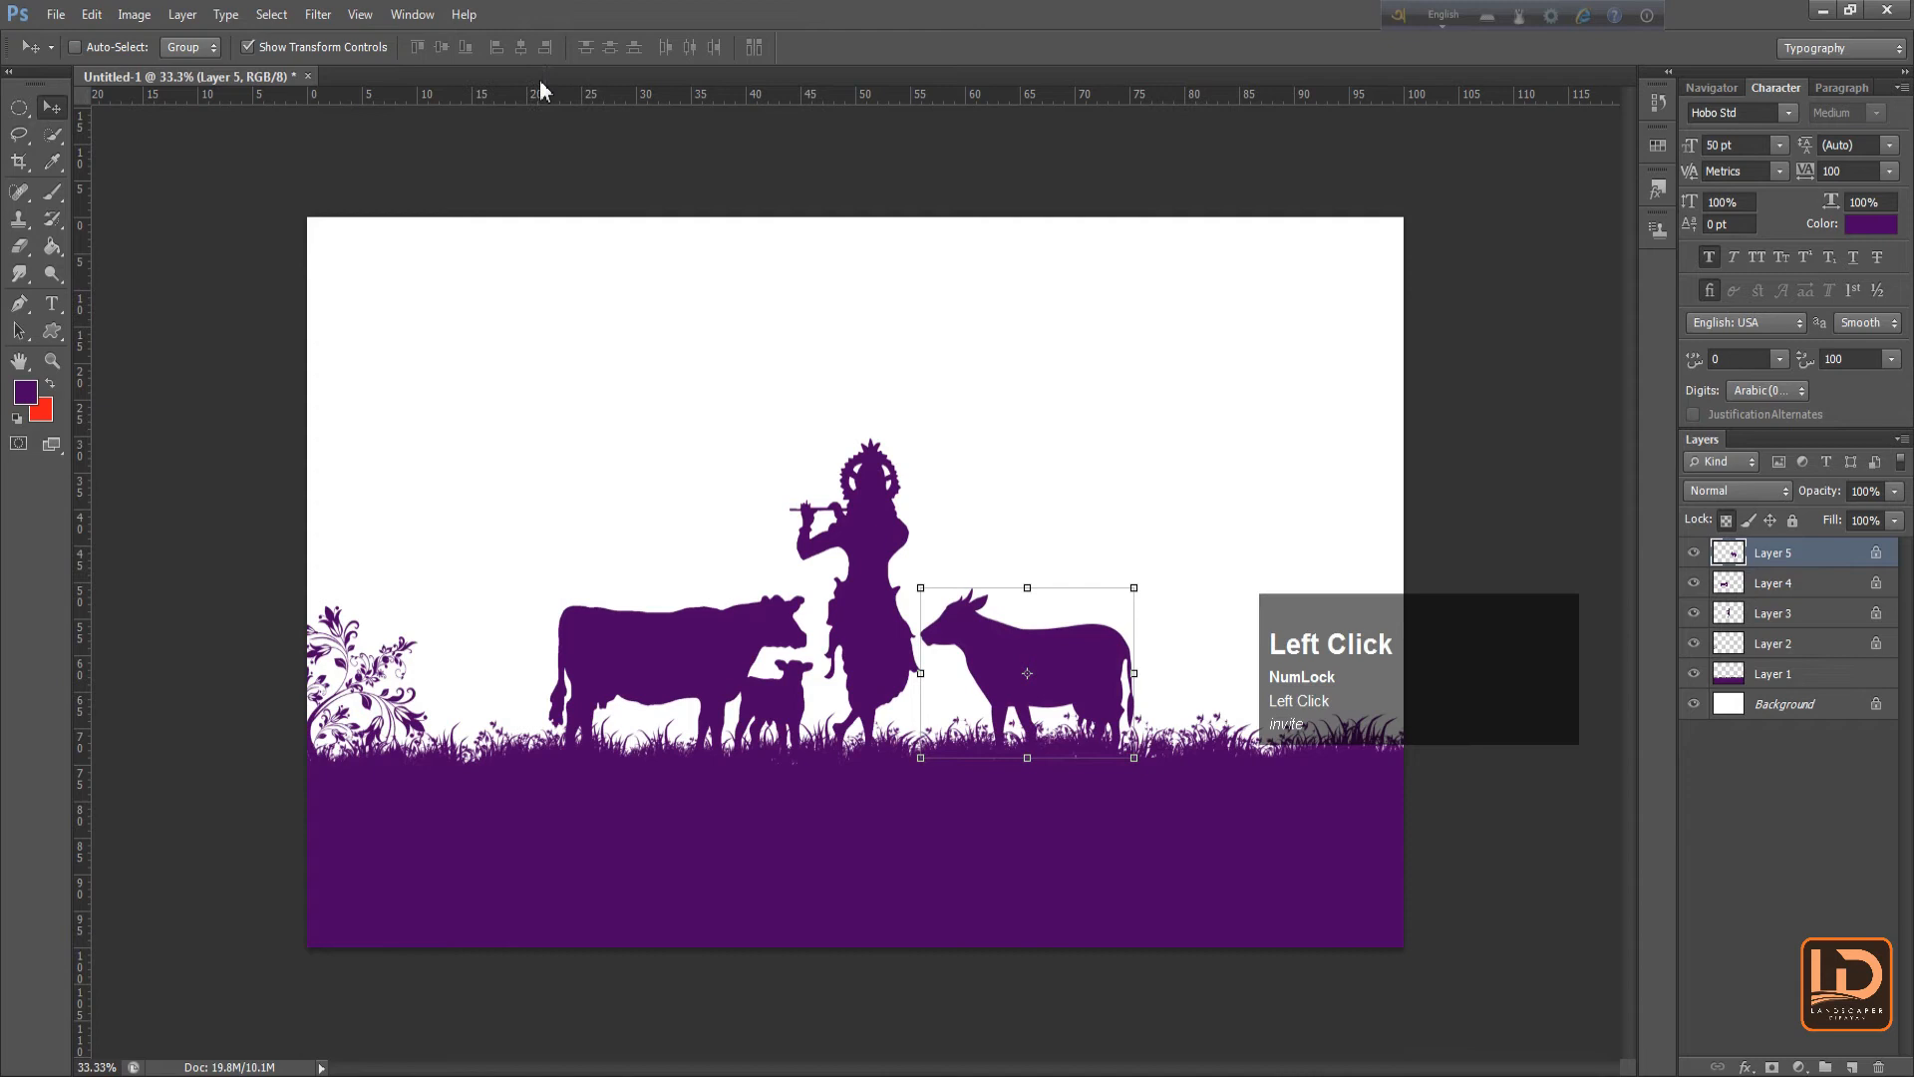
Open tree-silhouette-wall-decal-autumn-tree.png and copy the autumn tree into the left part of the illustration
{"action": "left_click", "coordinate": [56, 14]}
{"action": "left_click", "coordinate": [60, 61]}
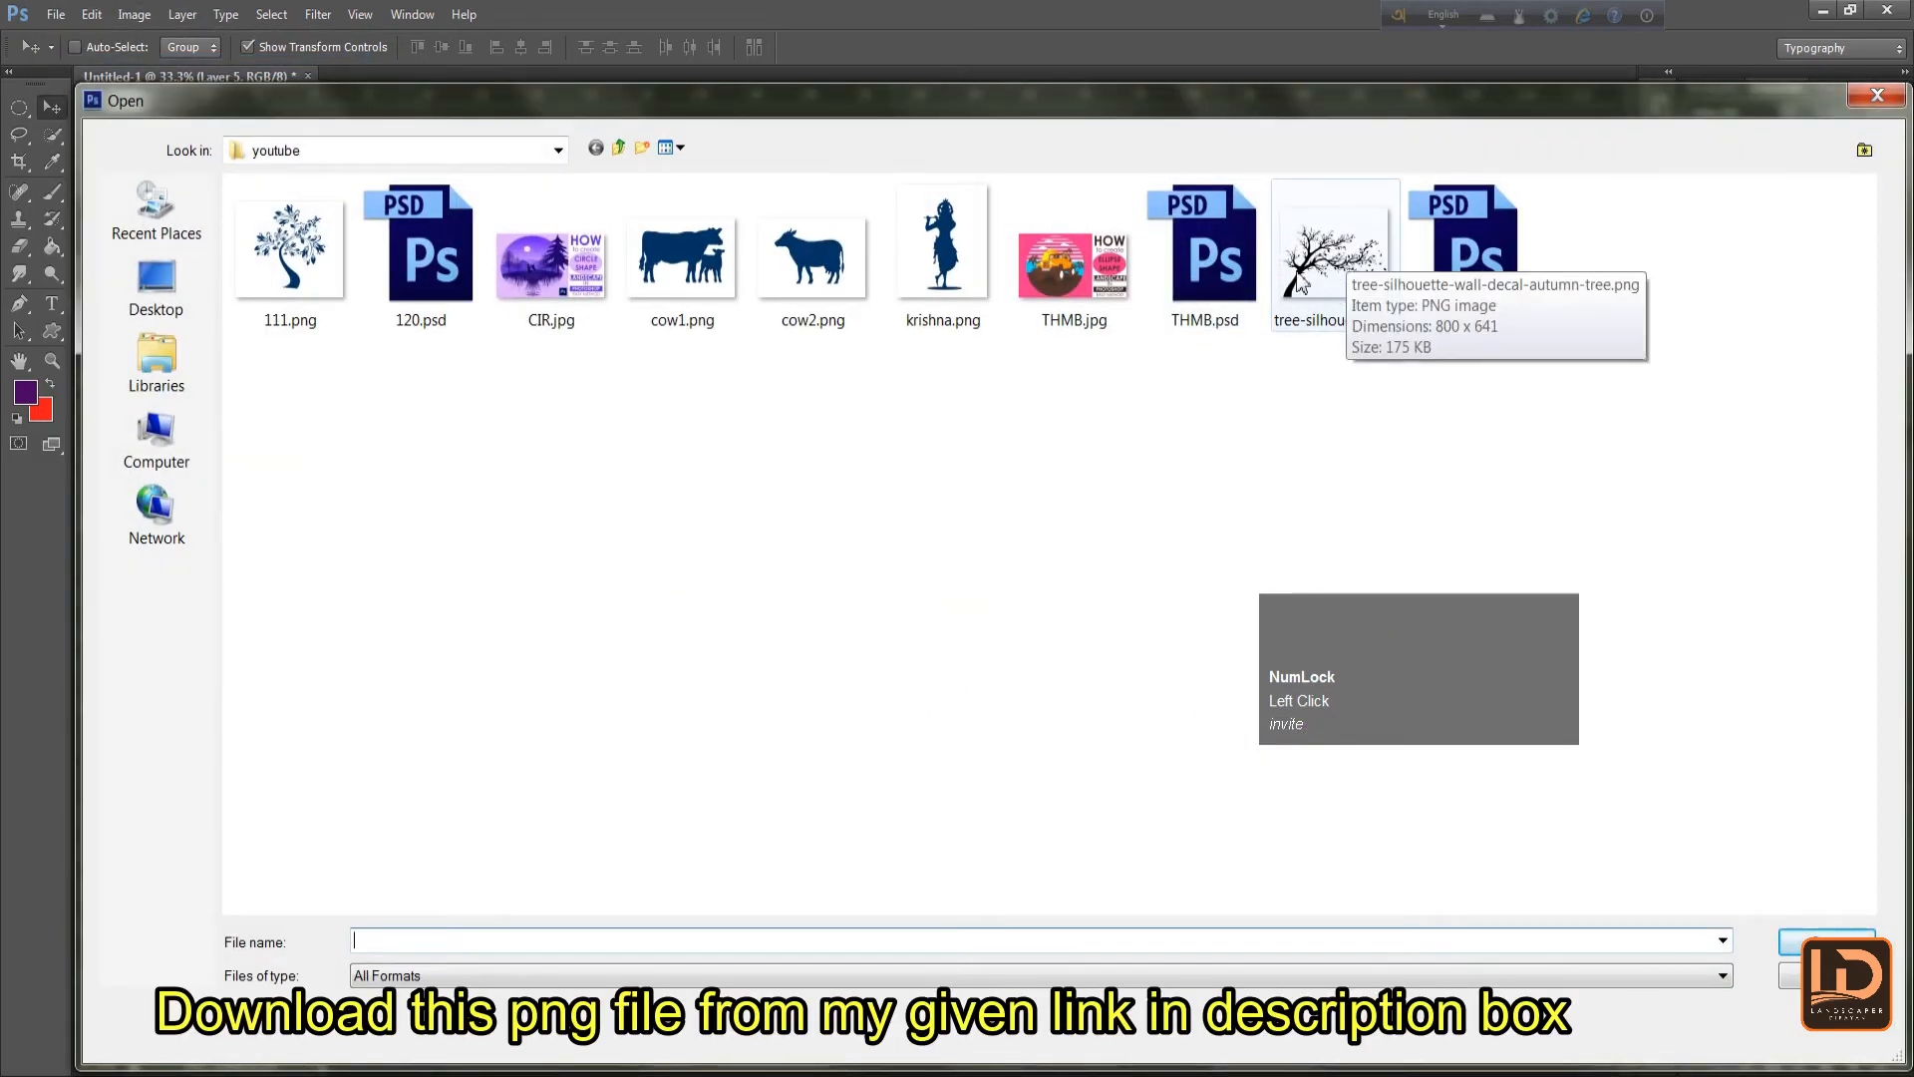
{"action": "left_click", "coordinate": [1329, 293]}
{"action": "key", "text": "Return"}
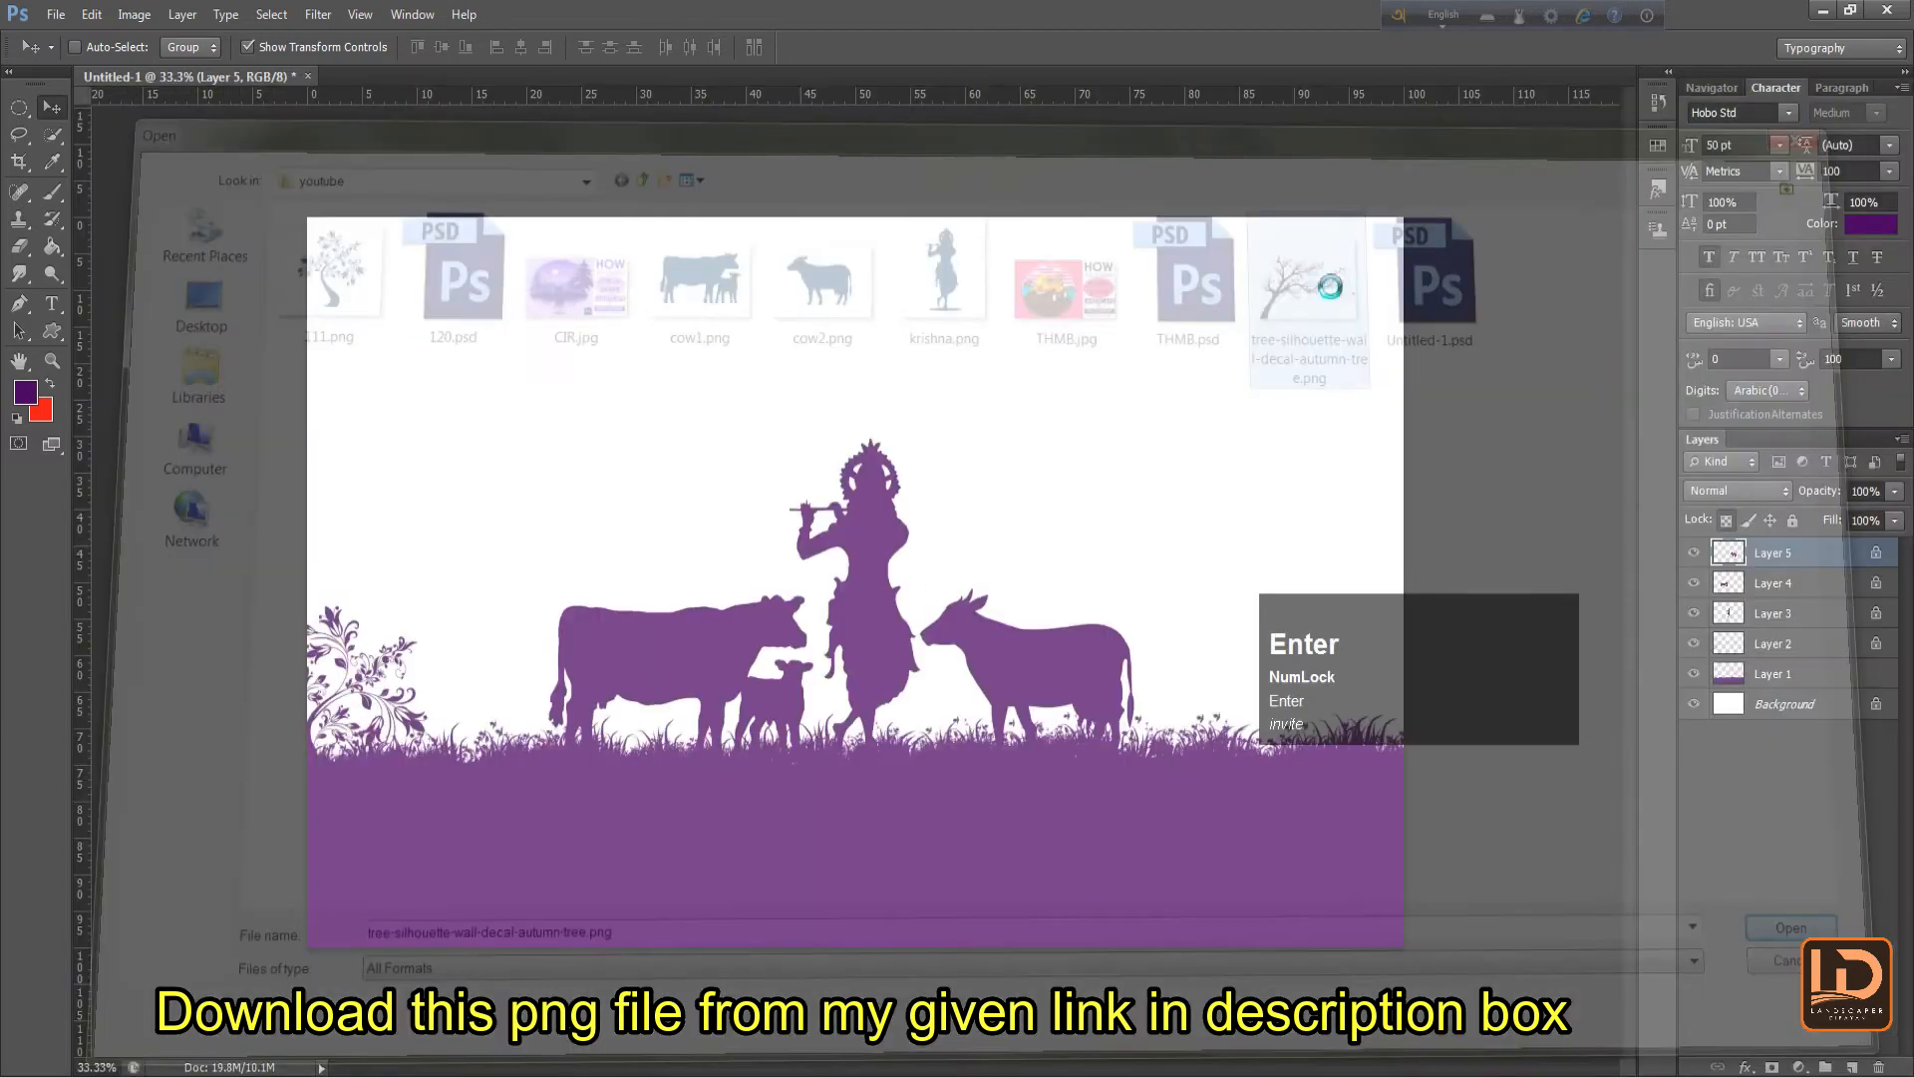
{"action": "left_click_drag", "start_coordinate": [685, 720], "coordinate": [559, 530]}
Enlarge the autumn tree to about 251% and flip it horizontally
{"action": "left_click_drag", "start_coordinate": [776, 586], "coordinate": [973, 724]}
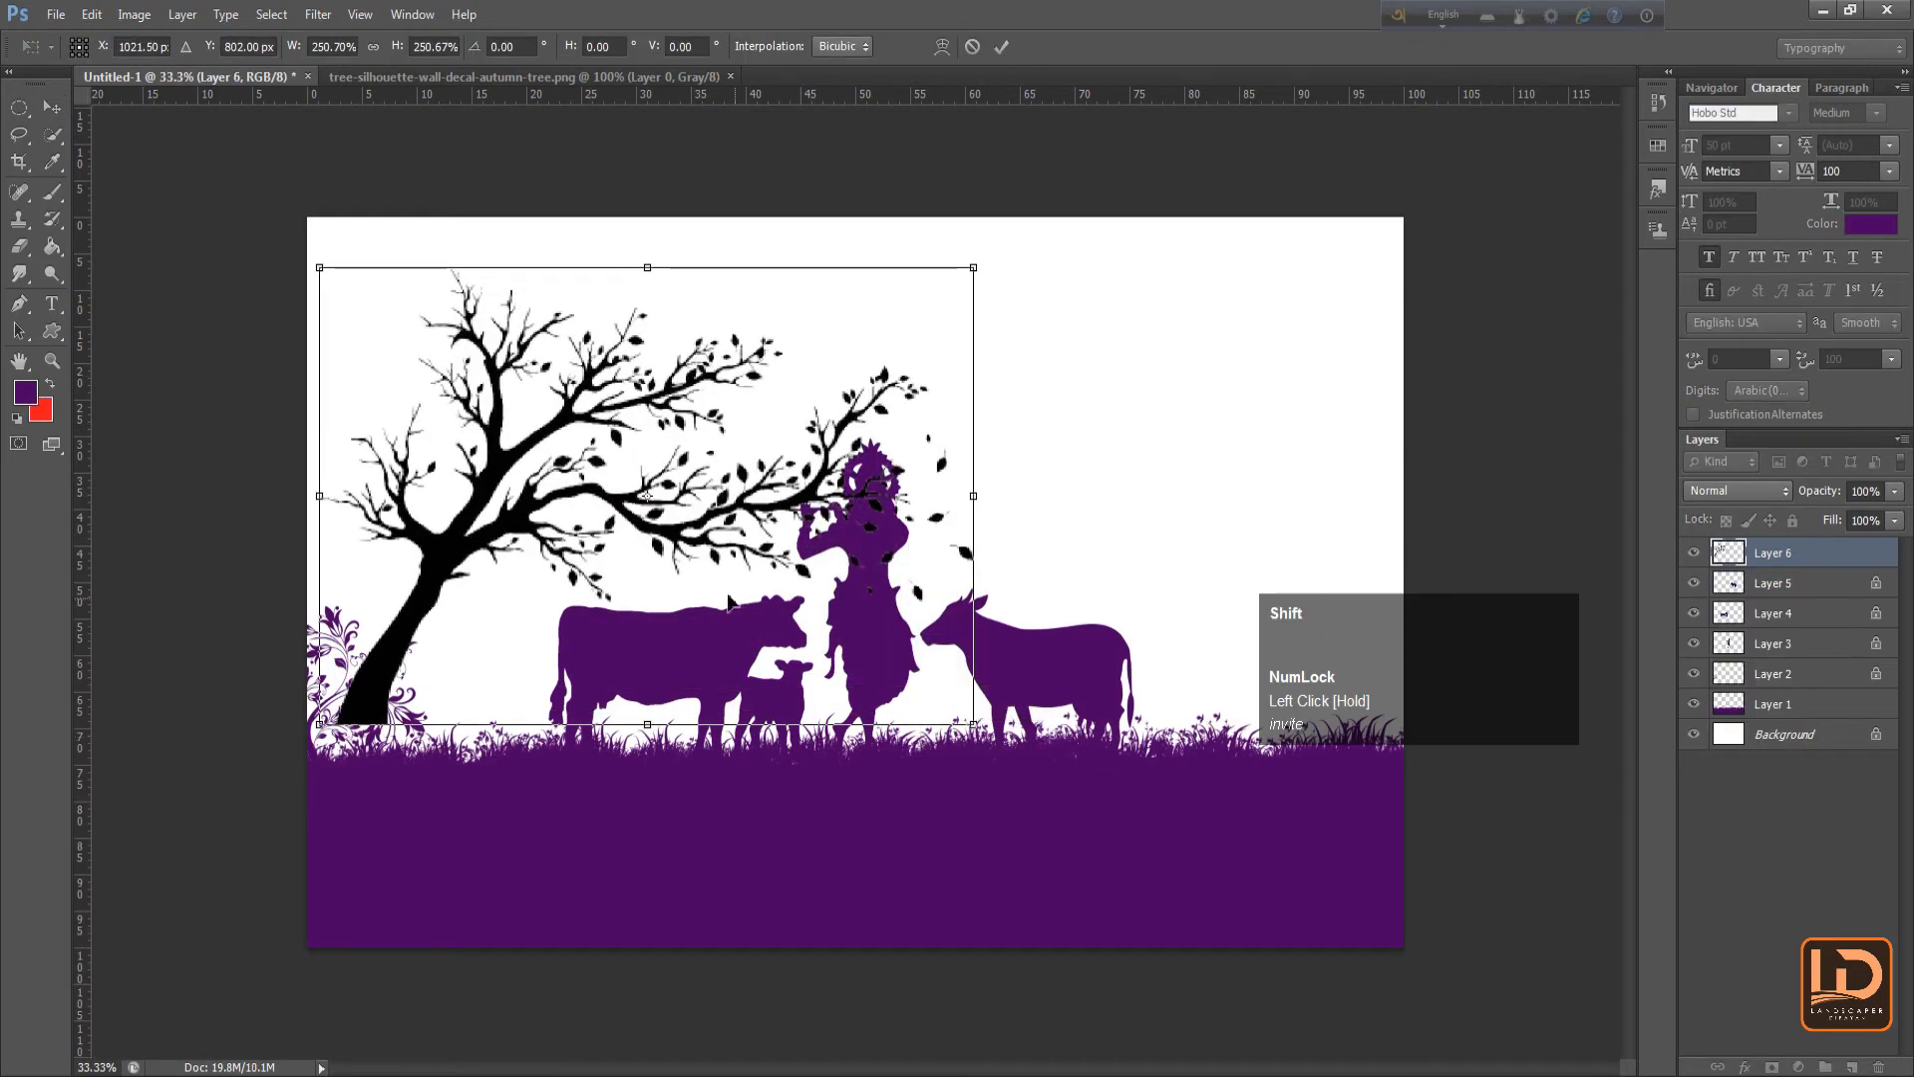
{"action": "key", "text": "Return"}
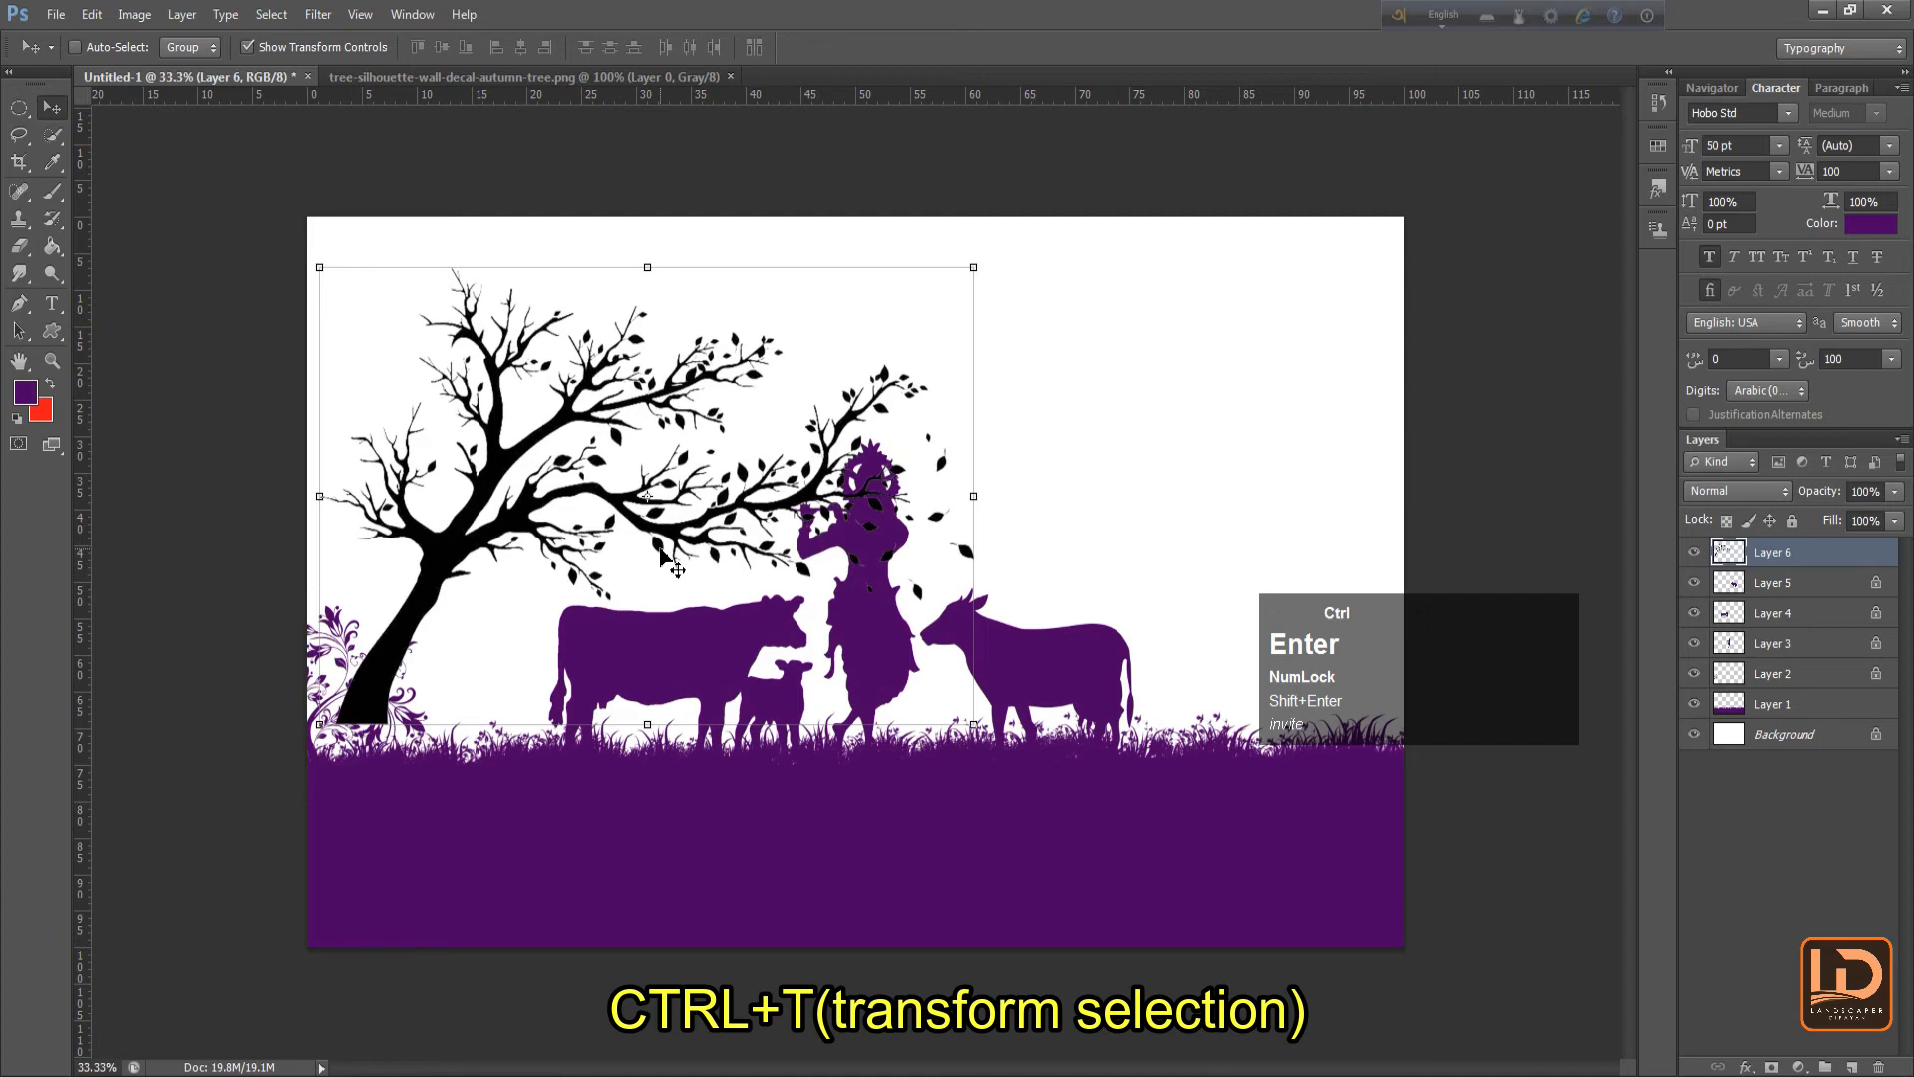
{"action": "key", "text": "ctrl+t"}
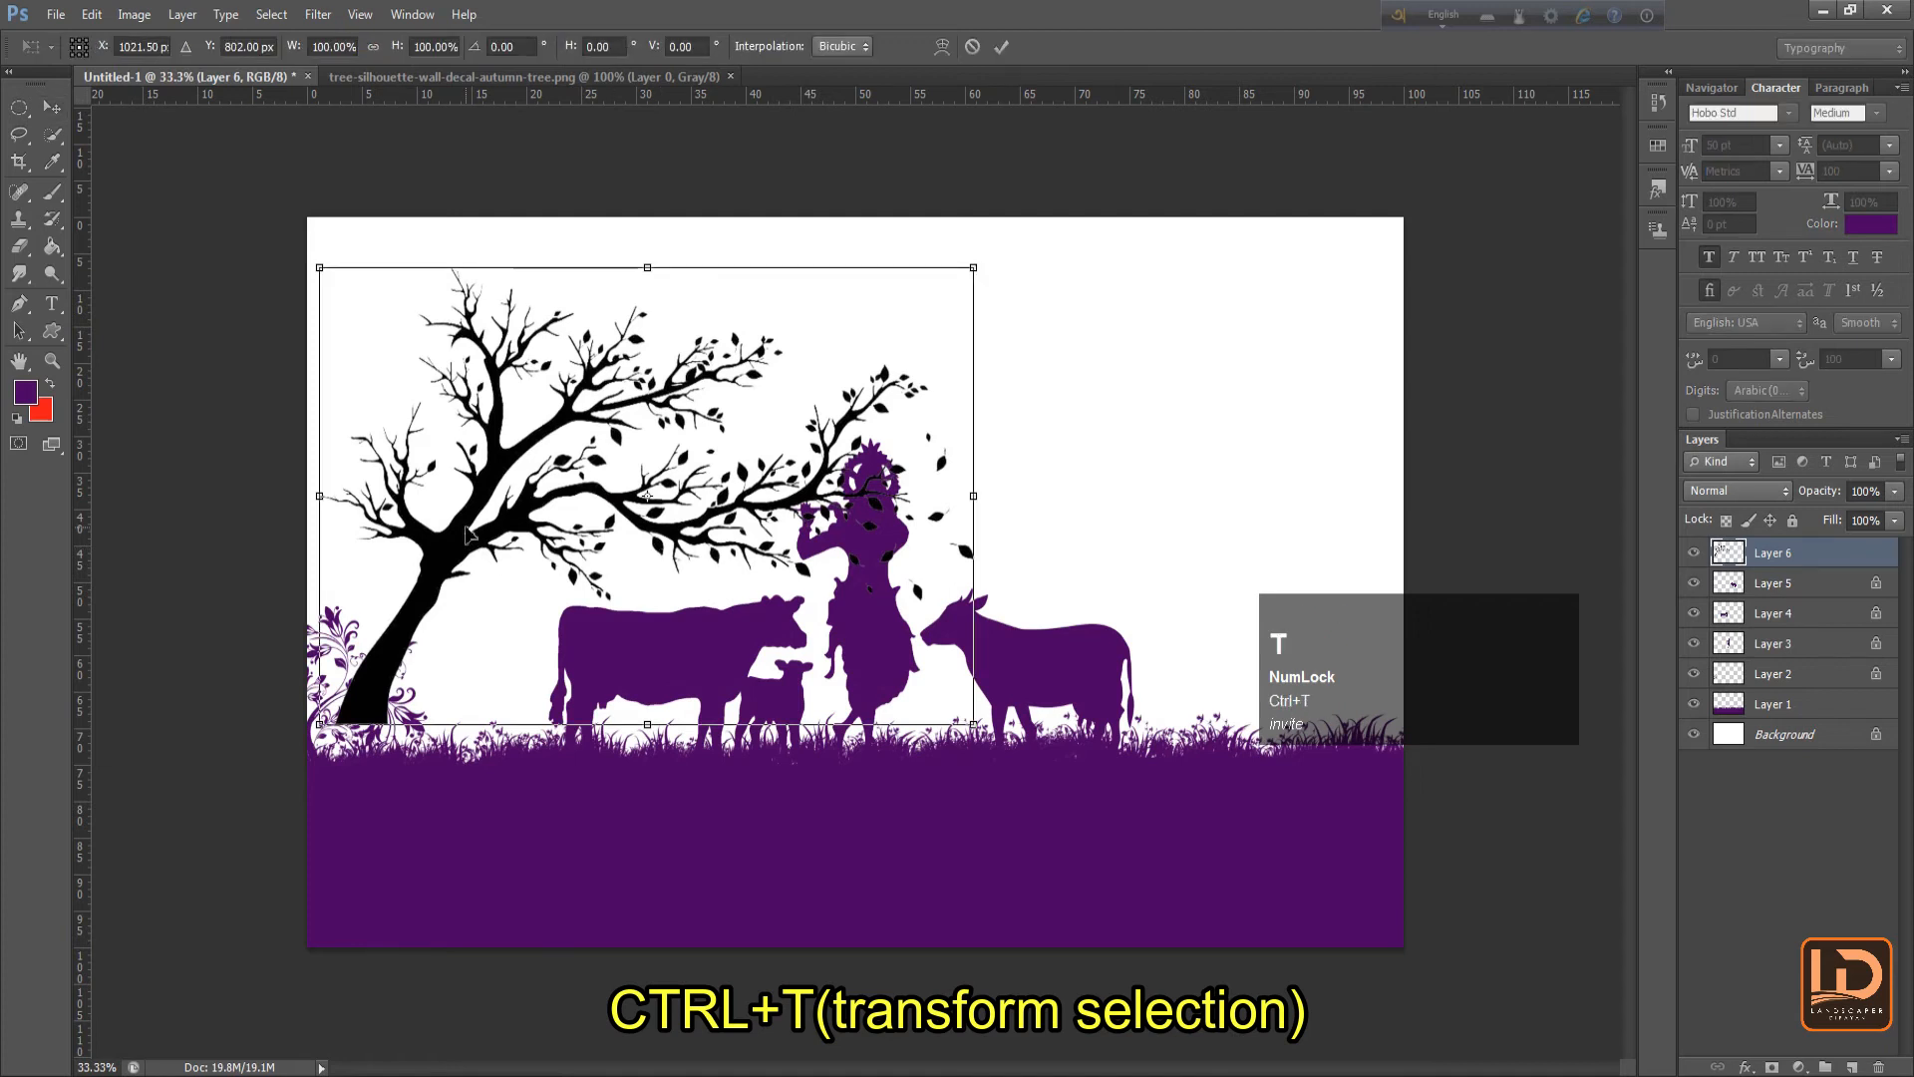
{"action": "right_click", "coordinate": [467, 533]}
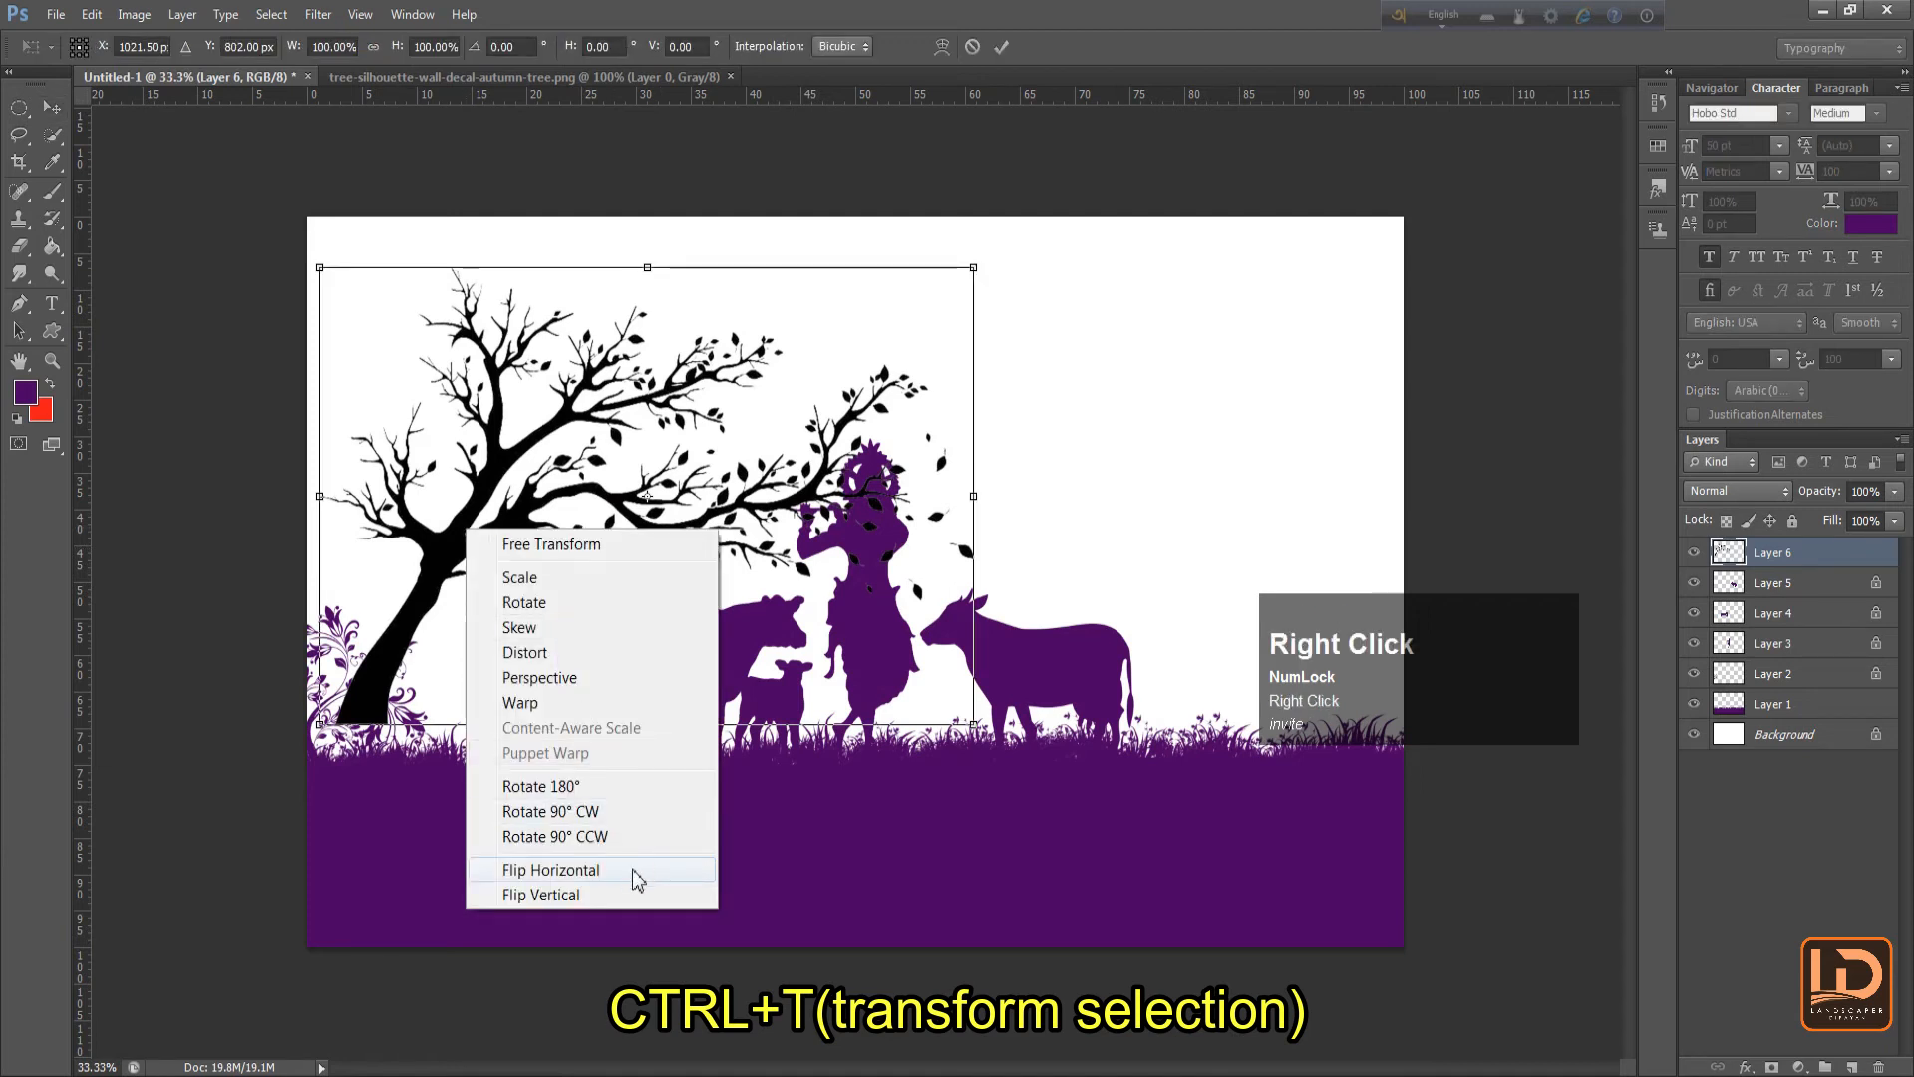
{"action": "left_click", "coordinate": [550, 869]}
{"action": "key", "text": "Return"}
Move the autumn tree to the canvas's right edge, with its trunk base at ground level and its branches reaching over the flute player
{"action": "left_click_drag", "start_coordinate": [997, 588], "coordinate": [1346, 624]}
{"action": "left_click_drag", "start_coordinate": [925, 608], "coordinate": [837, 652]}
{"action": "key", "text": "ctrl+plus"}
{"action": "key", "text": "space"}
{"action": "key", "text": "Left"}
{"action": "key", "text": "Down"}
{"action": "key", "text": "Down"}
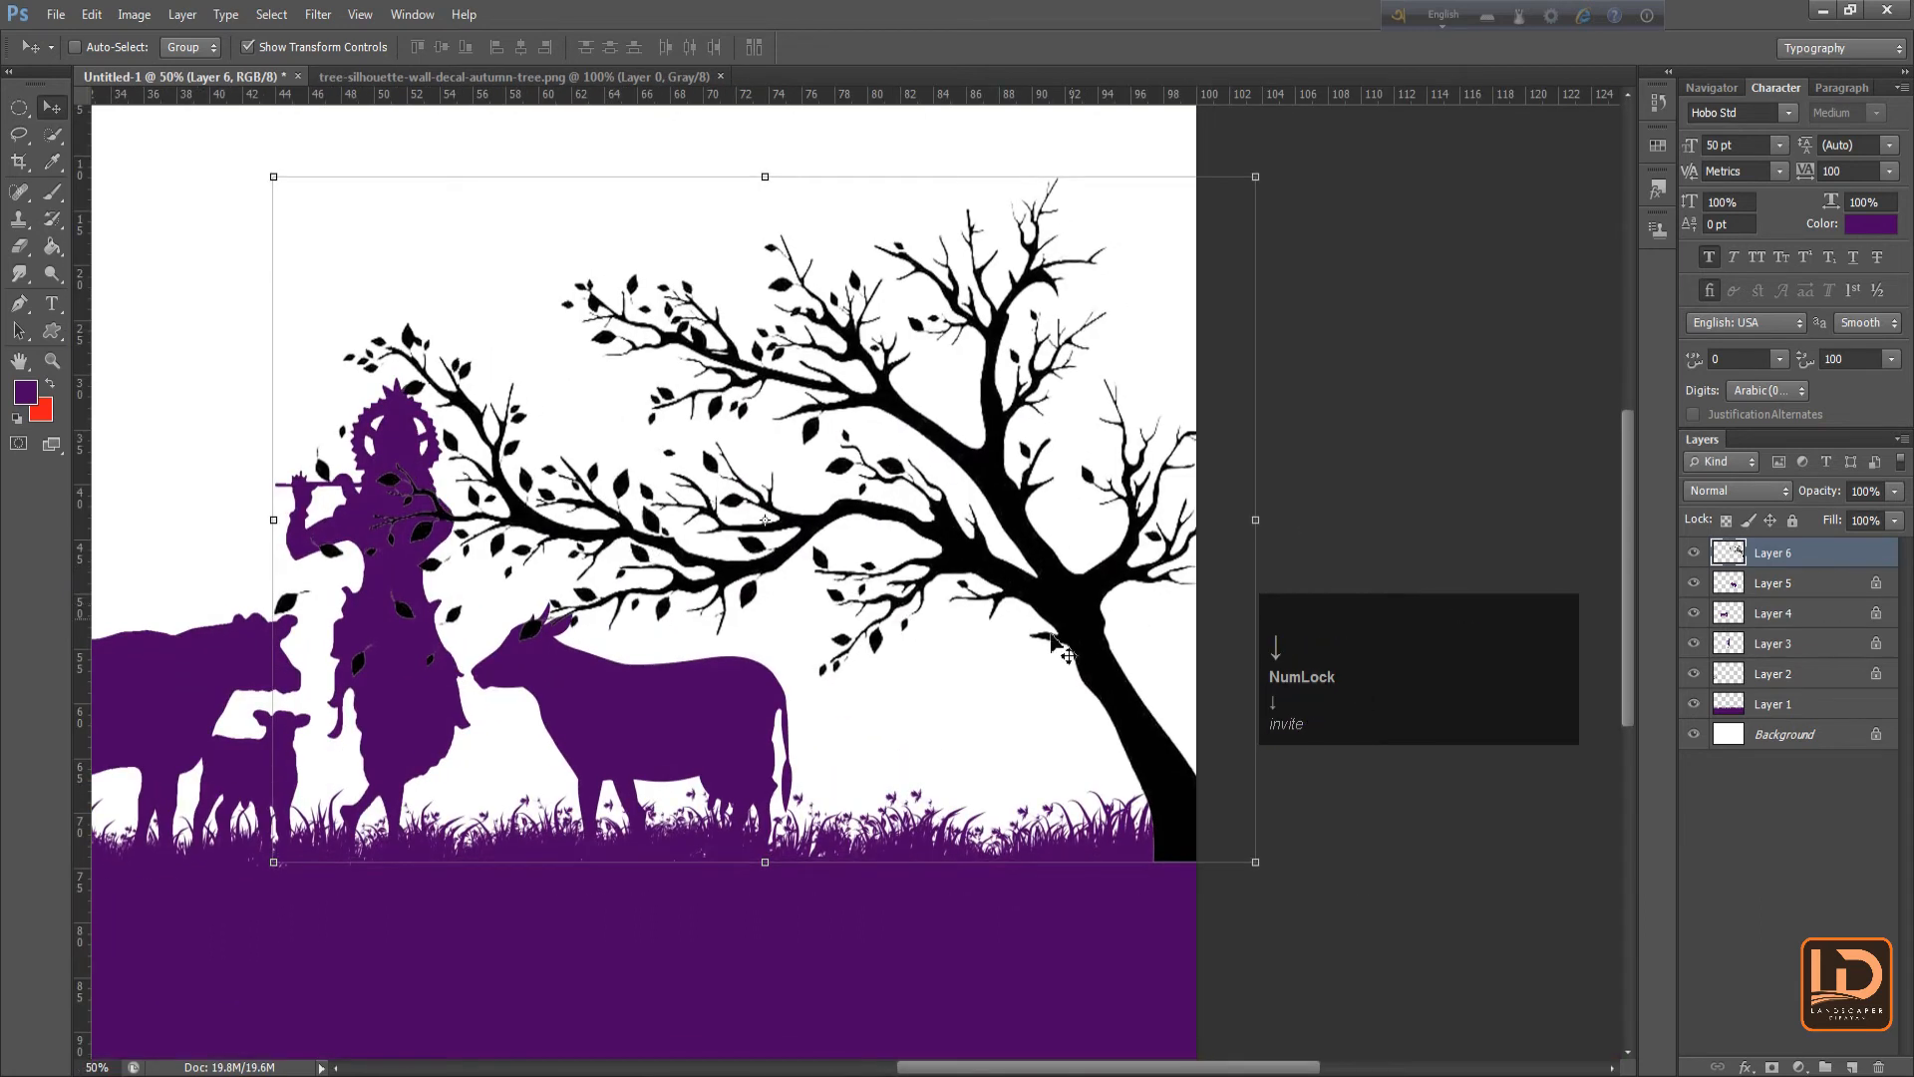
Rotate the autumn tree slightly clockwise so that its branches lift away from the flute player
{"action": "left_click_drag", "start_coordinate": [1253, 859], "coordinate": [1194, 858]}
{"action": "key", "text": "ctrl+minus"}
{"action": "left_click_drag", "start_coordinate": [1451, 244], "coordinate": [1539, 310]}
{"action": "key", "text": "Return"}
Reposition the rotated autumn tree with its trunk at the canvas's right edge and its base at the grass line
{"action": "left_click_drag", "start_coordinate": [1157, 574], "coordinate": [1229, 506]}
{"action": "key", "text": "Left"}
{"action": "key", "text": "Left"}
{"action": "key", "text": "Left"}
{"action": "key", "text": "Left"}
{"action": "key", "text": "Left"}
{"action": "key", "text": "Left"}
{"action": "key", "text": "Left"}
{"action": "key", "text": "Left"}
{"action": "key", "text": "Left"}
{"action": "key", "text": "Left"}
{"action": "key", "text": "Left"}
{"action": "key", "text": "Left"}
{"action": "key", "text": "Left"}
{"action": "key", "text": "Left"}
{"action": "key", "text": "Left"}
{"action": "key", "text": "Left"}
{"action": "key", "text": "Left"}
{"action": "key", "text": "Left"}
{"action": "key", "text": "Left"}
{"action": "key", "text": "Left"}
{"action": "key", "text": "Left"}
{"action": "key", "text": "Down"}
{"action": "key", "text": "Down"}
{"action": "key", "text": "Down"}
{"action": "key", "text": "Down"}
{"action": "key", "text": "Down"}
{"action": "key", "text": "Down"}
{"action": "key", "text": "Down"}
{"action": "key", "text": "Down"}
{"action": "key", "text": "Down"}
{"action": "key", "text": "Down"}
{"action": "key", "text": "Down"}
{"action": "key", "text": "Down"}
{"action": "key", "text": "Down"}
{"action": "key", "text": "Down"}
{"action": "key", "text": "Down"}
{"action": "key", "text": "Down"}
{"action": "key", "text": "Down"}
{"action": "key", "text": "Down"}
{"action": "key", "text": "Down"}
{"action": "key", "text": "Down"}
{"action": "key", "text": "Down"}
{"action": "key", "text": "Down"}
{"action": "key", "text": "Down"}
Lock the tree layer's transparent pixels, fill it with the dark purple foreground colour and nudge the trunk base into the ground
{"action": "left_click", "coordinate": [1731, 523]}
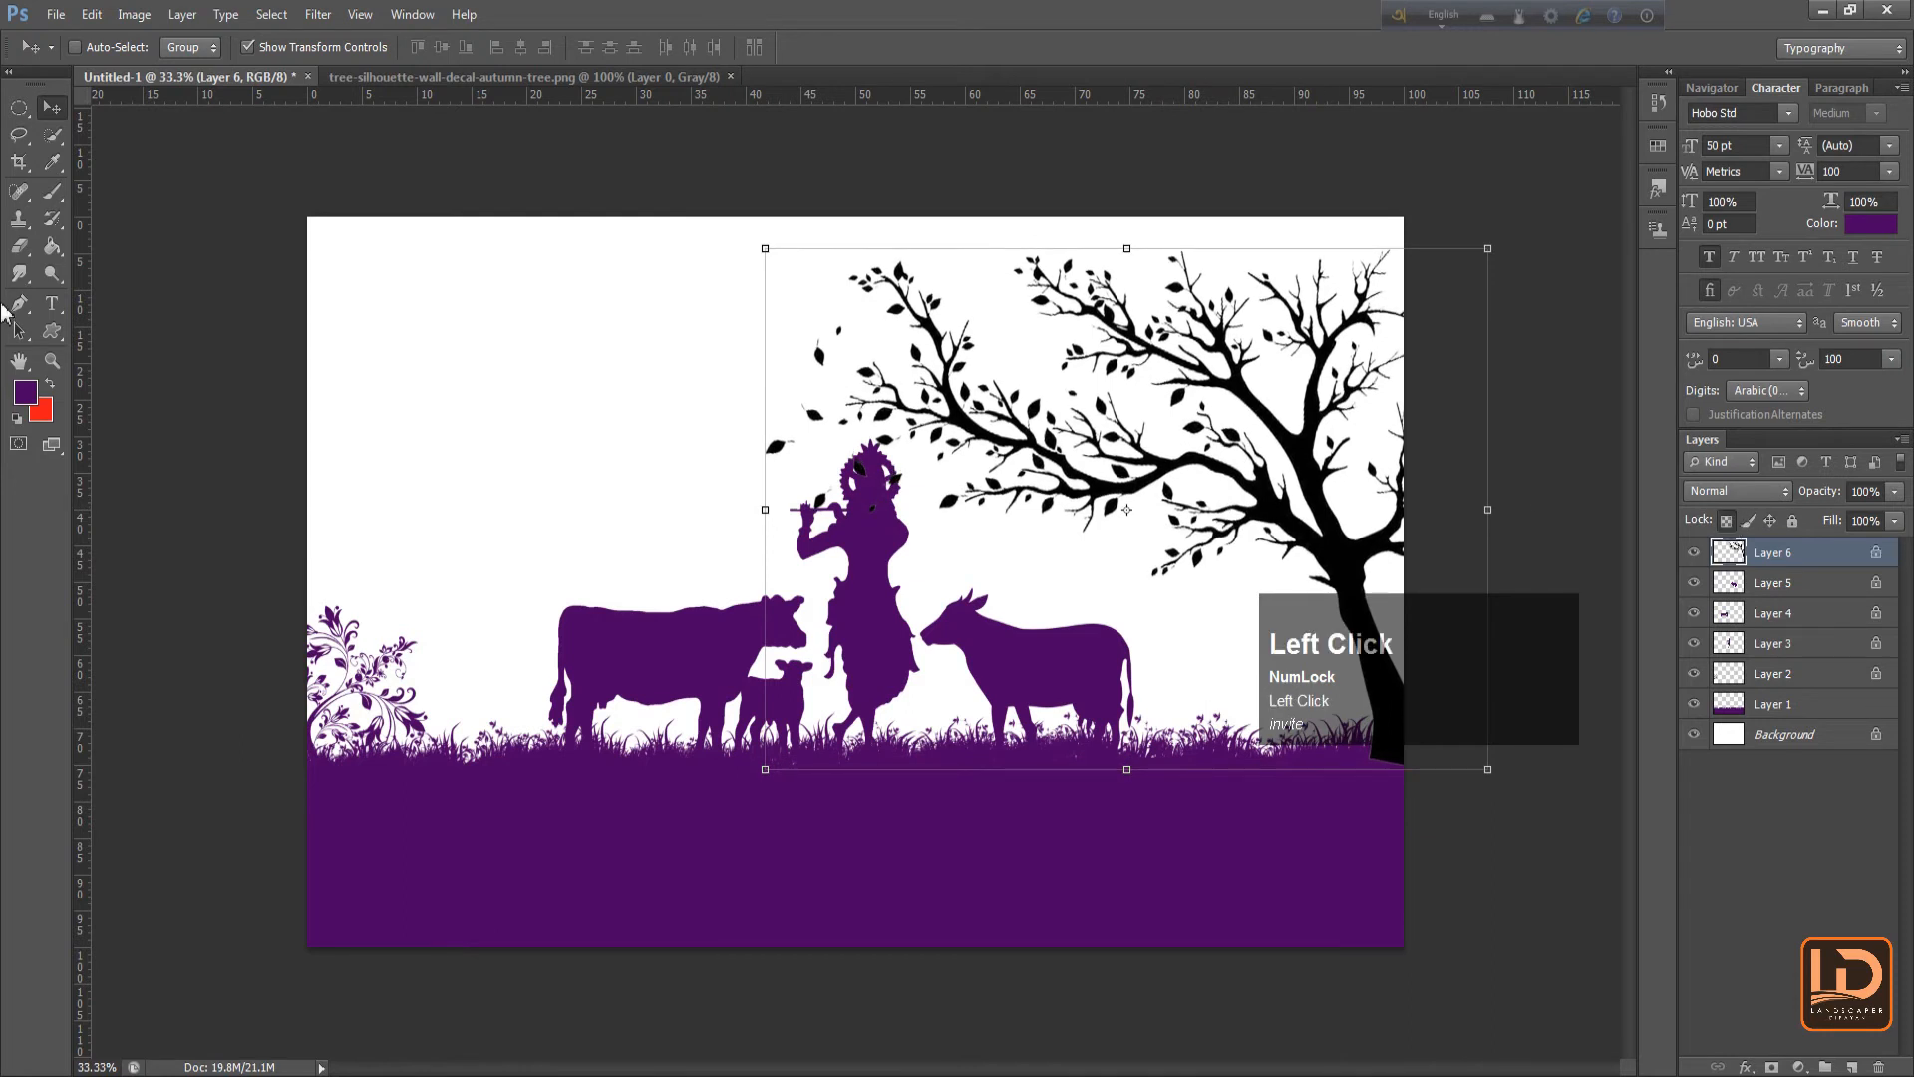
{"action": "key", "text": "alt+BackSpace"}
{"action": "key", "text": "Left"}
{"action": "key", "text": "Left"}
{"action": "key", "text": "Down"}
{"action": "key", "text": "Down"}
{"action": "key", "text": "Down"}
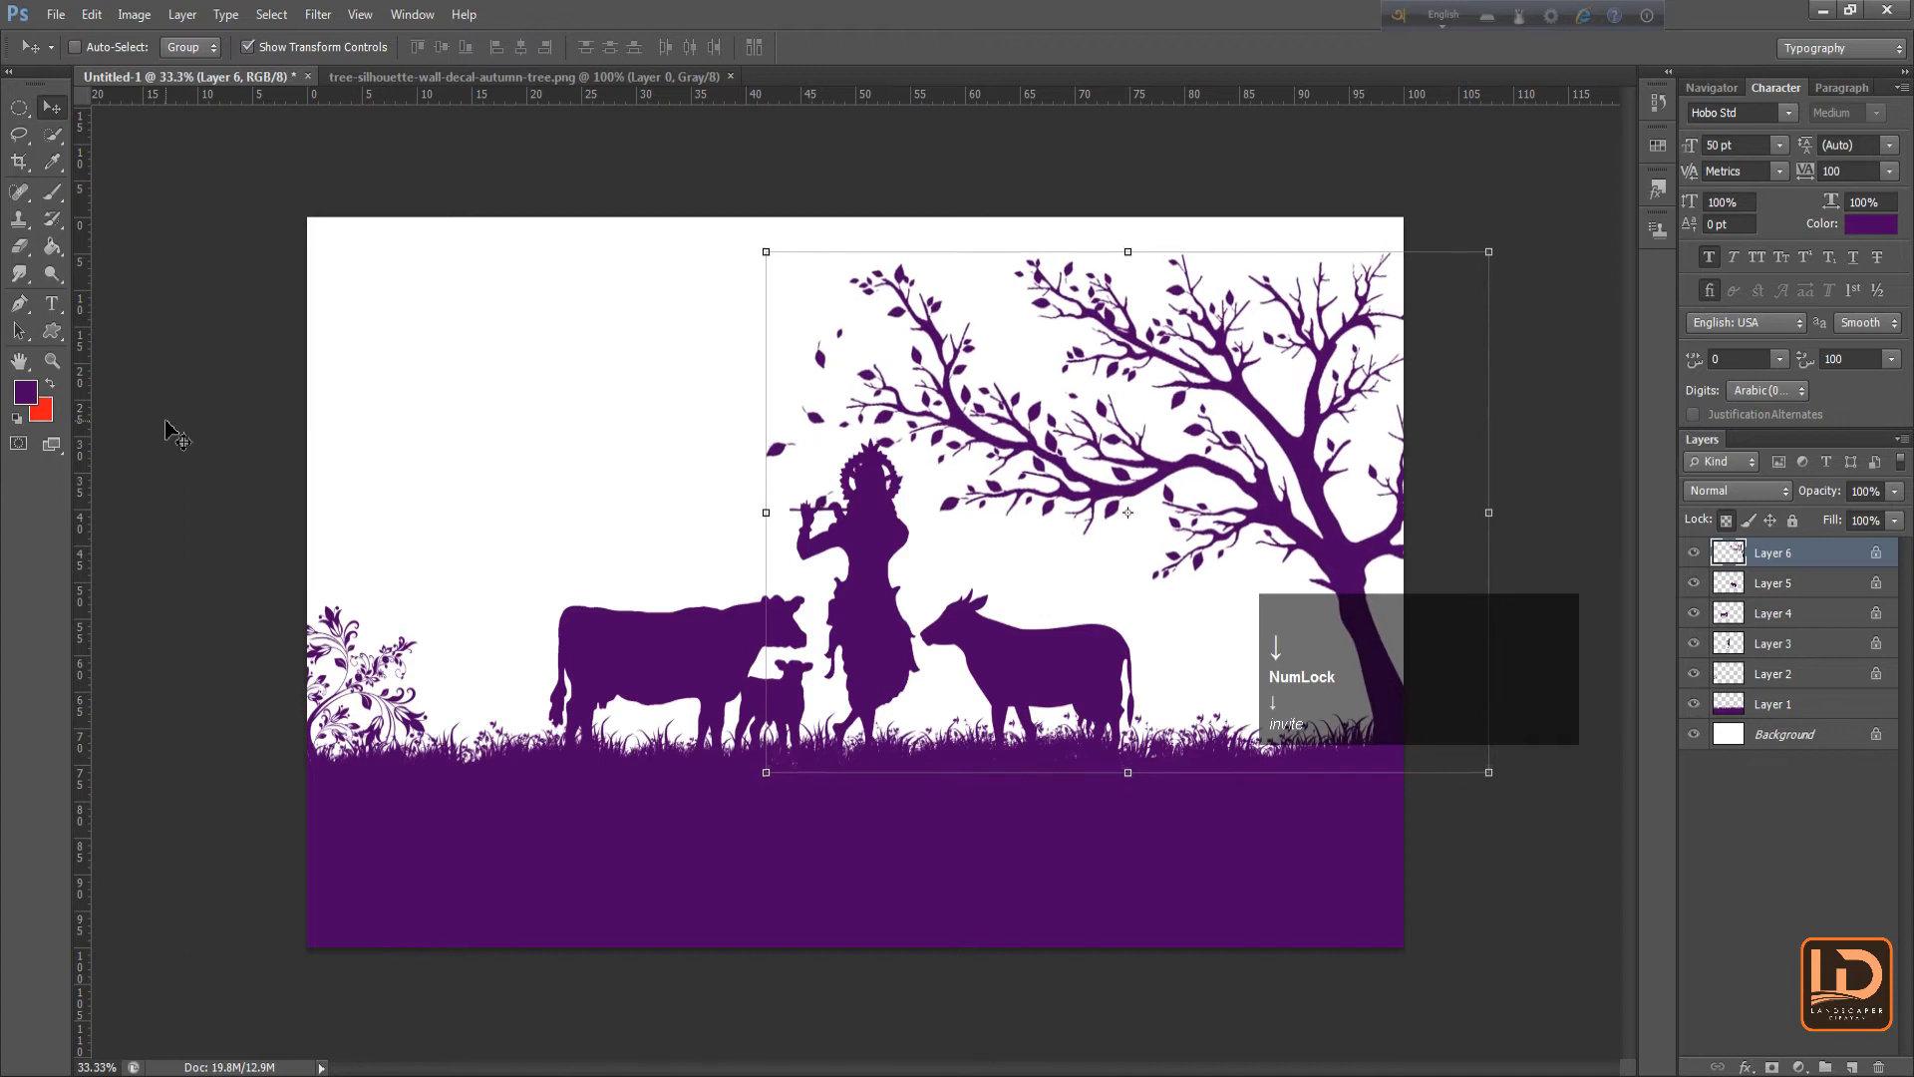
{"action": "key", "text": "Return"}
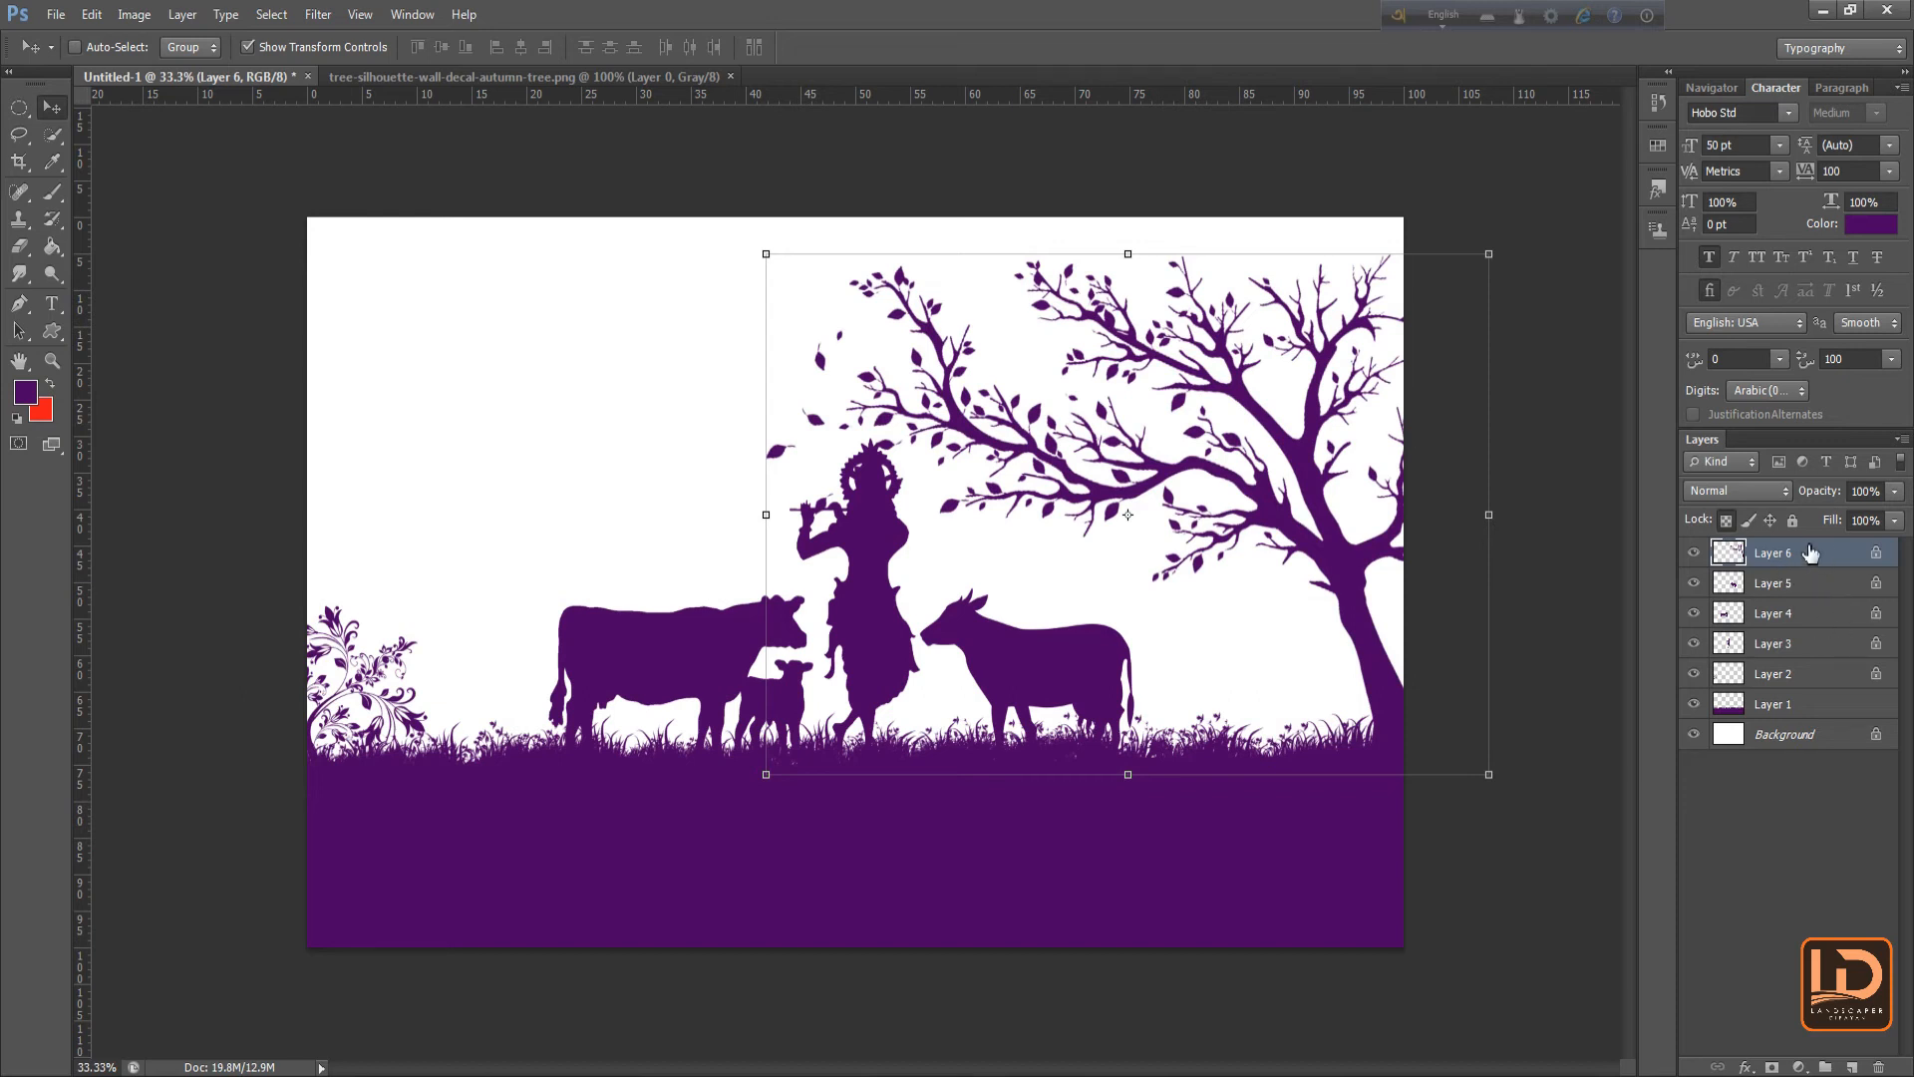
Group Layers 2 to 6, leaving Layer 1 outside, and check the group's contents by toggling its visibility
{"action": "key", "text": "ctrl"}
{"action": "left_click", "coordinate": [1798, 588], "text": "ctrl"}
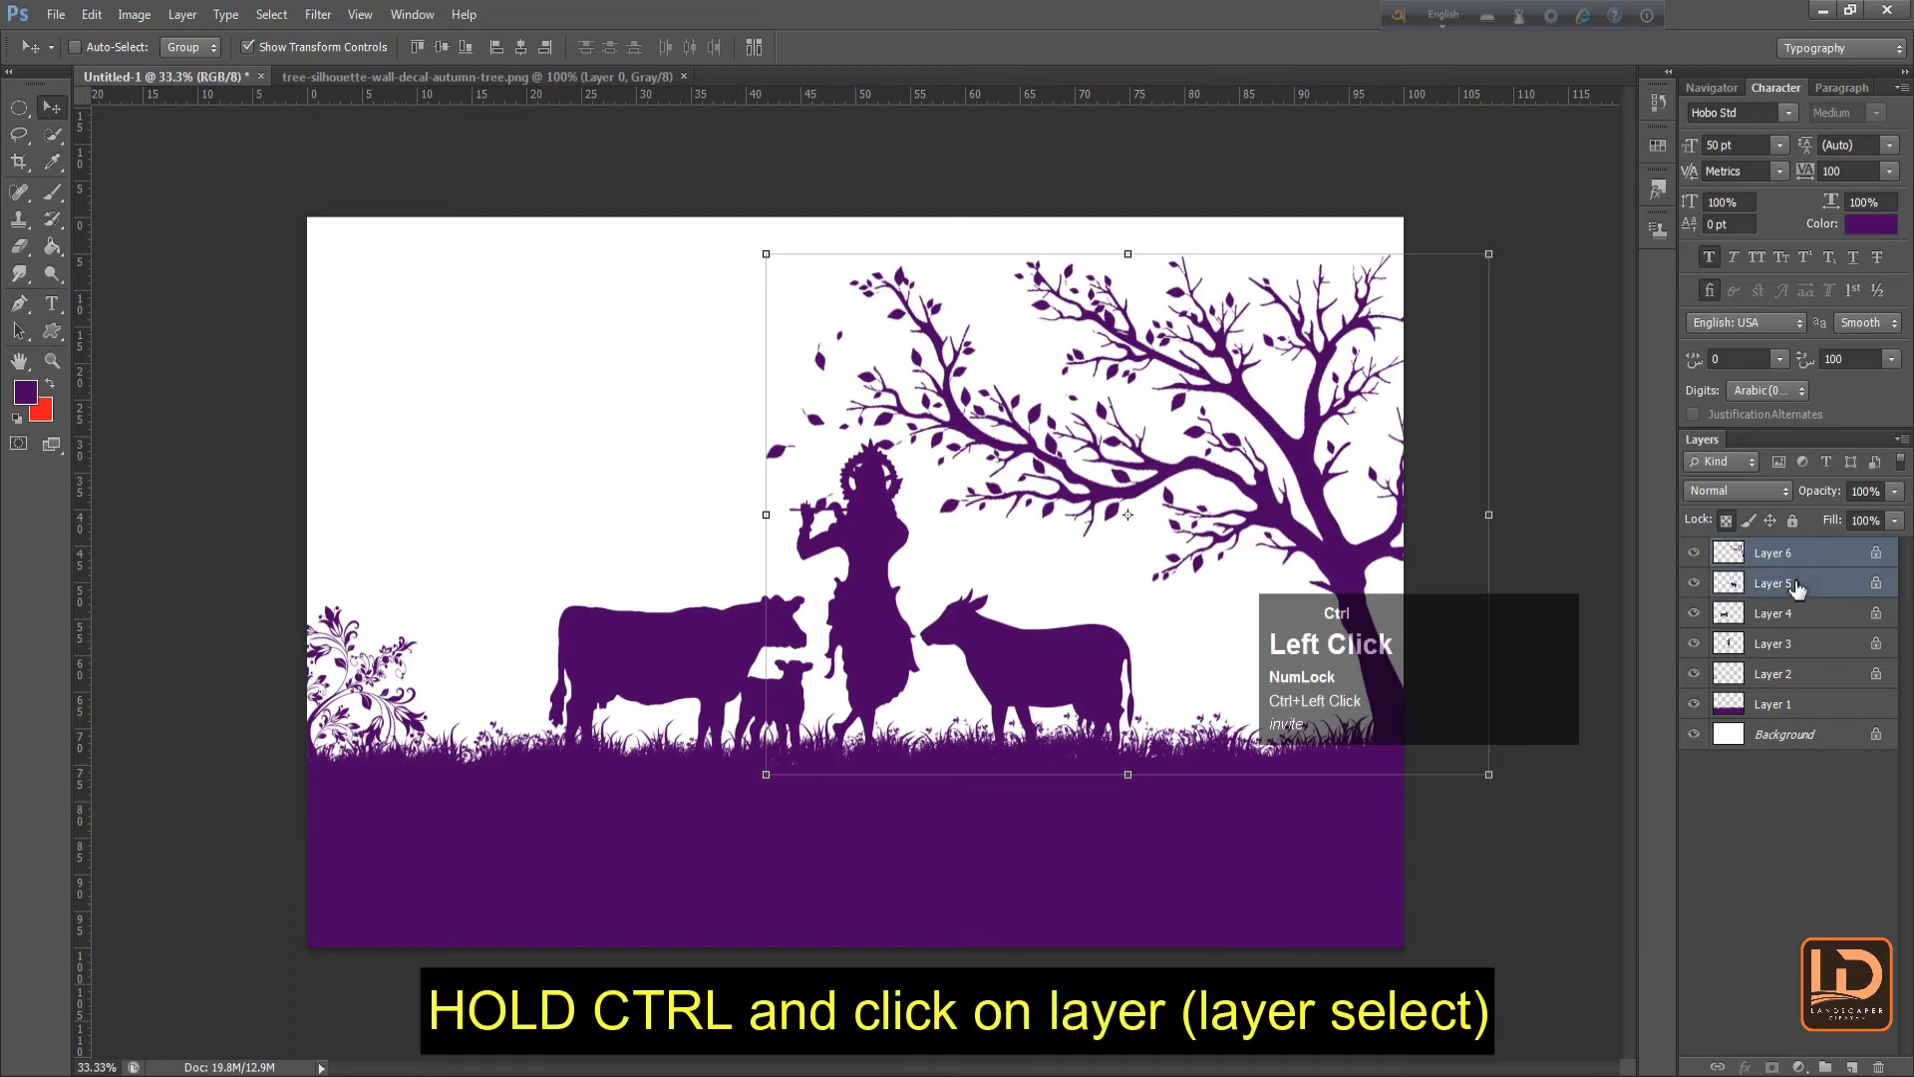
{"action": "left_click", "coordinate": [1808, 613], "text": "ctrl"}
{"action": "left_click", "coordinate": [1817, 646], "text": "ctrl"}
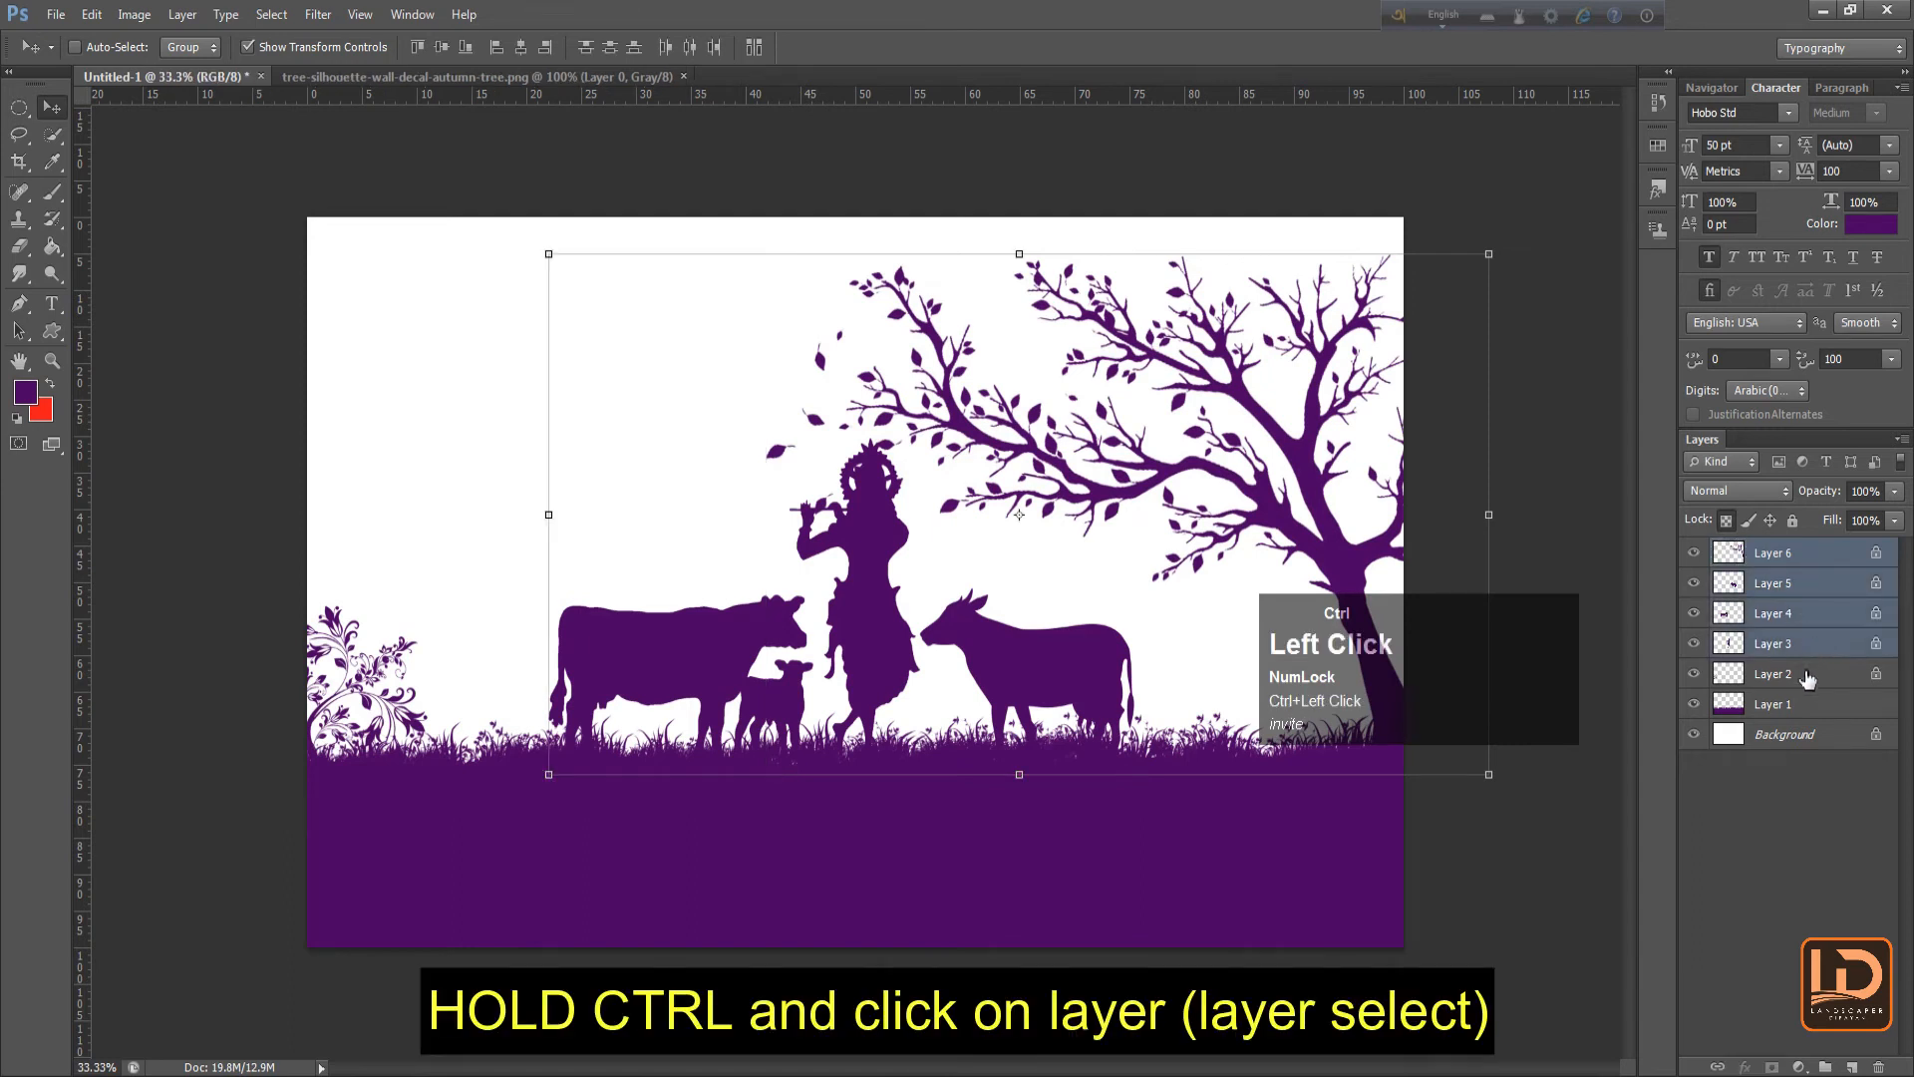
{"action": "left_click", "coordinate": [1805, 676], "text": "ctrl"}
{"action": "left_click", "coordinate": [1795, 706], "text": "ctrl"}
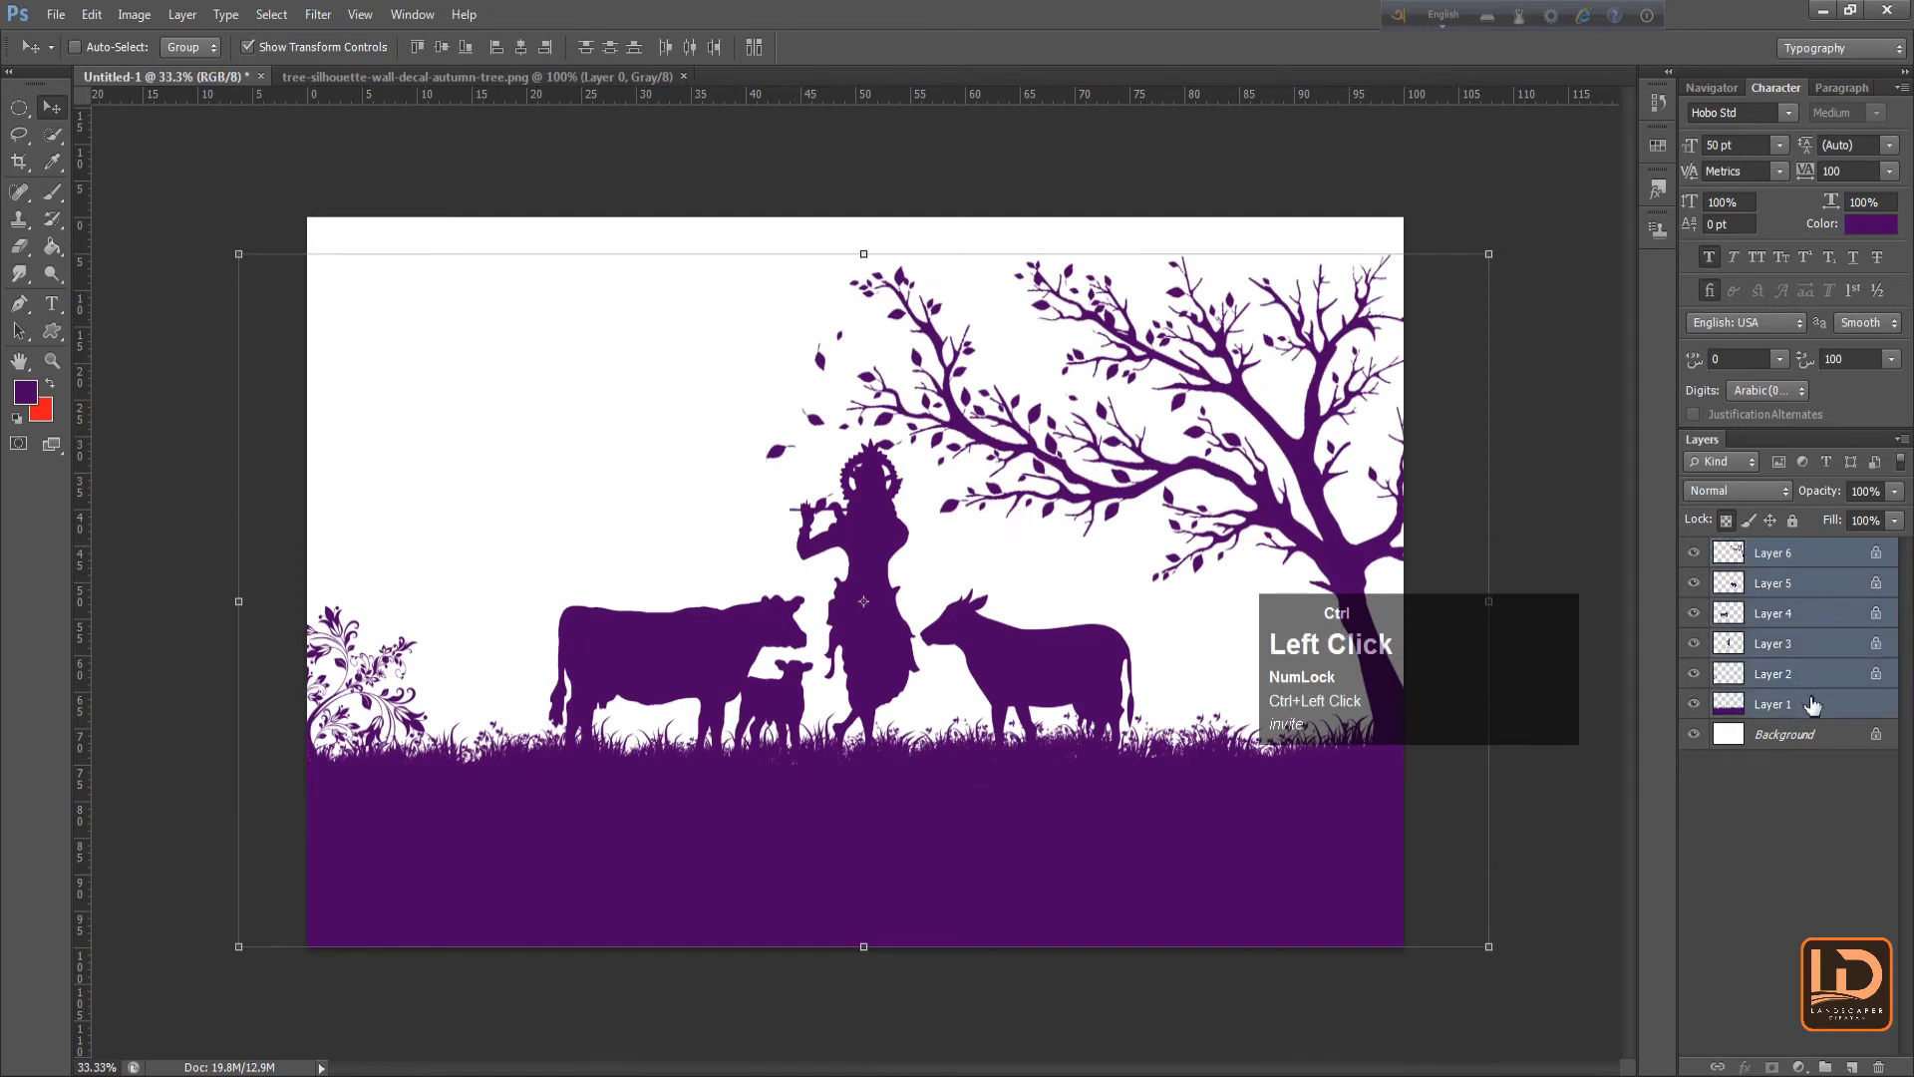
{"action": "left_click", "coordinate": [1812, 705], "text": "ctrl"}
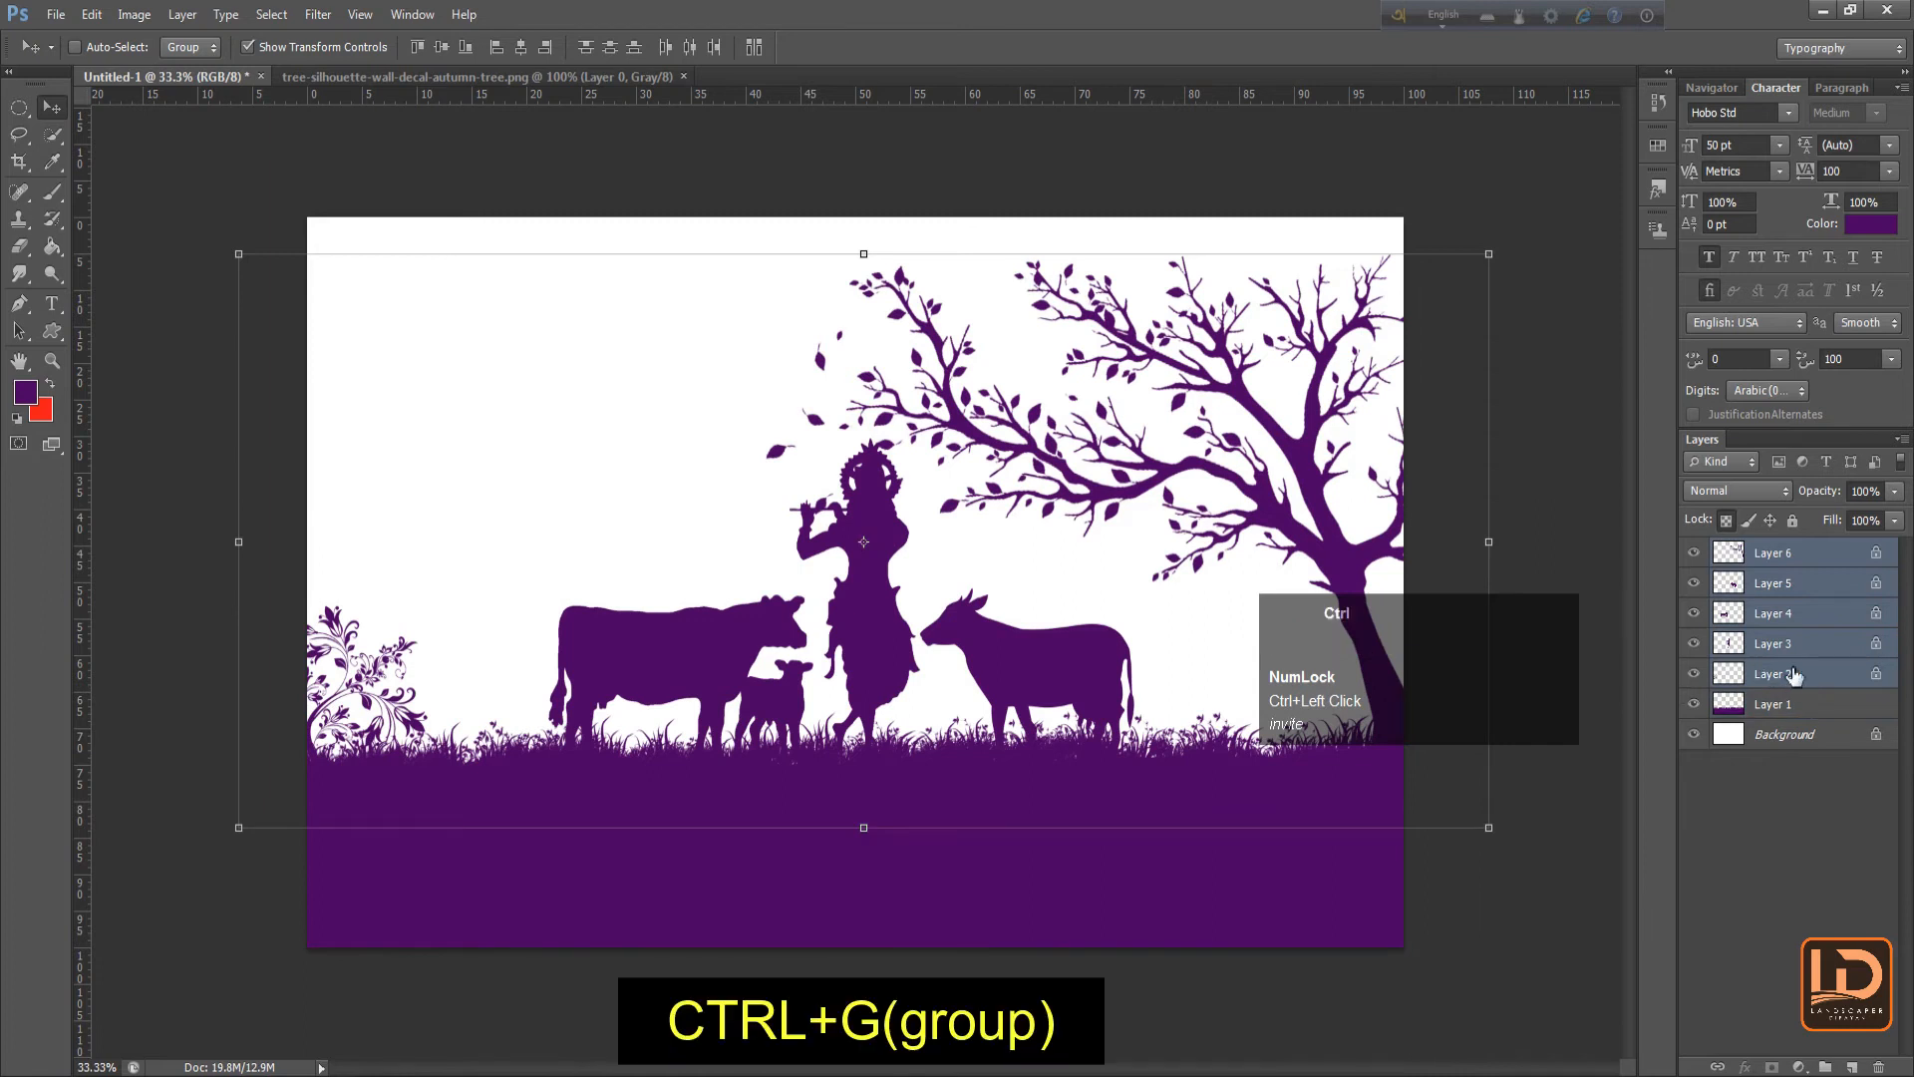
{"action": "key", "text": "ctrl+g"}
{"action": "left_click", "coordinate": [1694, 551]}
{"action": "left_click", "coordinate": [1694, 550]}
{"action": "left_click", "coordinate": [1694, 550]}
{"action": "left_click", "coordinate": [1694, 550]}
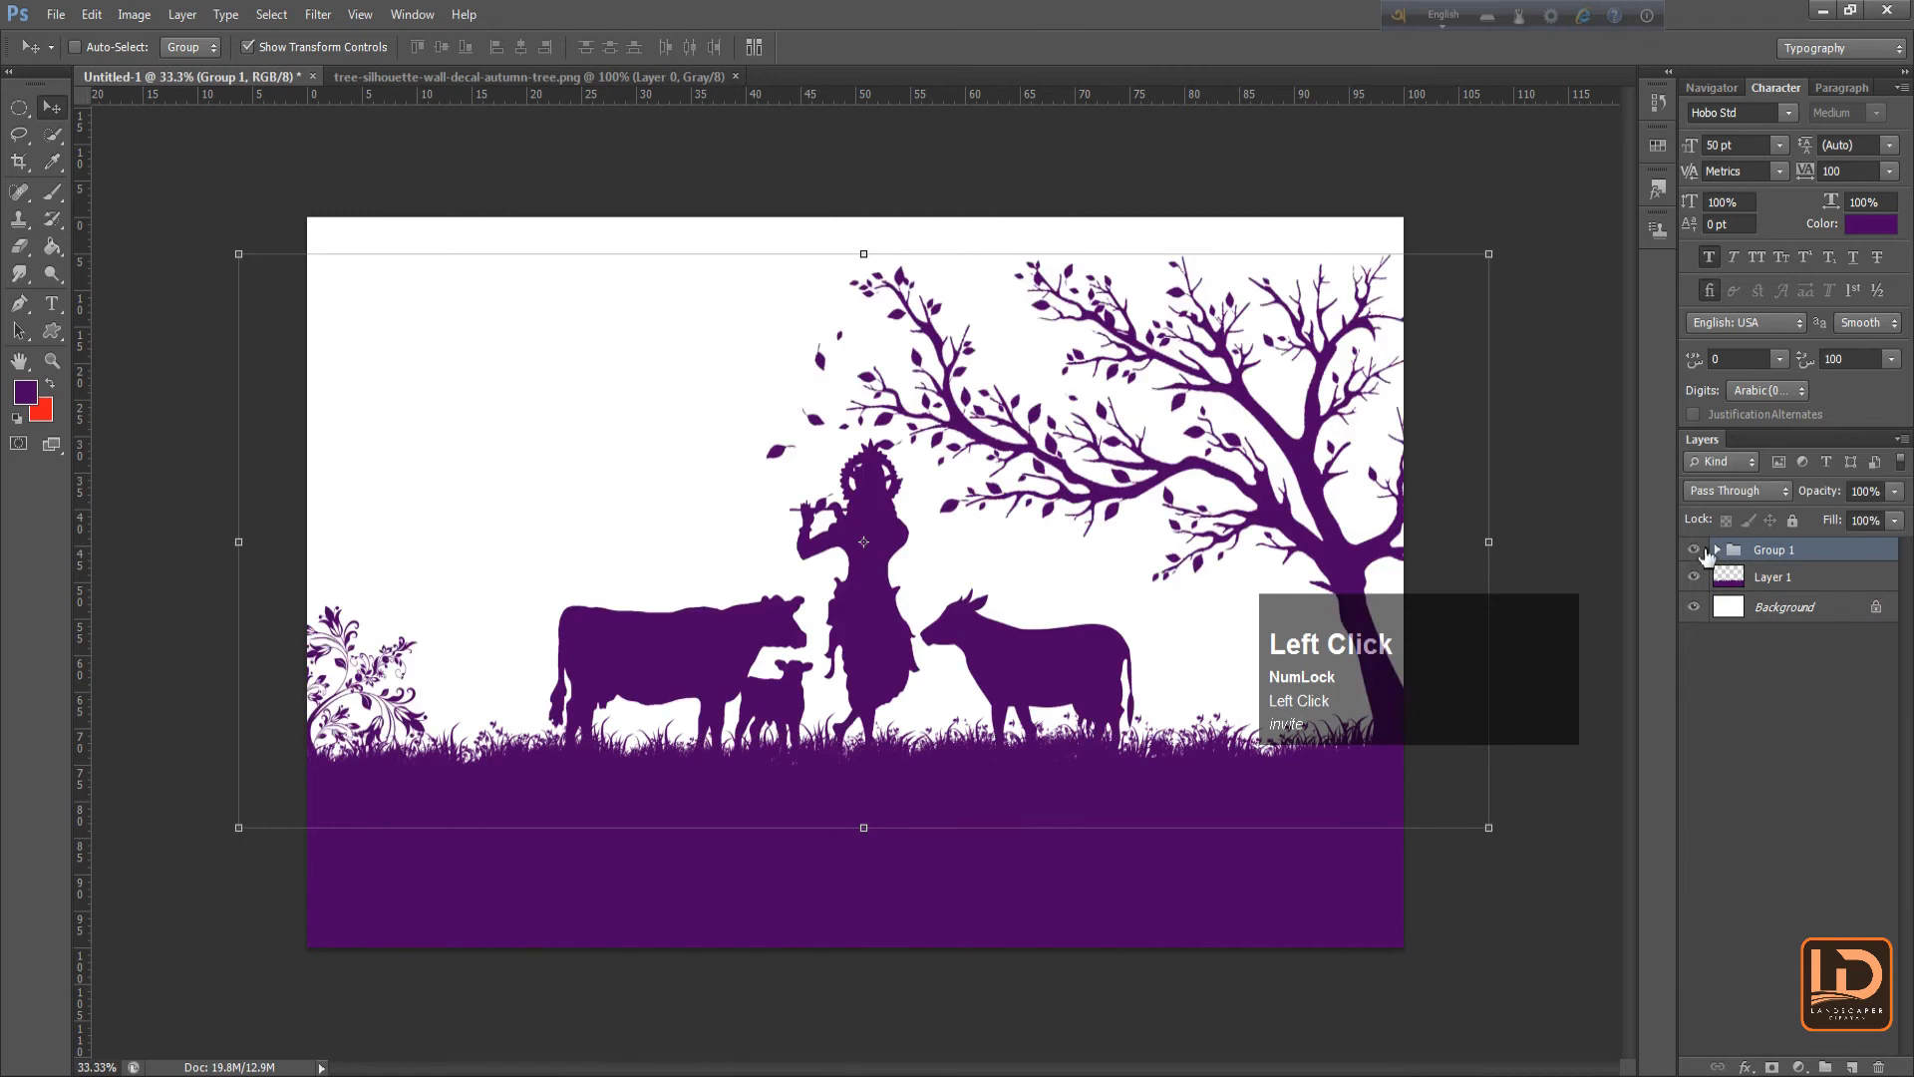
Rename Layer 1 as land
{"action": "left_click", "coordinate": [1773, 576]}
{"action": "double_click", "coordinate": [1772, 576]}
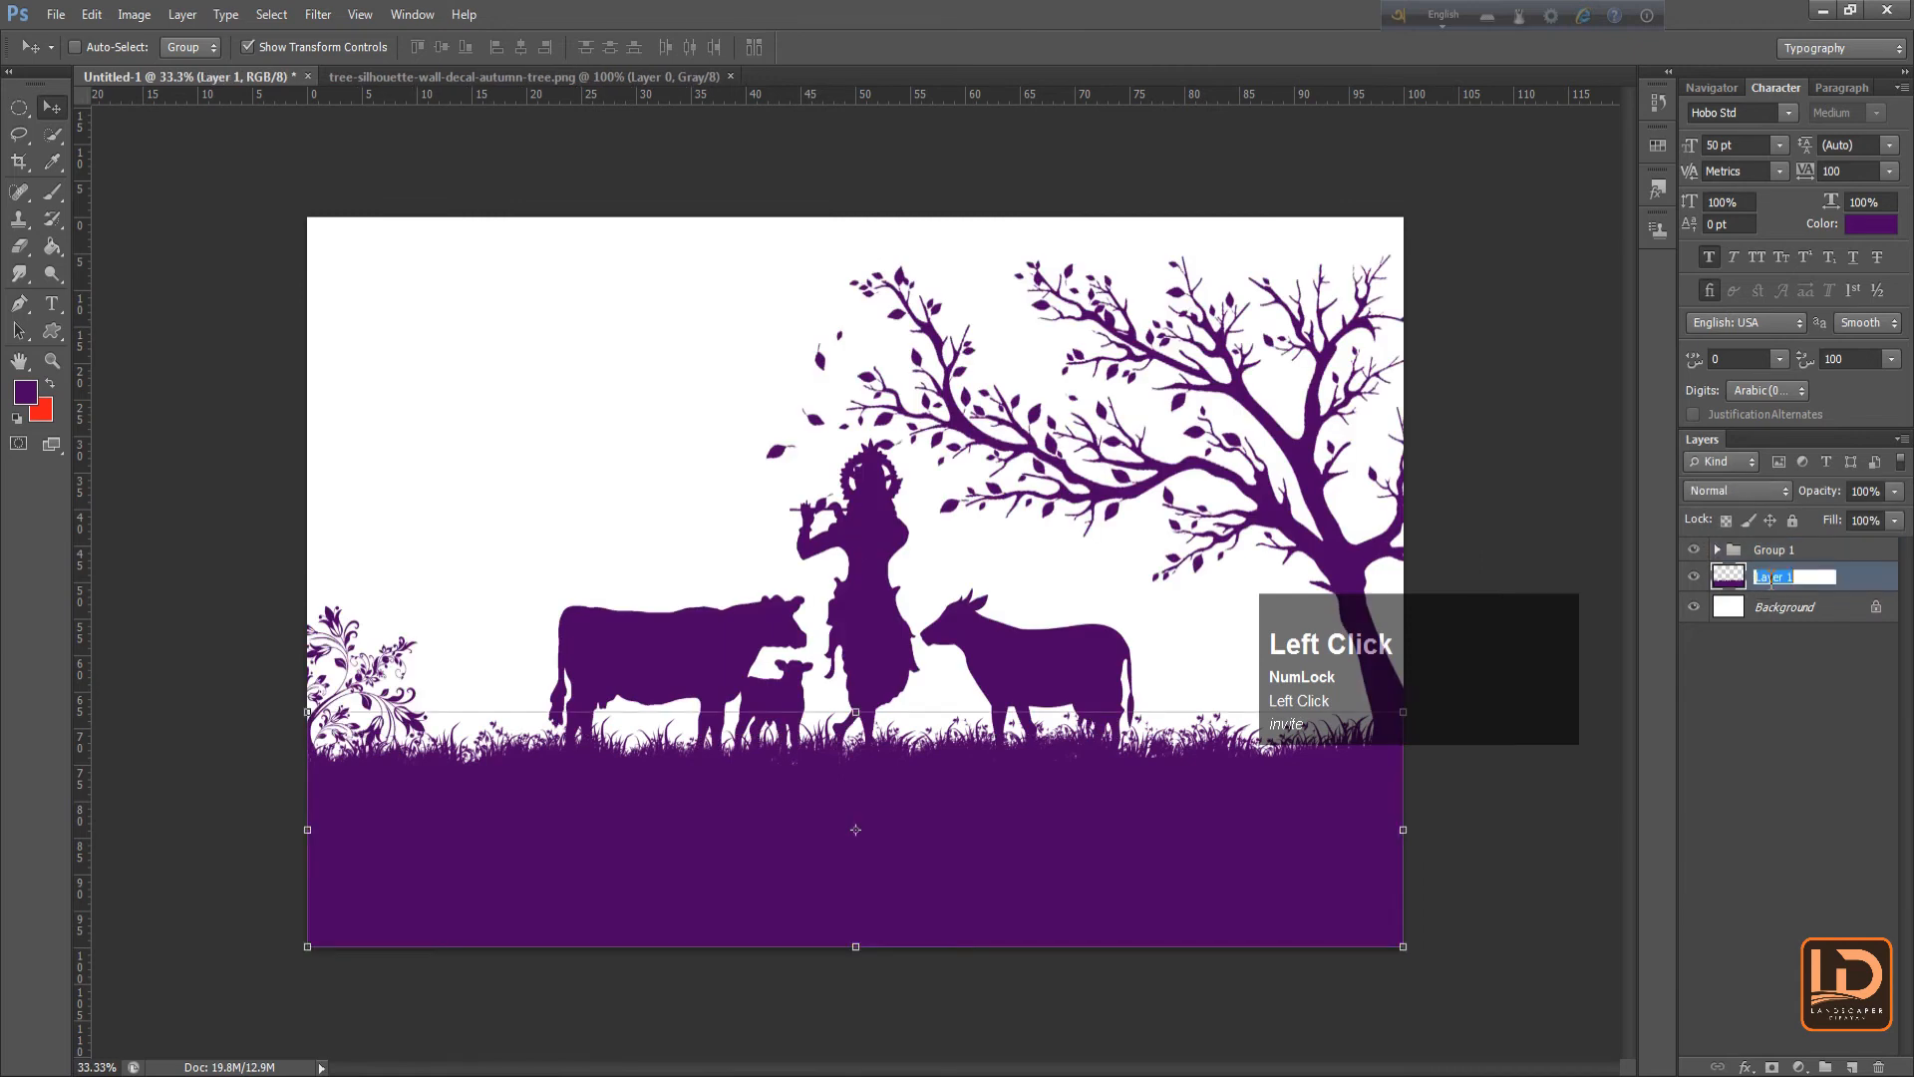
{"action": "type", "text": "lan"}
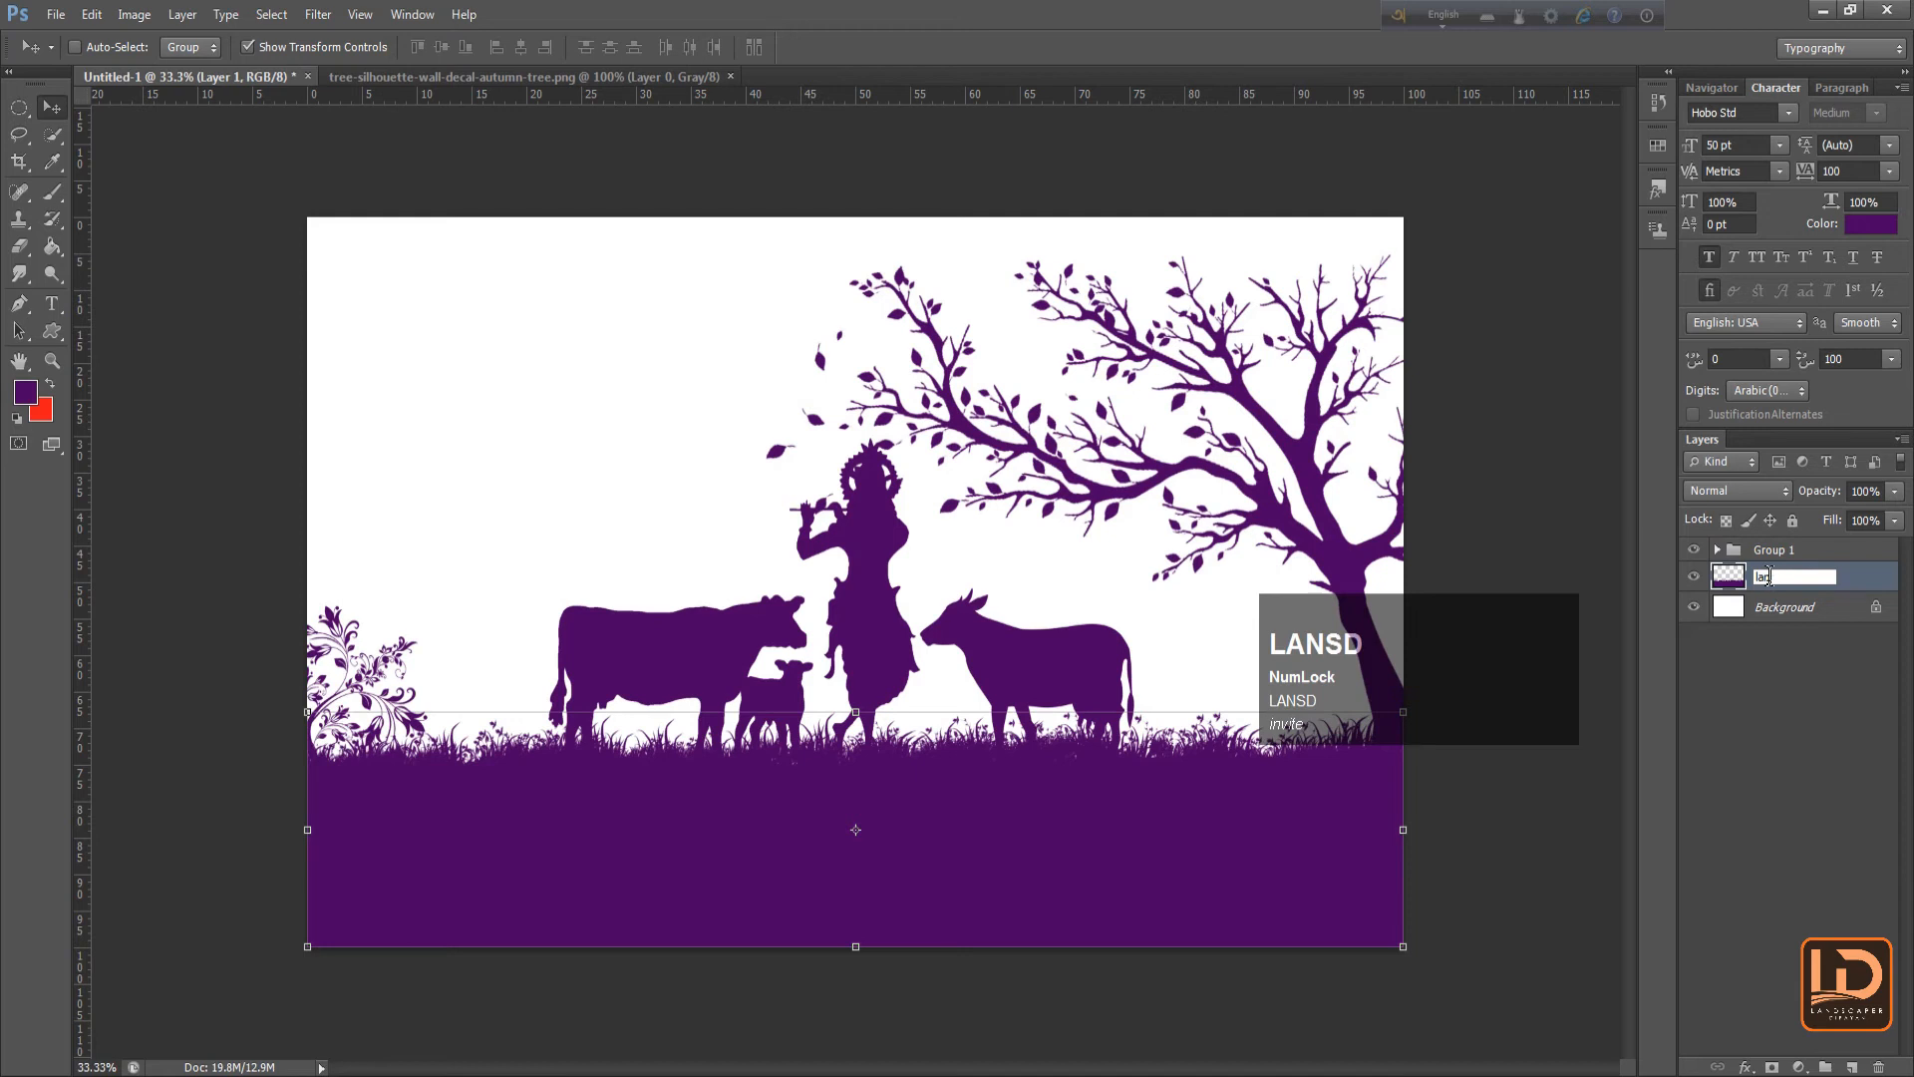
{"action": "type", "text": "sdd"}
{"action": "key", "text": "Return"}
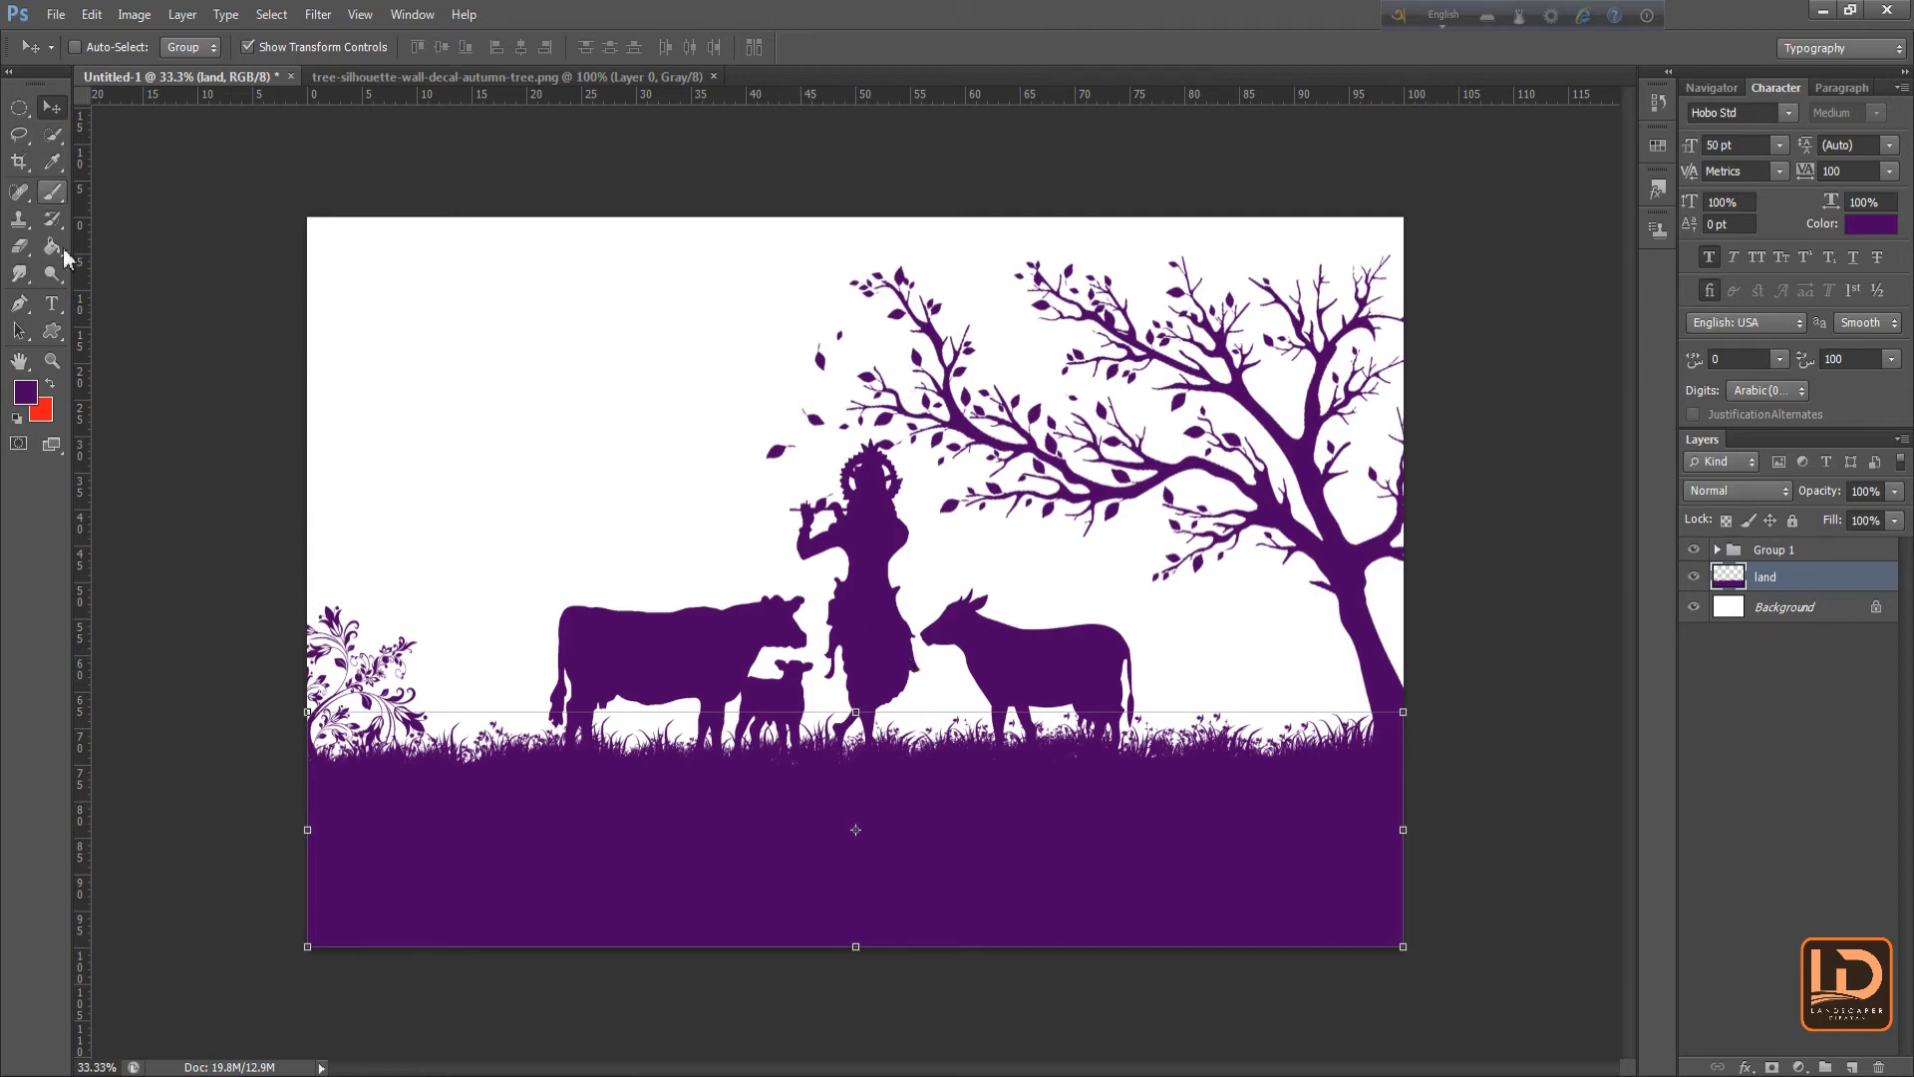
Add an empty layer just above Background and choose a soft round brush for painting on it
{"action": "left_click", "coordinate": [53, 193]}
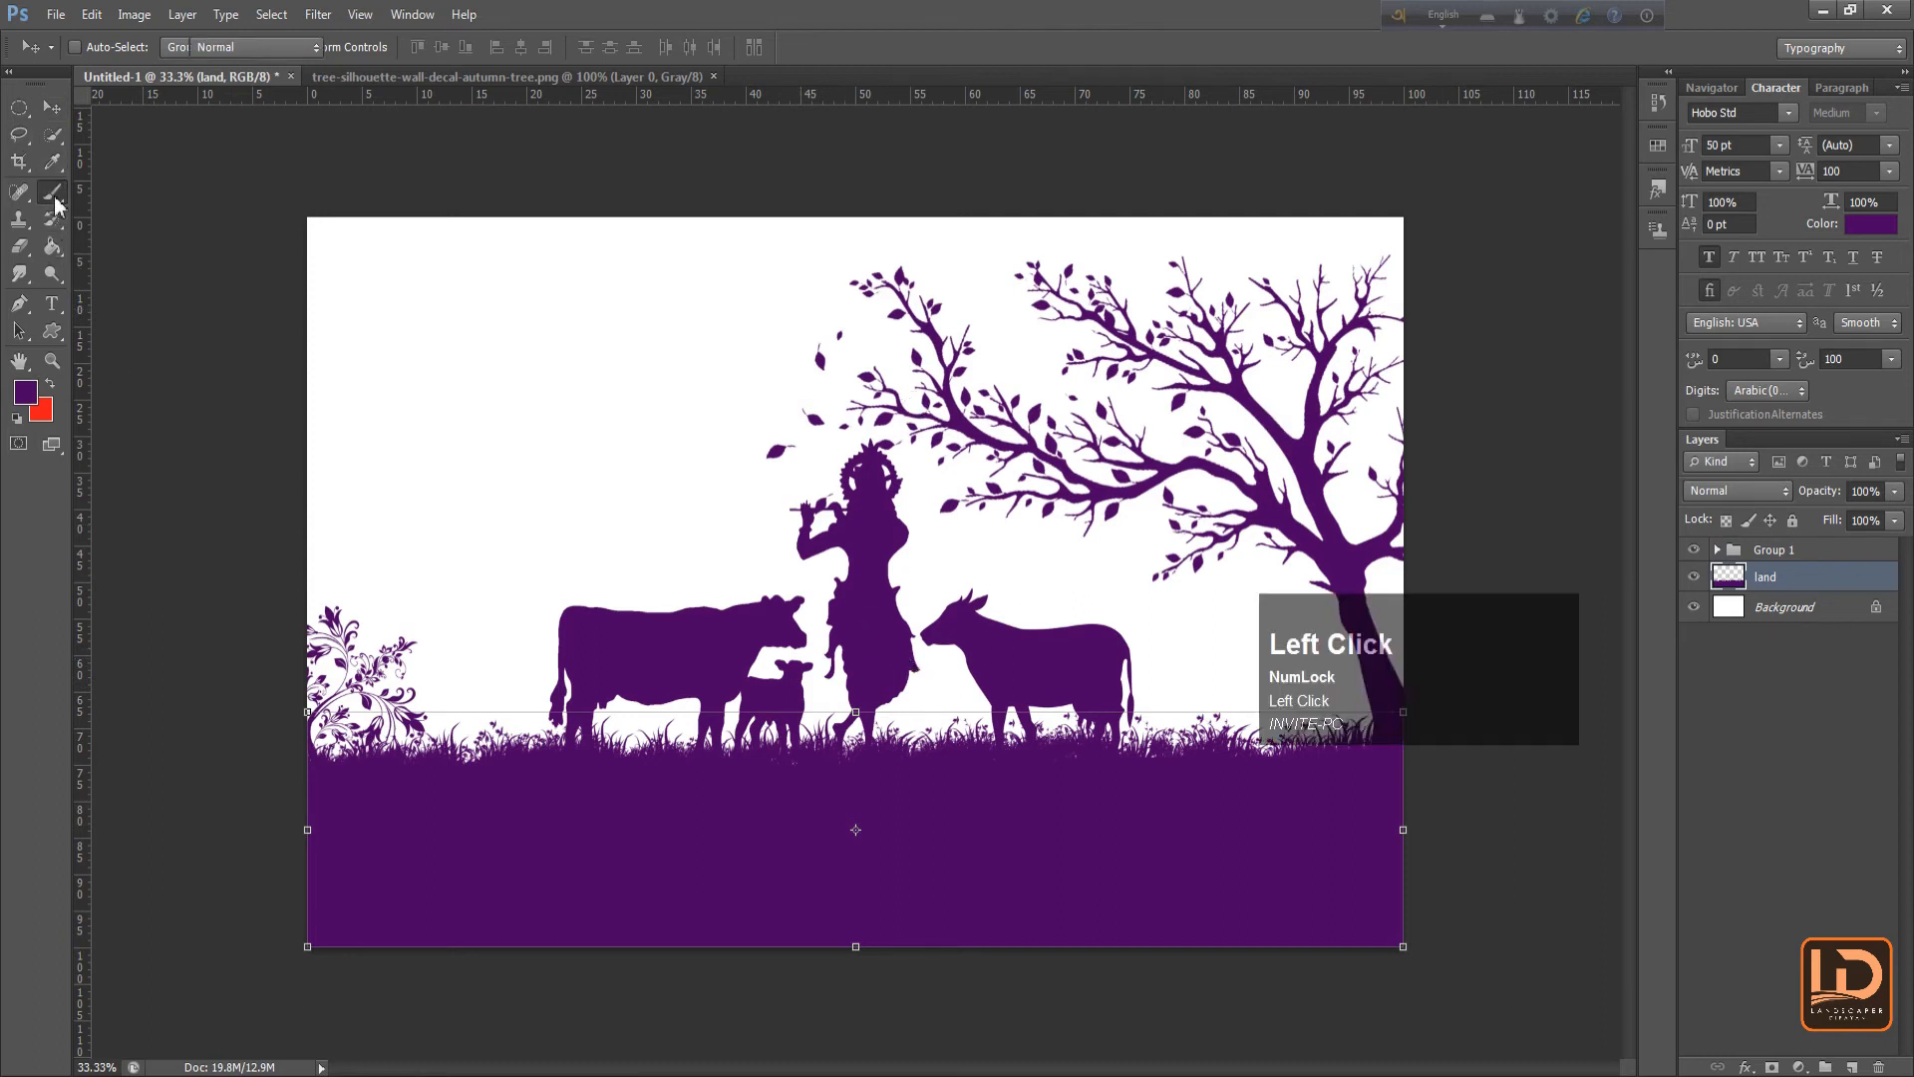
{"action": "left_click", "coordinate": [1776, 610]}
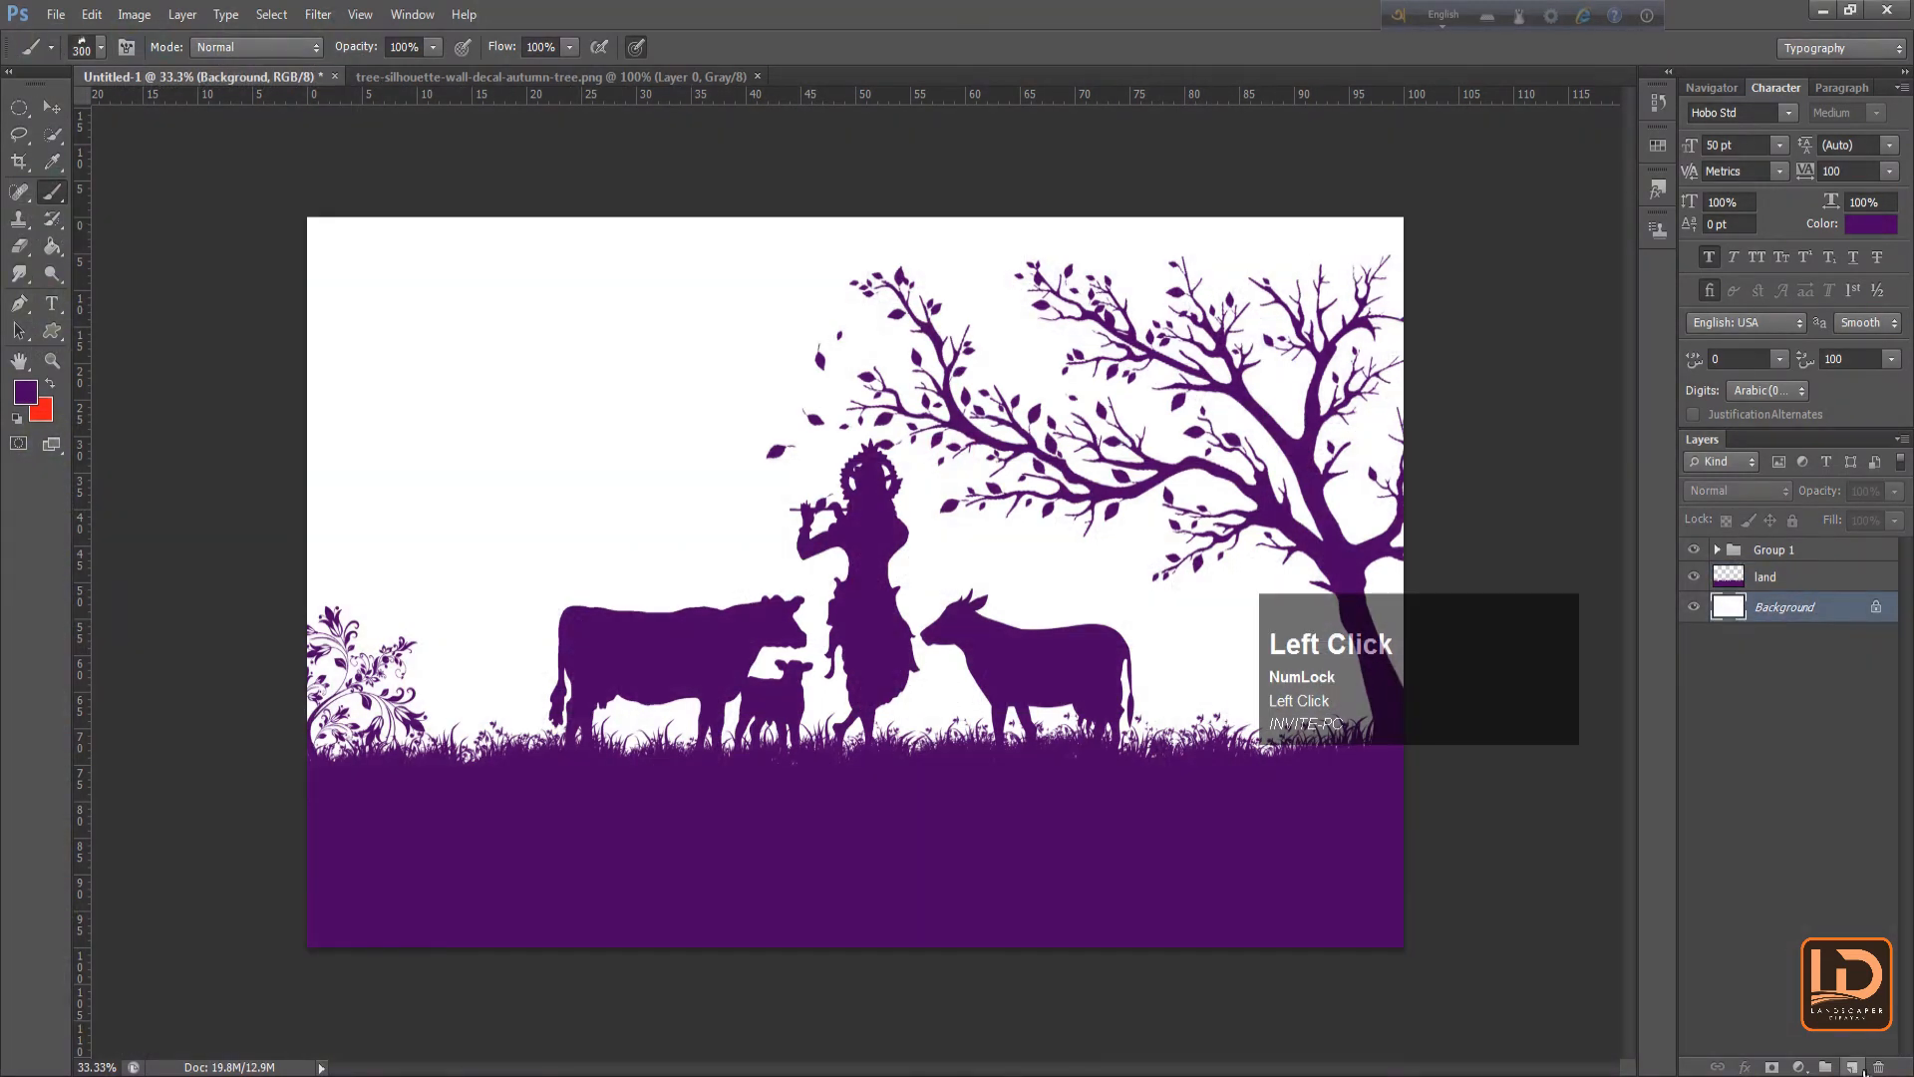
{"action": "left_click", "coordinate": [1860, 1068]}
{"action": "key", "text": "bracketright"}
{"action": "right_click", "coordinate": [434, 281]}
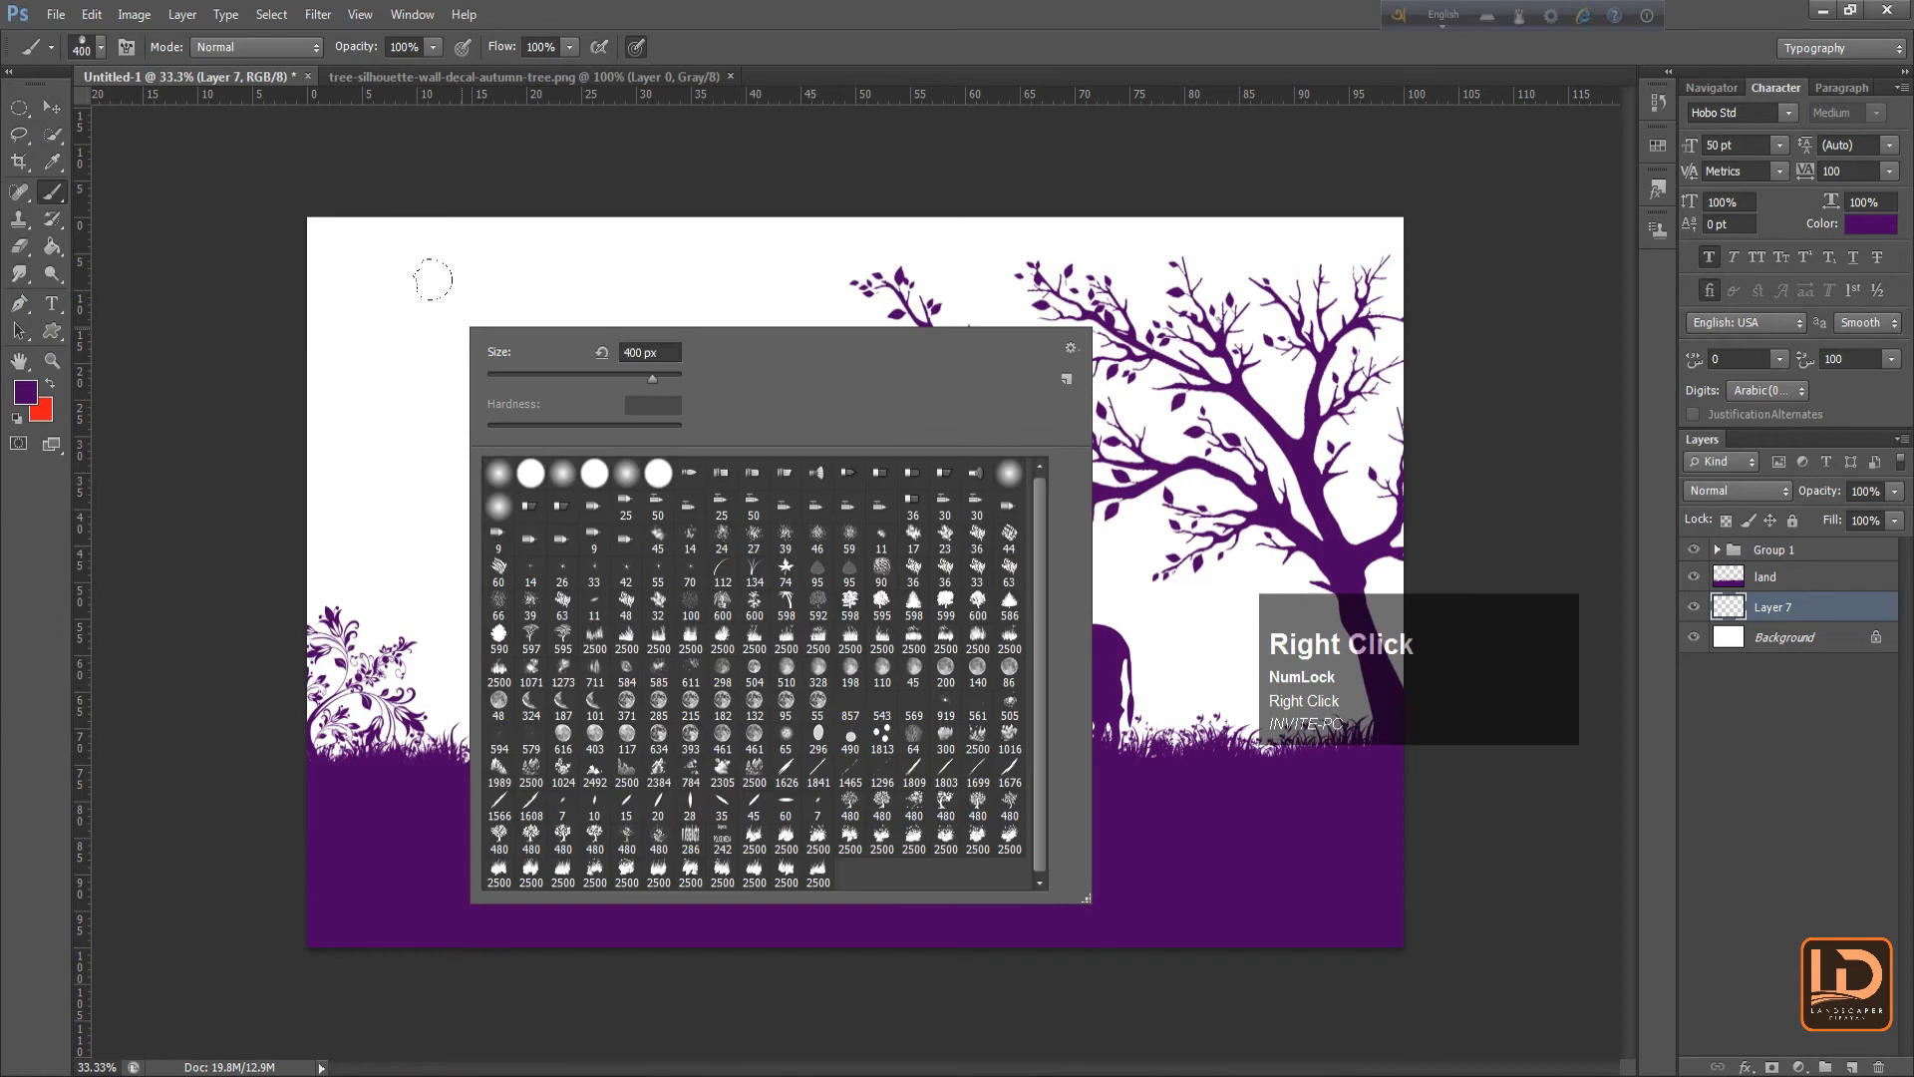
{"action": "double_click", "coordinate": [575, 486]}
{"action": "key", "text": "bracketright"}
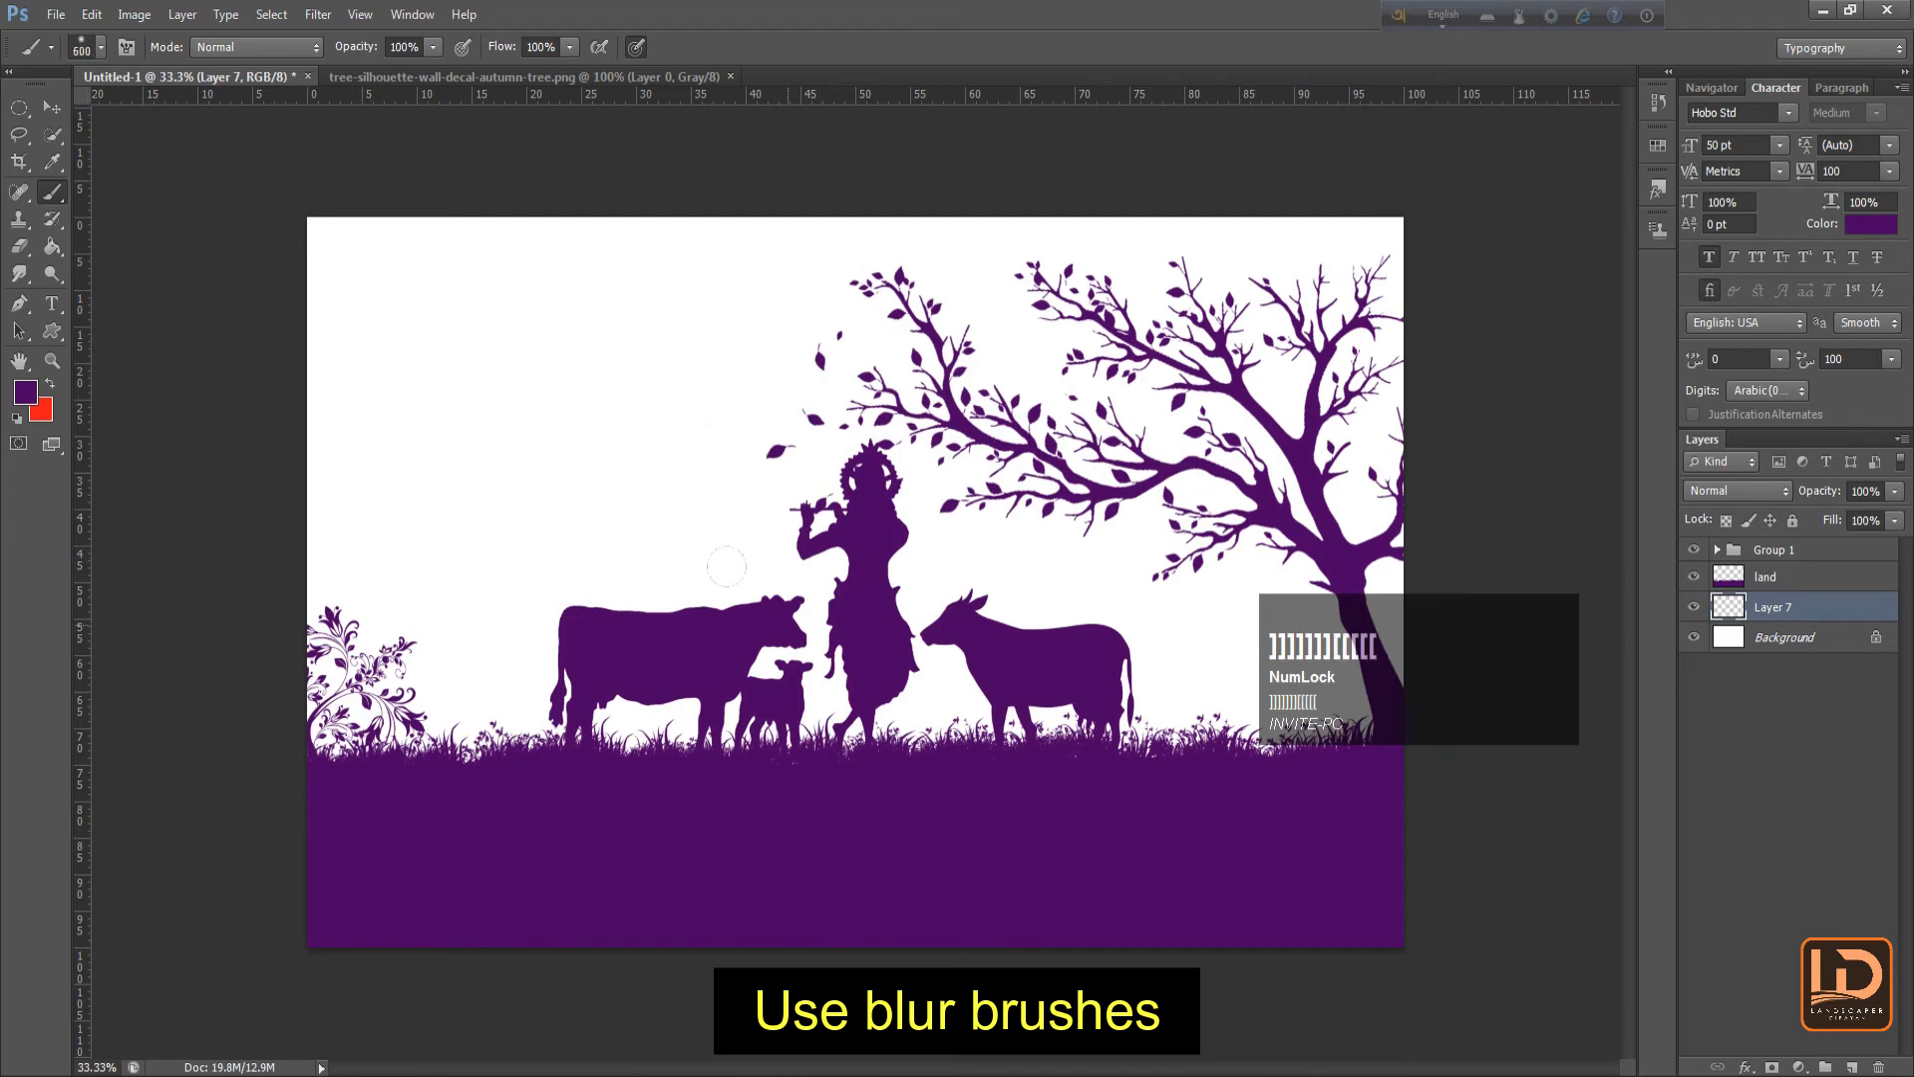
Copy the sky colour code c088ff from photoshop.txt in Notepad and set it as the foreground colour in Photoshop
{"action": "left_click", "coordinate": [554, 1075]}
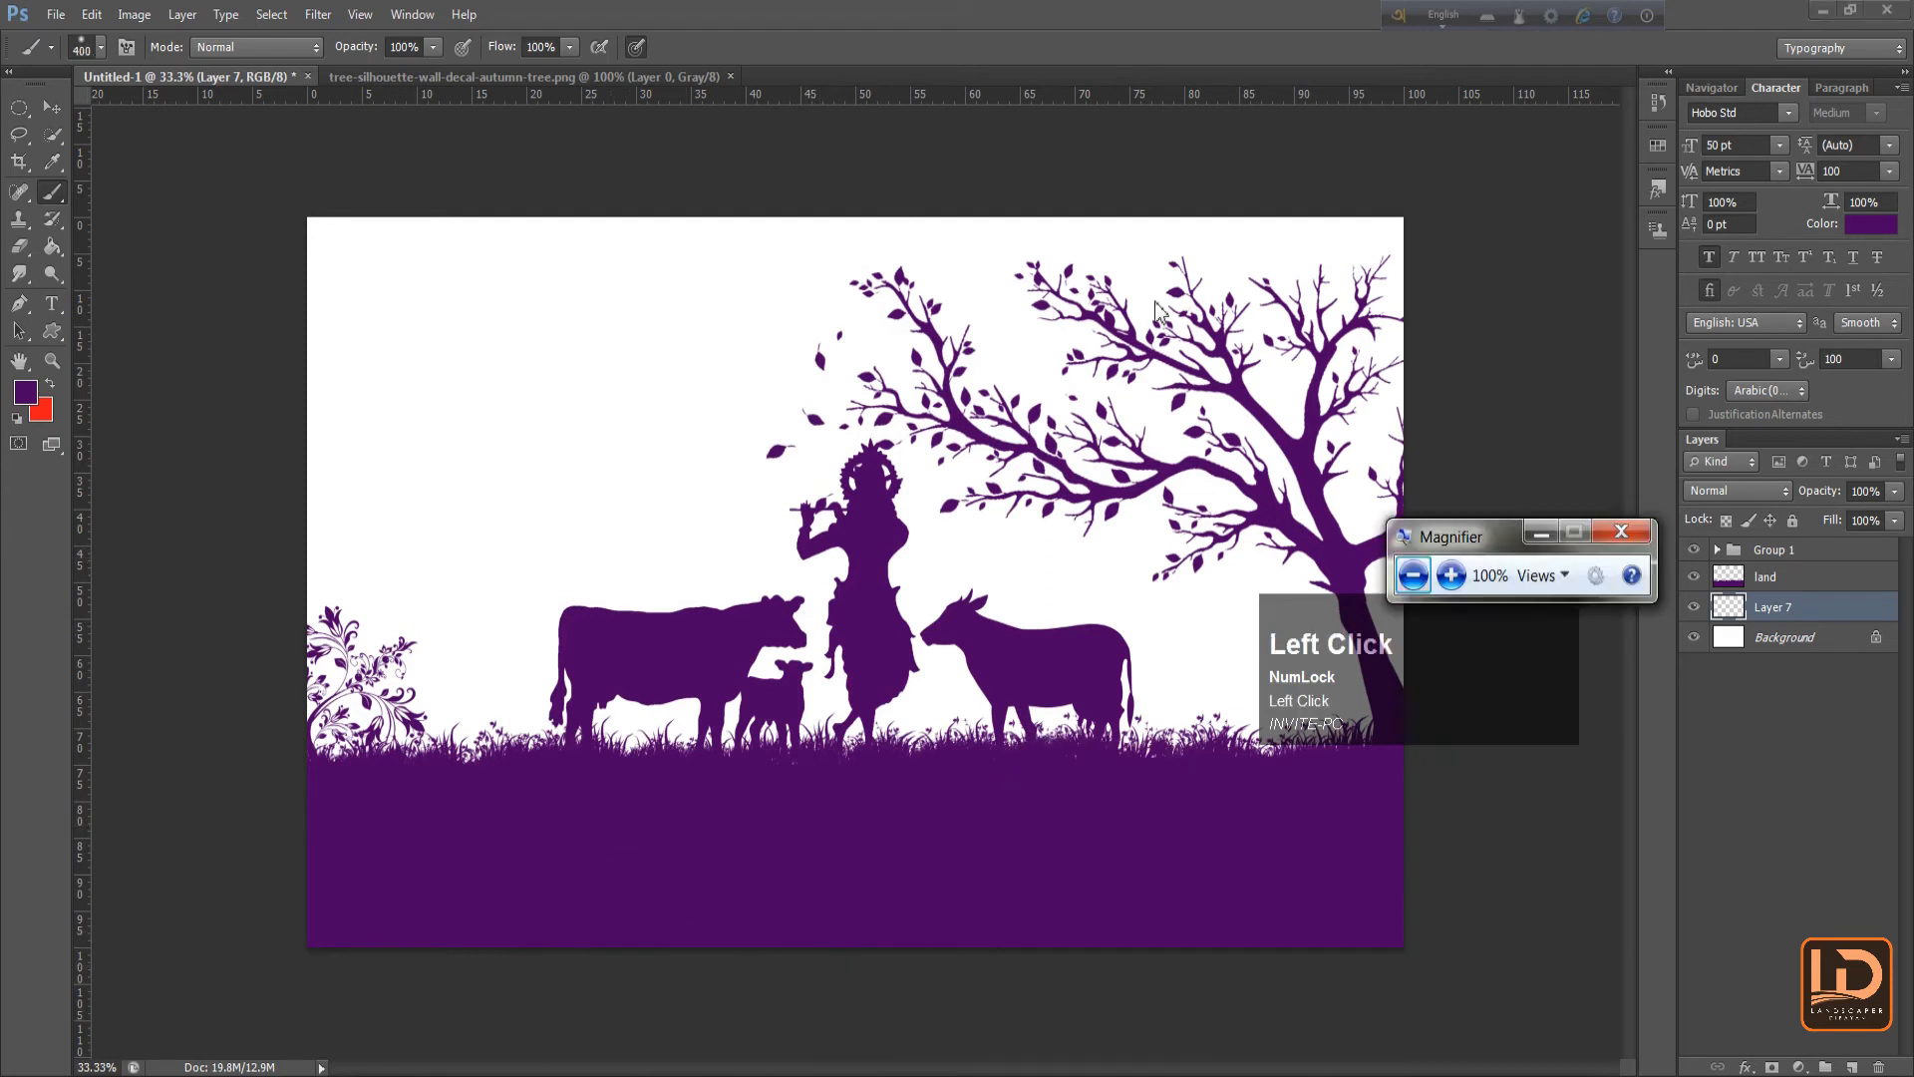
{"action": "left_click", "coordinate": [554, 1075]}
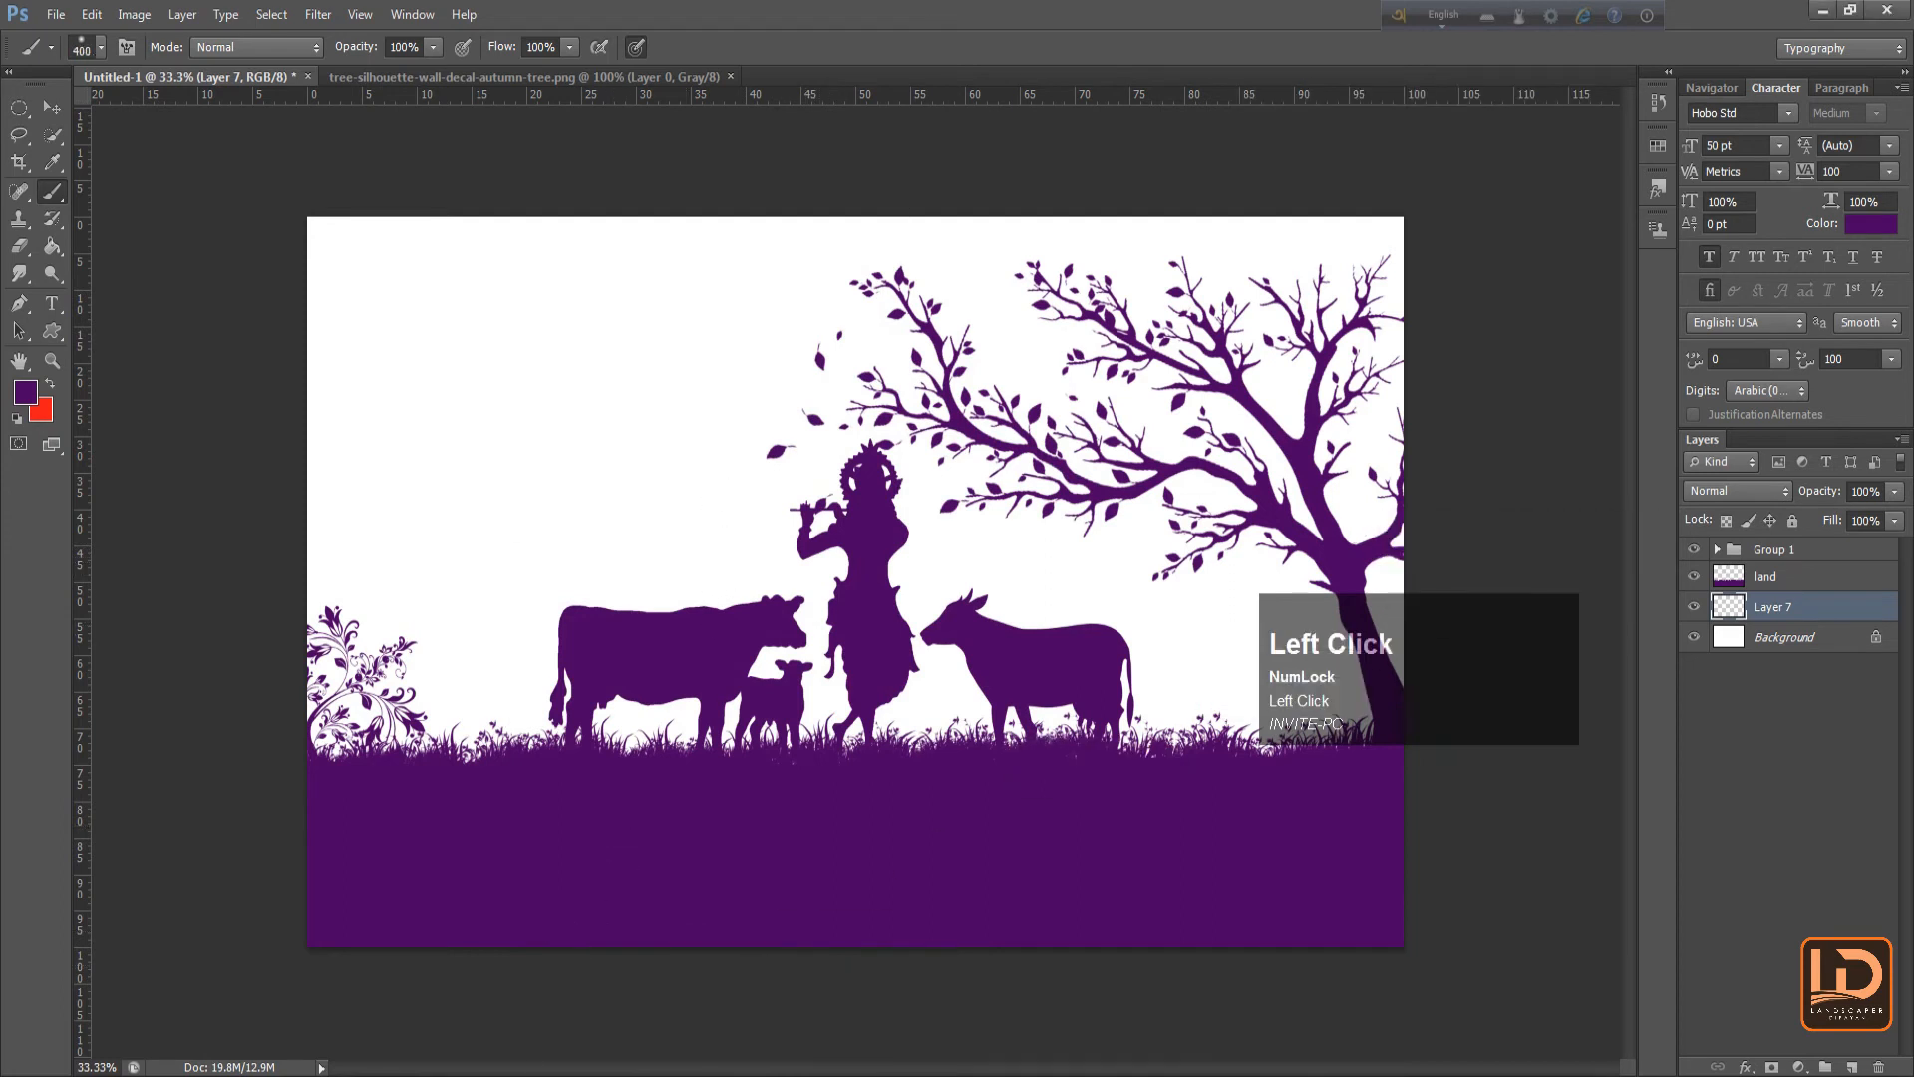
{"action": "left_click", "coordinate": [598, 1075]}
{"action": "left_click_drag", "start_coordinate": [924, 229], "coordinate": [882, 232]}
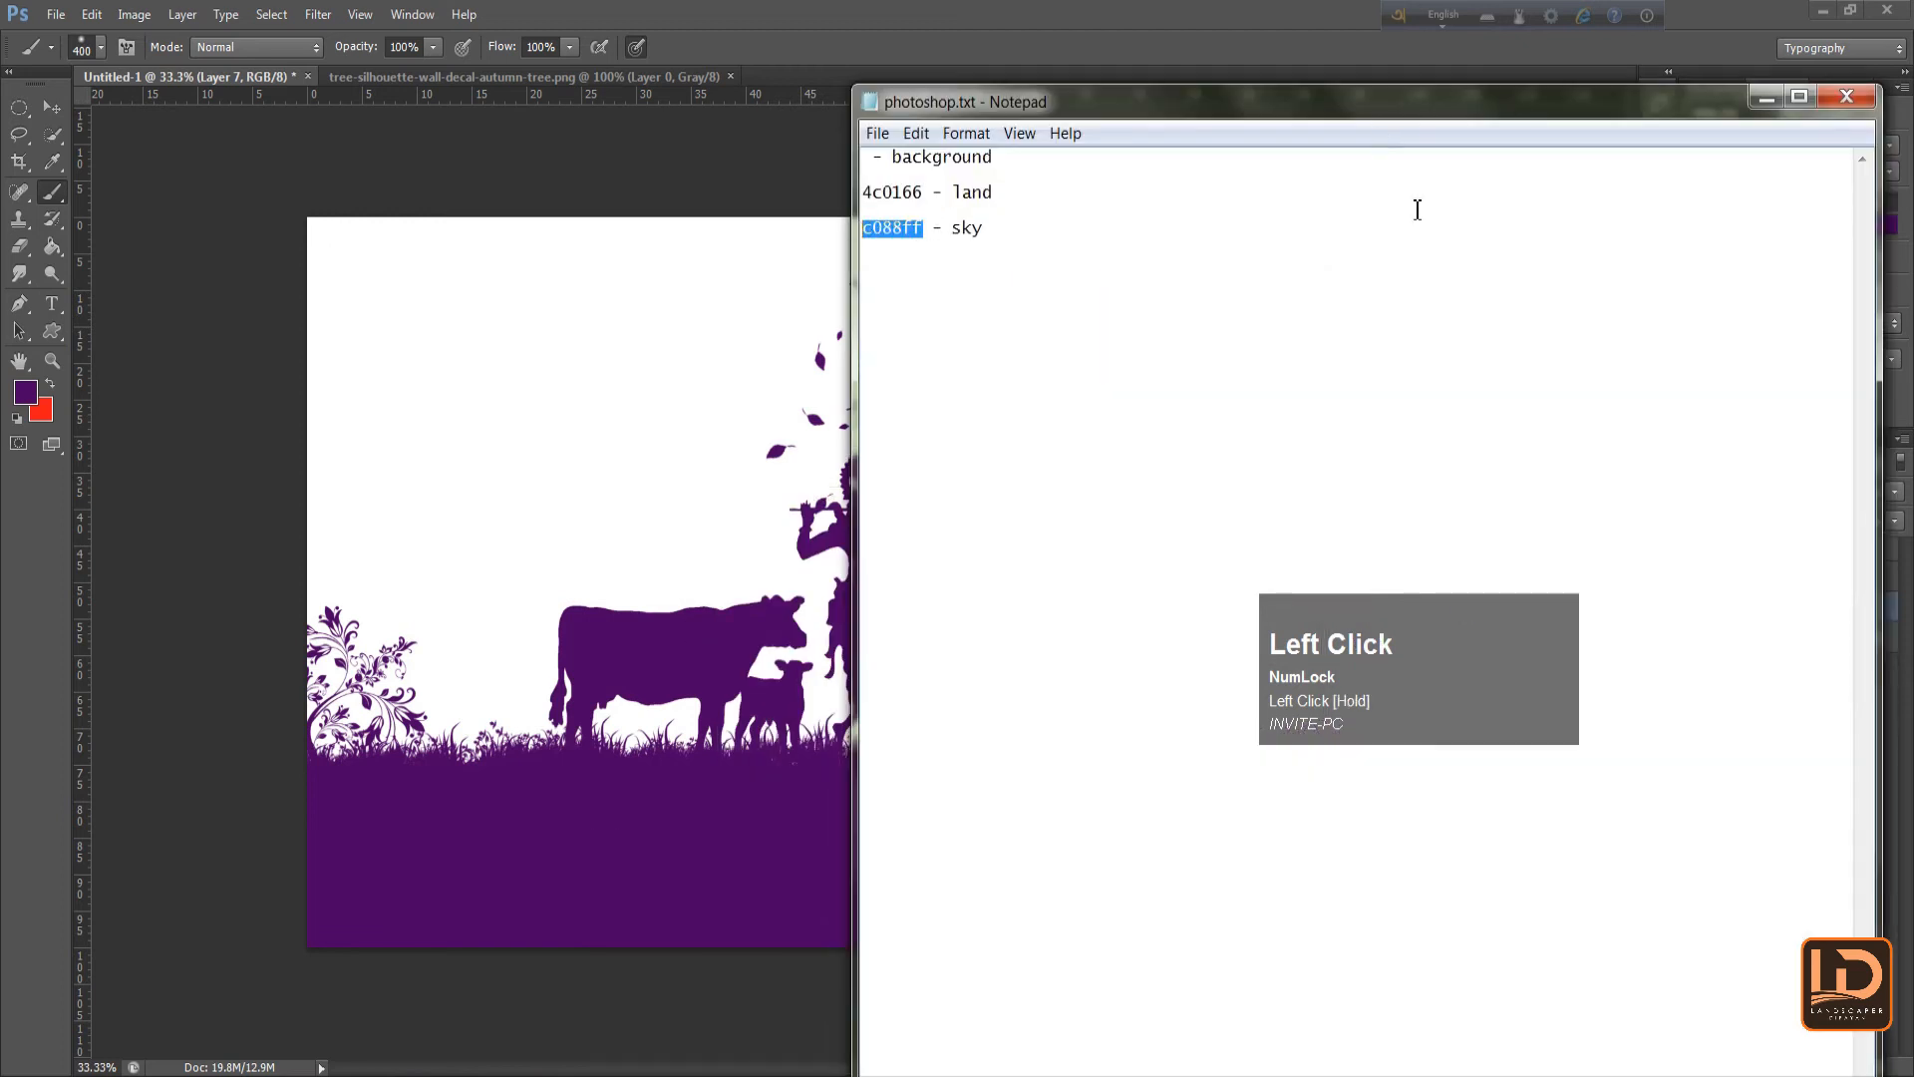
{"action": "key", "text": "ctrl+c"}
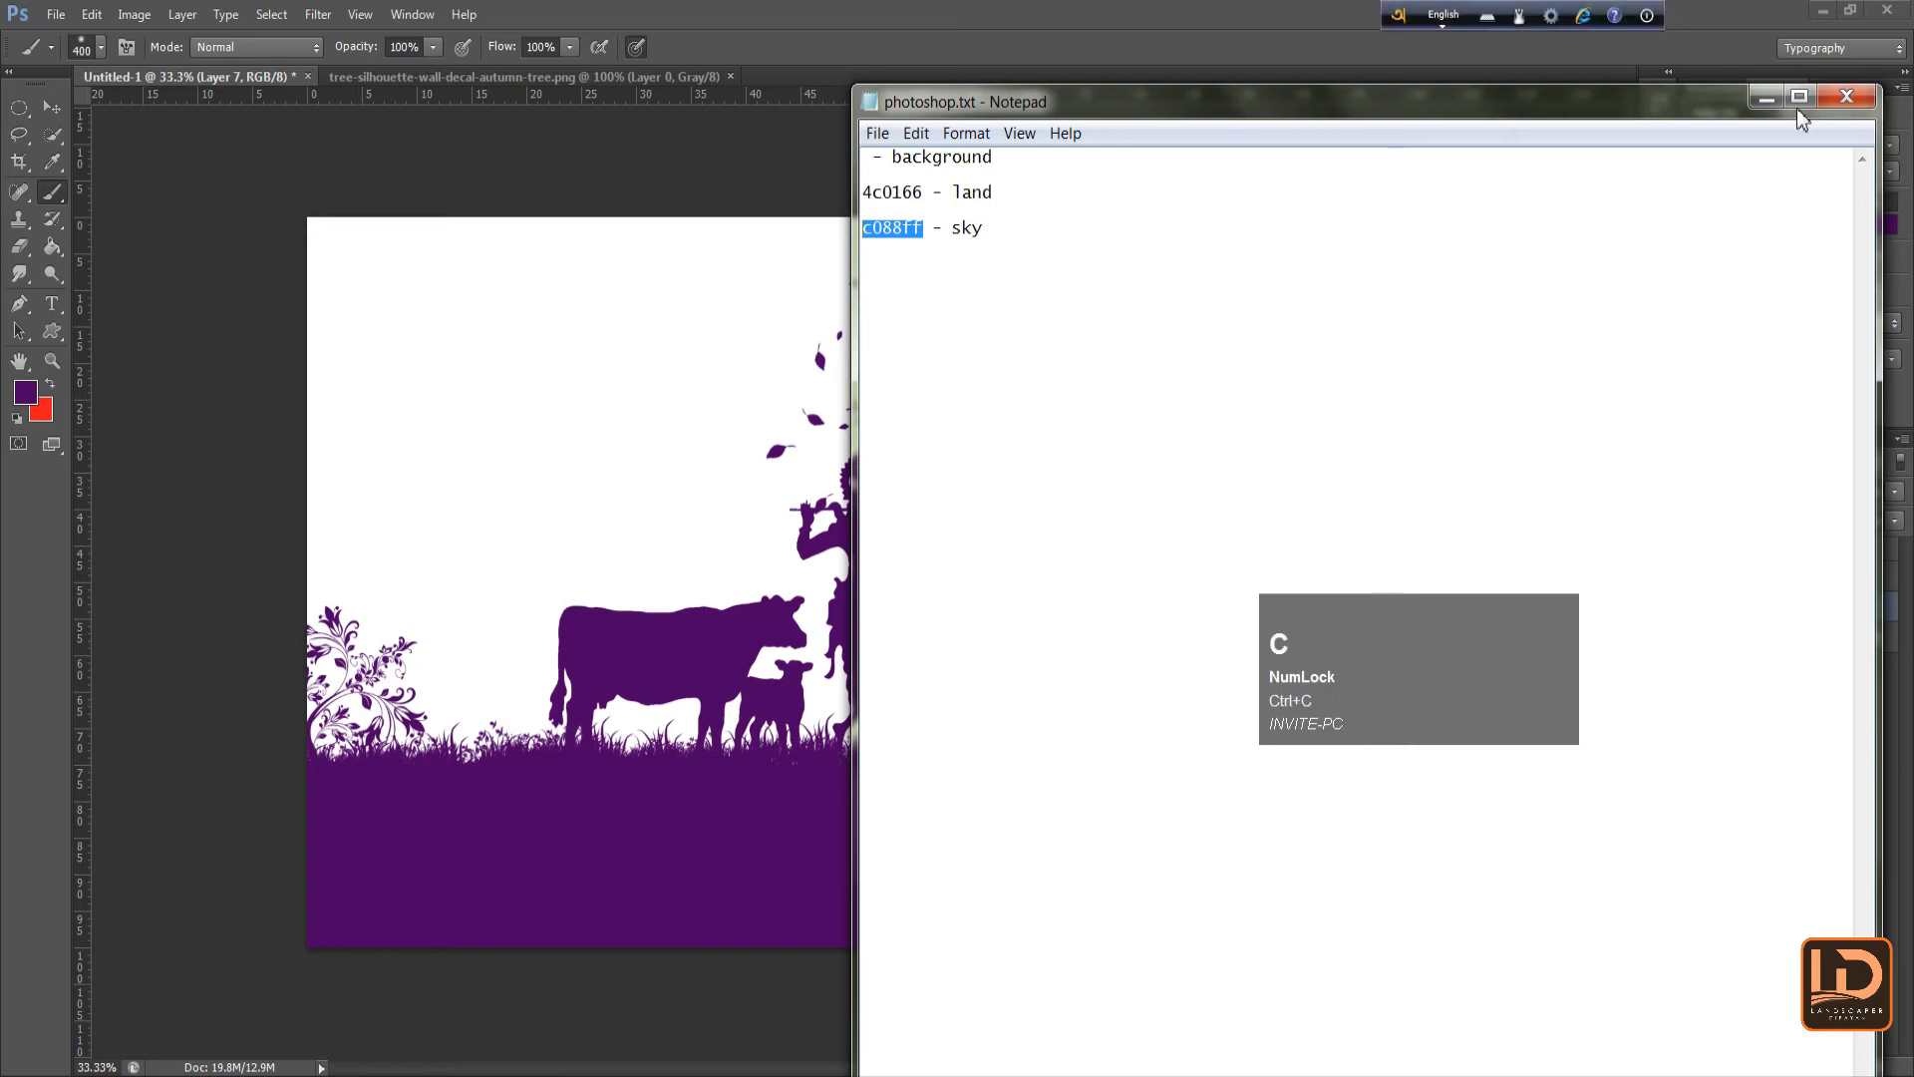
{"action": "left_click", "coordinate": [1763, 100]}
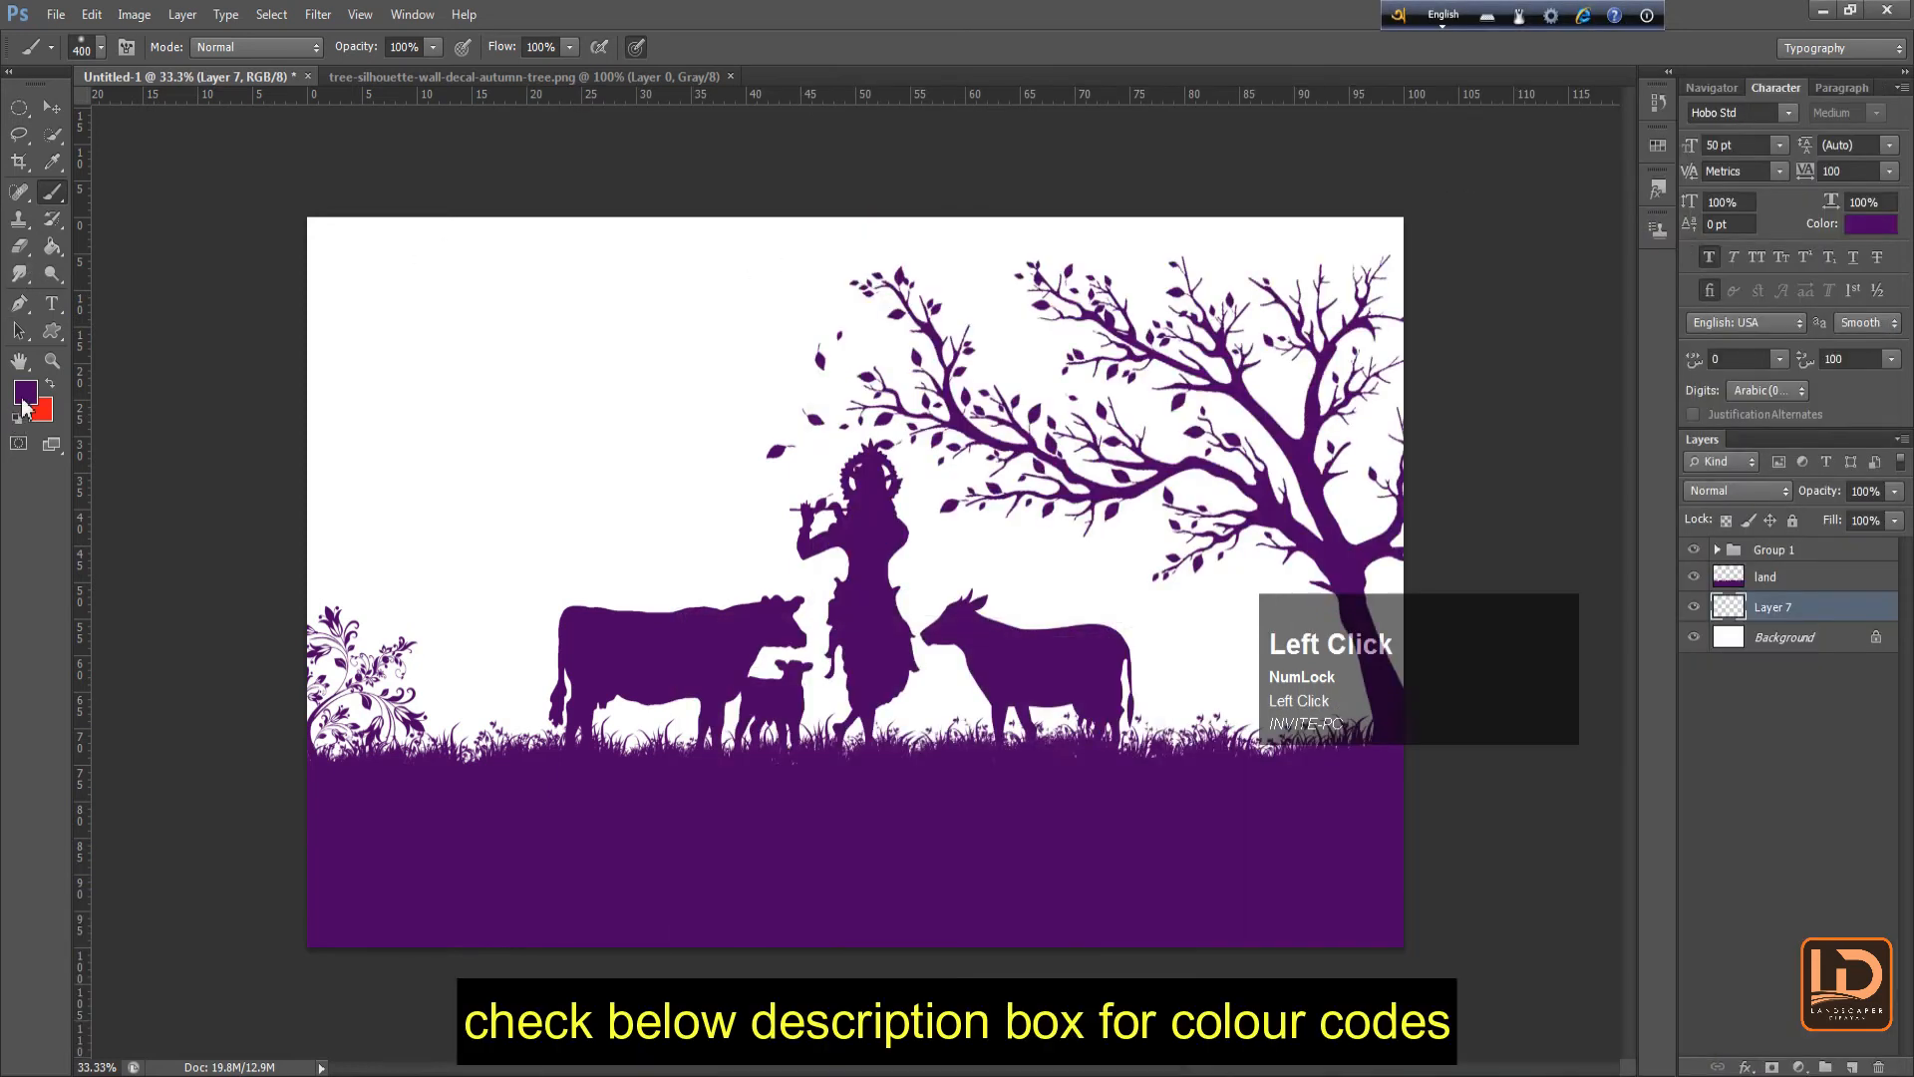
{"action": "left_click", "coordinate": [24, 398]}
{"action": "left_click", "coordinate": [1295, 566]}
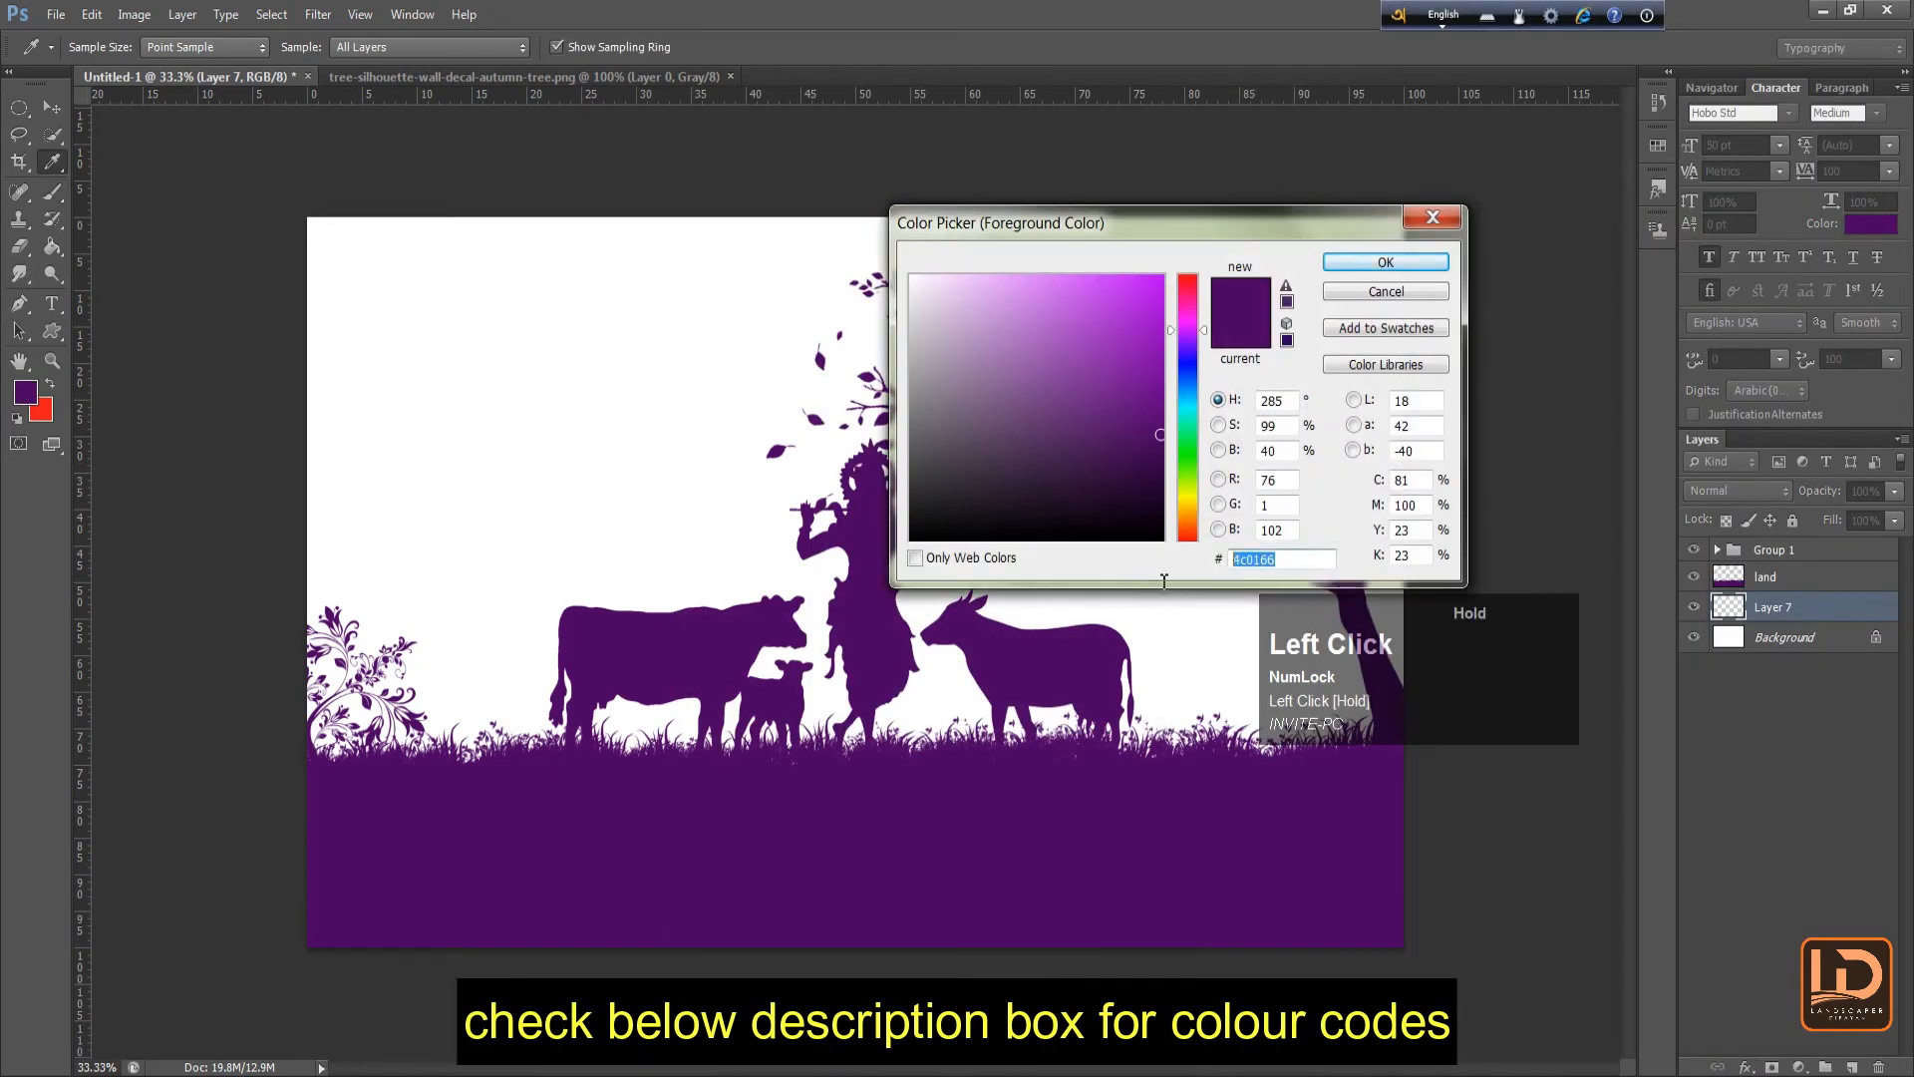
{"action": "key", "text": "ctrl+v"}
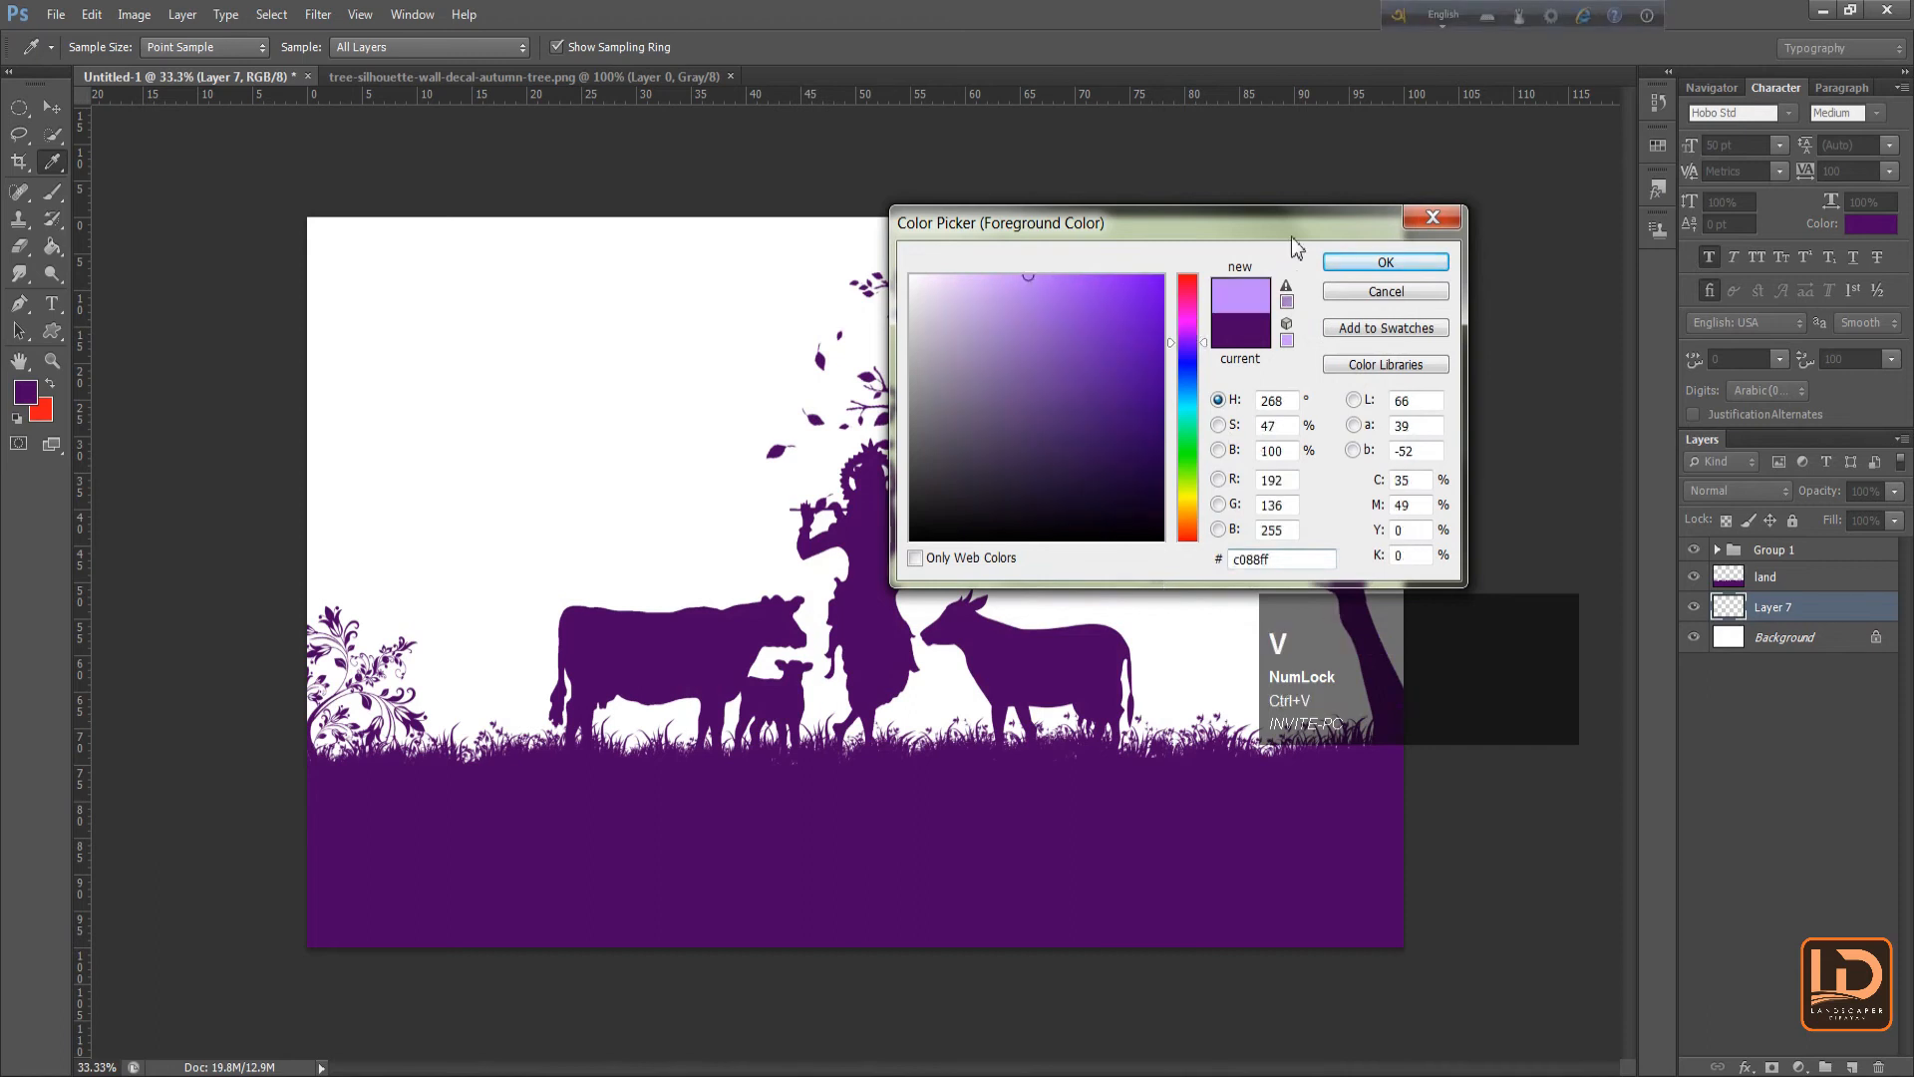
{"action": "left_click", "coordinate": [1393, 275]}
Enlarge the soft brush to 700 px and paint a large light purple glow behind the flute player
{"action": "key", "text": "bracketright"}
{"action": "key", "text": "bracketright"}
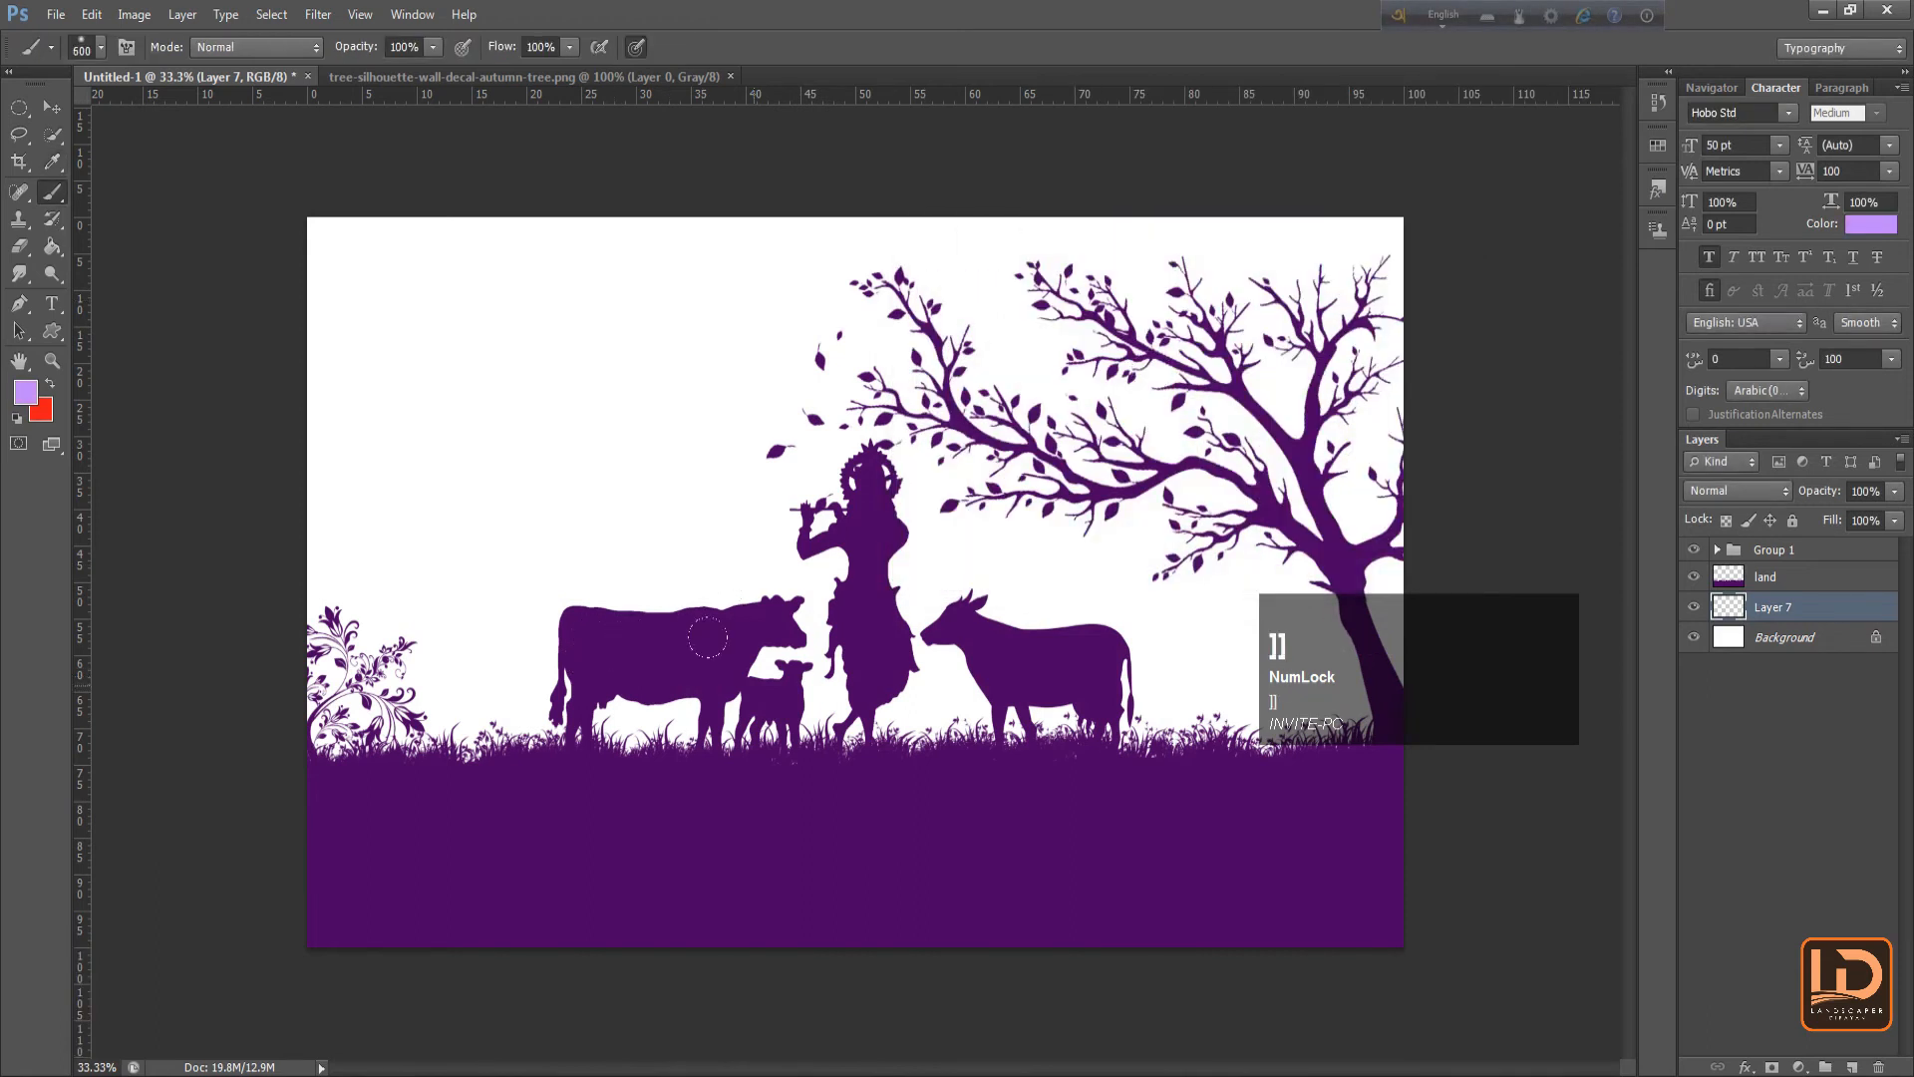
{"action": "mouse_move", "coordinate": [708, 637]}
{"action": "left_mouse_down"}
{"action": "mouse_move", "coordinate": [667, 611]}
{"action": "mouse_move", "coordinate": [650, 539]}
{"action": "mouse_move", "coordinate": [671, 392]}
{"action": "mouse_move", "coordinate": [764, 366]}
{"action": "mouse_move", "coordinate": [762, 539]}
{"action": "mouse_move", "coordinate": [733, 423]}
{"action": "mouse_move", "coordinate": [819, 497]}
{"action": "mouse_move", "coordinate": [869, 493]}
{"action": "mouse_move", "coordinate": [799, 429]}
{"action": "mouse_move", "coordinate": [845, 398]}
{"action": "mouse_move", "coordinate": [786, 366]}
{"action": "mouse_move", "coordinate": [826, 342]}
{"action": "mouse_move", "coordinate": [968, 481]}
{"action": "mouse_move", "coordinate": [930, 663]}
{"action": "mouse_move", "coordinate": [989, 584]}
{"action": "mouse_move", "coordinate": [965, 486]}
{"action": "left_mouse_up"}
{"action": "key", "text": "bracketright"}
{"action": "key", "text": "bracketright"}
{"action": "mouse_move", "coordinate": [1038, 570]}
{"action": "left_mouse_down"}
{"action": "mouse_move", "coordinate": [977, 414]}
{"action": "mouse_move", "coordinate": [867, 390]}
{"action": "left_mouse_up"}
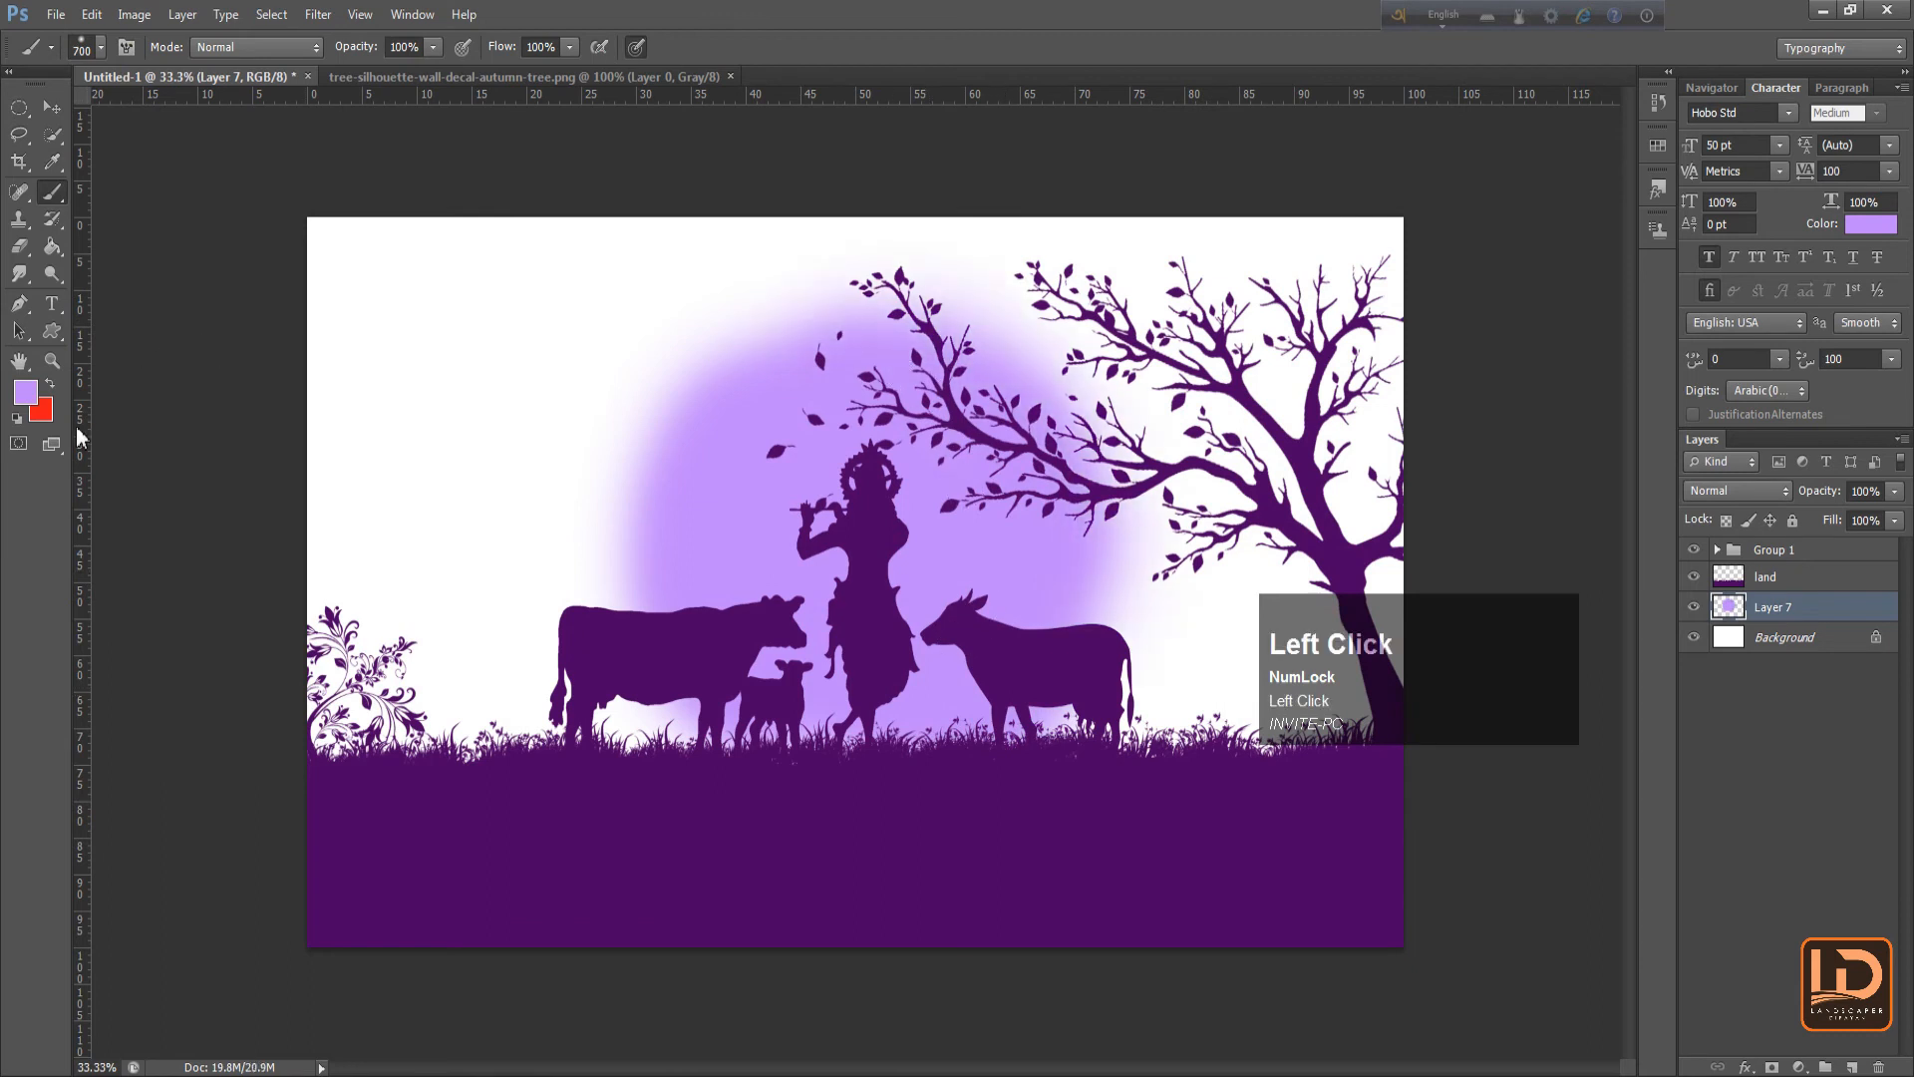
Pick a more saturated violet of the same hue and paint a band around the light glow
{"action": "left_click", "coordinate": [28, 396]}
{"action": "left_click", "coordinate": [1049, 284]}
{"action": "left_click_drag", "start_coordinate": [1049, 284], "coordinate": [1076, 276]}
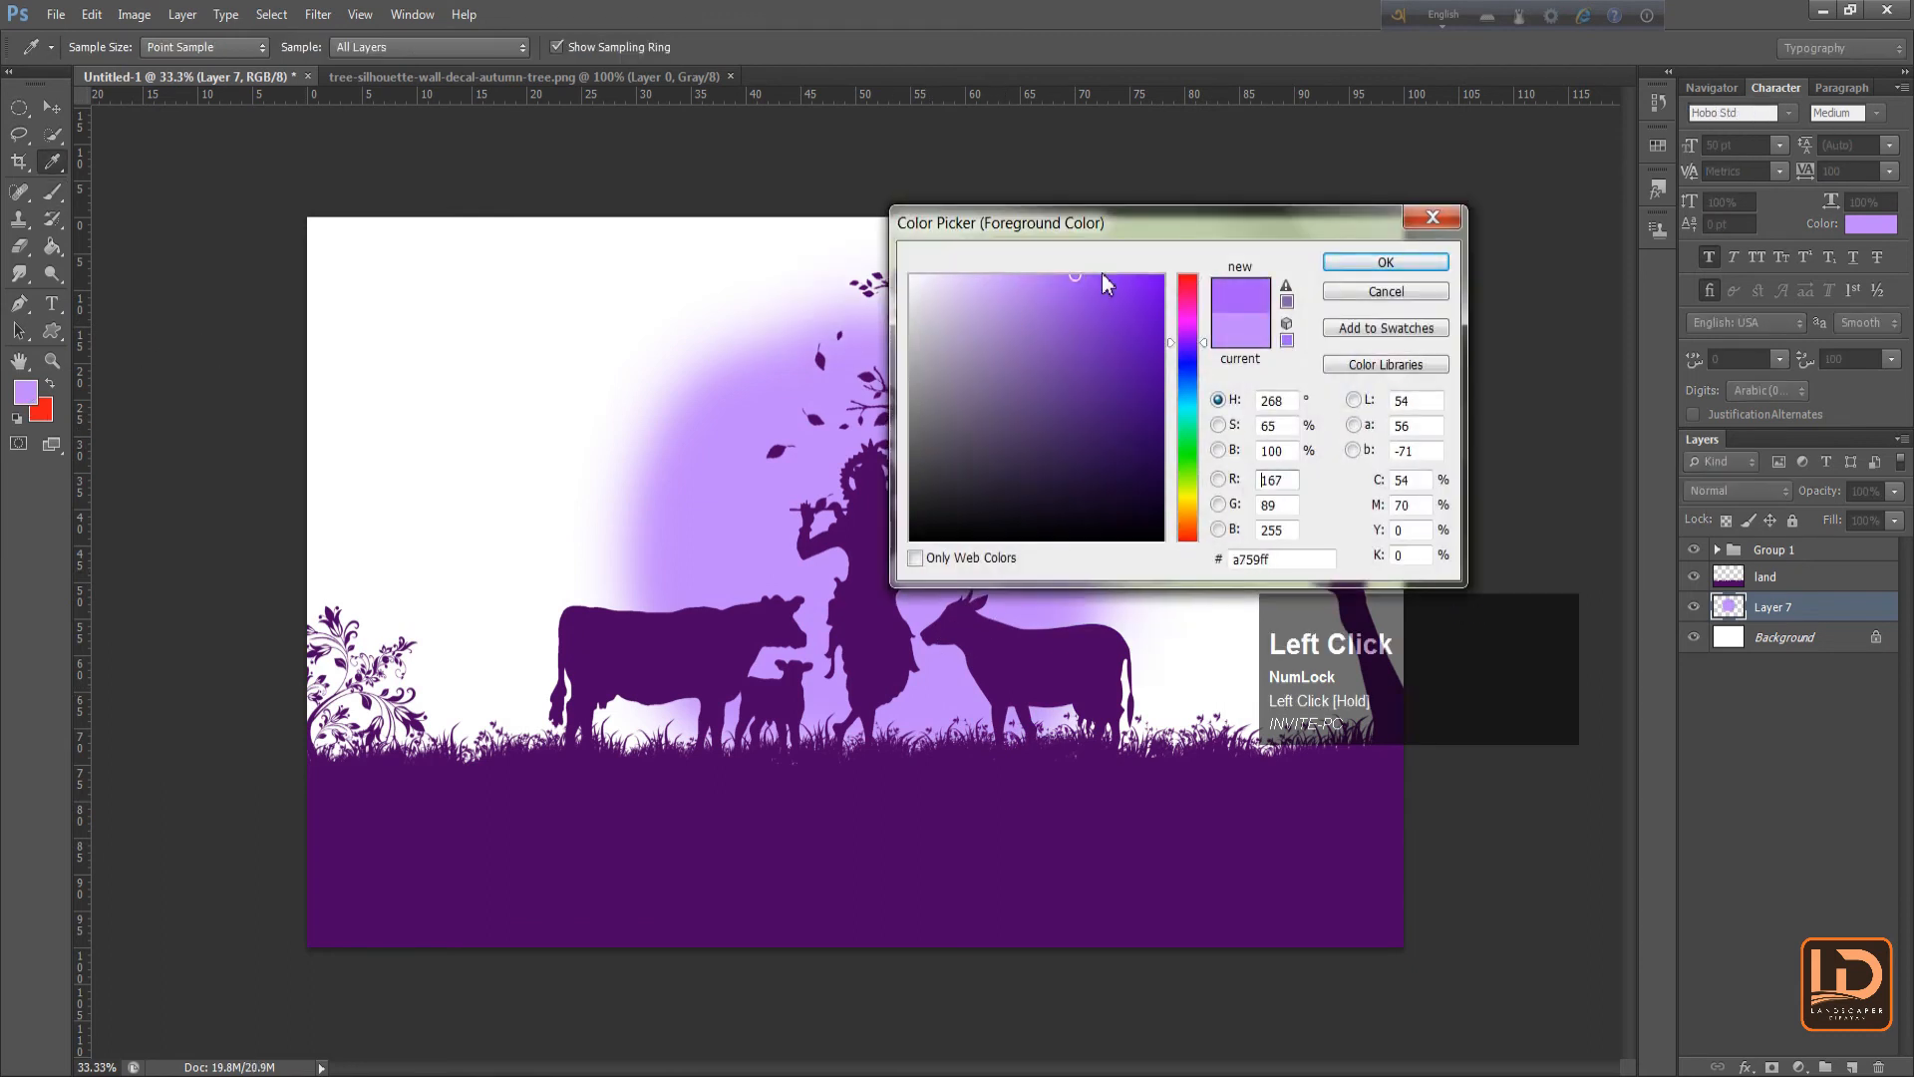
{"action": "key", "text": "Return"}
{"action": "mouse_move", "coordinate": [595, 740]}
{"action": "left_mouse_down"}
{"action": "mouse_move", "coordinate": [500, 440]}
{"action": "mouse_move", "coordinate": [526, 342]}
{"action": "mouse_move", "coordinate": [731, 190]}
{"action": "mouse_move", "coordinate": [1027, 270]}
{"action": "mouse_move", "coordinate": [1182, 439]}
{"action": "mouse_move", "coordinate": [1196, 618]}
{"action": "mouse_move", "coordinate": [1059, 698]}
{"action": "left_mouse_up"}
Choose a still stronger violet and paint the sky outward around the glow towards the canvas's right side
{"action": "left_click", "coordinate": [25, 392]}
{"action": "left_click", "coordinate": [1137, 278]}
{"action": "key", "text": "Return"}
{"action": "mouse_move", "coordinate": [519, 713]}
{"action": "left_mouse_down"}
{"action": "mouse_move", "coordinate": [424, 646]}
{"action": "mouse_move", "coordinate": [339, 449]}
{"action": "mouse_move", "coordinate": [359, 299]}
{"action": "mouse_move", "coordinate": [558, 189]}
{"action": "mouse_move", "coordinate": [698, 64]}
{"action": "mouse_move", "coordinate": [1097, 150]}
{"action": "mouse_move", "coordinate": [1326, 319]}
{"action": "mouse_move", "coordinate": [1346, 429]}
{"action": "mouse_move", "coordinate": [1340, 714]}
{"action": "mouse_move", "coordinate": [1396, 864]}
{"action": "left_mouse_up"}
{"action": "mouse_move", "coordinate": [1342, 678]}
{"action": "left_mouse_down"}
{"action": "mouse_move", "coordinate": [1316, 713]}
{"action": "mouse_move", "coordinate": [1180, 709]}
{"action": "left_mouse_up"}
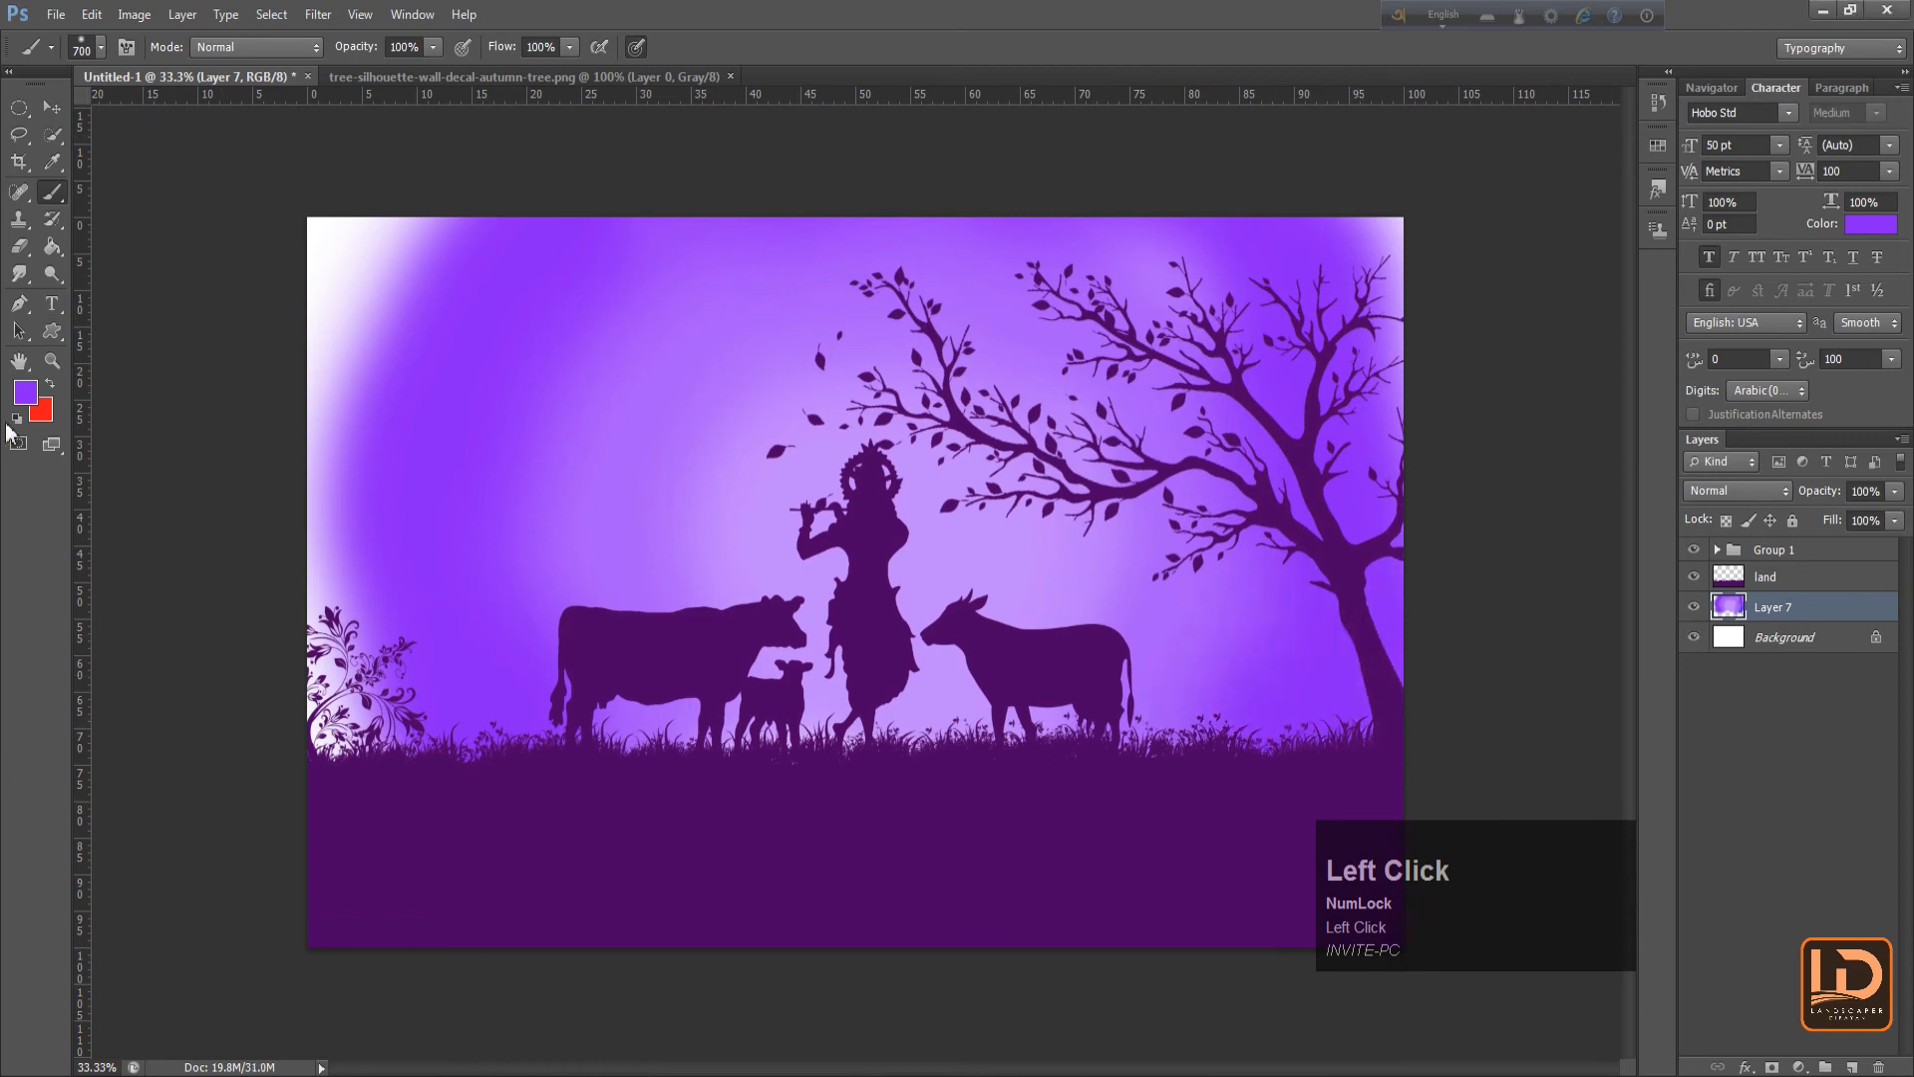
Pick a darker violet, paint the sky's outer edges and remaining white corners, and reduce the brush to 400 px
{"action": "left_click", "coordinate": [25, 392]}
{"action": "left_click", "coordinate": [1037, 338]}
{"action": "key", "text": "Return"}
{"action": "mouse_move", "coordinate": [389, 747]}
{"action": "left_mouse_down"}
{"action": "mouse_move", "coordinate": [251, 592]}
{"action": "mouse_move", "coordinate": [222, 427]}
{"action": "mouse_move", "coordinate": [265, 153]}
{"action": "mouse_move", "coordinate": [344, 97]}
{"action": "left_mouse_up"}
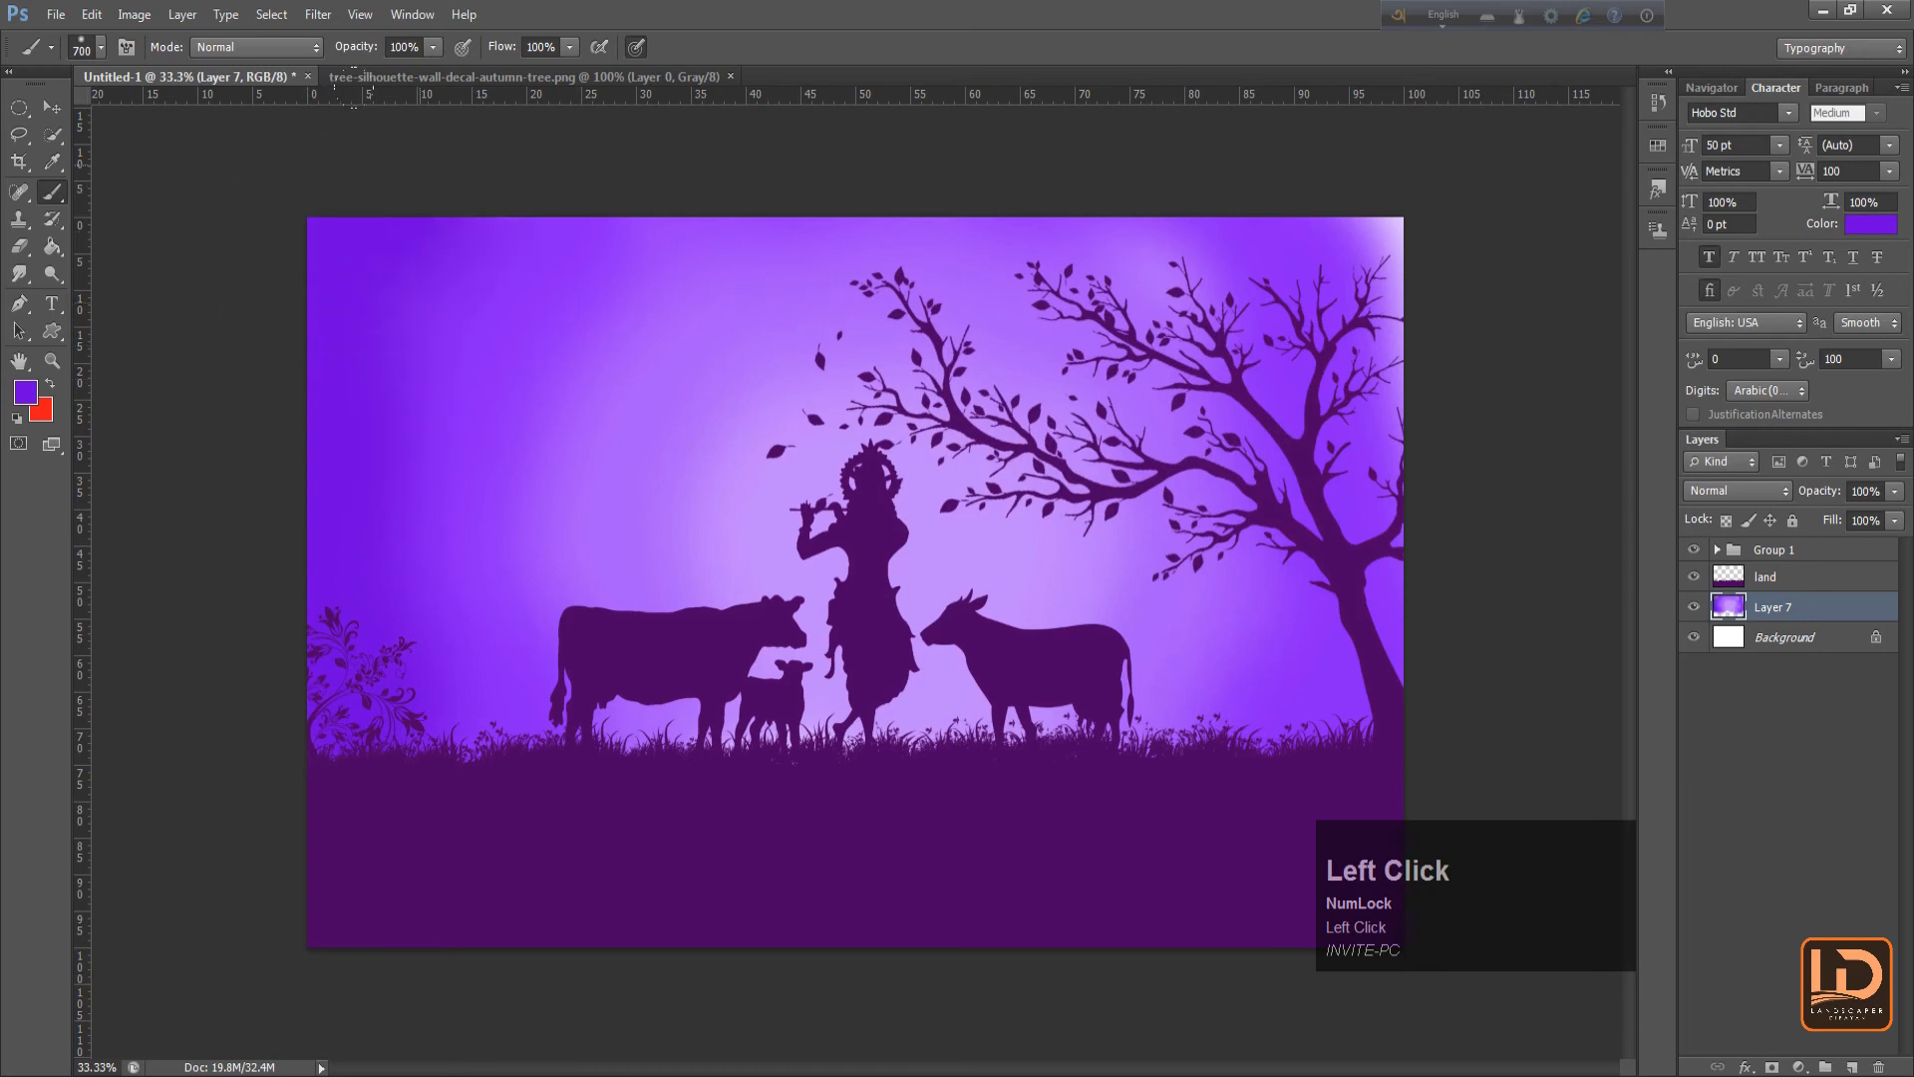
{"action": "mouse_move", "coordinate": [1007, 60]}
{"action": "left_mouse_down"}
{"action": "mouse_move", "coordinate": [1366, 239]}
{"action": "mouse_move", "coordinate": [1381, 668]}
{"action": "mouse_move", "coordinate": [1261, 731]}
{"action": "left_mouse_up"}
{"action": "mouse_move", "coordinate": [1169, 150]}
{"action": "left_mouse_down"}
{"action": "mouse_move", "coordinate": [1032, 134]}
{"action": "mouse_move", "coordinate": [452, 181]}
{"action": "left_mouse_up"}
{"action": "key", "text": "bracketleft"}
{"action": "key", "text": "bracketleft"}
{"action": "key", "text": "bracketleft"}
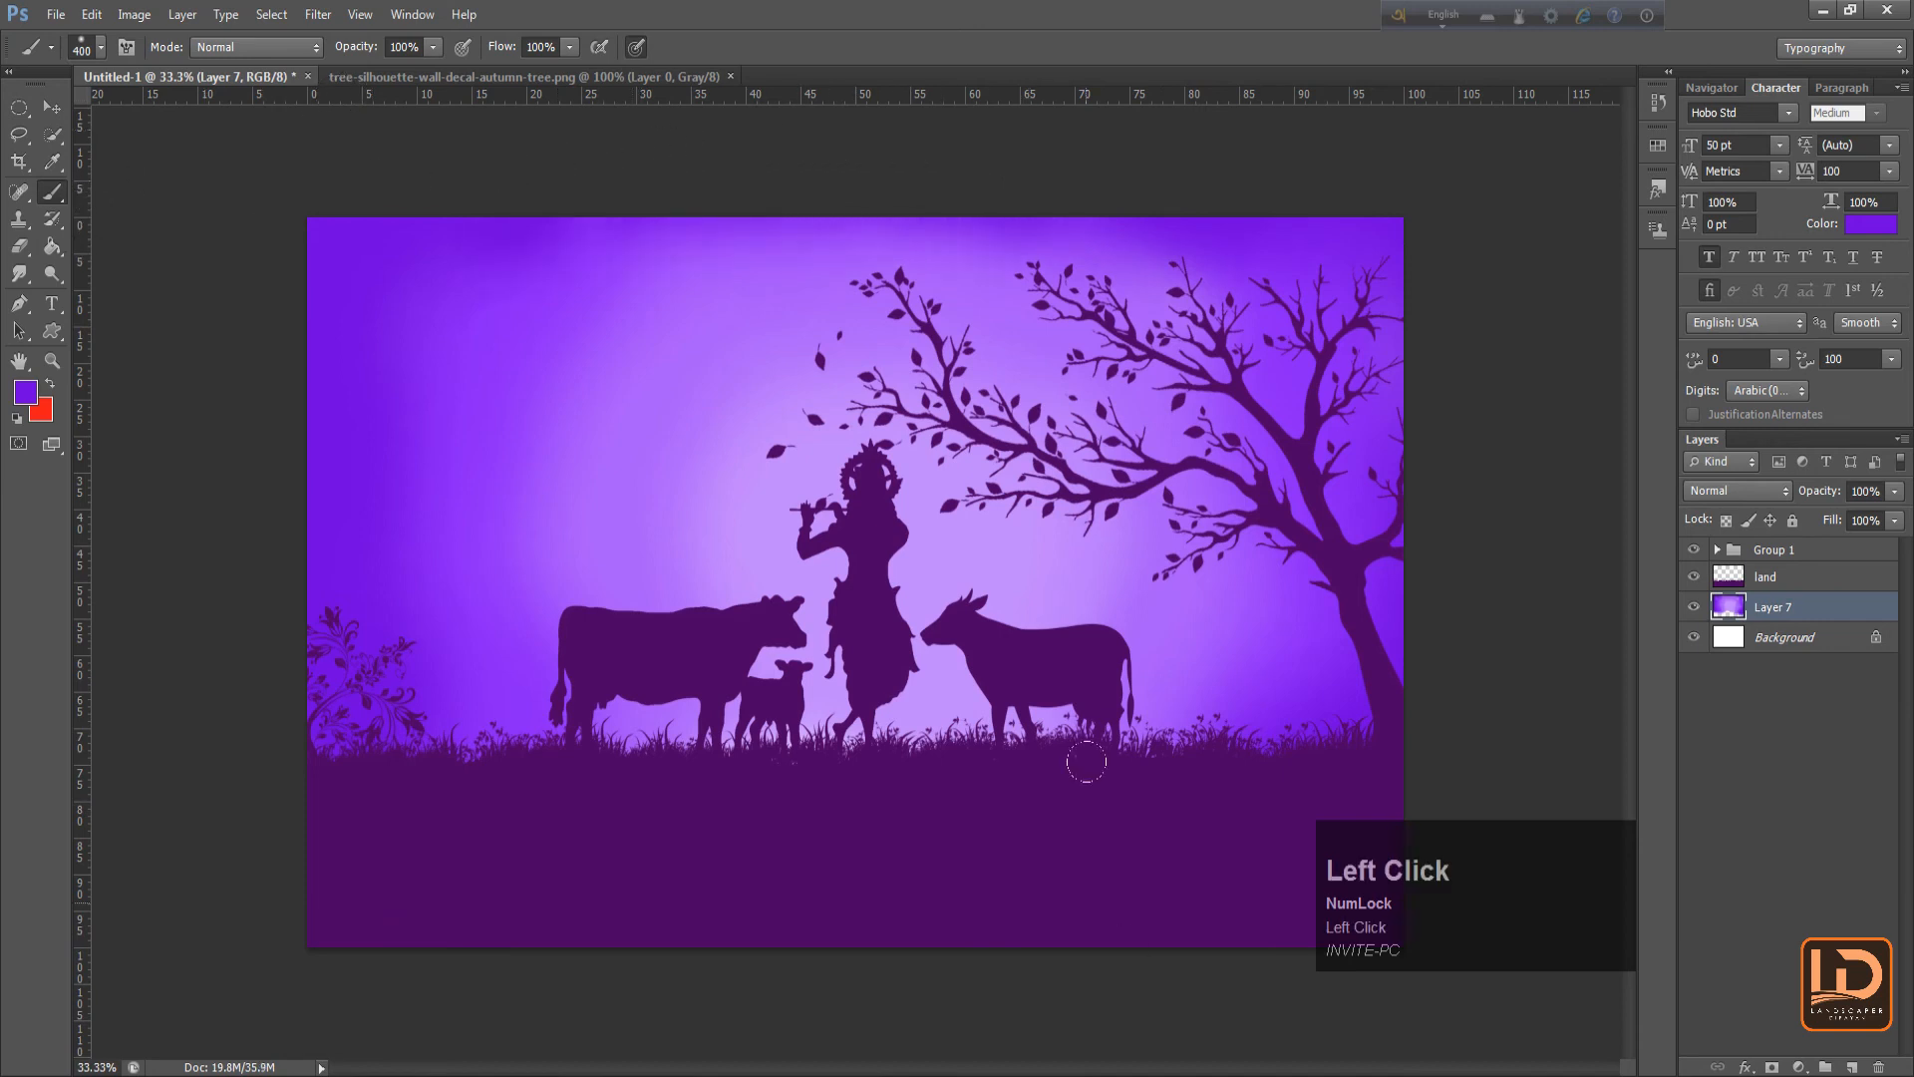
Add a new layer above the painted sky and name it moon
{"action": "left_click", "coordinate": [1853, 1067]}
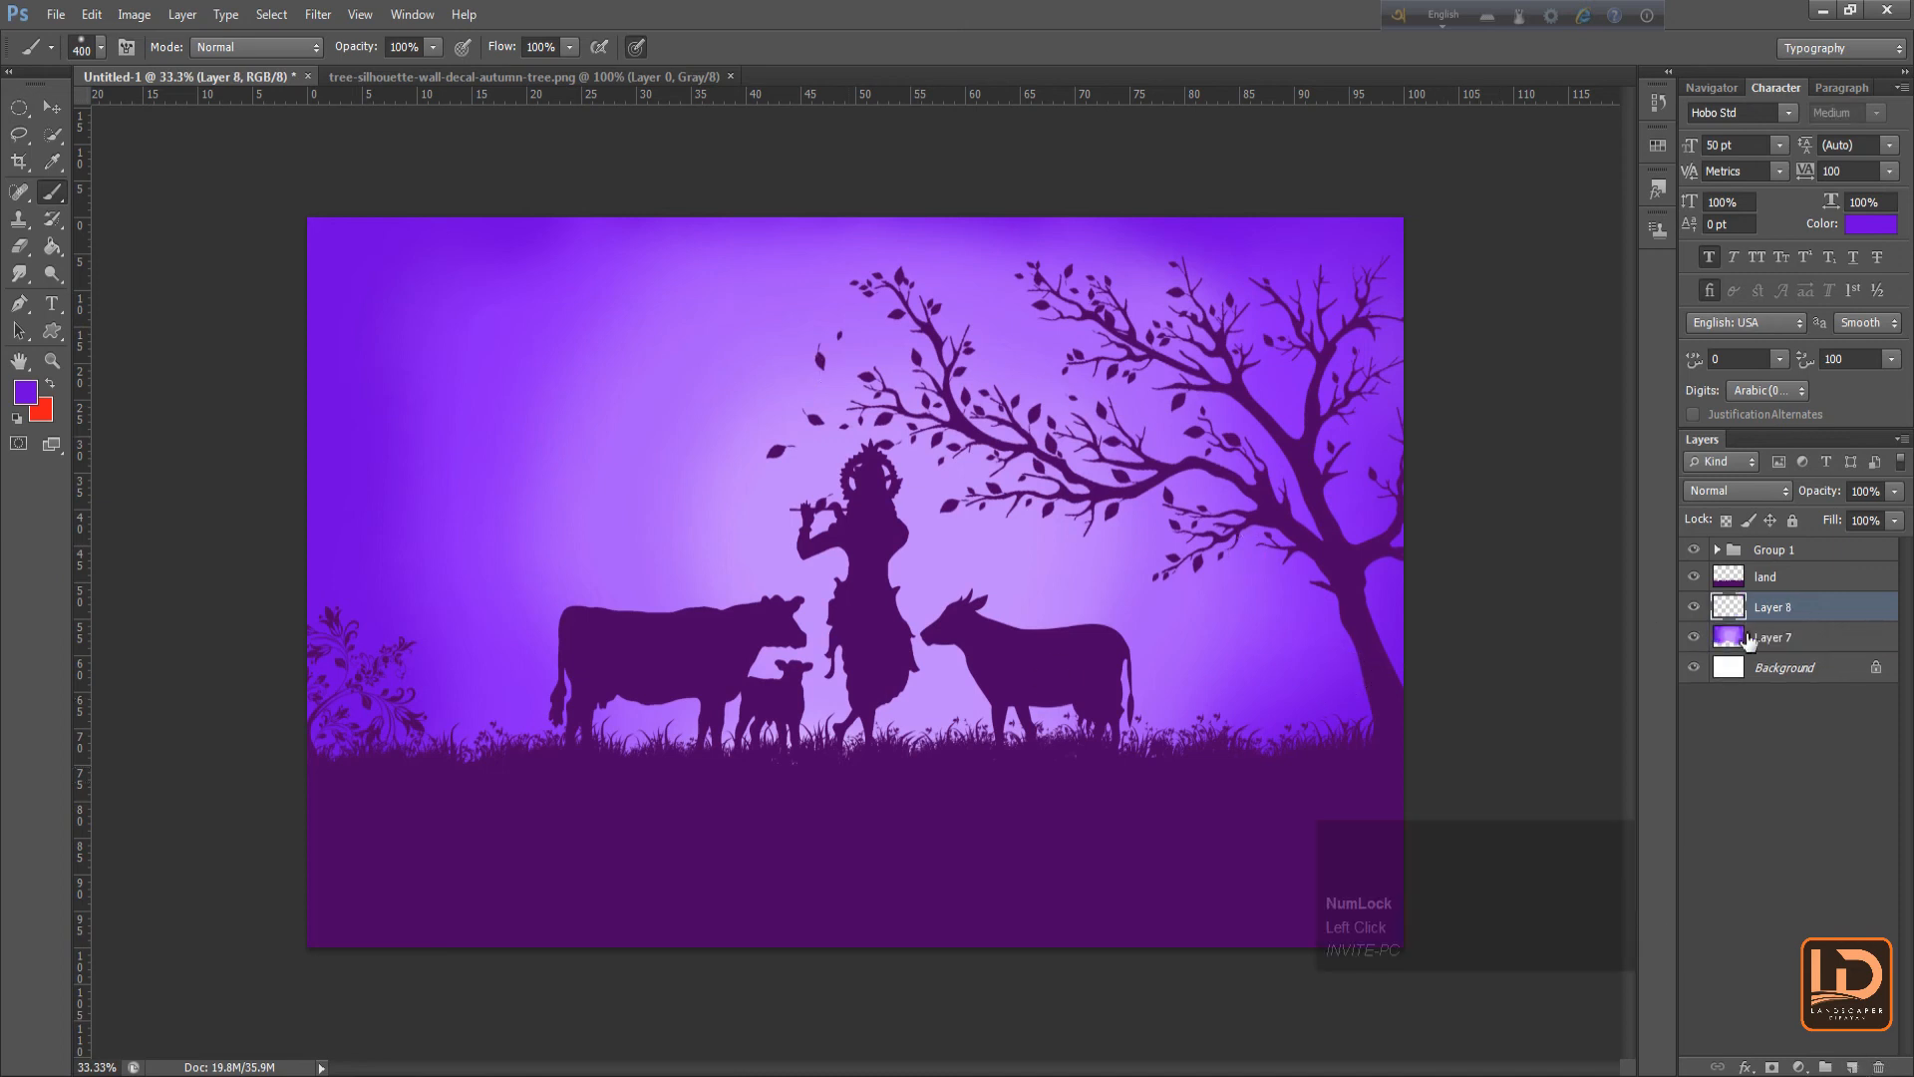
{"action": "double_click", "coordinate": [1776, 607]}
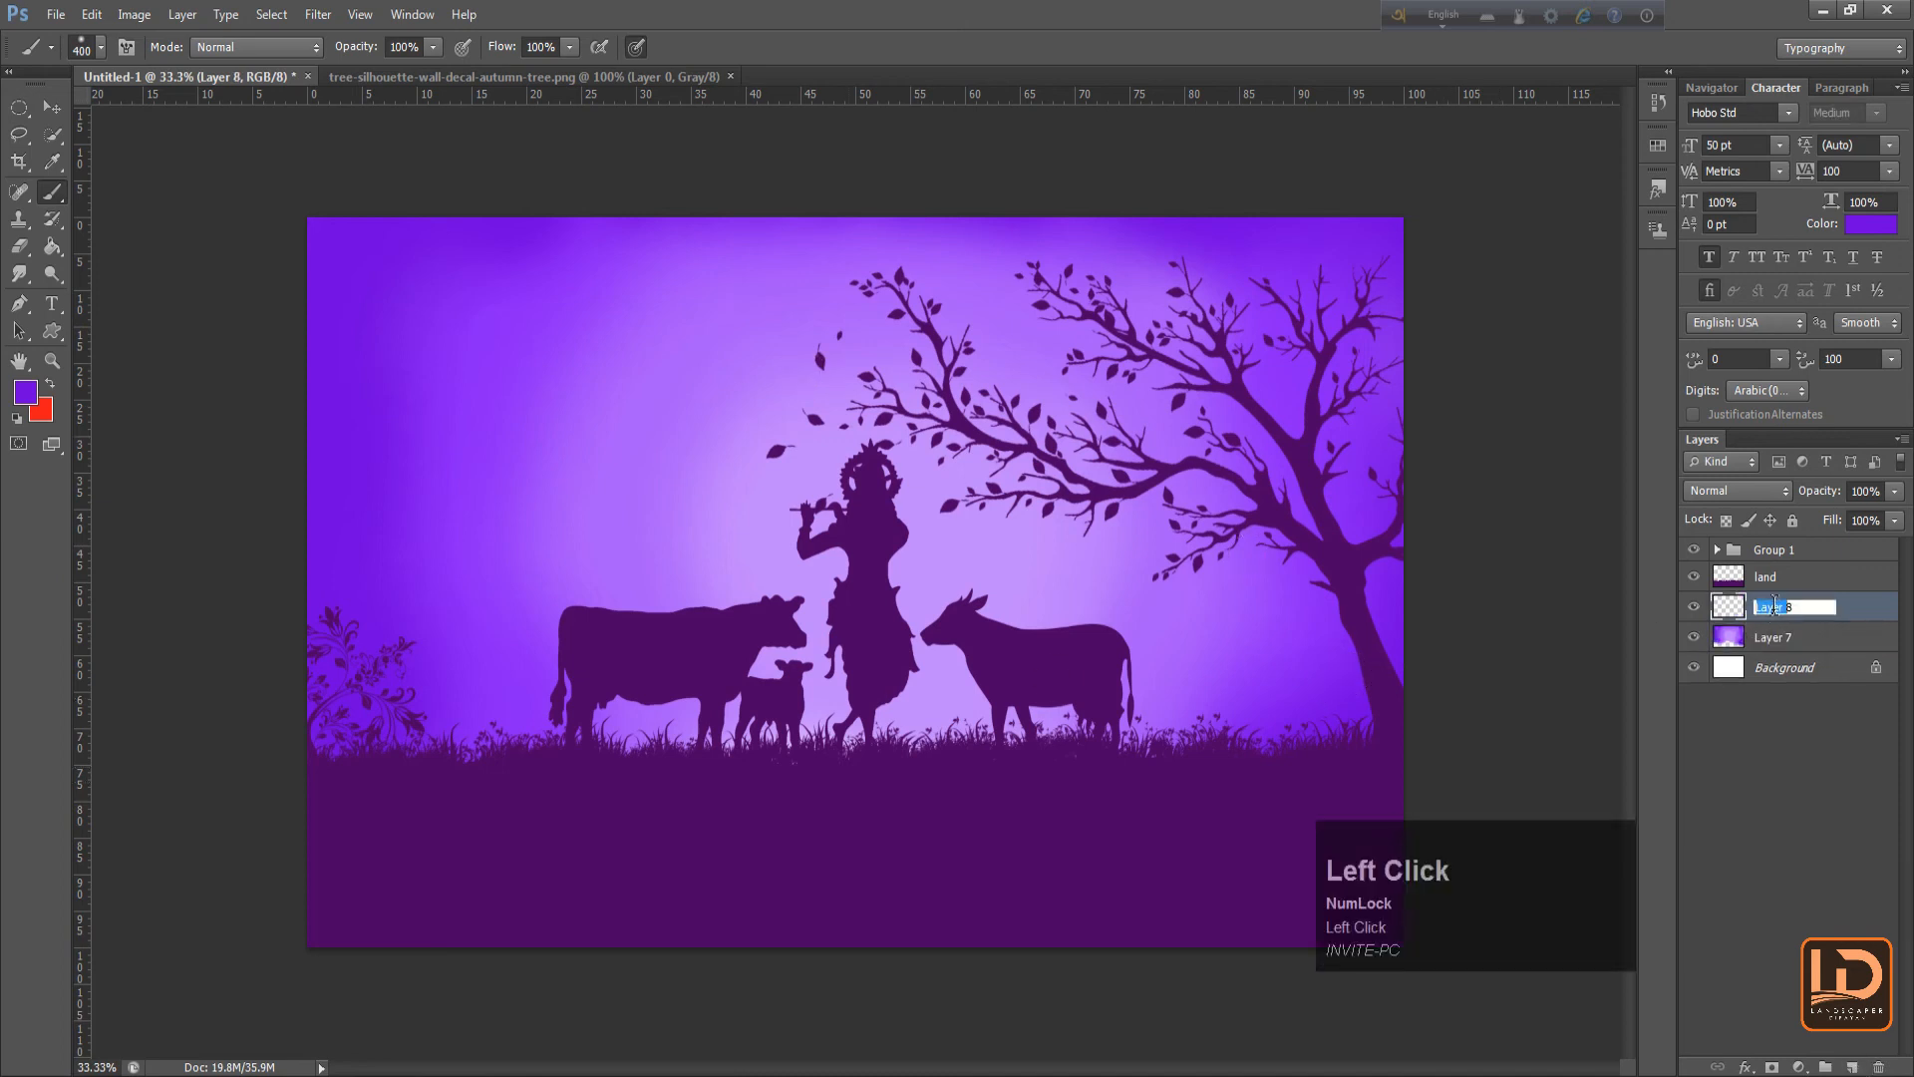
{"action": "type", "text": "moon"}
{"action": "key", "text": "Return"}
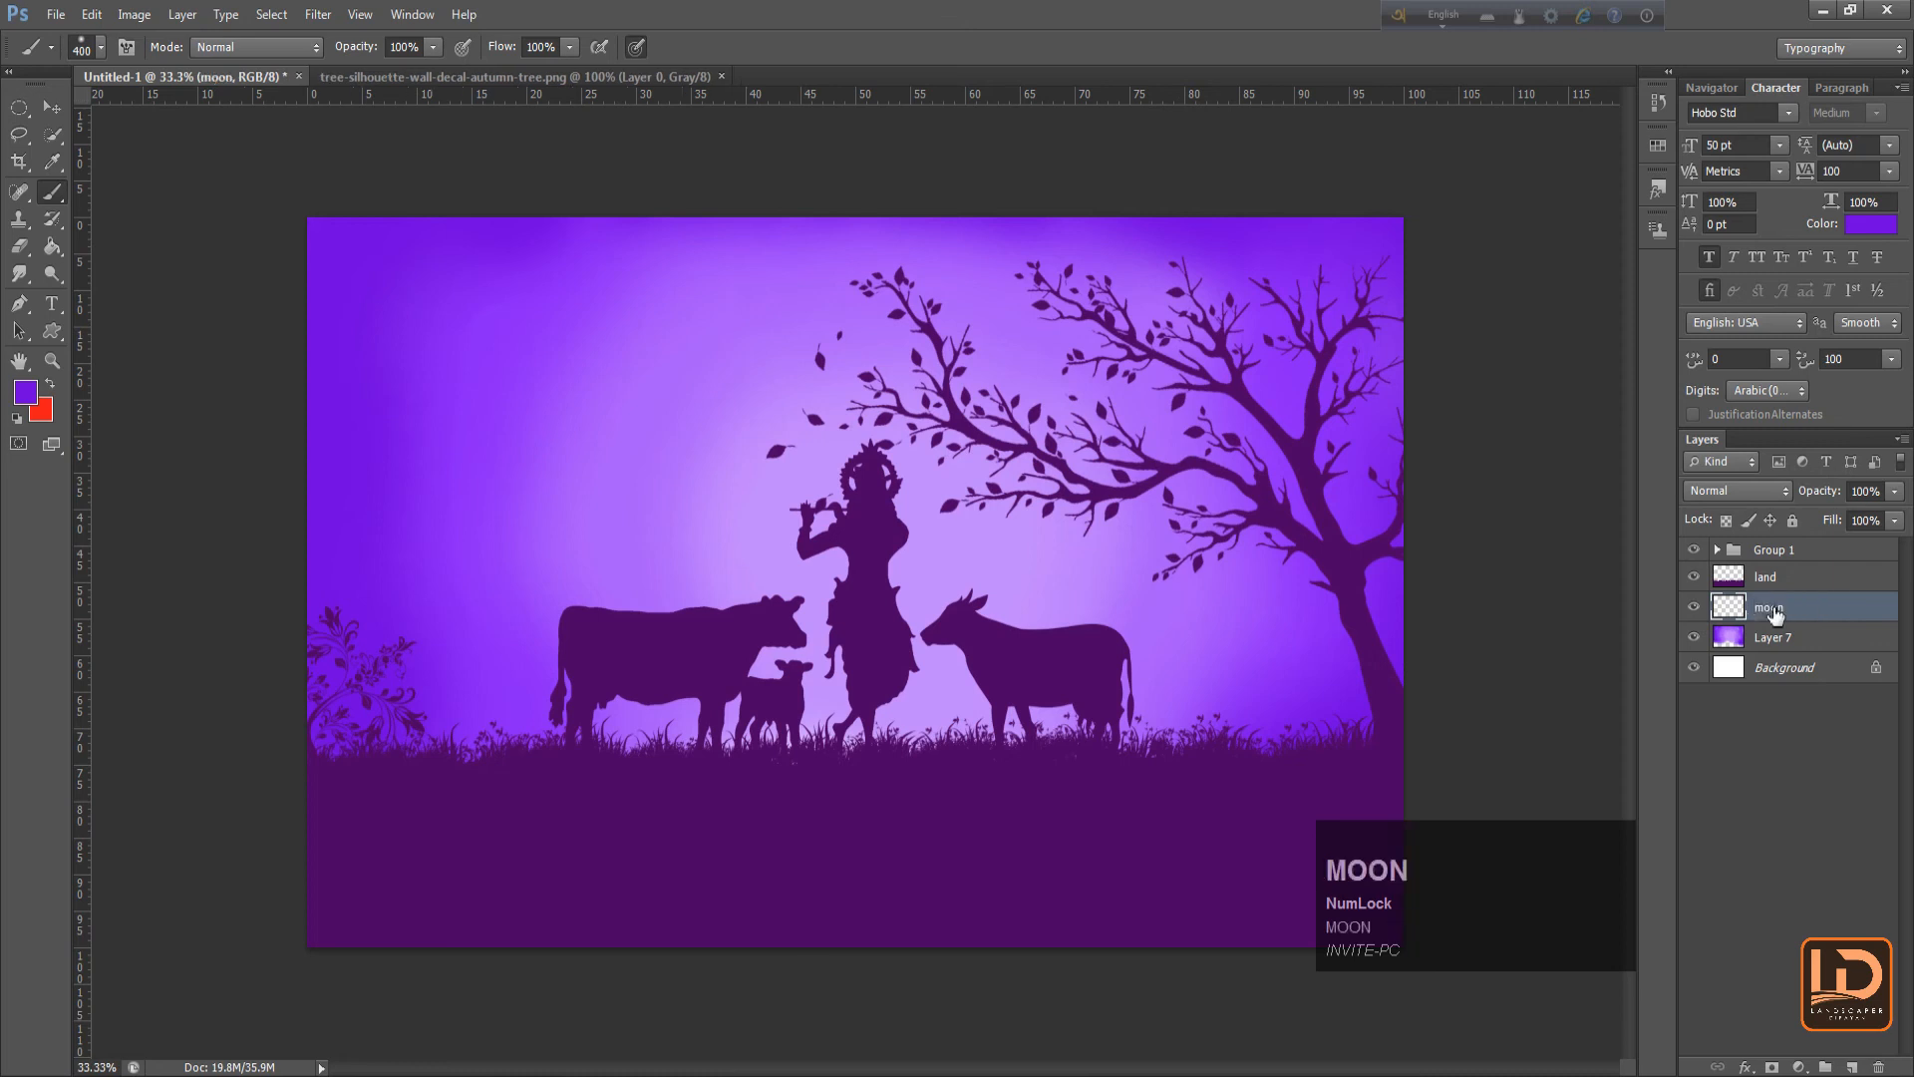
Rename Layer 7 as sky
{"action": "double_click", "coordinate": [1780, 638]}
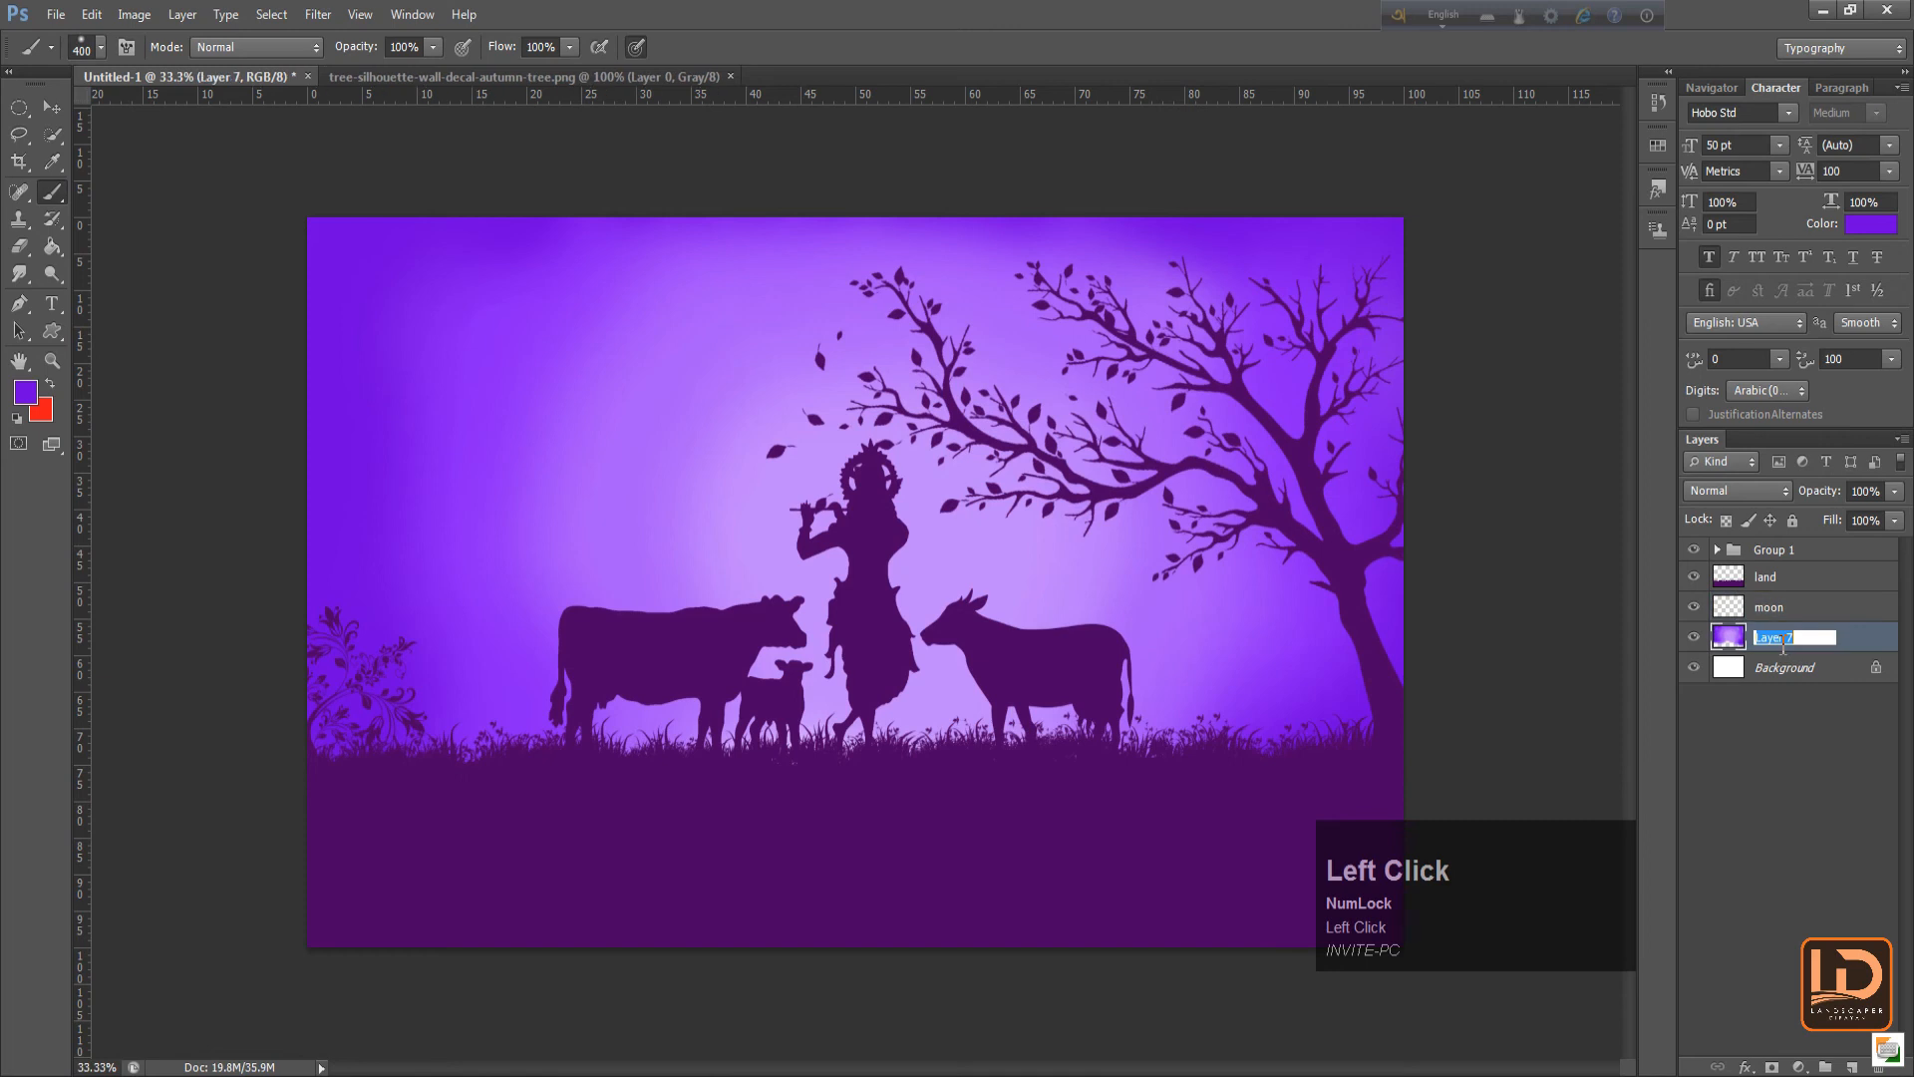
{"action": "type", "text": "sky"}
{"action": "key", "text": "Return"}
Make the moon layer active, choose the 510 px moon brush preset and enlarge it
{"action": "left_click", "coordinate": [1805, 616]}
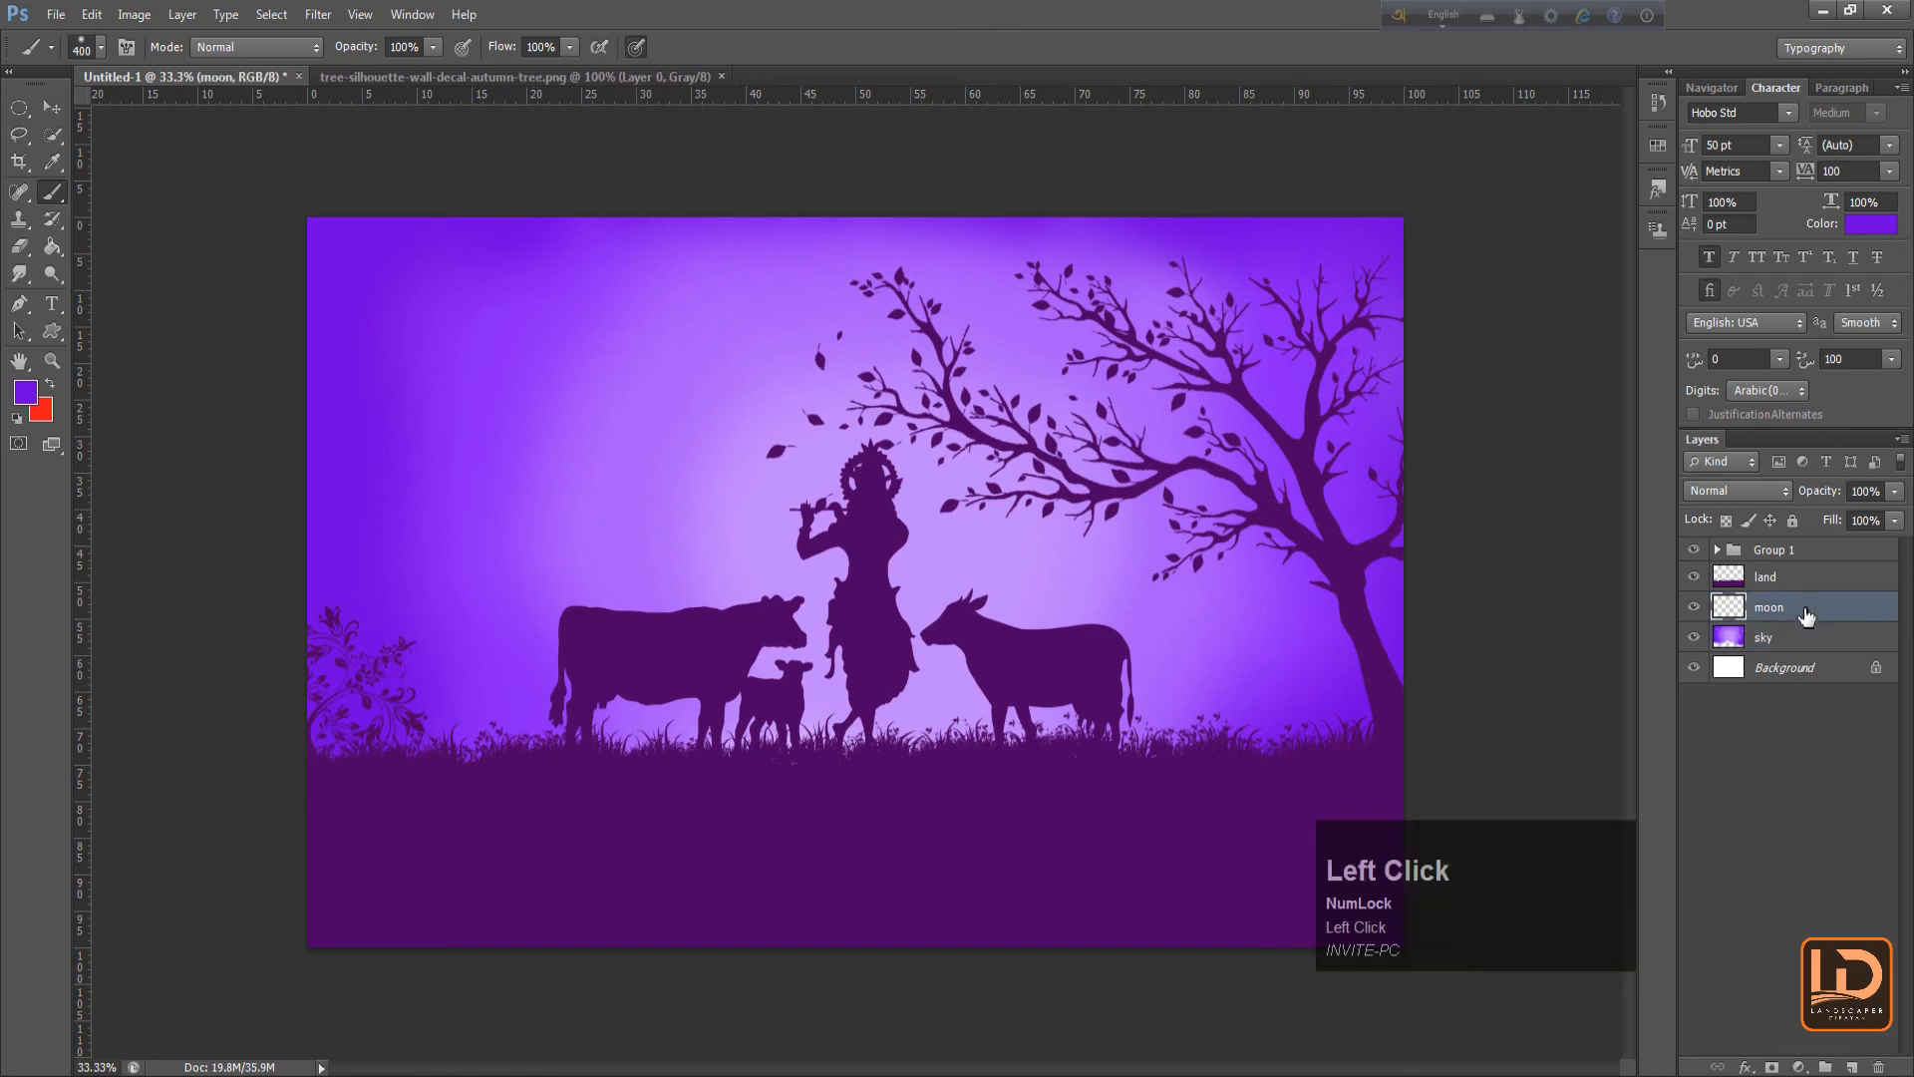
{"action": "right_click", "coordinate": [843, 478]}
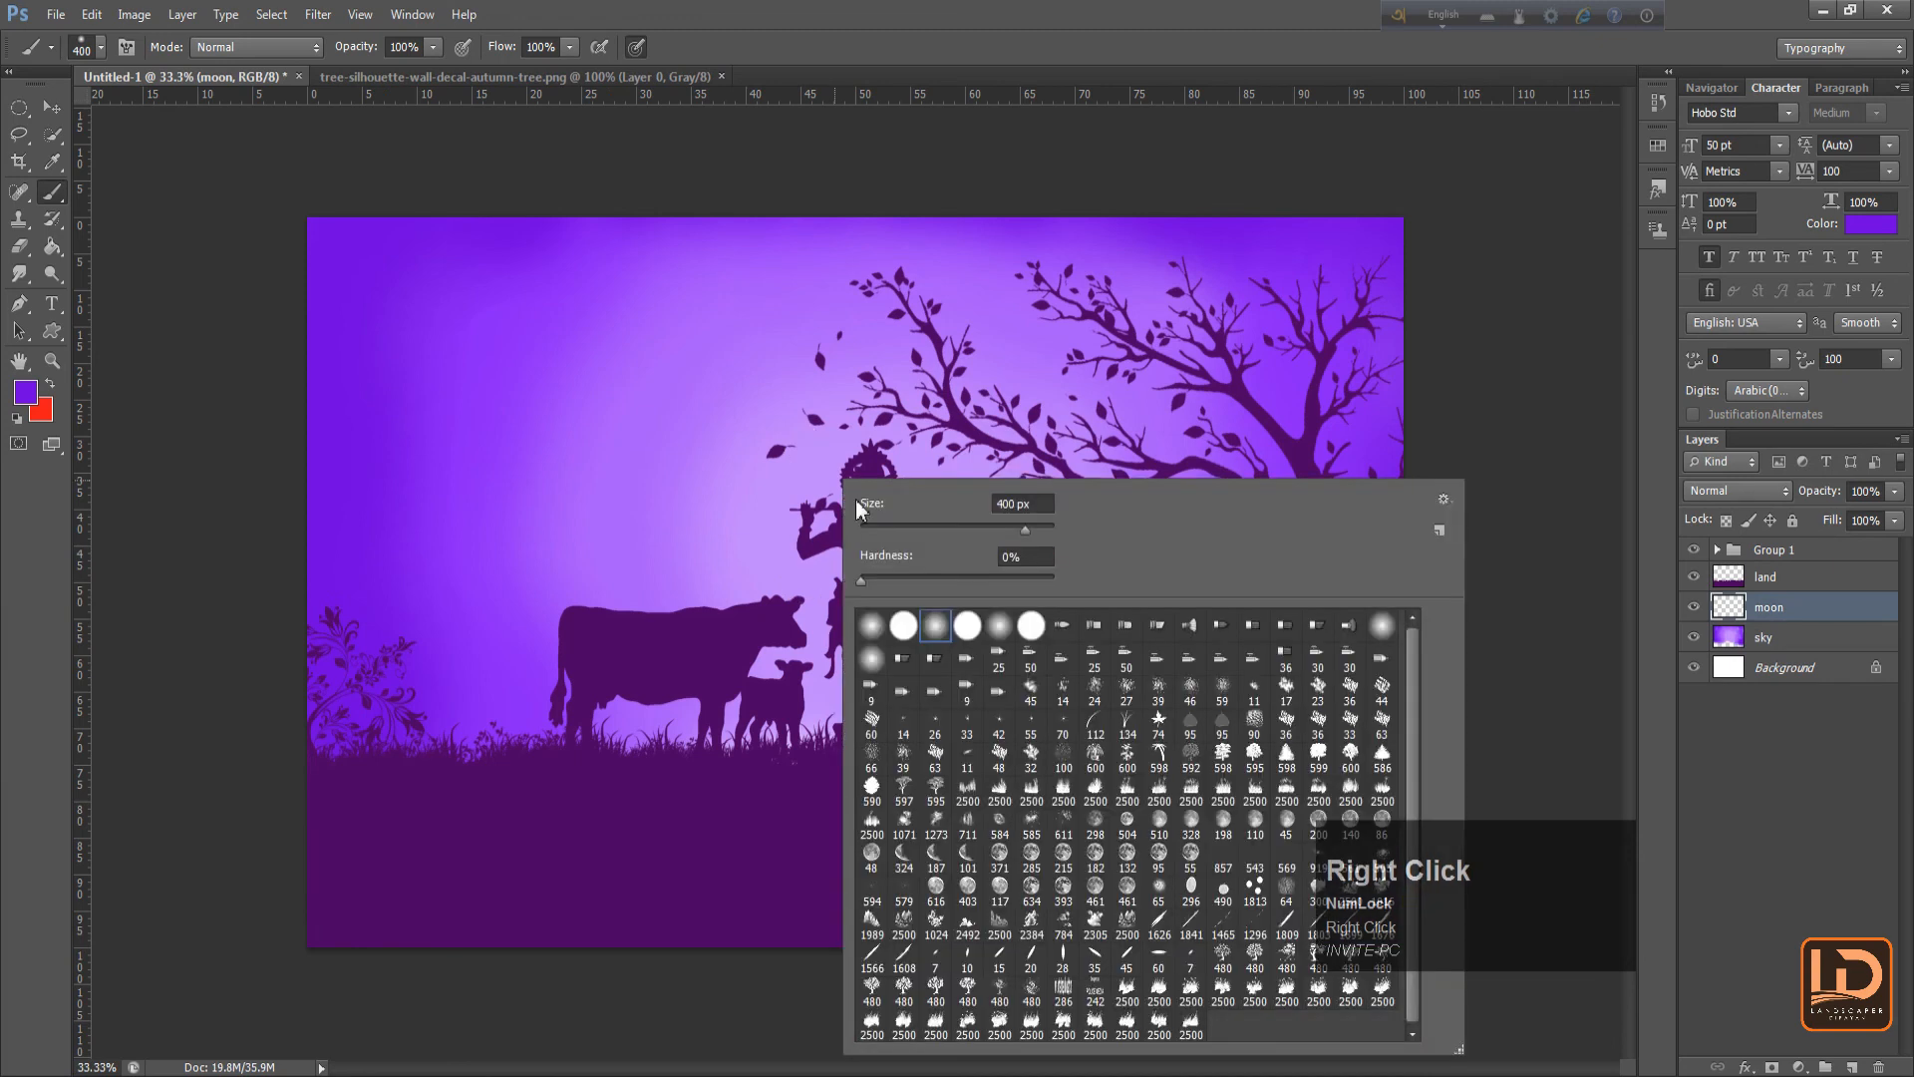
{"action": "double_click", "coordinate": [1165, 829]}
{"action": "key", "text": "bracketright"}
{"action": "key", "text": "bracketright"}
{"action": "key", "text": "bracketright"}
{"action": "key", "text": "bracketright"}
{"action": "key", "text": "bracketright"}
{"action": "key", "text": "bracketright"}
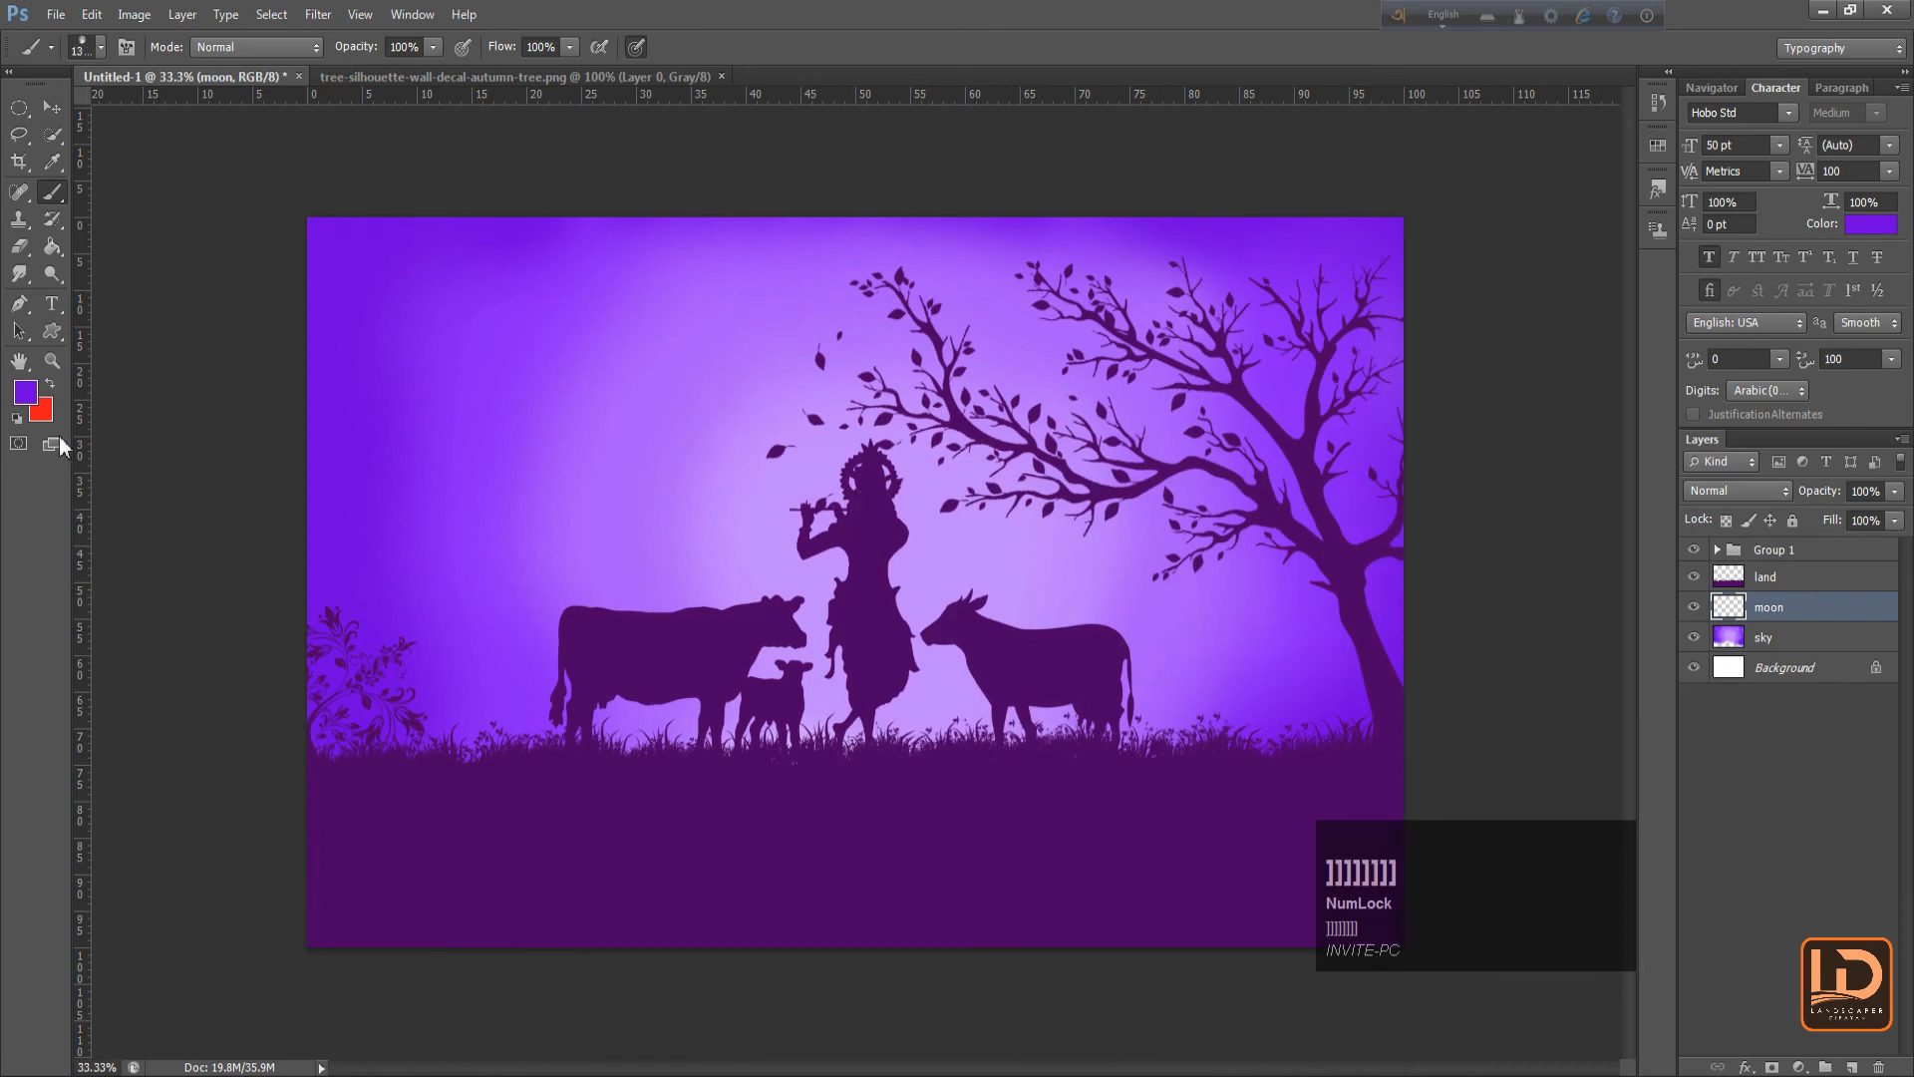
Set the foreground colour to a pale lavender and enlarge the moon brush to 1400 px
{"action": "left_click", "coordinate": [27, 391]}
{"action": "left_click", "coordinate": [777, 518]}
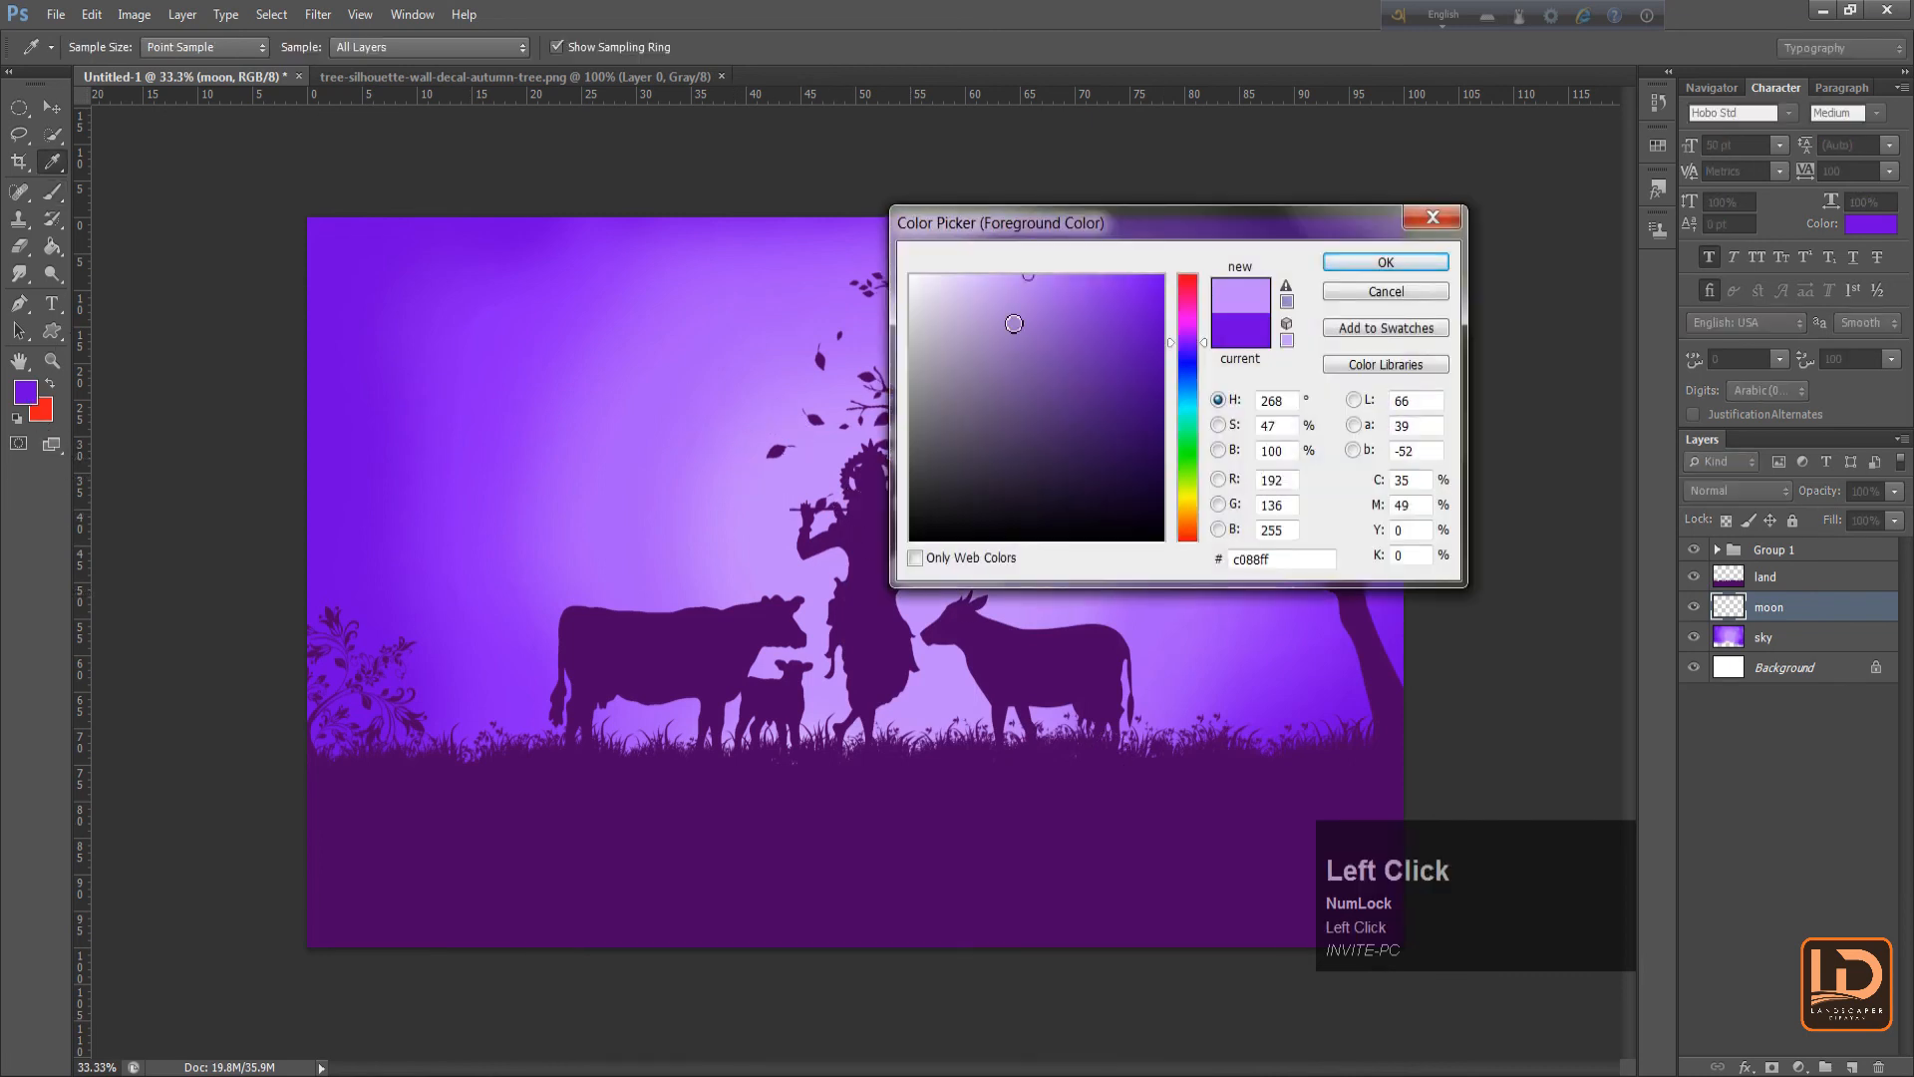
{"action": "left_click_drag", "start_coordinate": [1014, 323], "coordinate": [969, 251]}
{"action": "key", "text": "bracketright"}
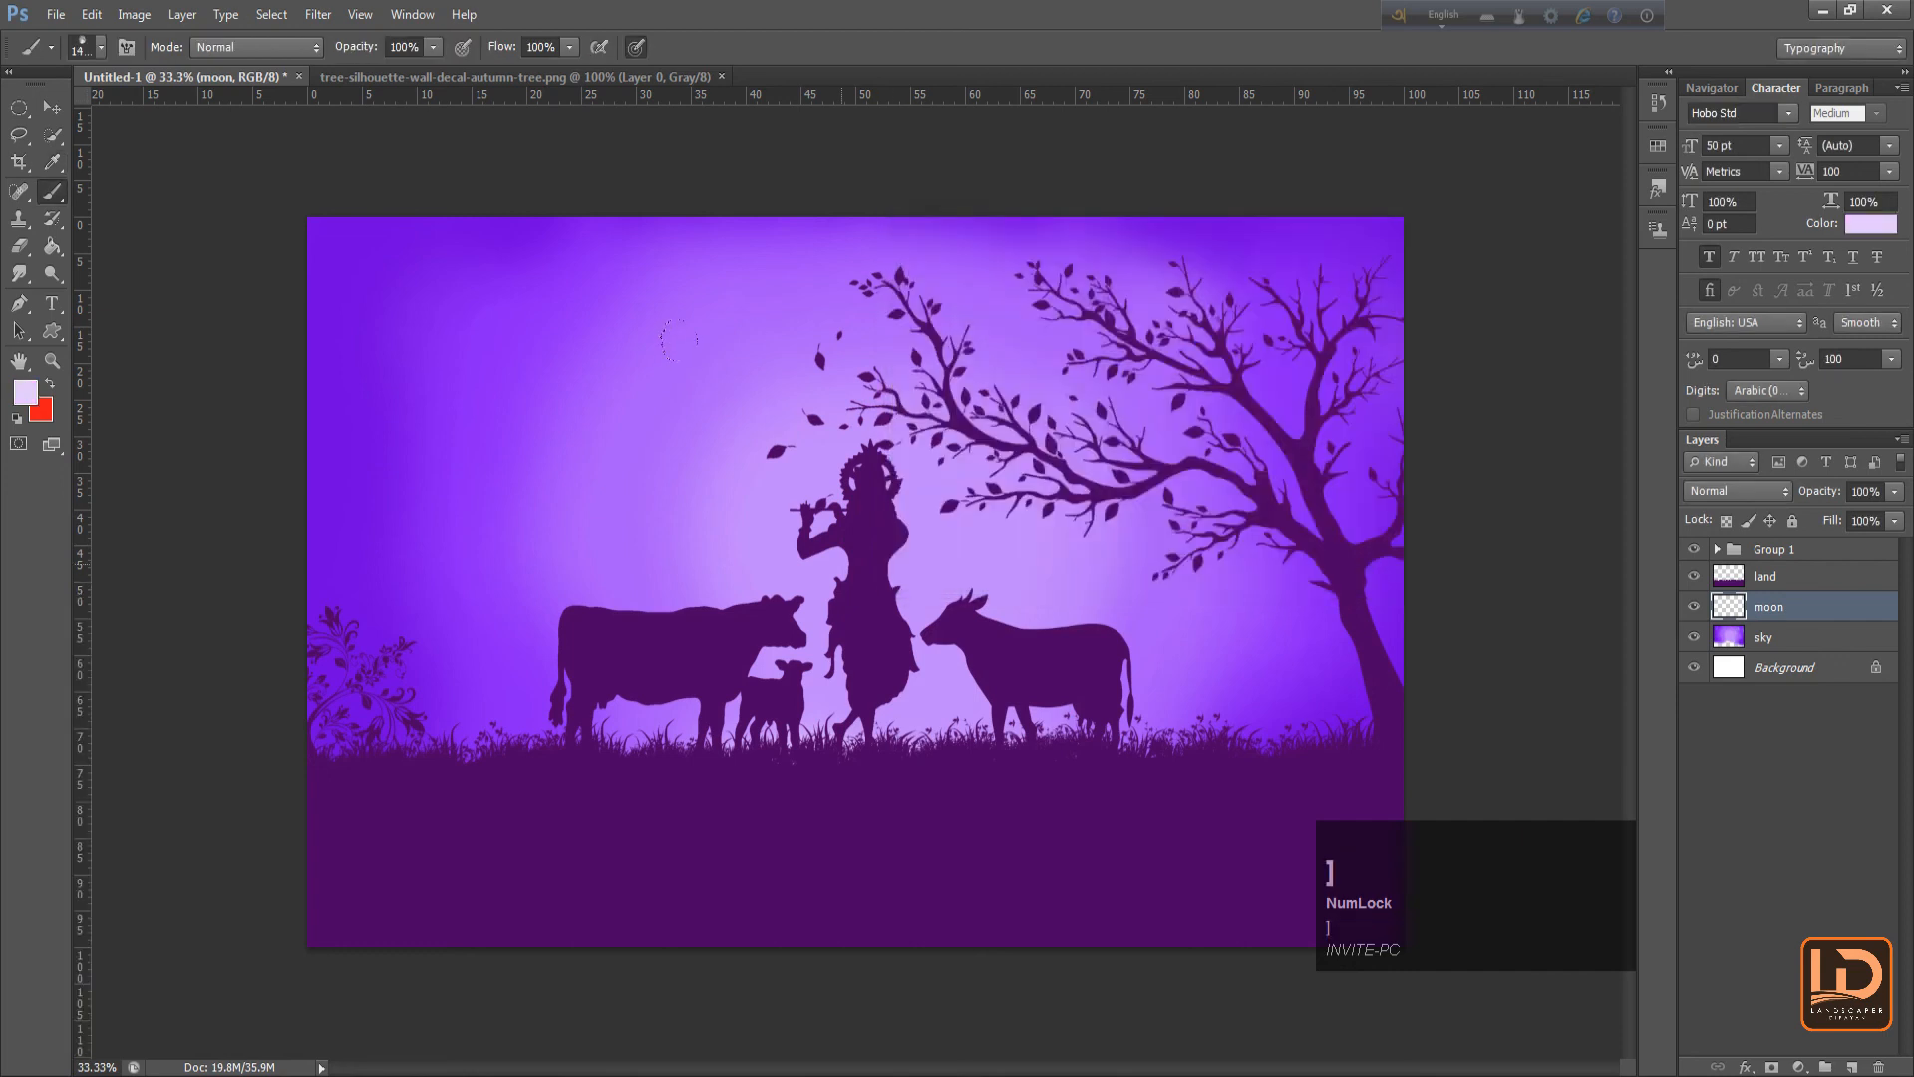
Stamp the moon behind Krishna, undo that impression and stamp it again at nearly the same spot
{"action": "left_click", "coordinate": [678, 339]}
{"action": "key", "text": "ctrl"}
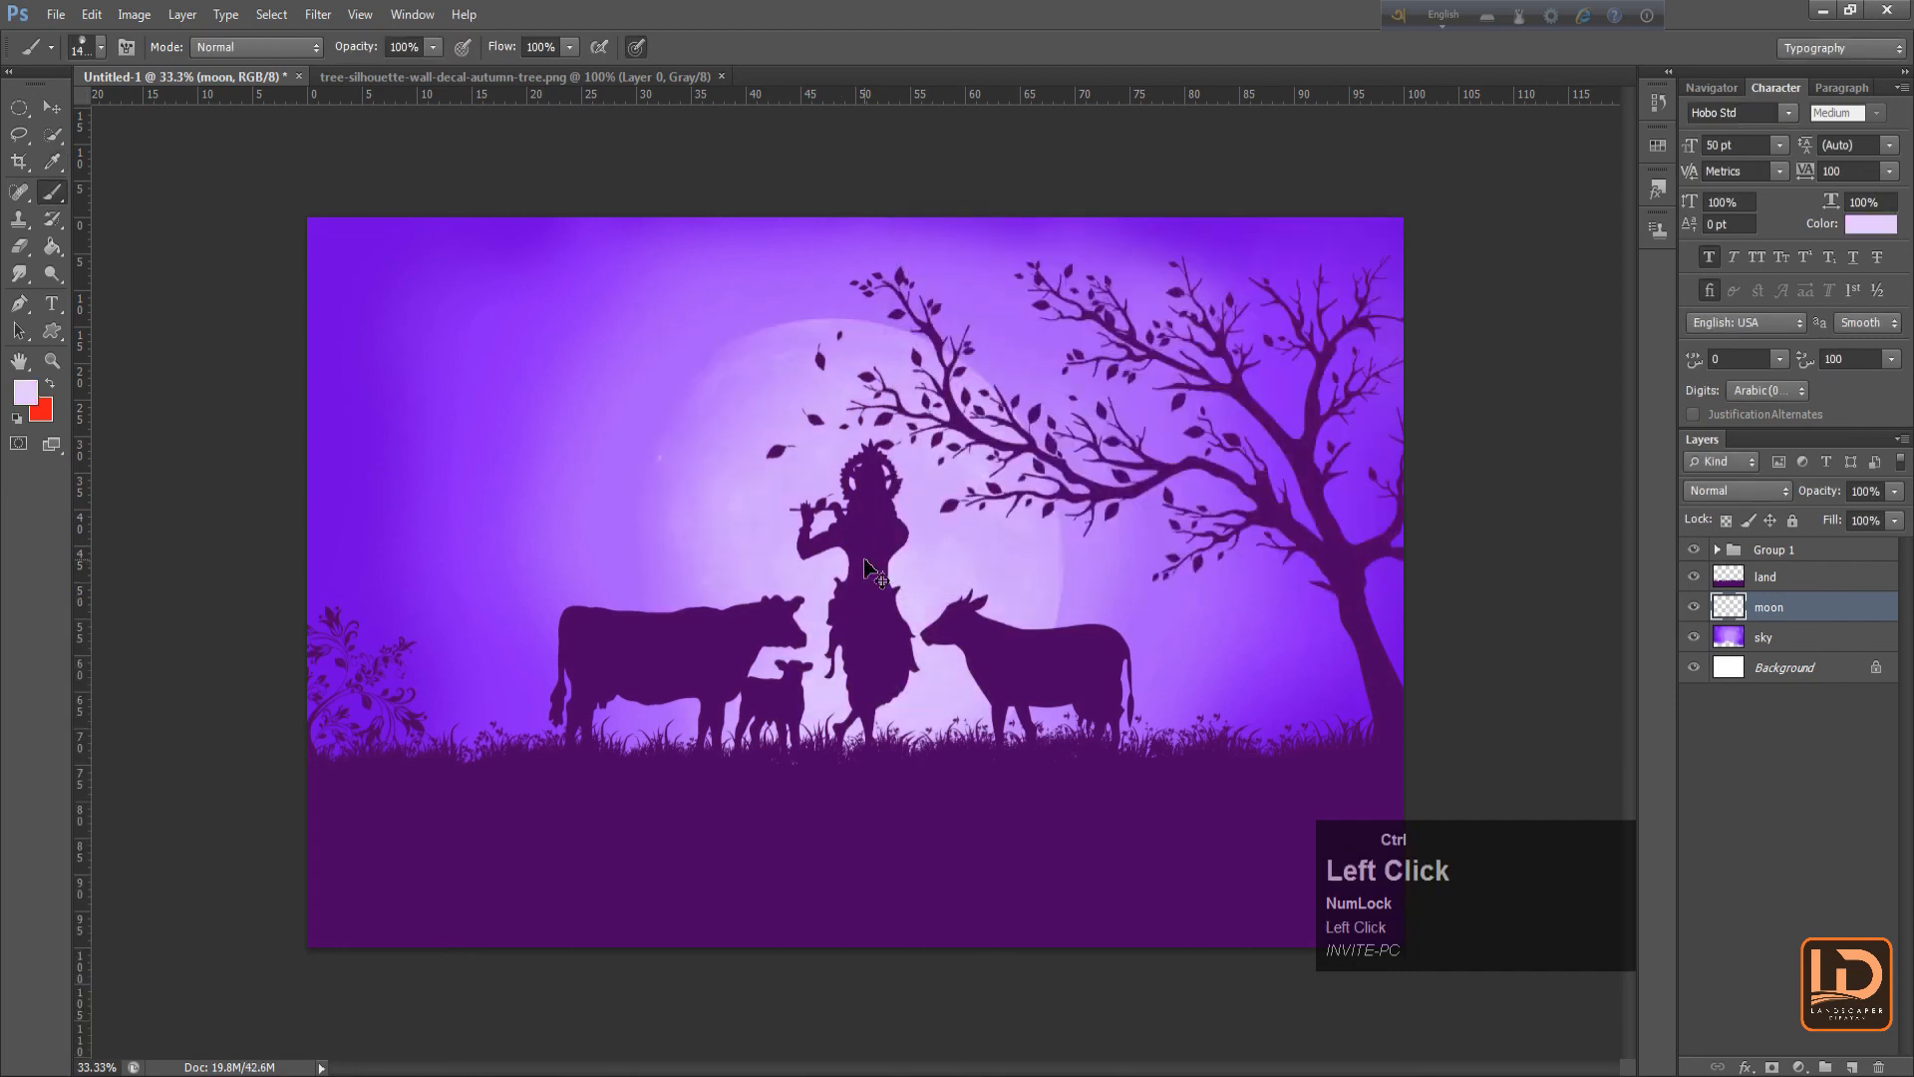
{"action": "key", "text": "ctrl+z"}
{"action": "left_click", "coordinate": [702, 337]}
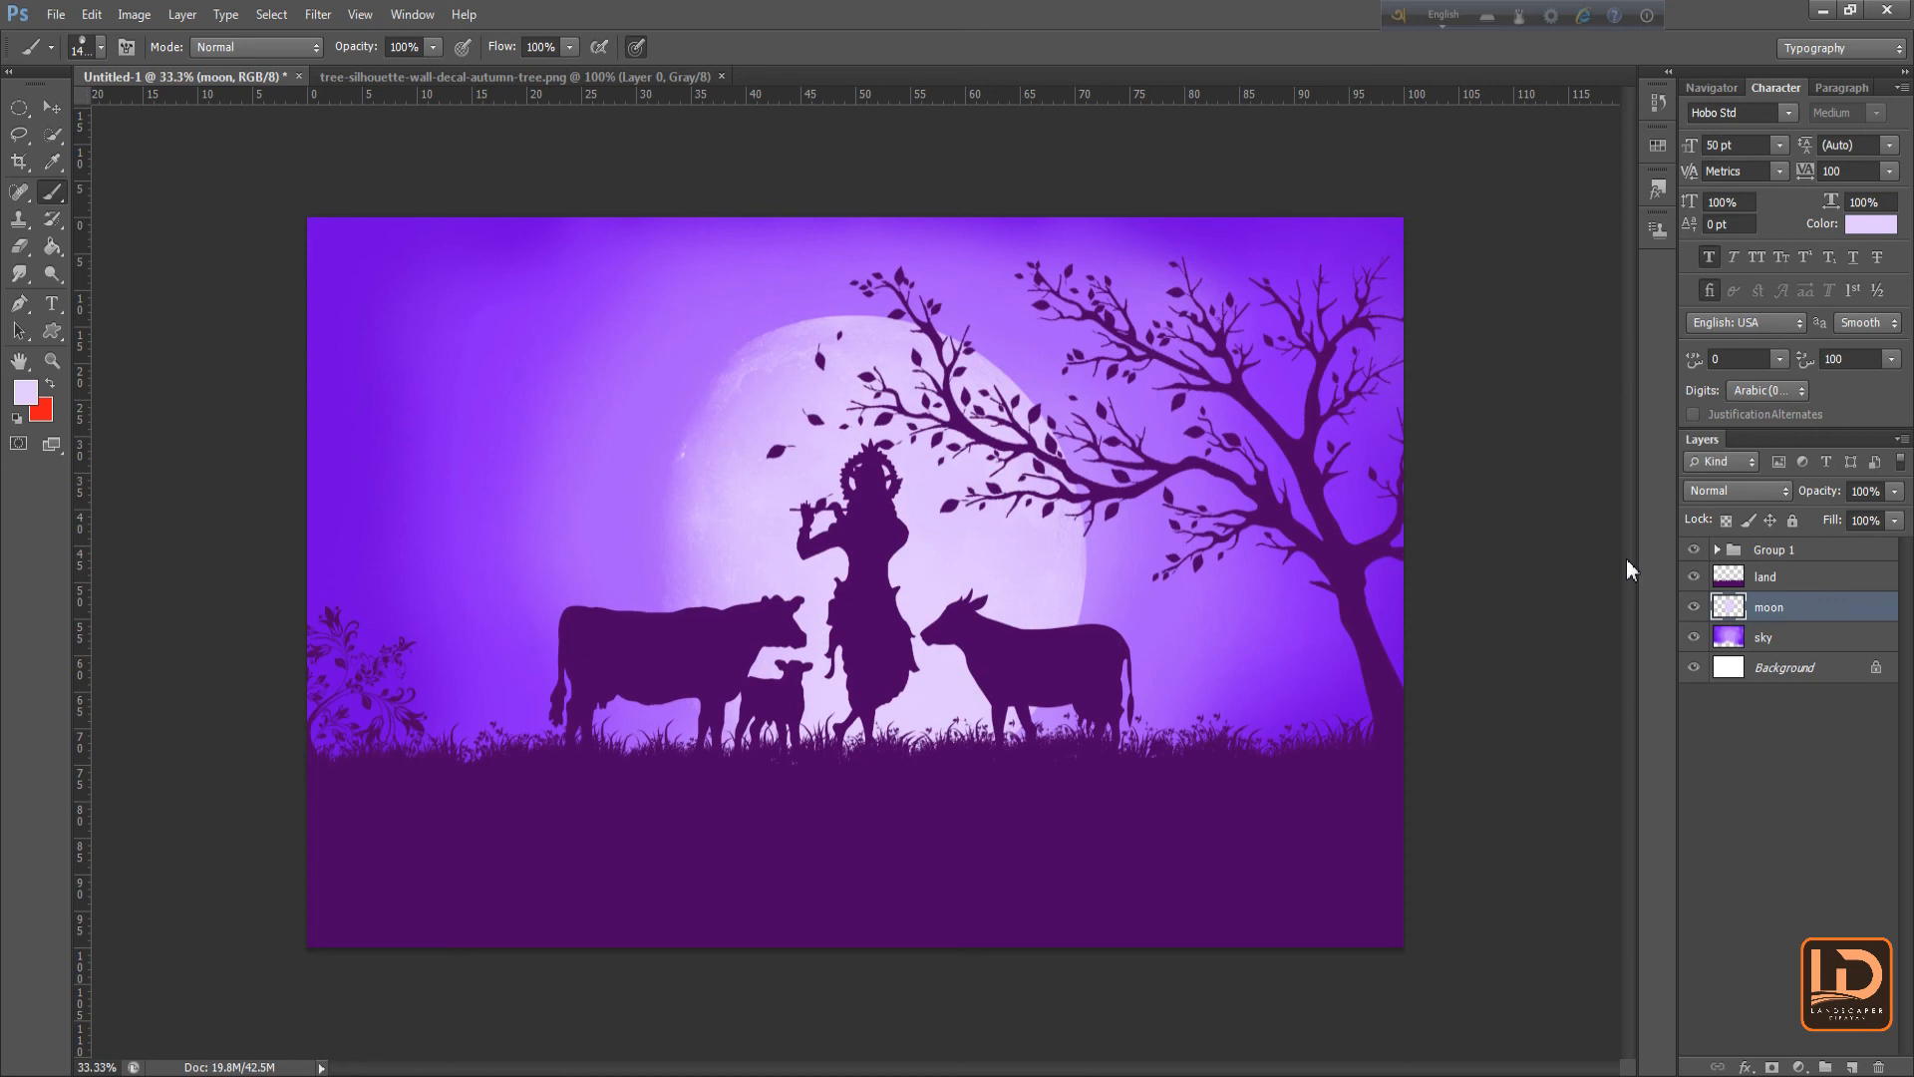
Add a new layer directly above the sky layer and name it star
{"action": "left_click", "coordinate": [1830, 643]}
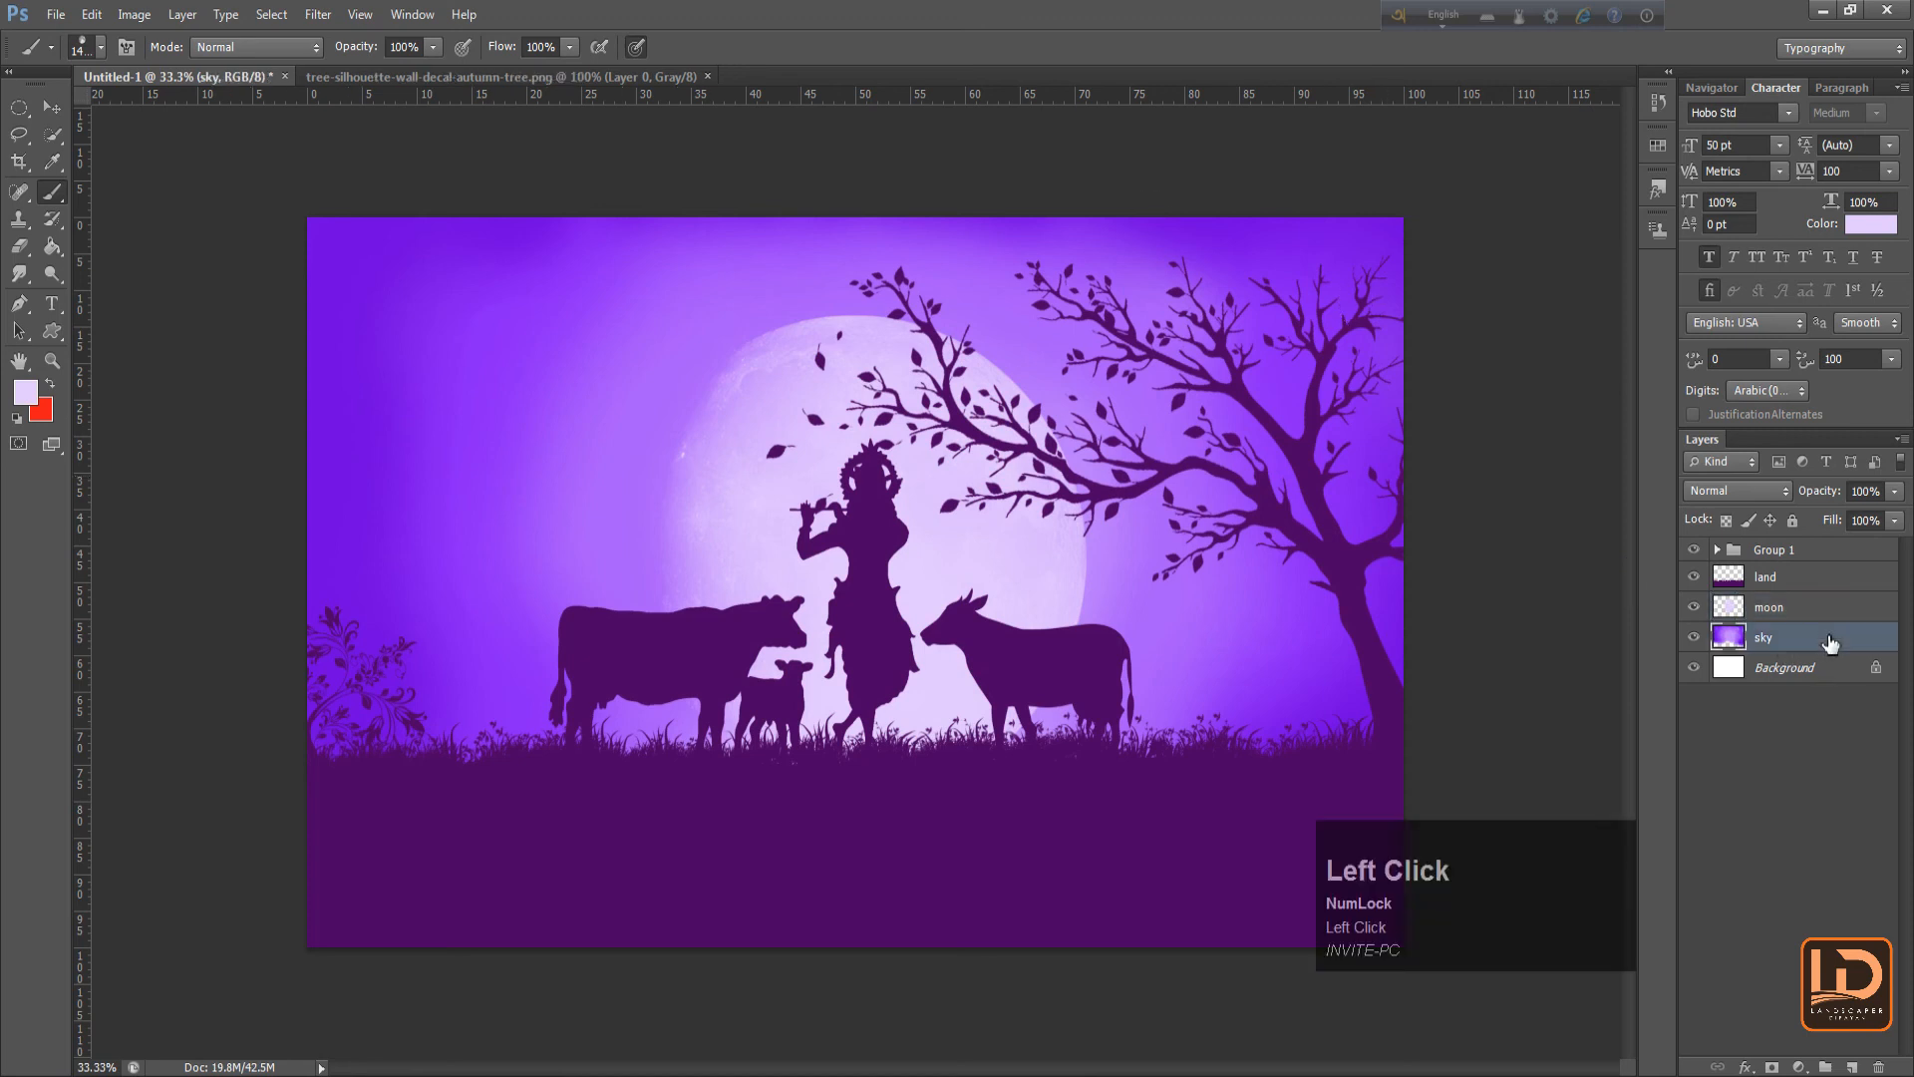
{"action": "left_click", "coordinate": [1853, 1067]}
{"action": "double_click", "coordinate": [1779, 635]}
{"action": "key", "text": "BackSpace"}
{"action": "type", "text": "star"}
{"action": "key", "text": "Return"}
Choose the 561 px galaxy star brush preset and enlarge it to 1000 px
{"action": "right_click", "coordinate": [459, 280]}
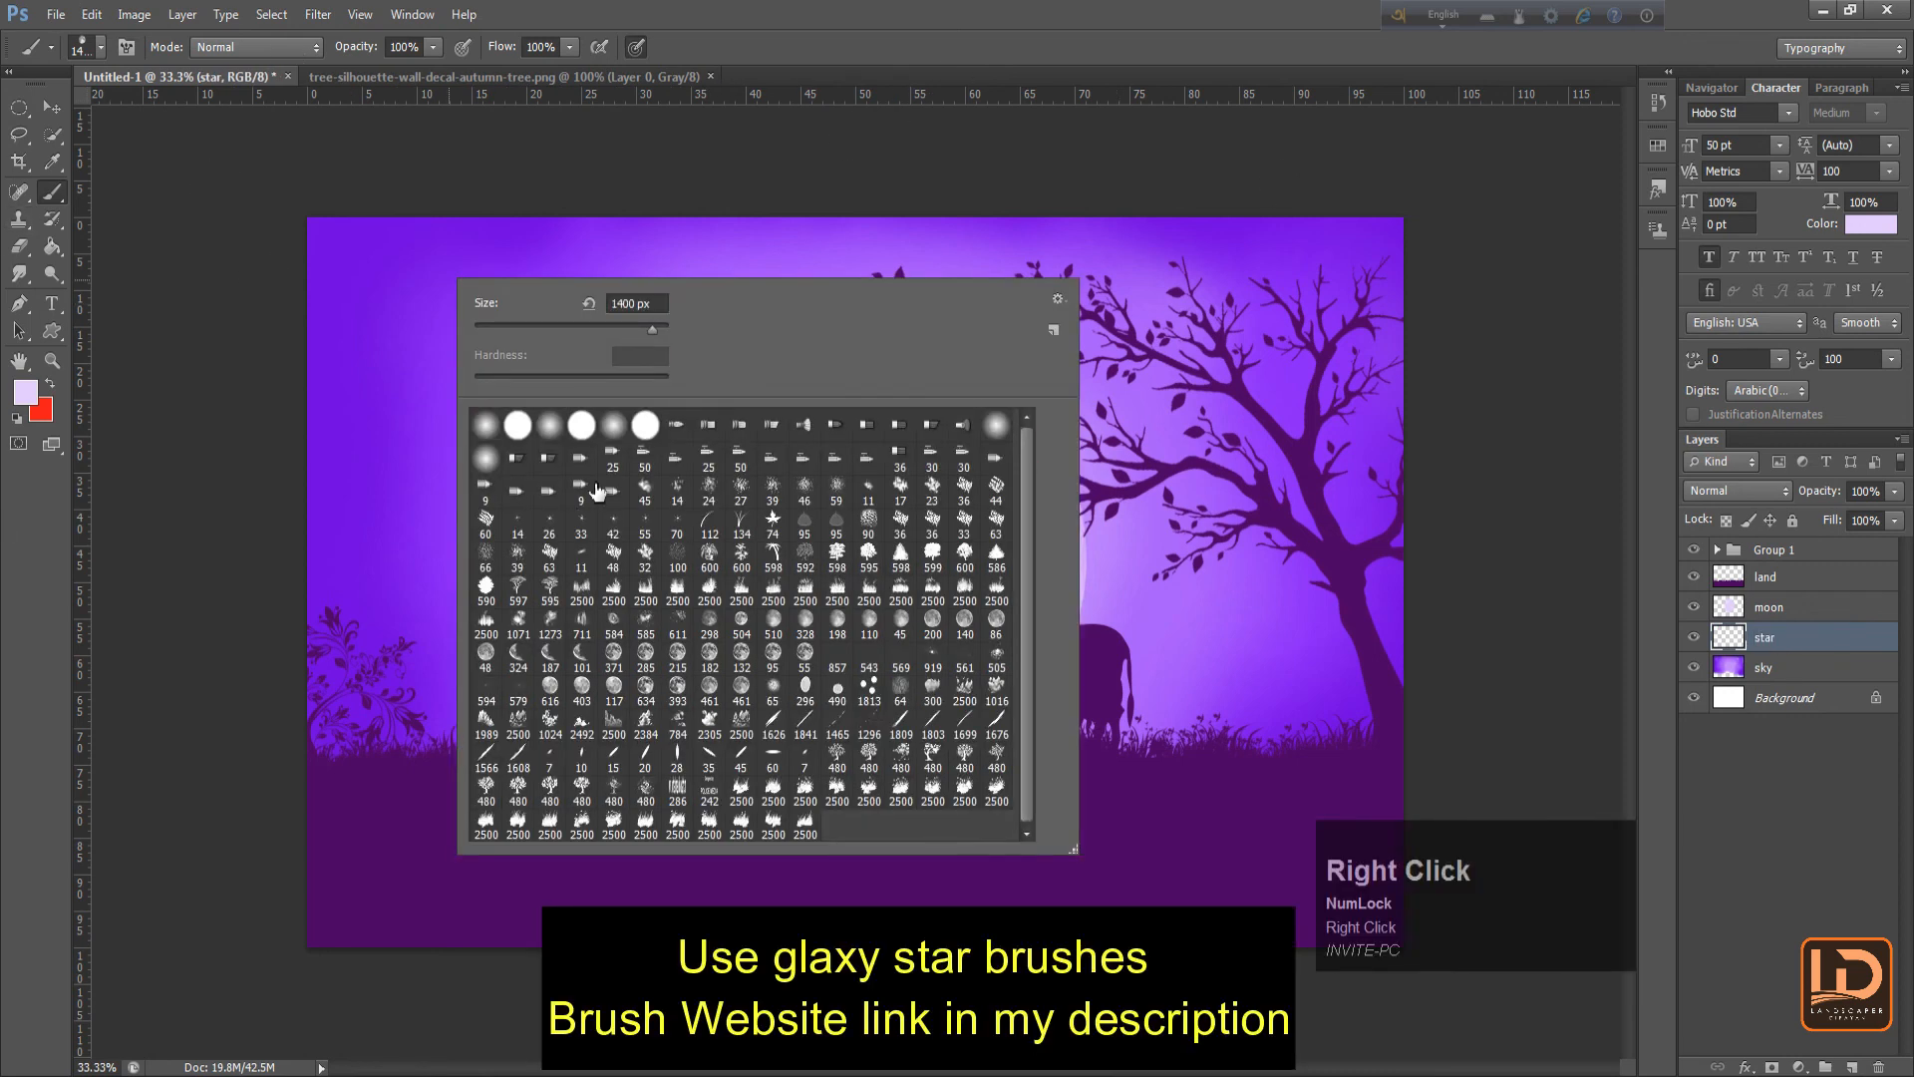
{"action": "left_click", "coordinate": [964, 674]}
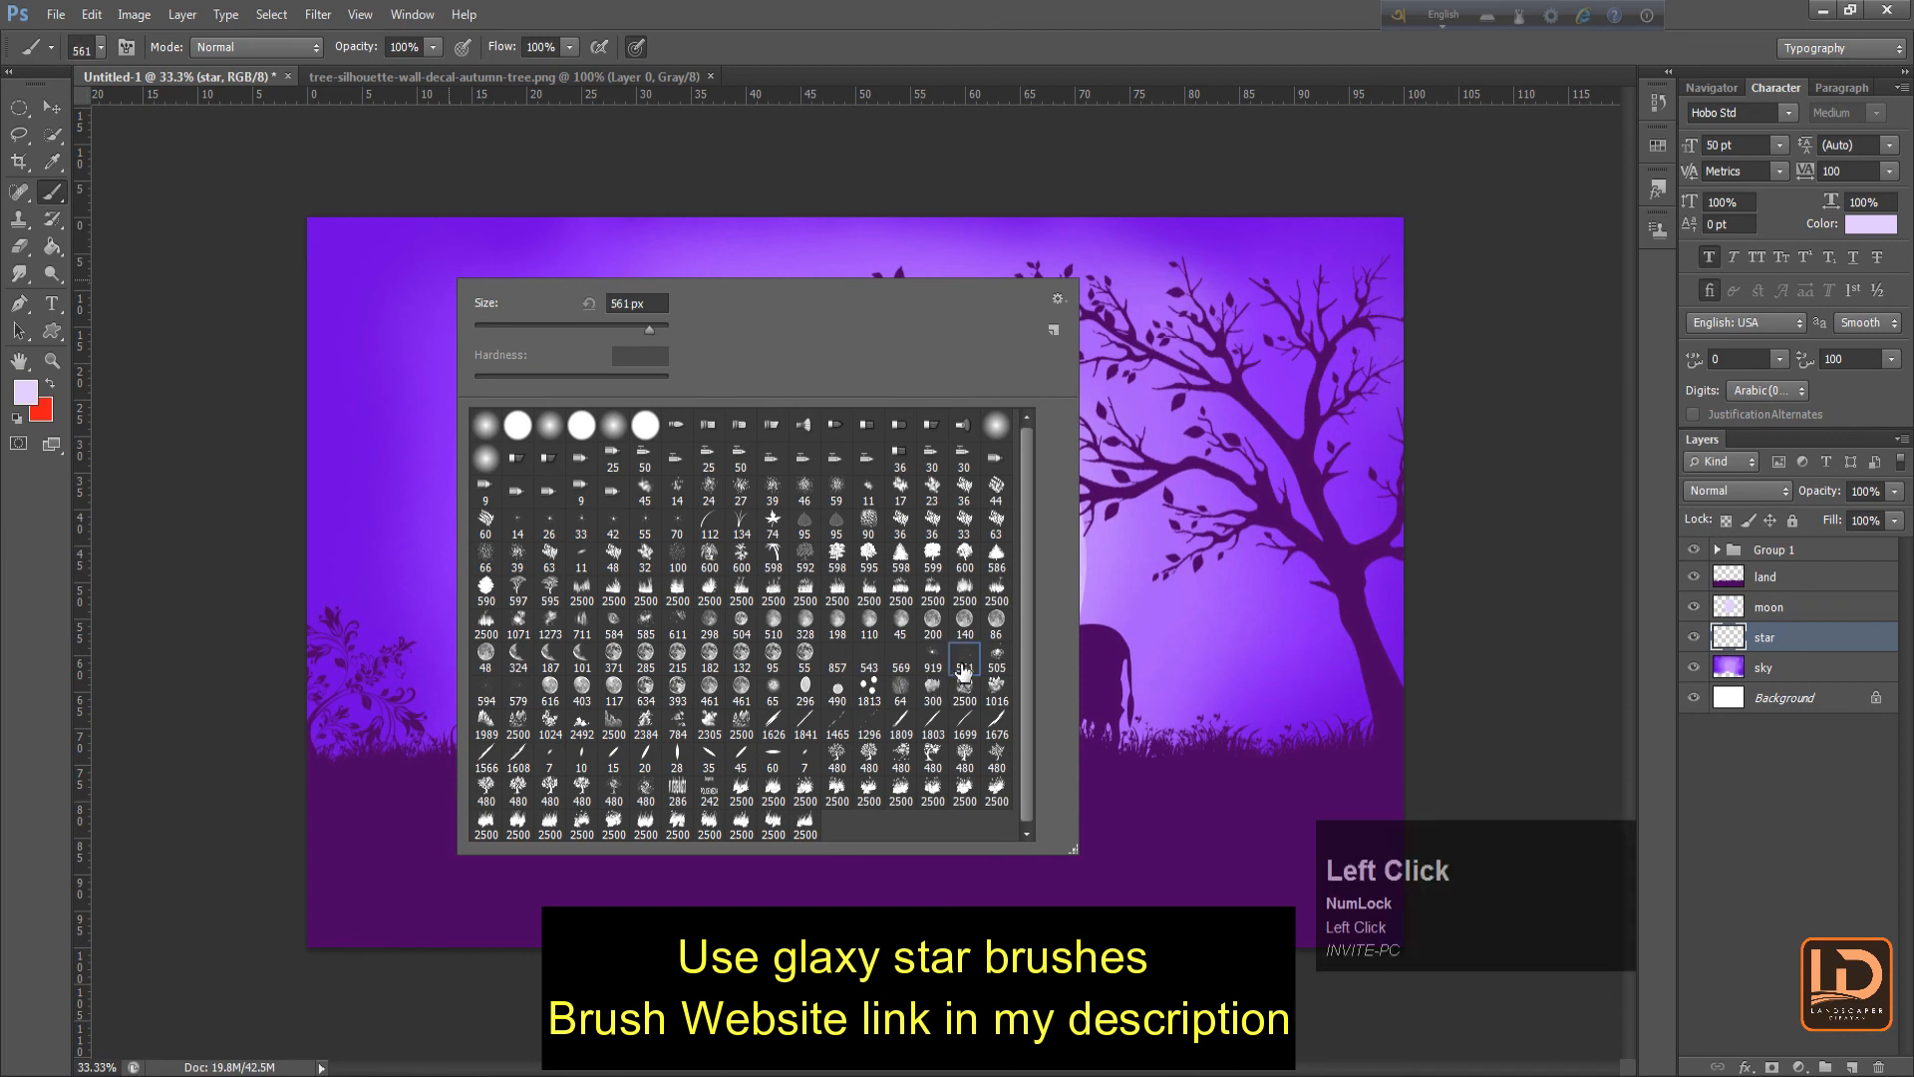
{"action": "left_click", "coordinate": [963, 673]}
{"action": "key", "text": "bracketright"}
{"action": "key", "text": "bracketright"}
{"action": "key", "text": "bracketright"}
{"action": "key", "text": "bracketright"}
{"action": "key", "text": "bracketright"}
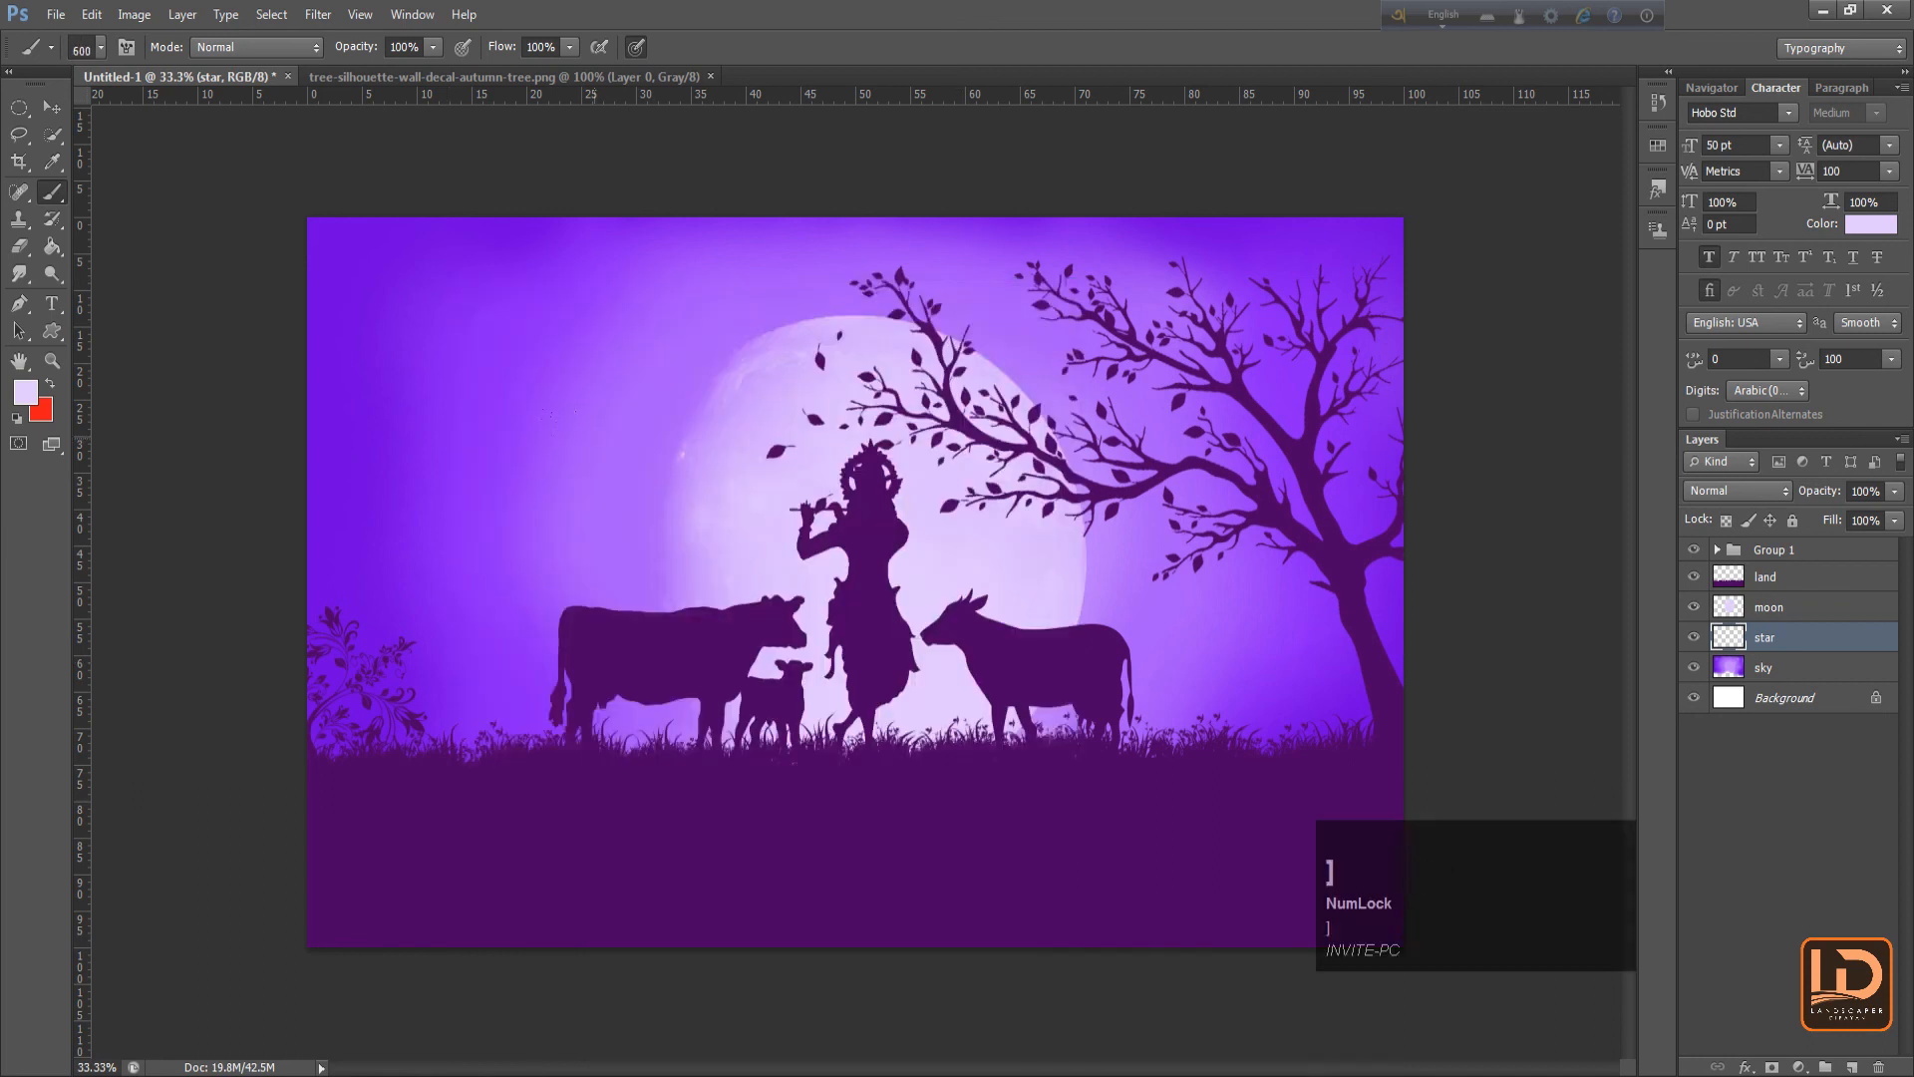
Lighten the foreground colour to a very pale, almost white lavender
{"action": "left_click", "coordinate": [25, 391]}
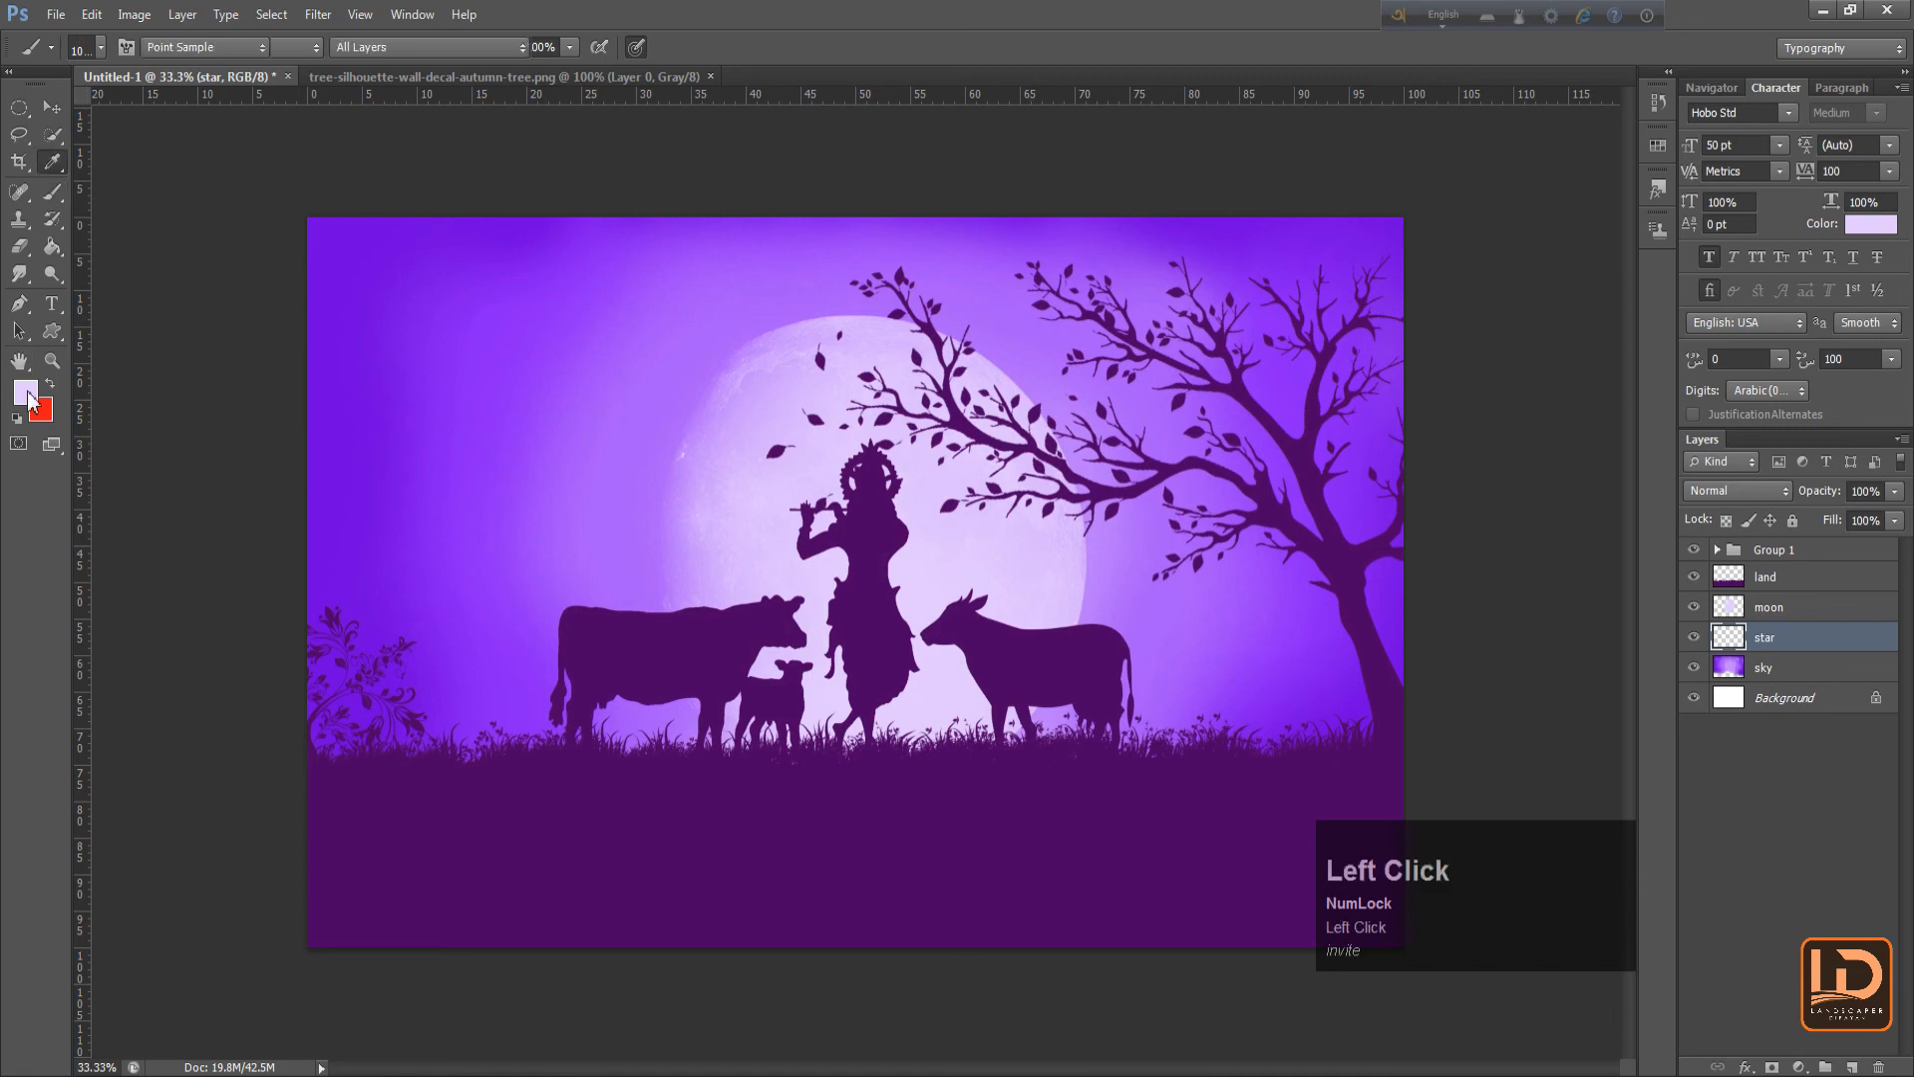
{"action": "left_click_drag", "start_coordinate": [976, 276], "coordinate": [943, 276]}
{"action": "key", "text": "Return"}
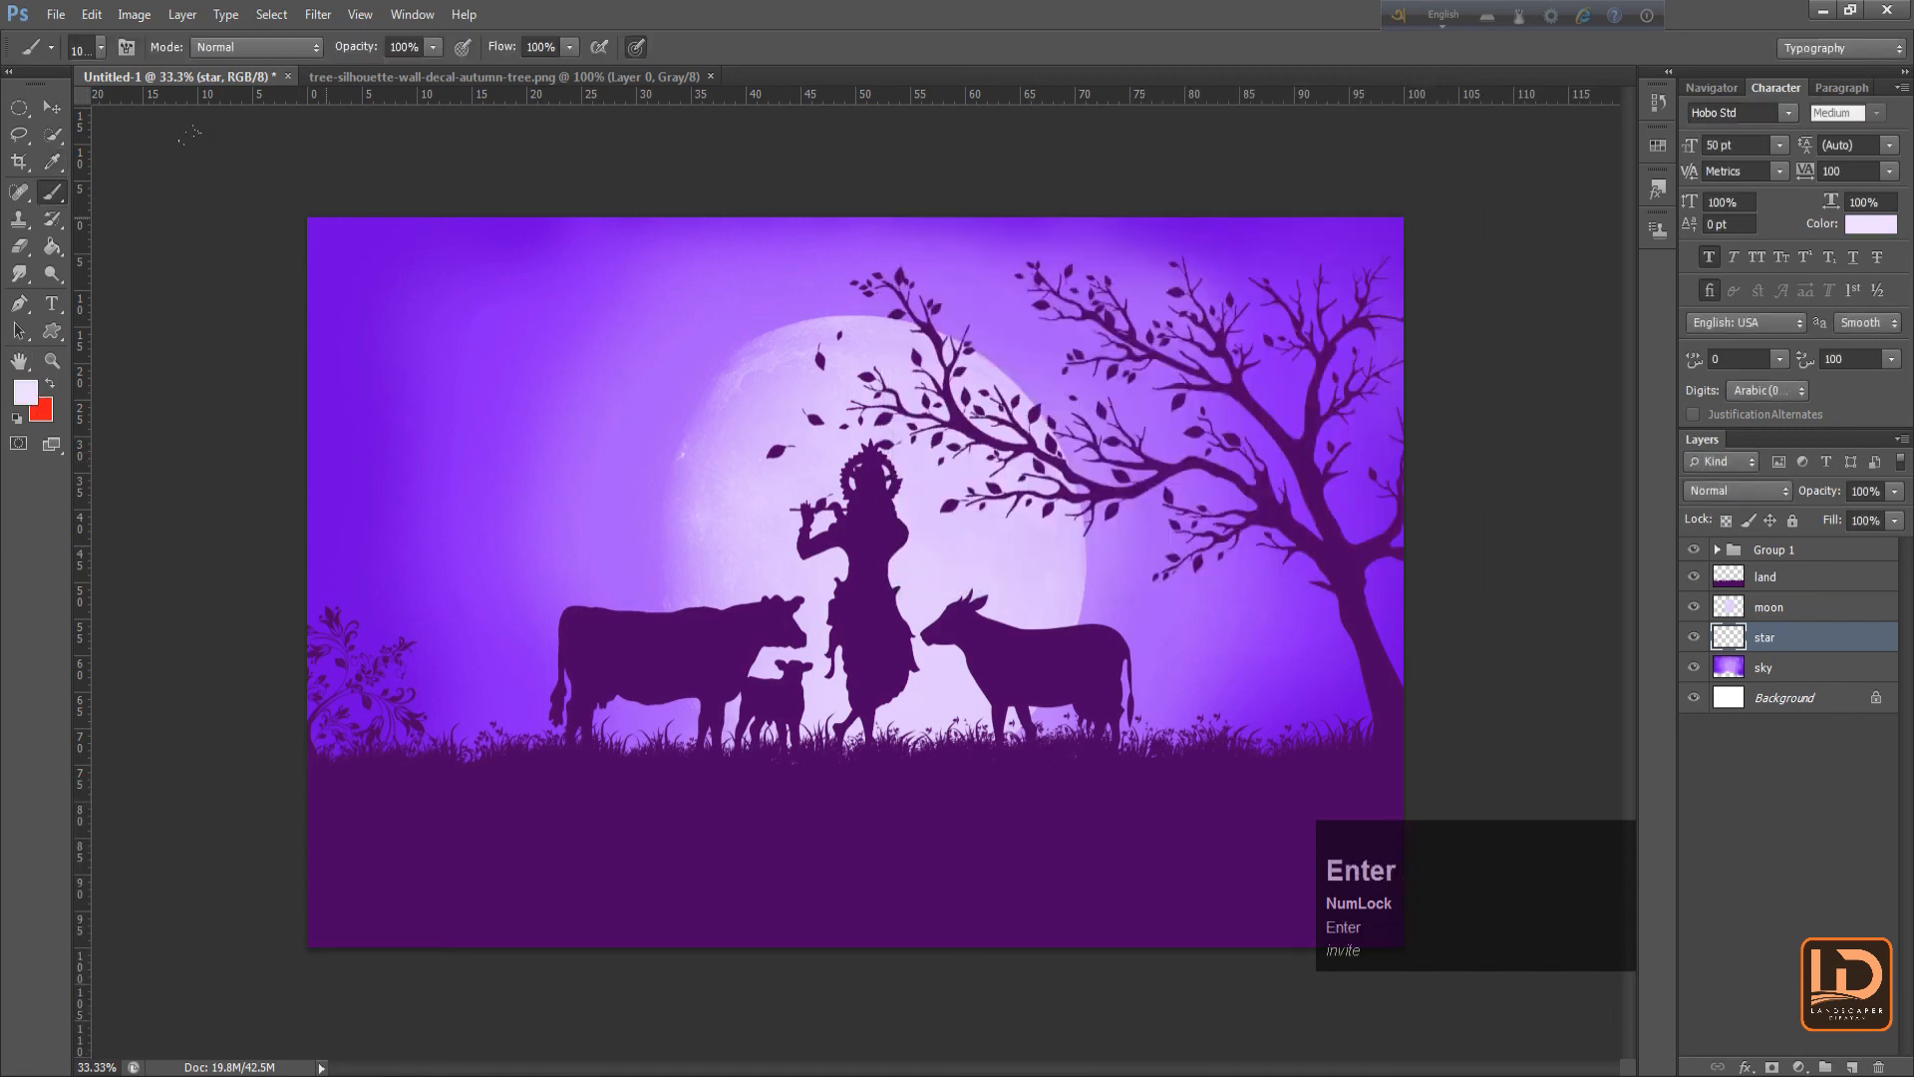
Enlarge the star brush to 1200 px and stamp stars down the sky's left side as far as the grass
{"action": "left_click", "coordinate": [246, 221]}
{"action": "key", "text": "bracketright"}
{"action": "key", "text": "bracketright"}
{"action": "left_click", "coordinate": [356, 331]}
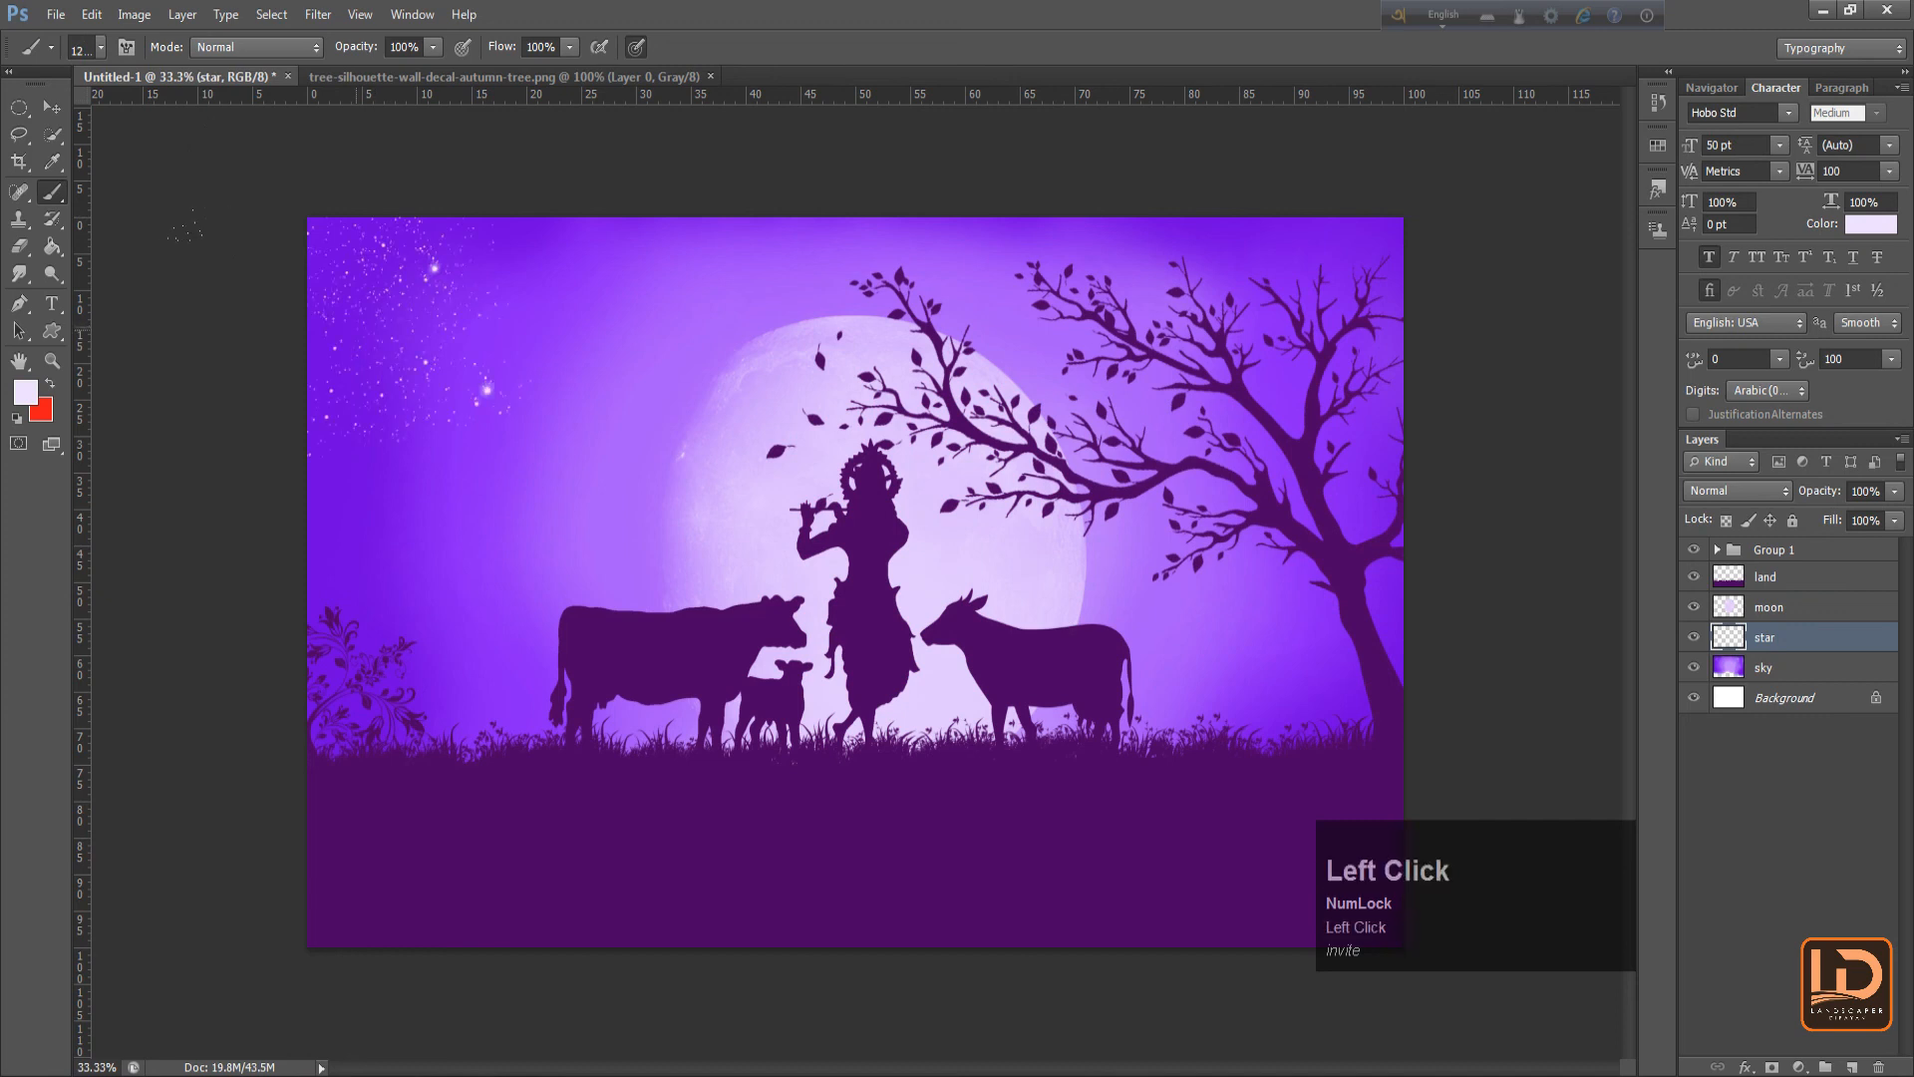
{"action": "left_click", "coordinate": [374, 423]}
{"action": "left_click", "coordinate": [411, 554]}
{"action": "left_click", "coordinate": [513, 596]}
{"action": "left_click", "coordinate": [428, 685]}
Stamp more stars along the top and right of the sky and beside the moon, adjusting the brush size between stamps
{"action": "left_click", "coordinate": [589, 245]}
{"action": "left_click", "coordinate": [648, 326]}
{"action": "left_click", "coordinate": [721, 237]}
{"action": "key", "text": "bracketleft"}
{"action": "key", "text": "bracketright"}
{"action": "key", "text": "bracketright"}
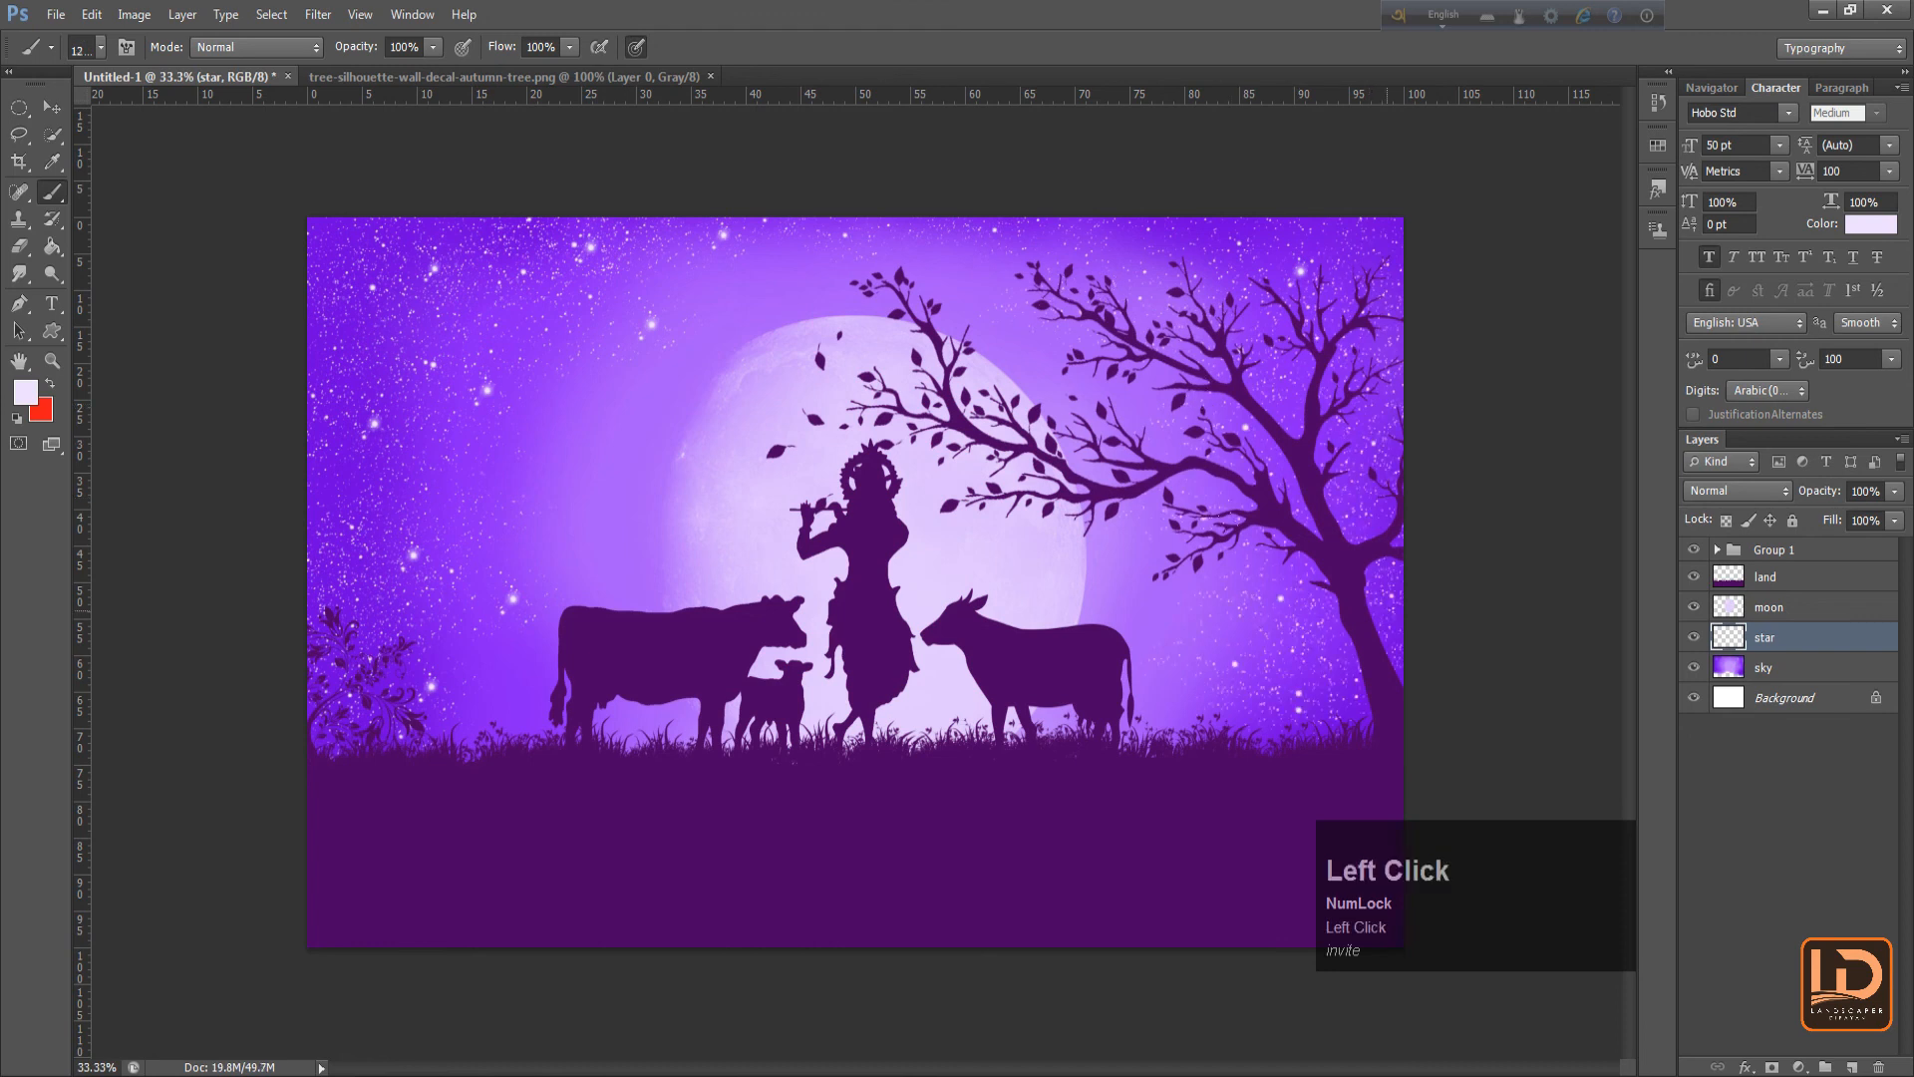
{"action": "left_click", "coordinate": [539, 564]}
{"action": "key", "text": "bracketleft"}
{"action": "left_click", "coordinate": [866, 245]}
Switch to the Move tool, deselect all layers, and show the artwork in full-screen mode without rulers
{"action": "left_click", "coordinate": [1828, 551]}
{"action": "left_click", "coordinate": [48, 108]}
{"action": "left_click", "coordinate": [1809, 816]}
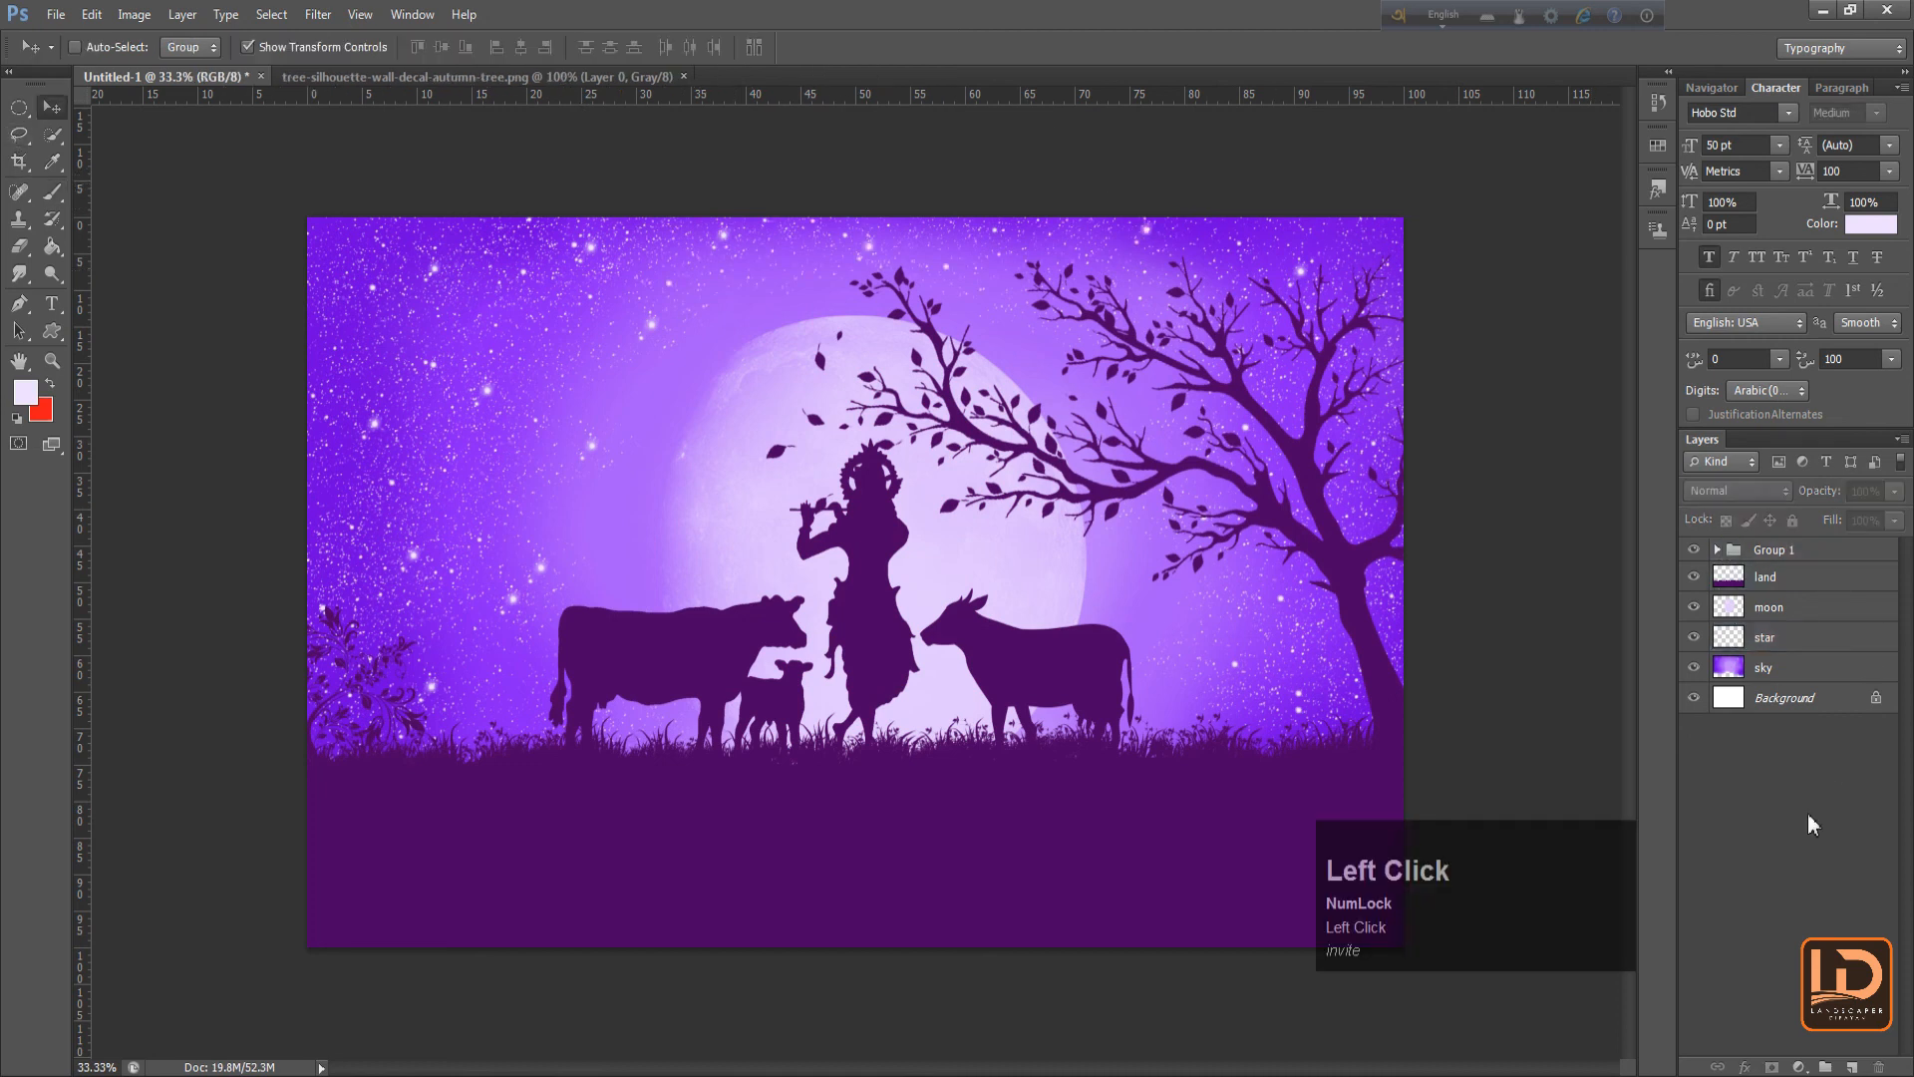
{"action": "key", "text": "f"}
{"action": "key", "text": "f"}
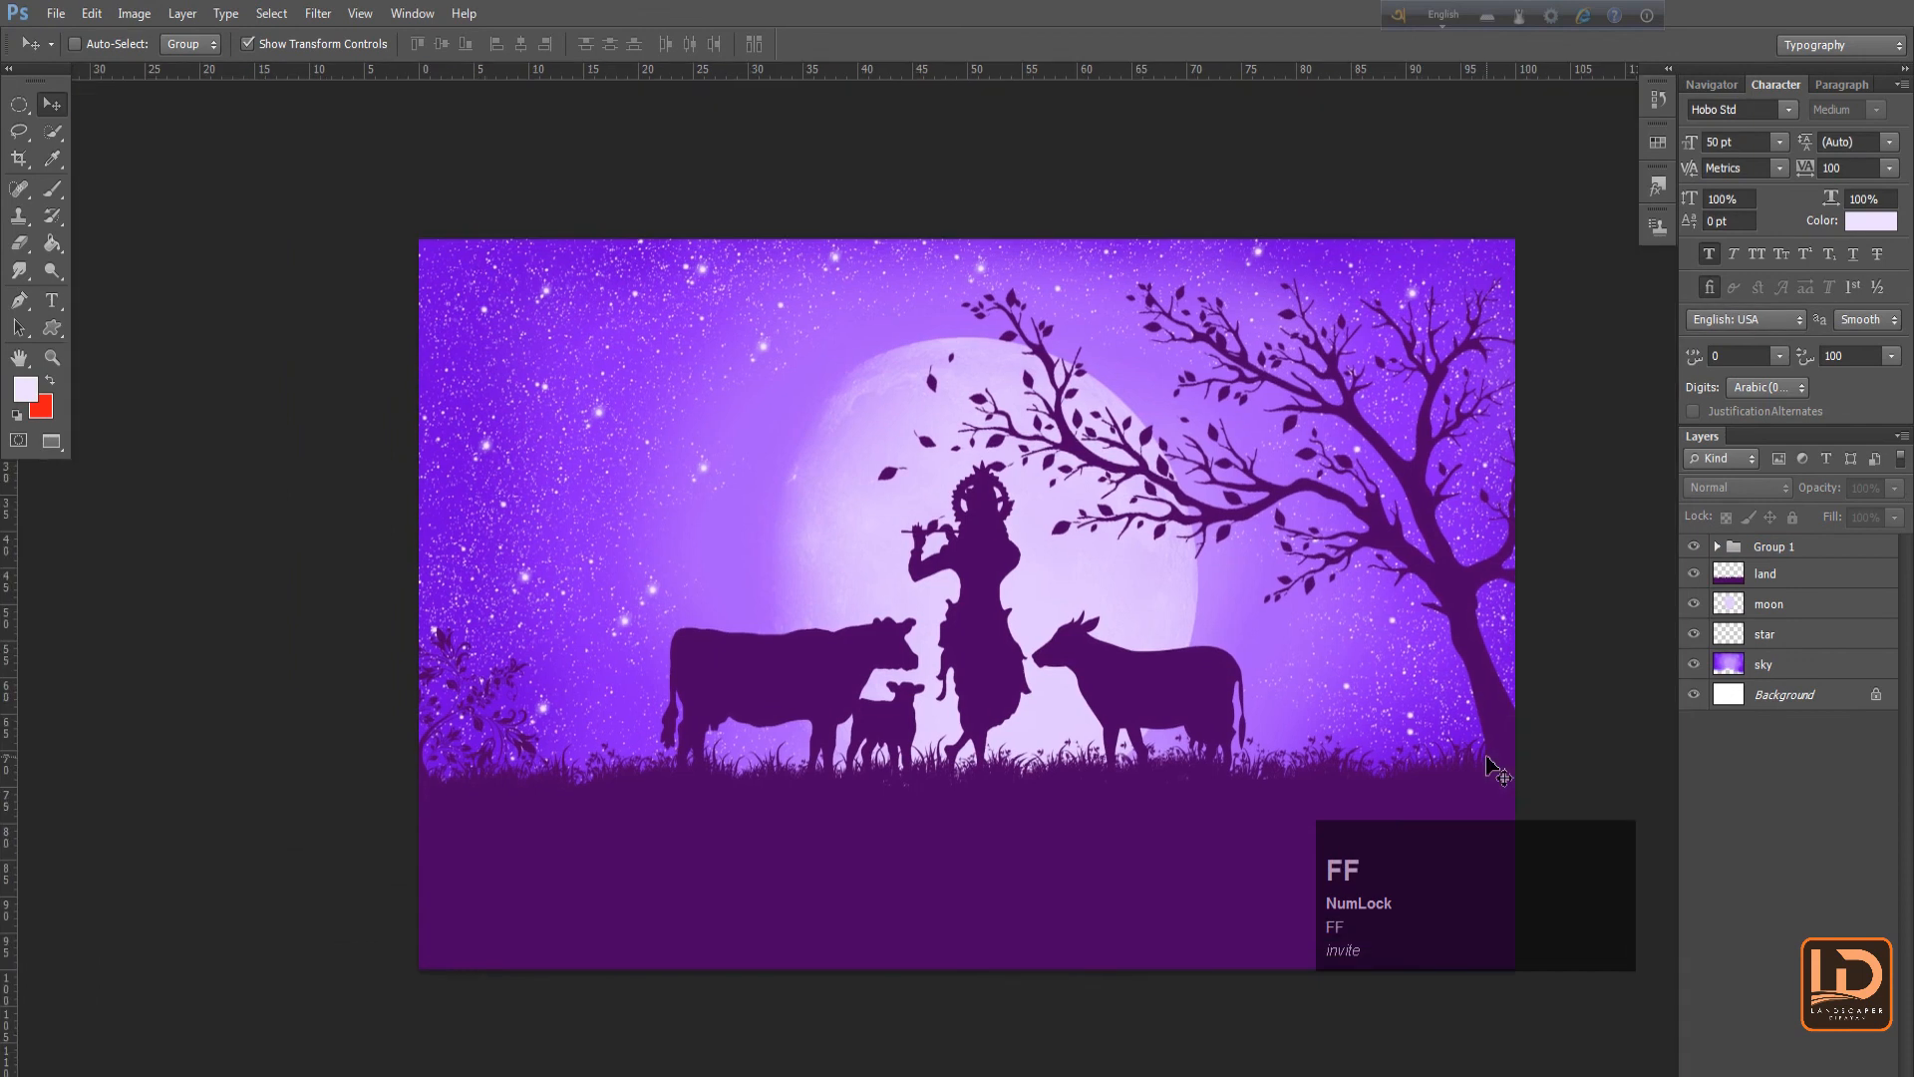
{"action": "key", "text": "f"}
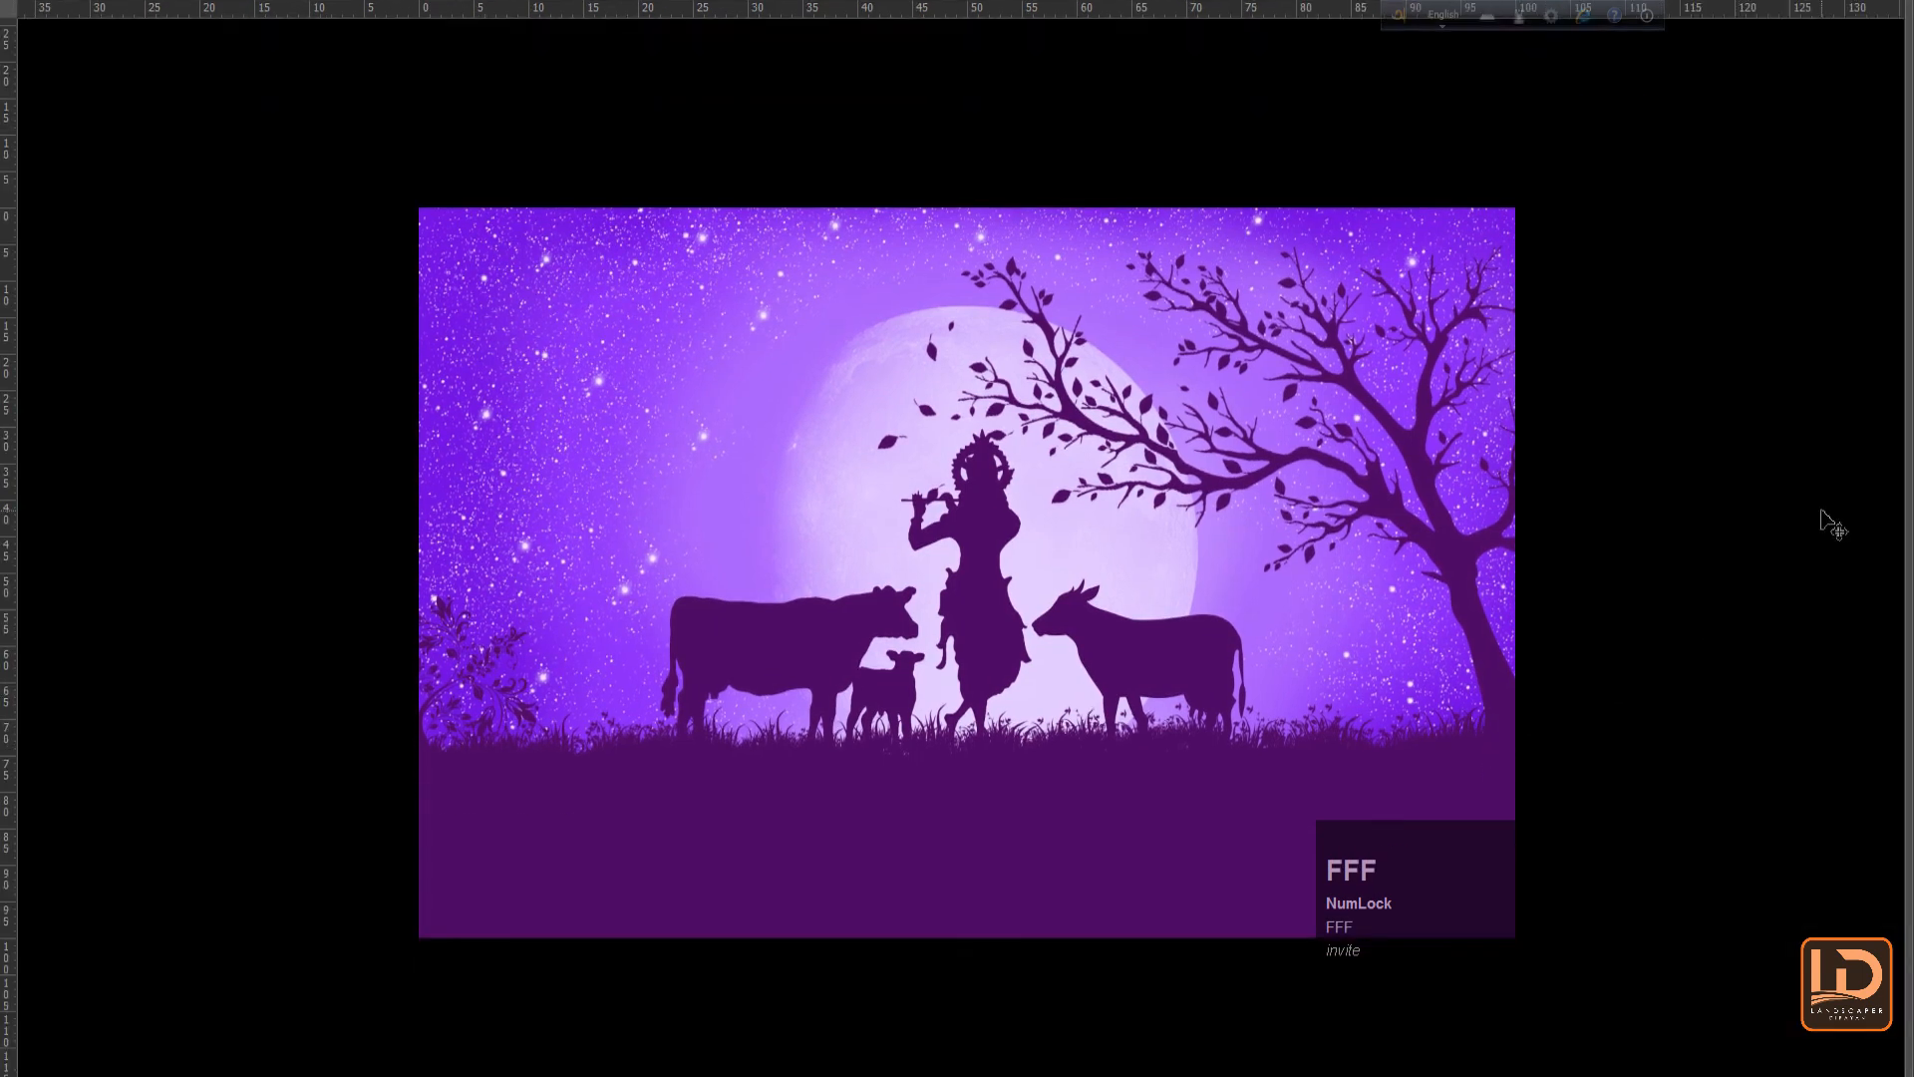
{"action": "key", "text": "ctrl+r"}
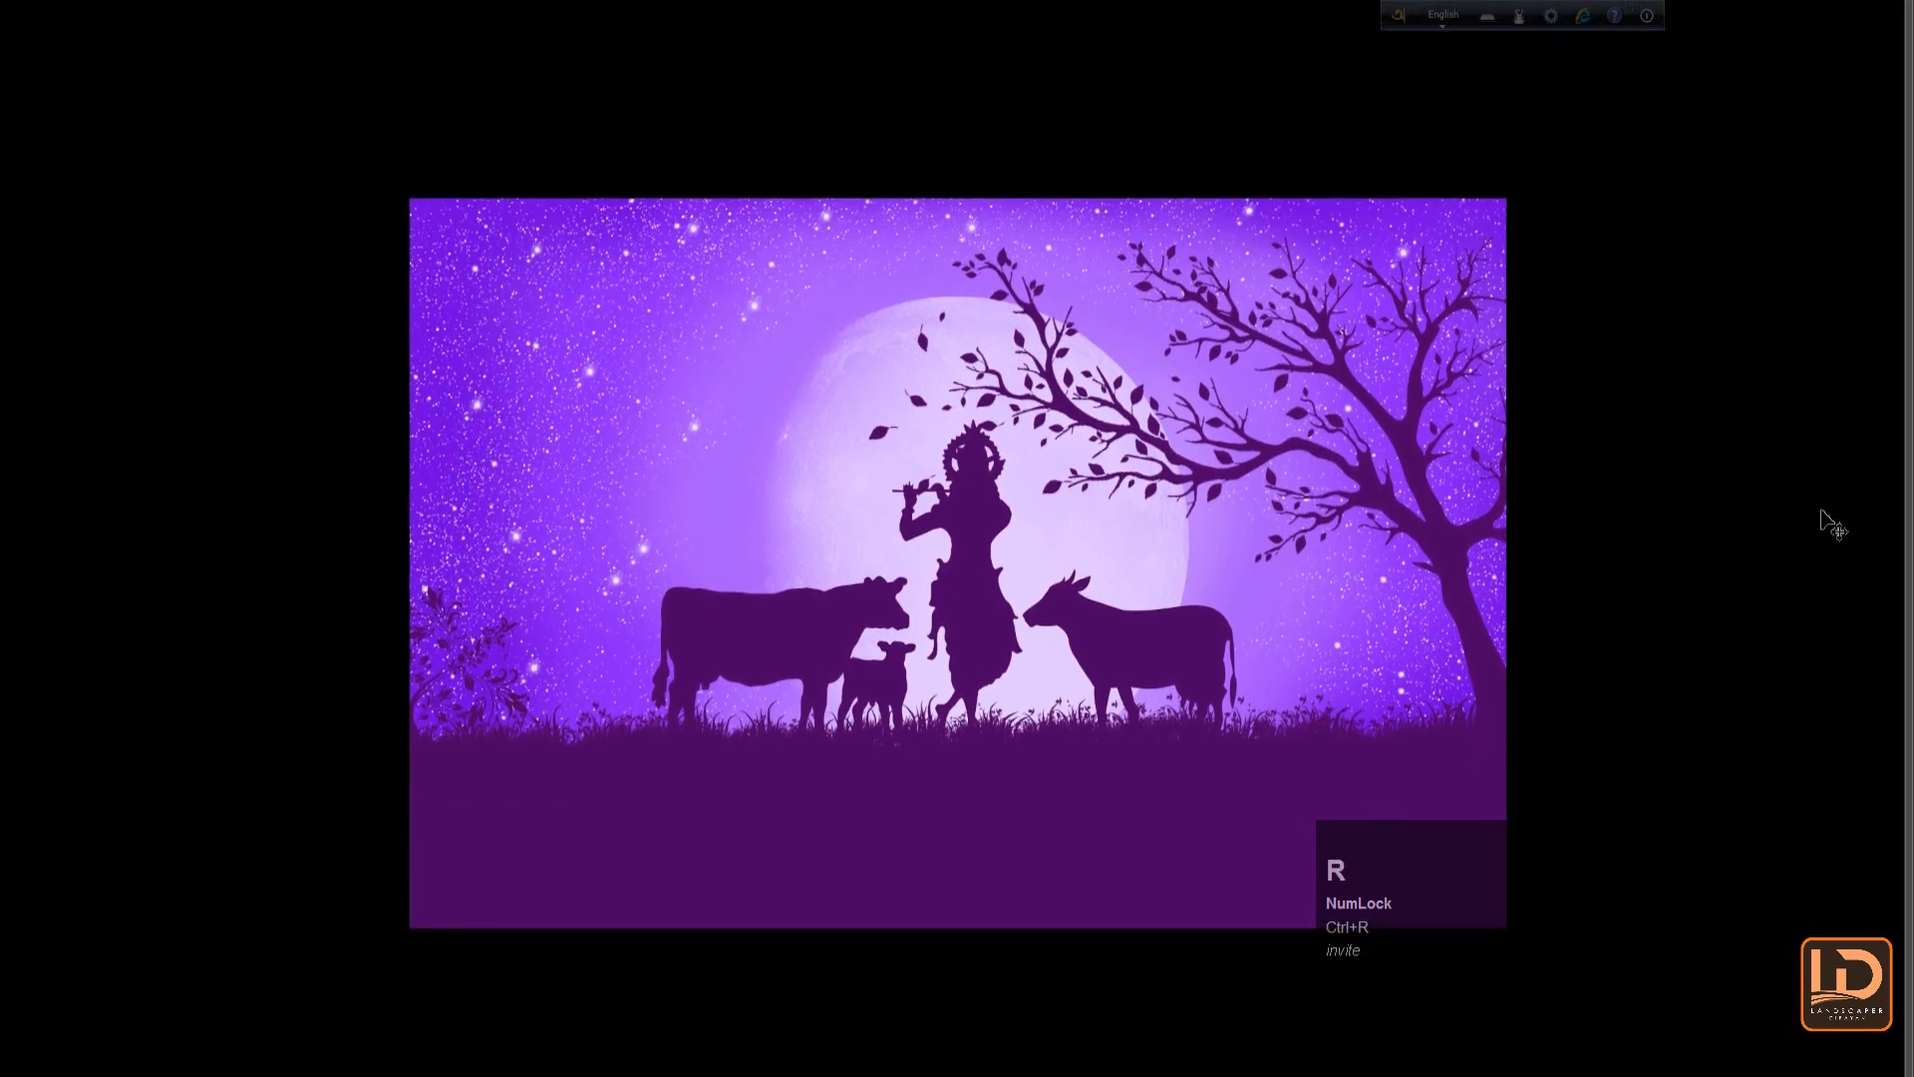